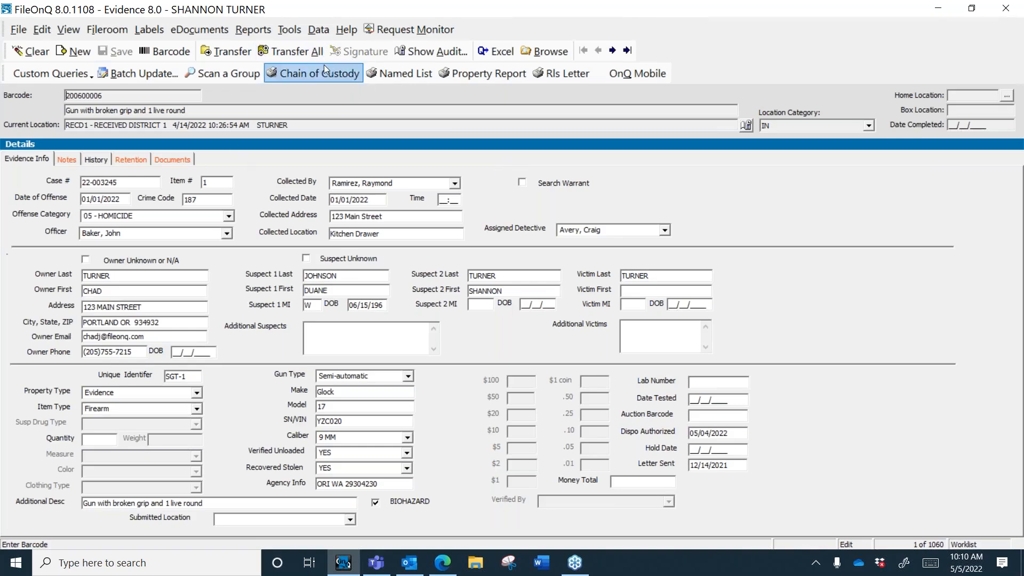
Step: Drag the OnQ Mobile button off the toolbar in Customize, then list the commands by category
right_click(409, 72)
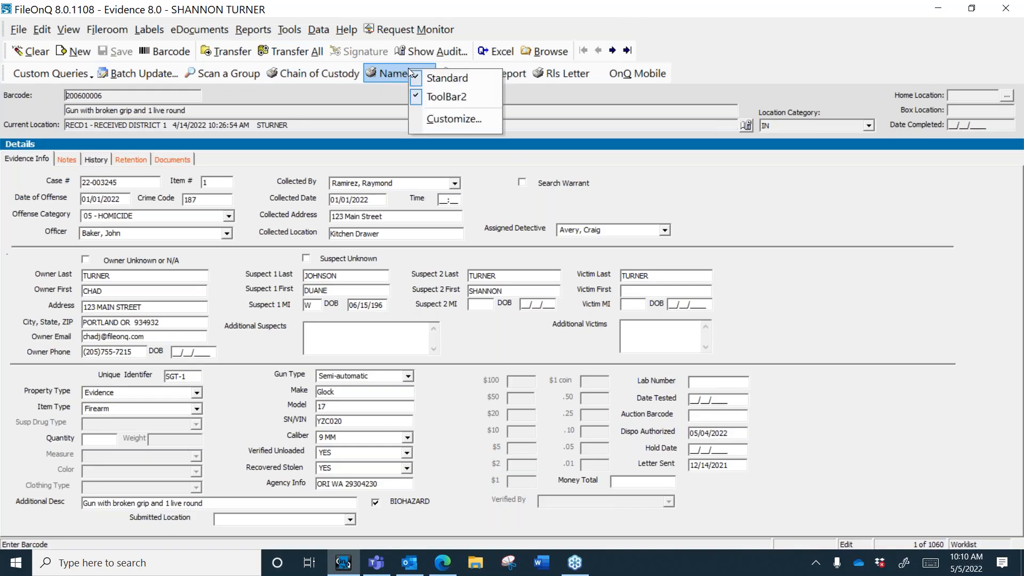
left_click(440, 121)
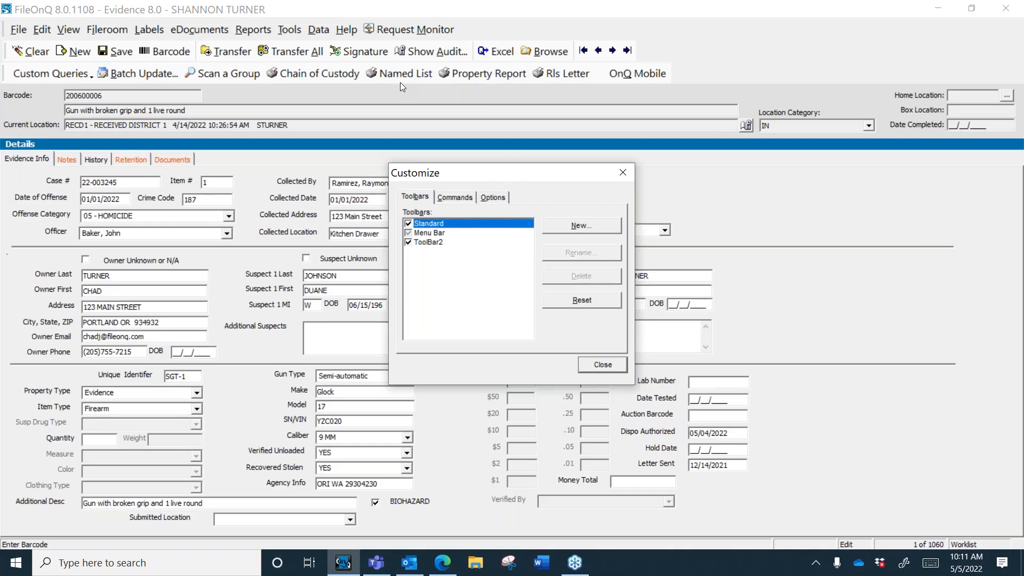
left_click(631, 77)
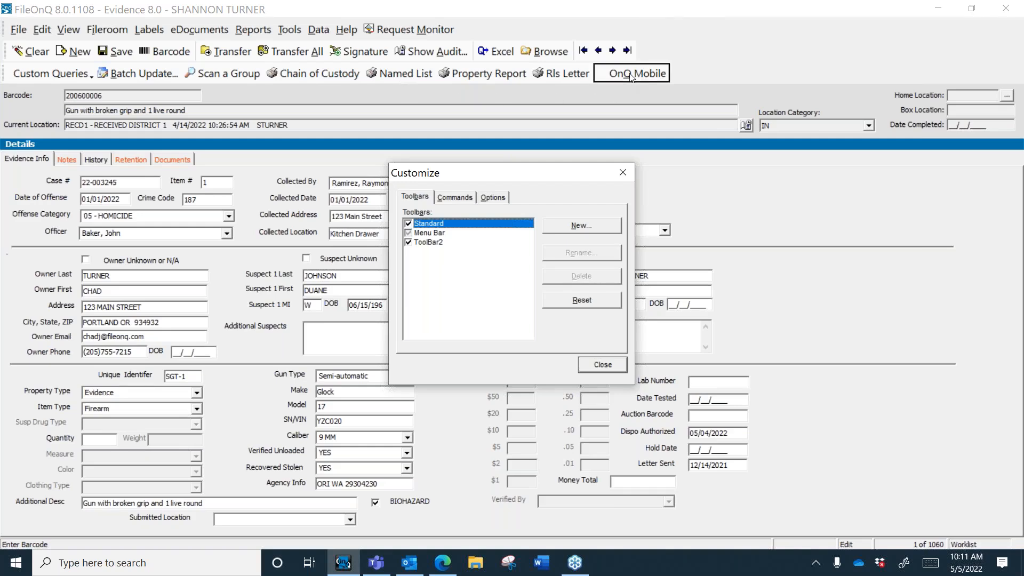
left_click_drag(631, 78, 723, 191)
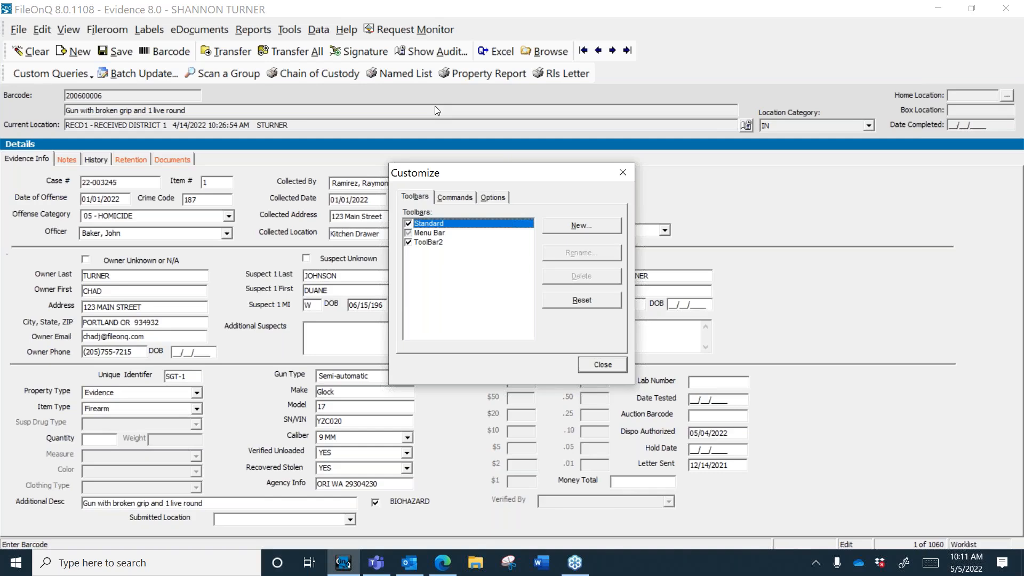
left_click(463, 197)
left_click_drag(475, 241, 449, 218)
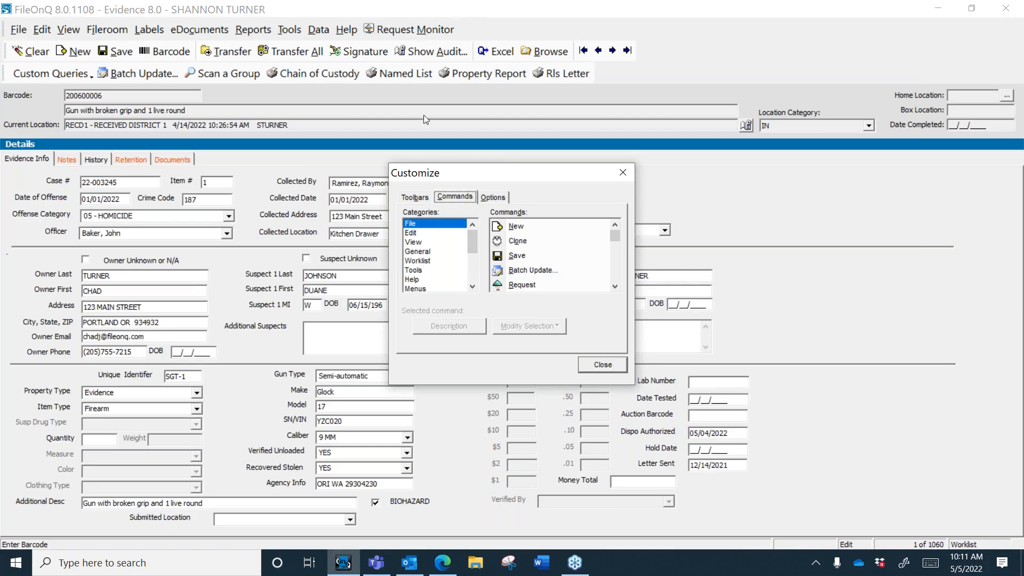
Step: Add the Data category's Locations... command to the toolbar as an Image and Text button
left_click(473, 287)
left_click(473, 287)
left_click(472, 287)
left_click(473, 287)
left_click(425, 261)
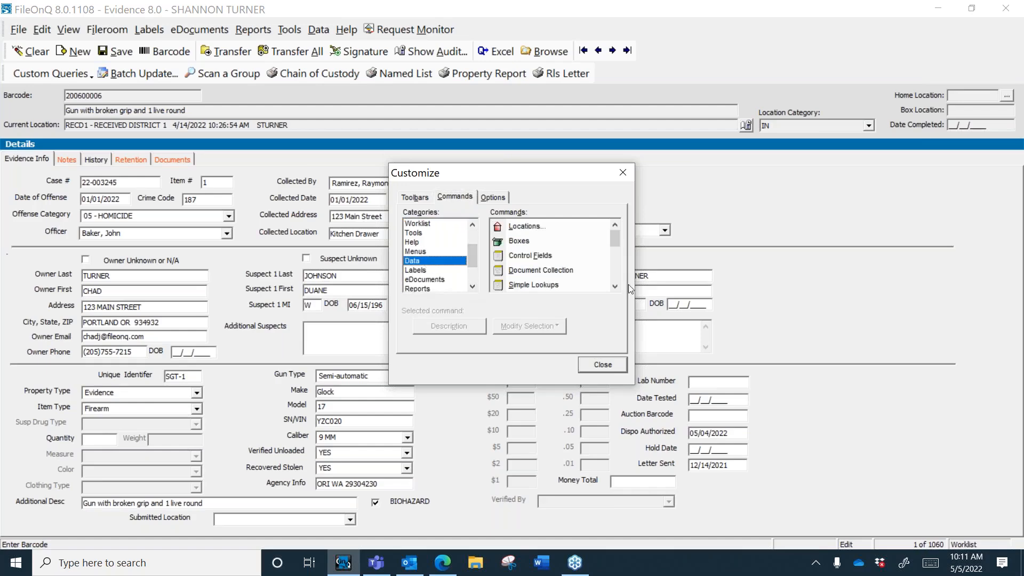
left_click(521, 227)
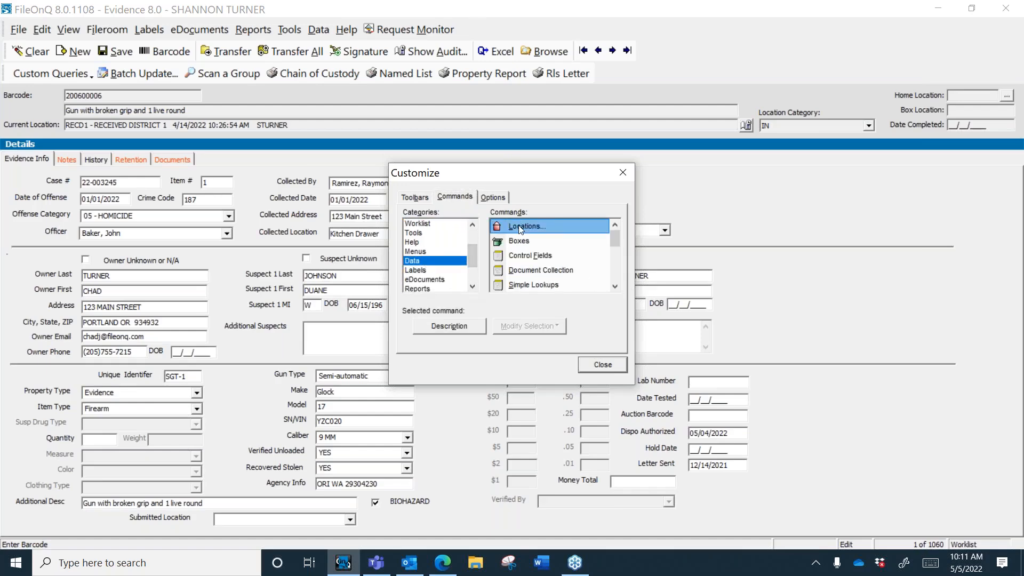
mouse_move(521, 230)
left_mouse_down()
mouse_move(519, 150)
mouse_move(533, 74)
mouse_move(578, 74)
left_mouse_up()
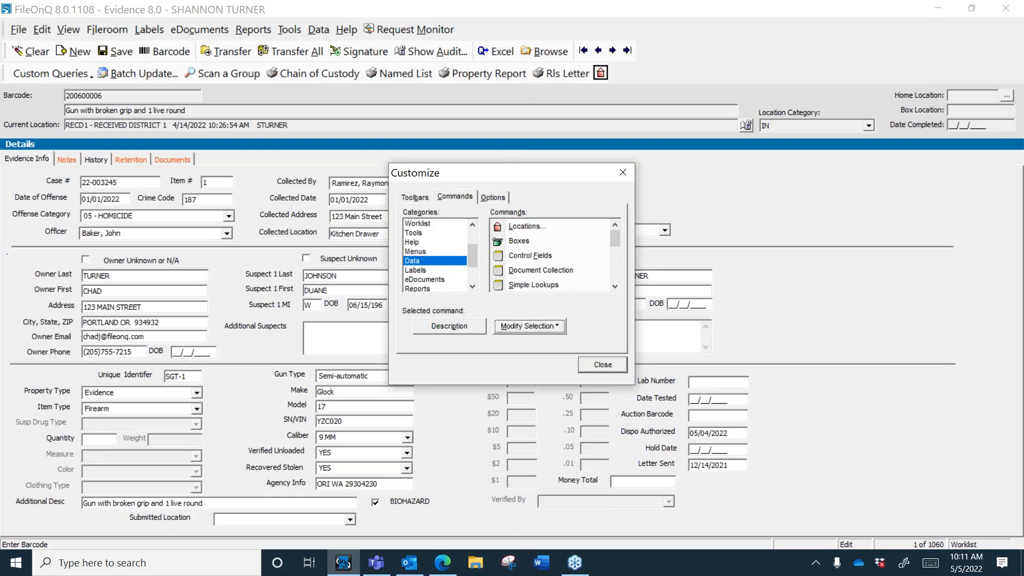
right_click(599, 74)
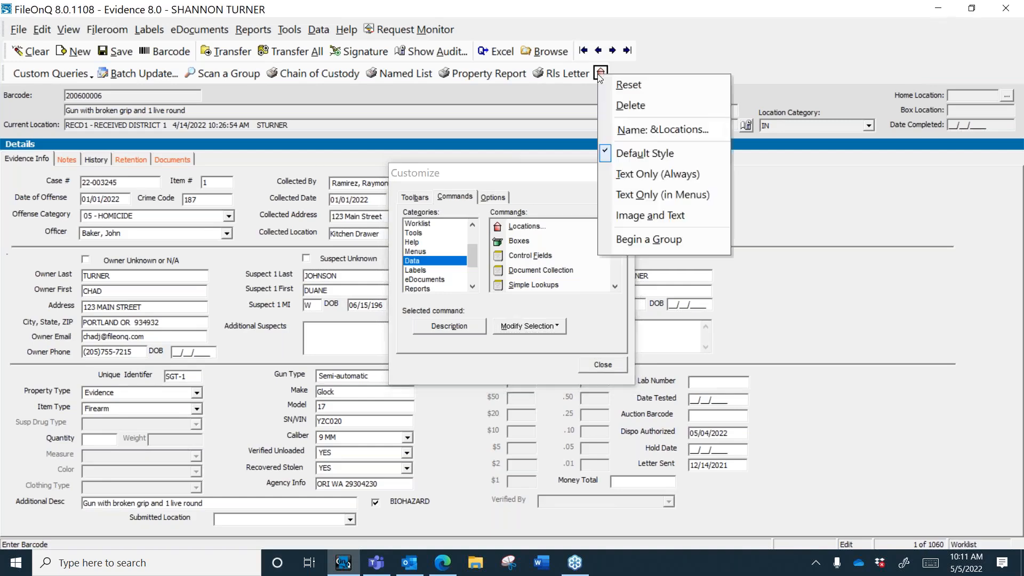
left_click(628, 217)
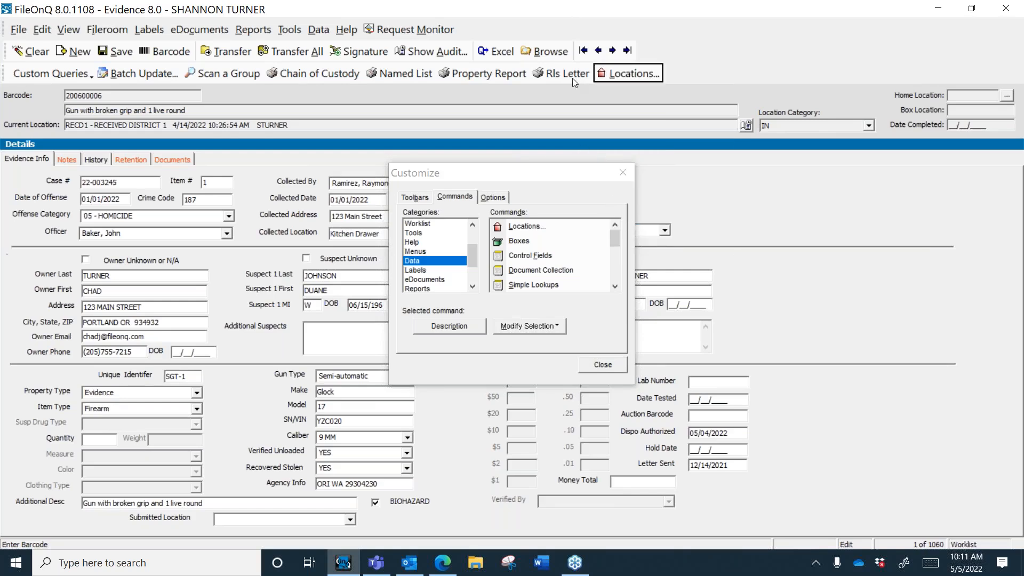
left_click(603, 365)
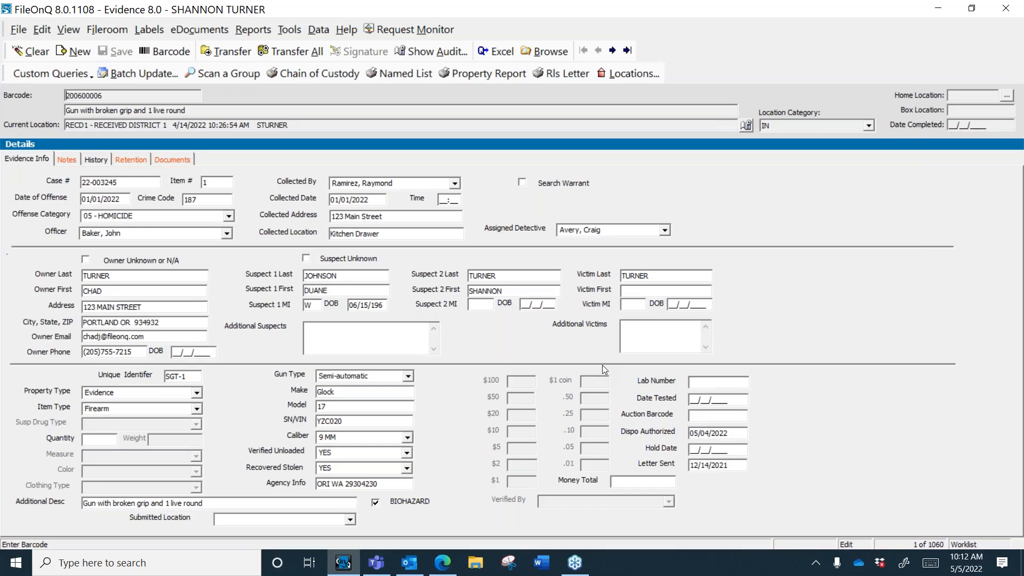
Step: Blank the evidence form with Escape and look over the Item Type choices
key("Escape")
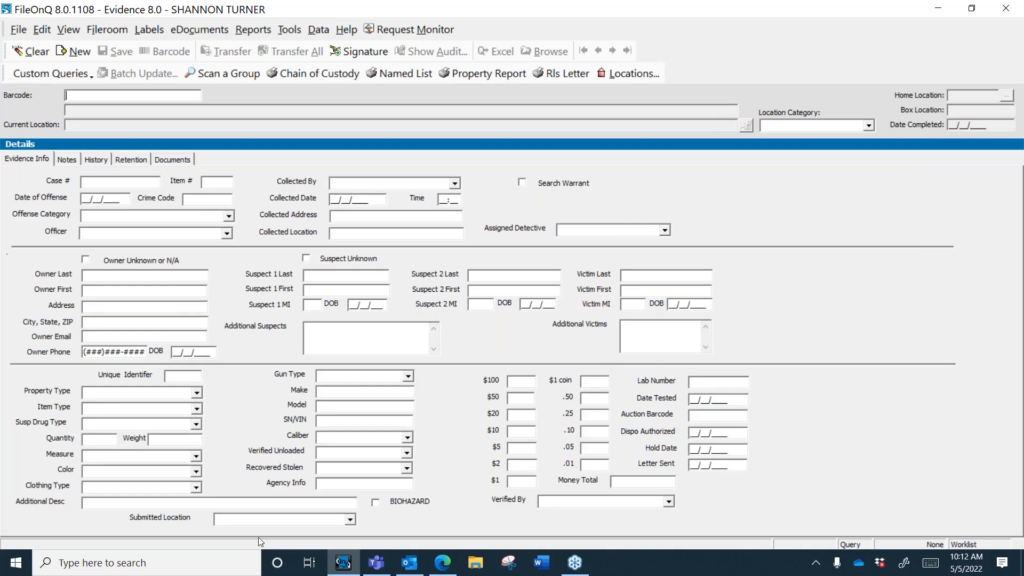
left_click(197, 409)
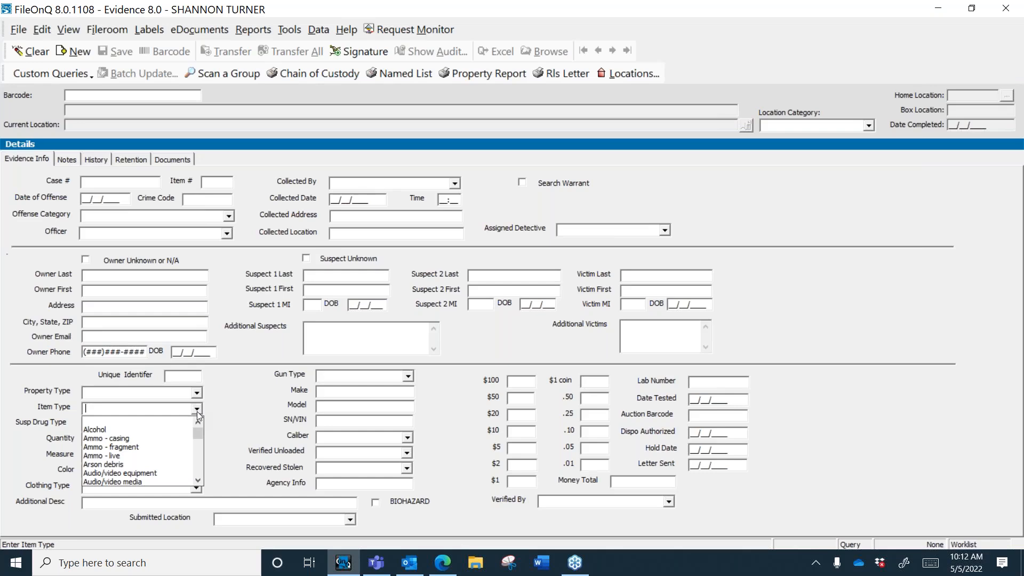
left_click(241, 260)
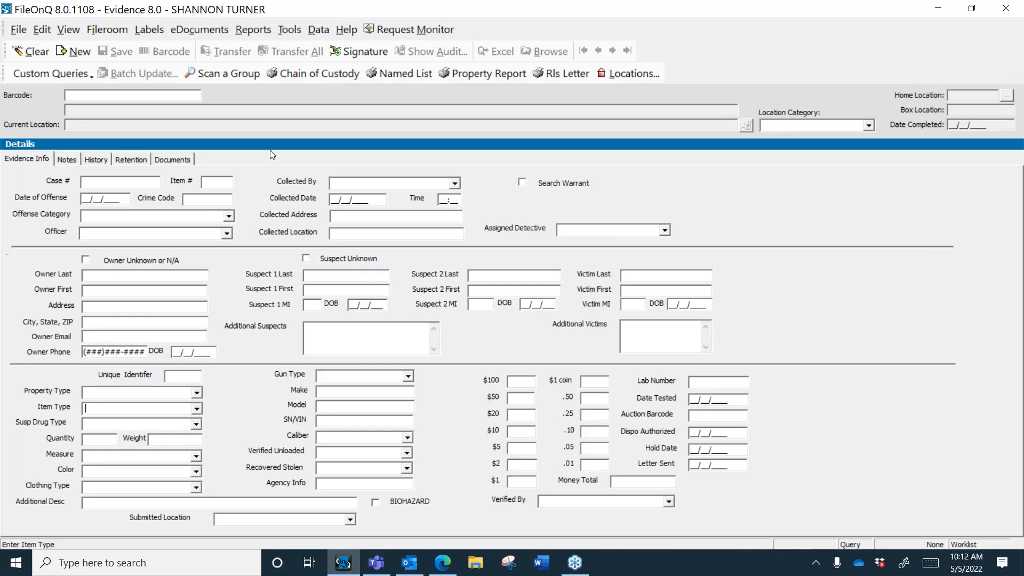
Step: Open Data > Simple Lookups and select the Color lookup list
left_click(321, 33)
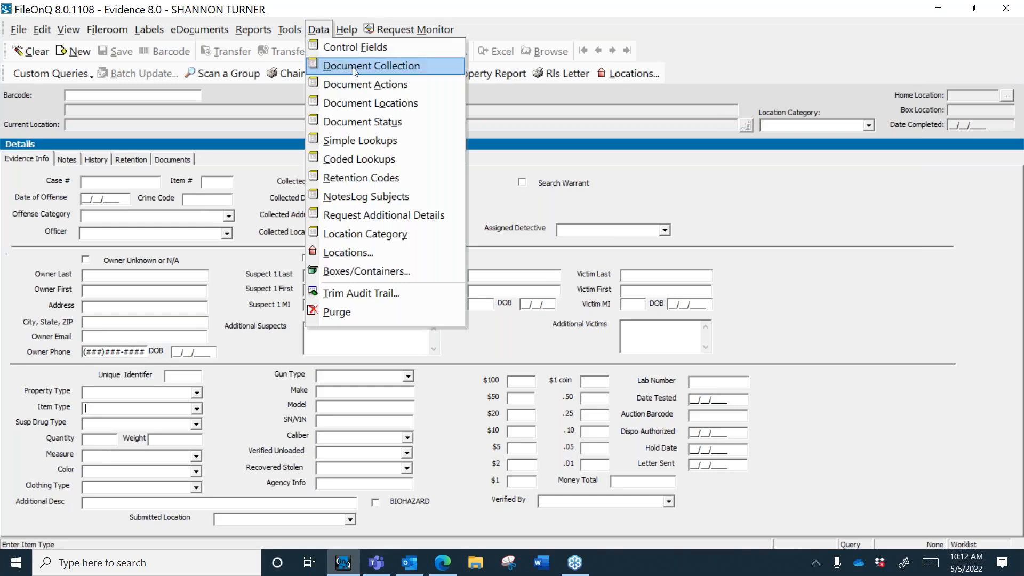
left_click(360, 140)
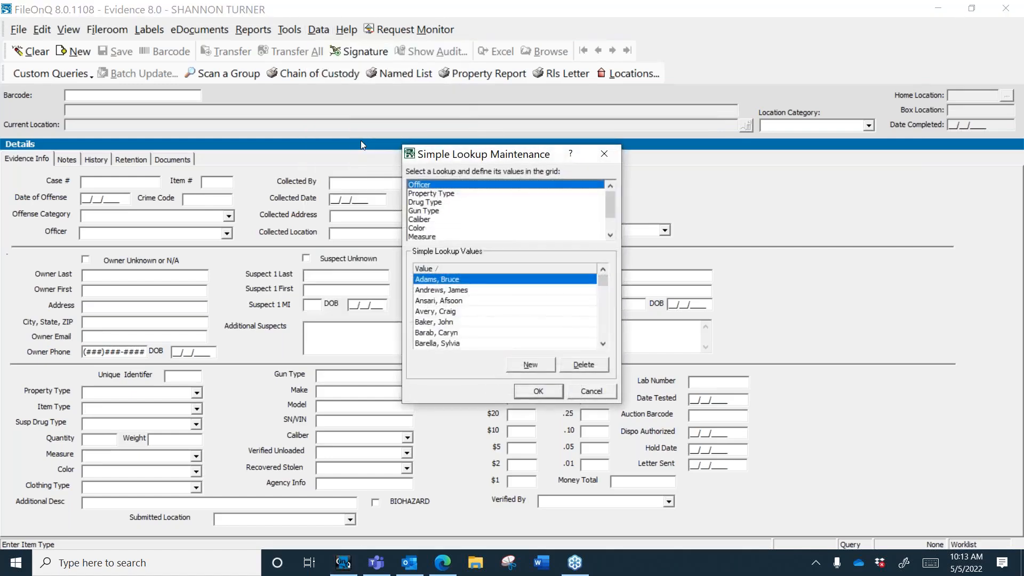
left_click(456, 194)
left_click(452, 202)
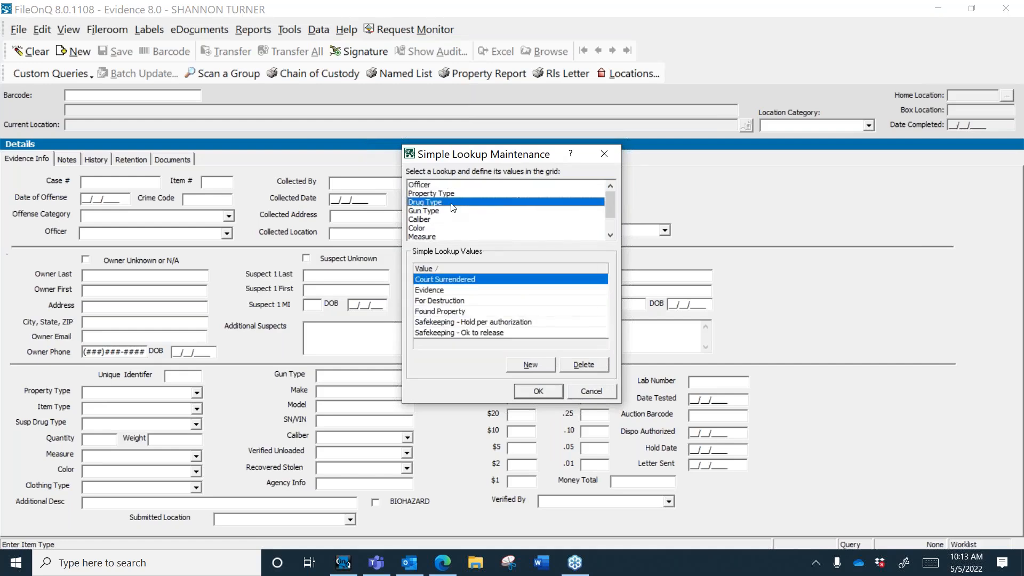
left_click(440, 211)
left_click(439, 219)
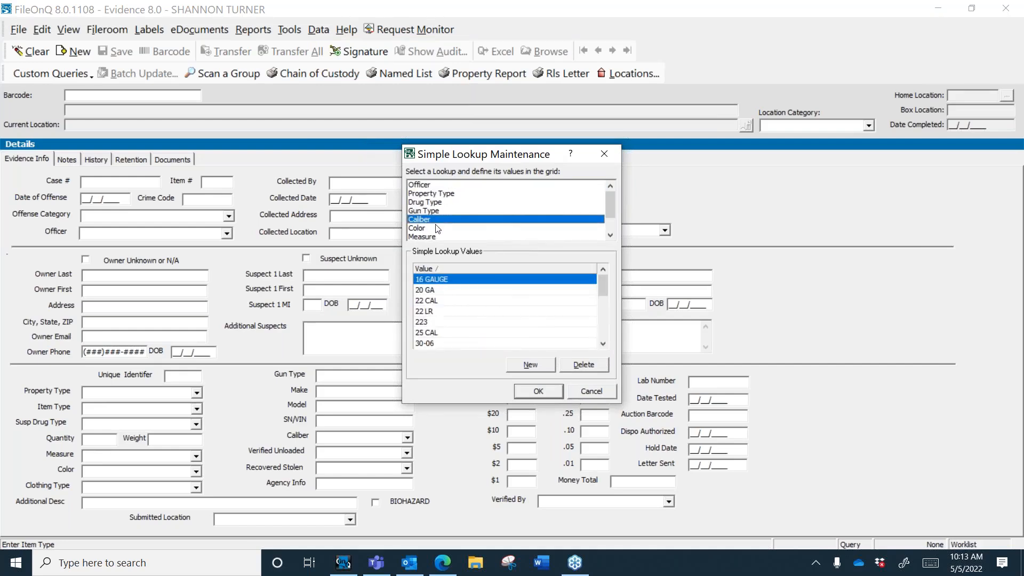
left_click(438, 228)
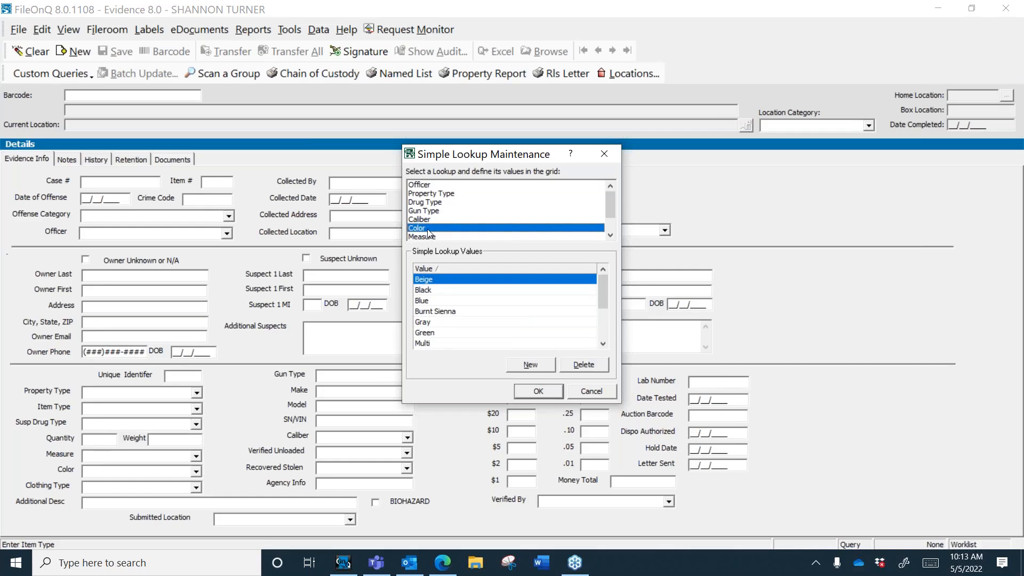
mouse_move(603, 303)
left_mouse_down()
mouse_move(604, 344)
mouse_move(606, 305)
left_mouse_up()
Step: Add Off-White and Magenta as new Color values and save
left_click(530, 365)
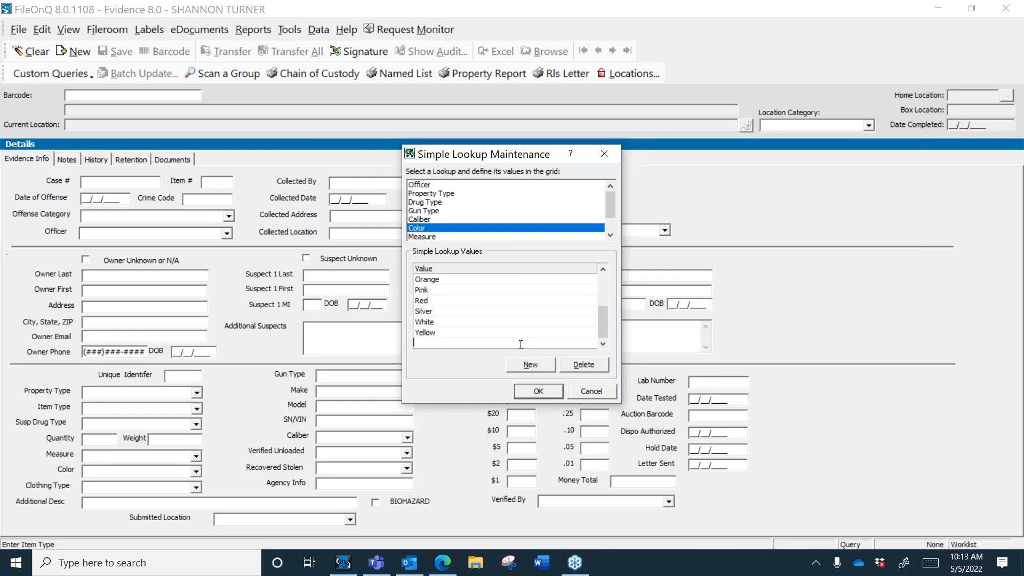
type("Off-White")
left_click(534, 366)
type("Magenta")
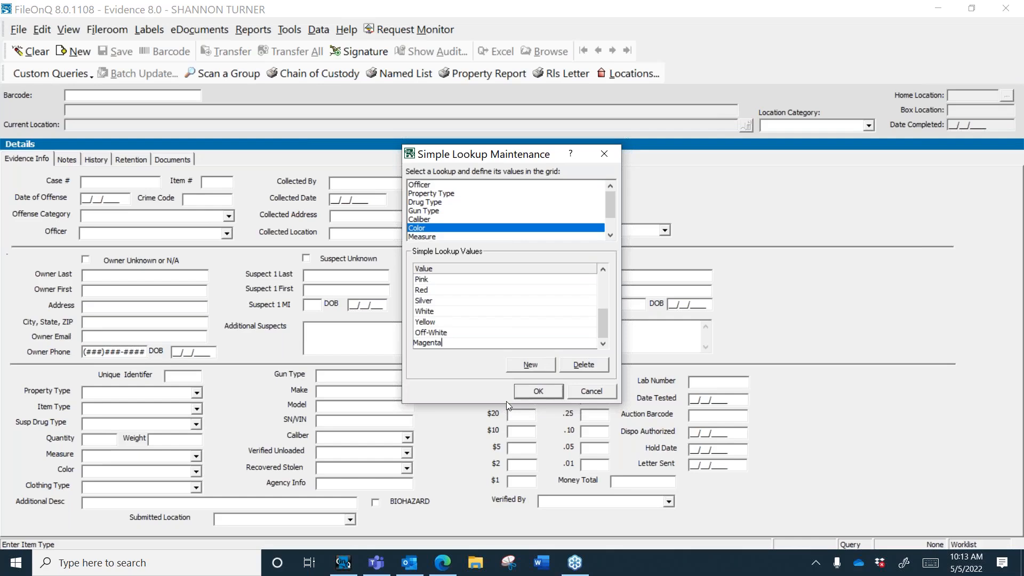
left_click(538, 391)
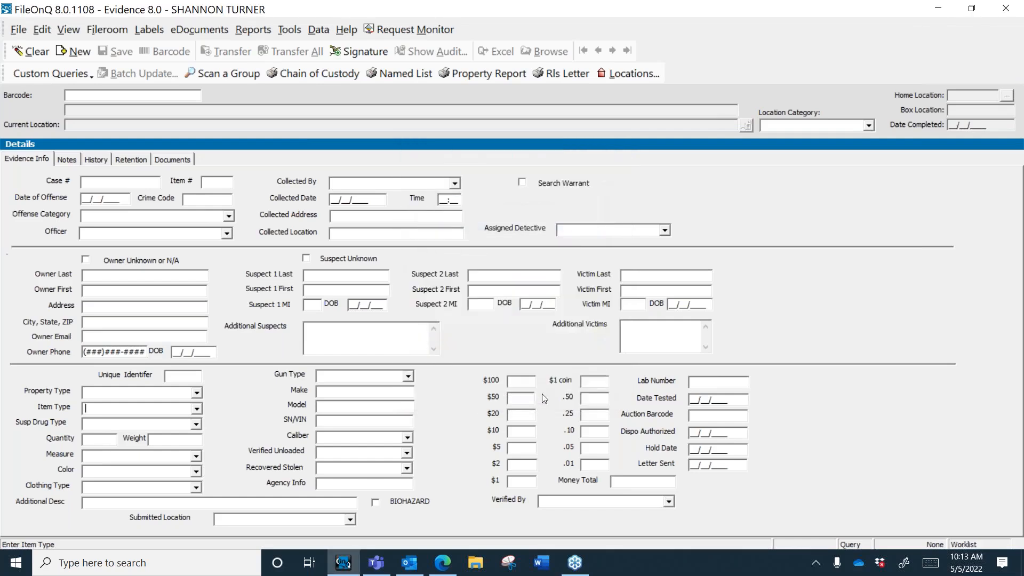
Step: Check that the new colors appear in the form's Color dropdown
left_click(197, 472)
left_click(197, 543)
scroll(200, 544, "down", 3)
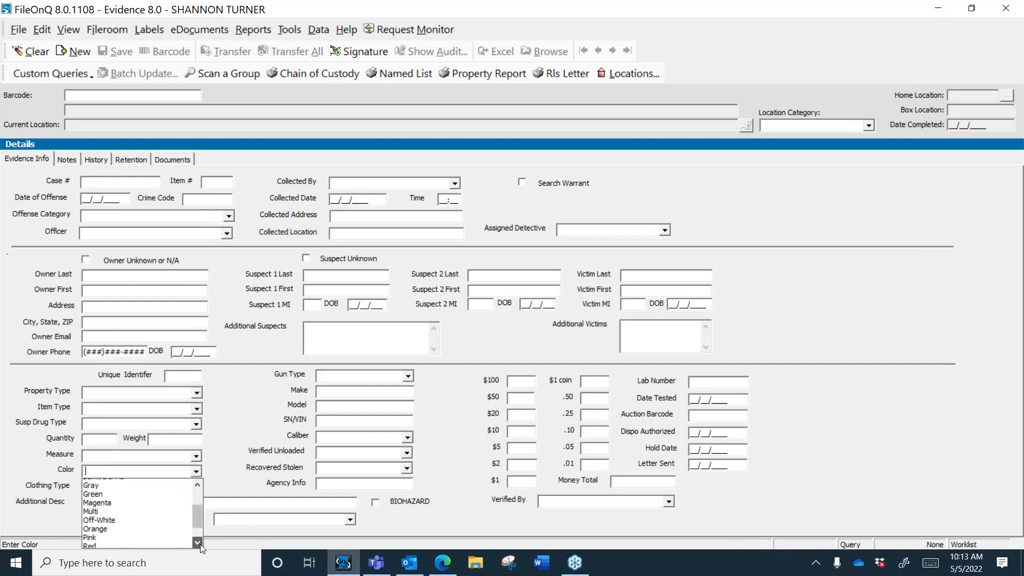
left_click(235, 433)
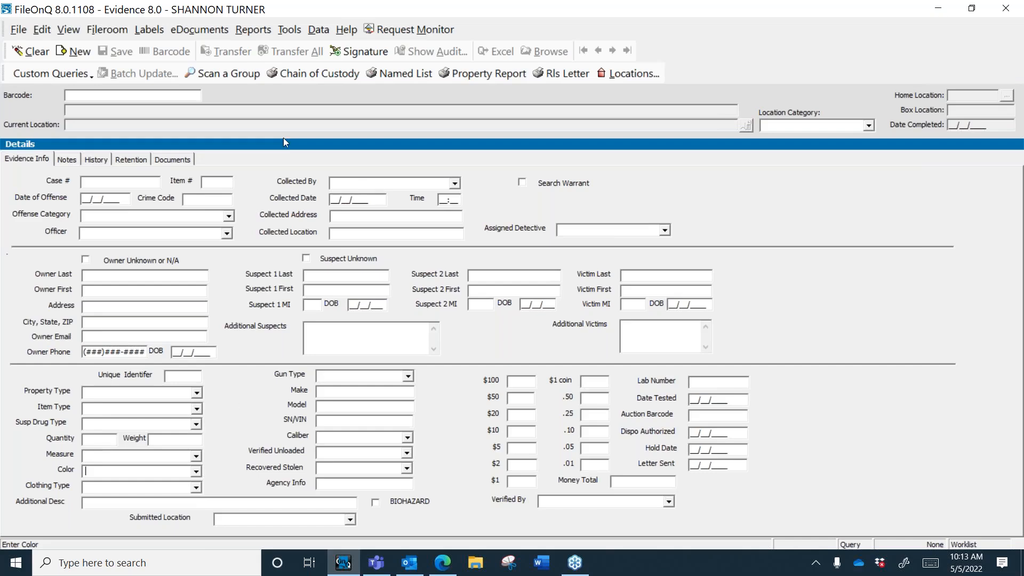
Step: In Data > Coded Lookups, add Crime Code 09 with value COURT SURRENDER and save
left_click(322, 30)
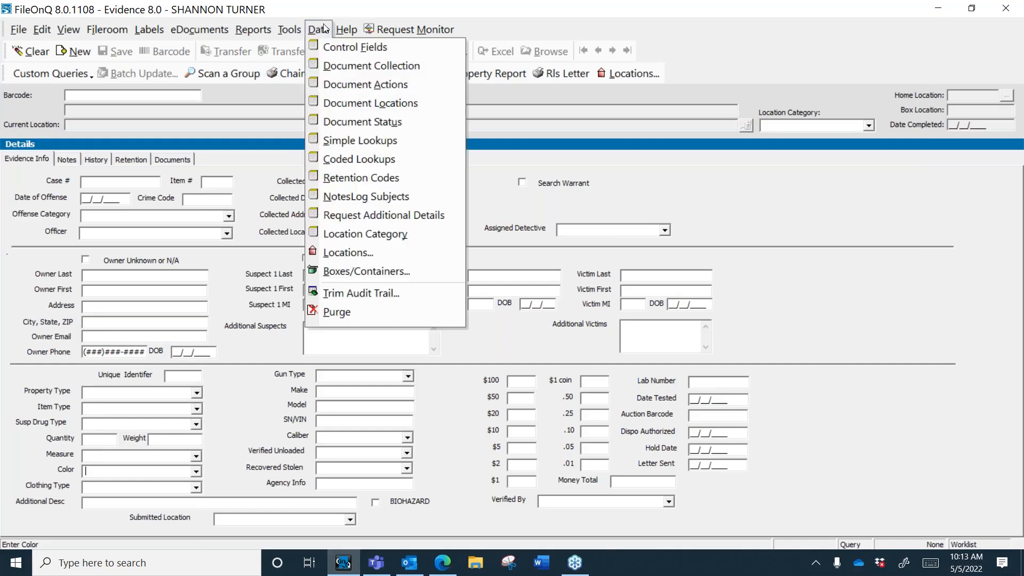
left_click(357, 159)
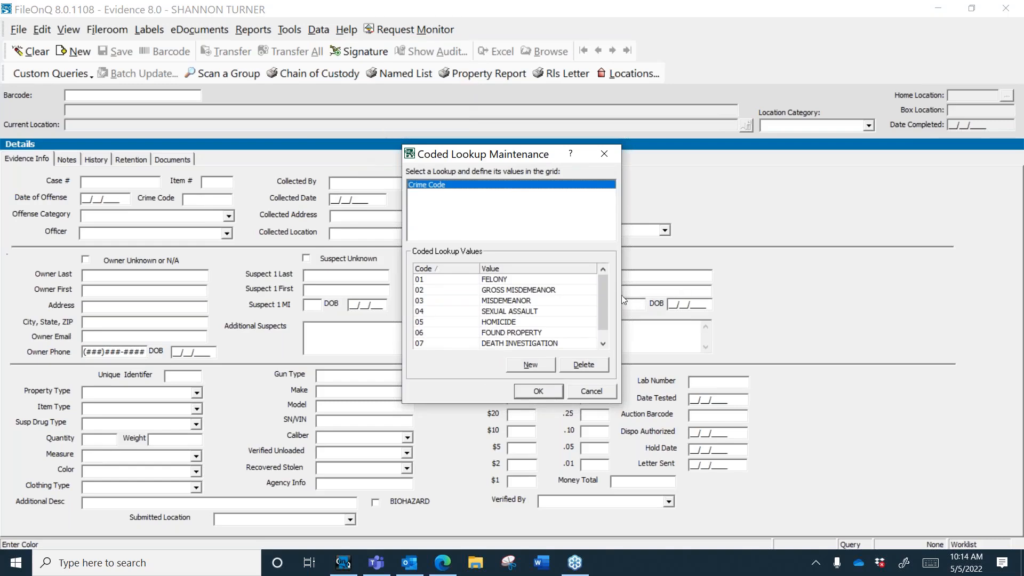
mouse_move(604, 311)
left_mouse_down()
mouse_move(604, 325)
mouse_move(604, 305)
left_mouse_up()
left_click(530, 366)
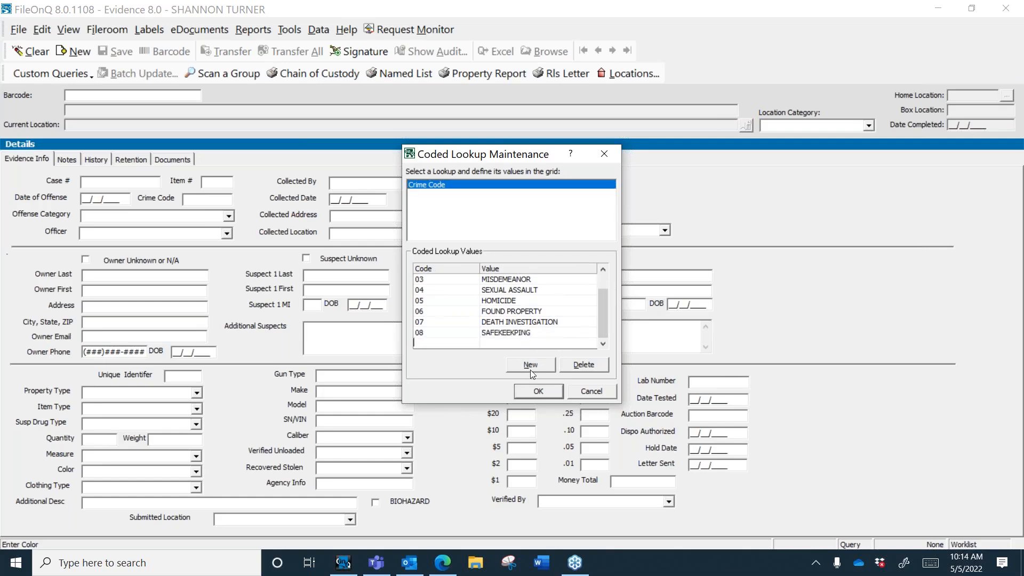
type("09")
left_click(570, 343)
type("COURT SURRENDER")
left_click(539, 392)
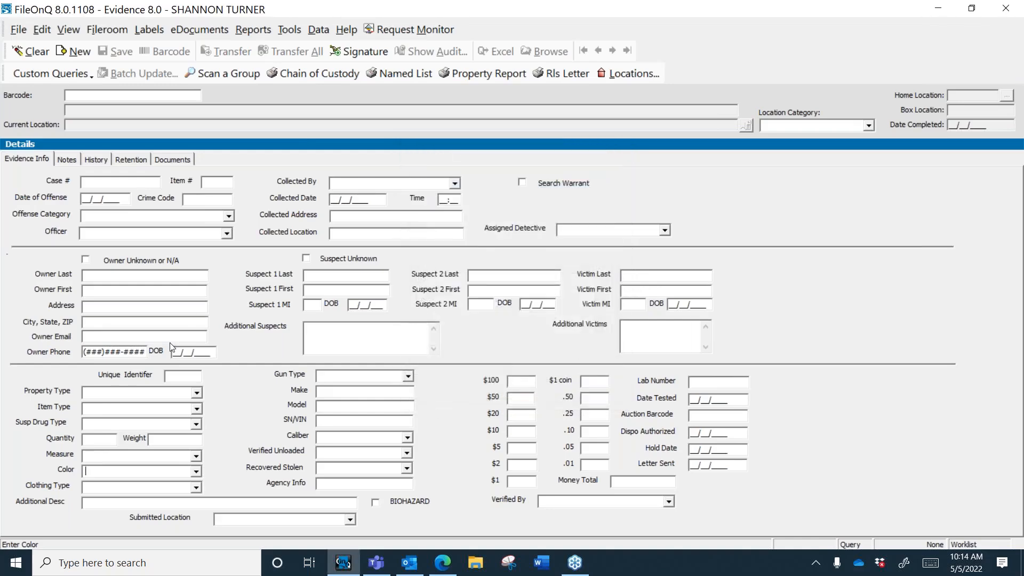
Step: Confirm 09 - COURT SURRENDER appears among offense categories, then browse the Item Type values
left_click(229, 216)
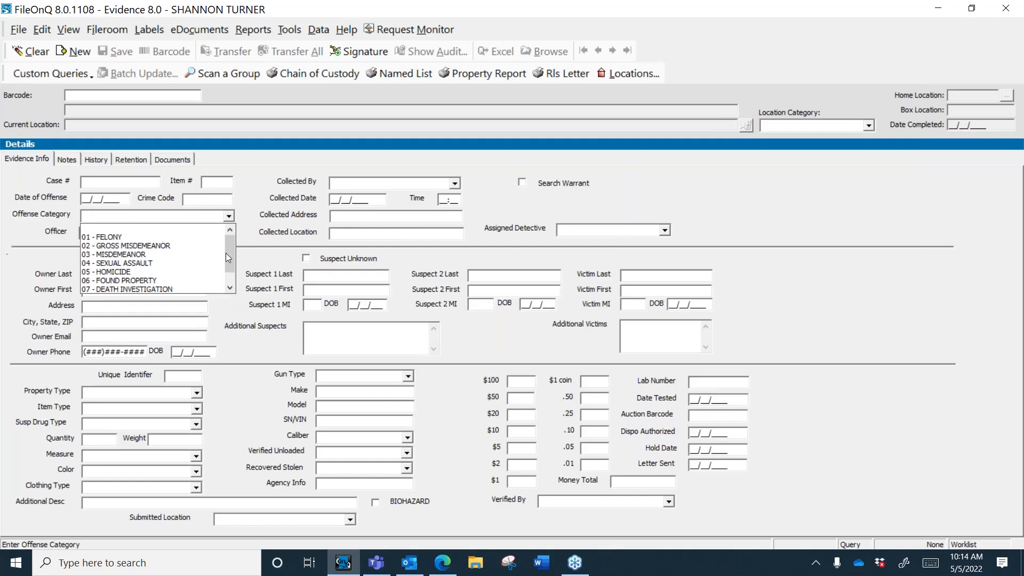
left_click_drag(226, 253, 228, 297)
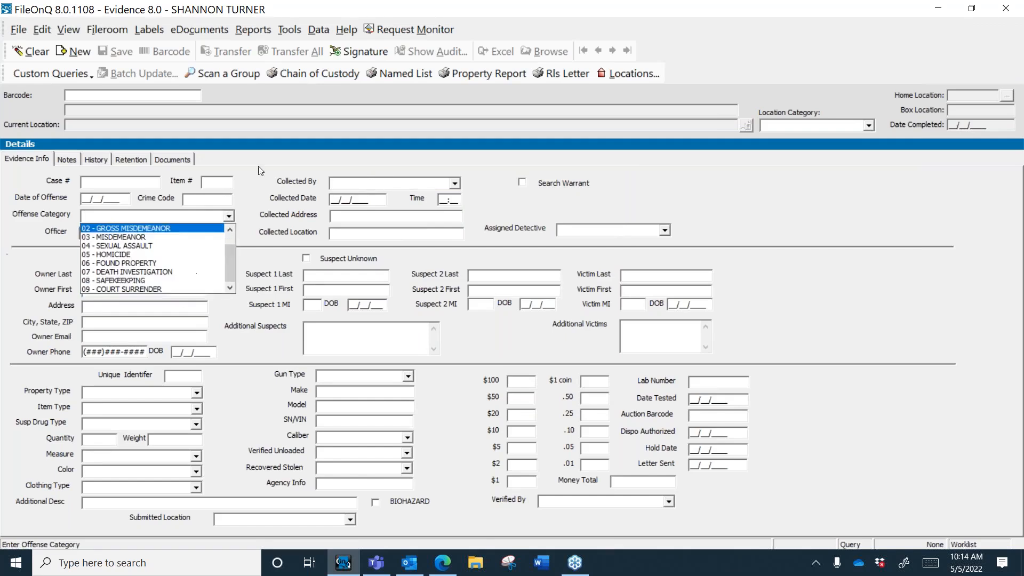
left_click(241, 193)
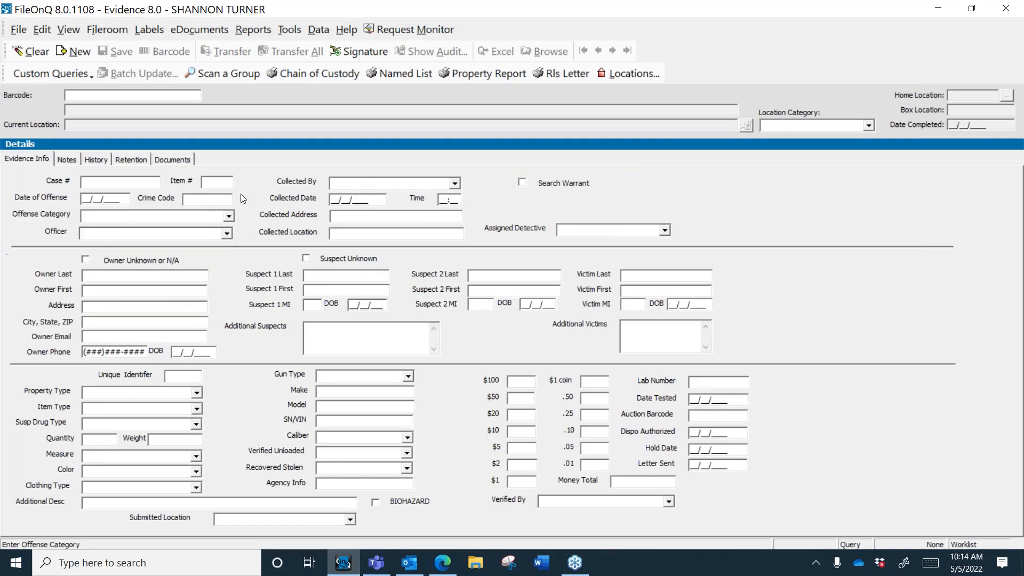
left_click(197, 410)
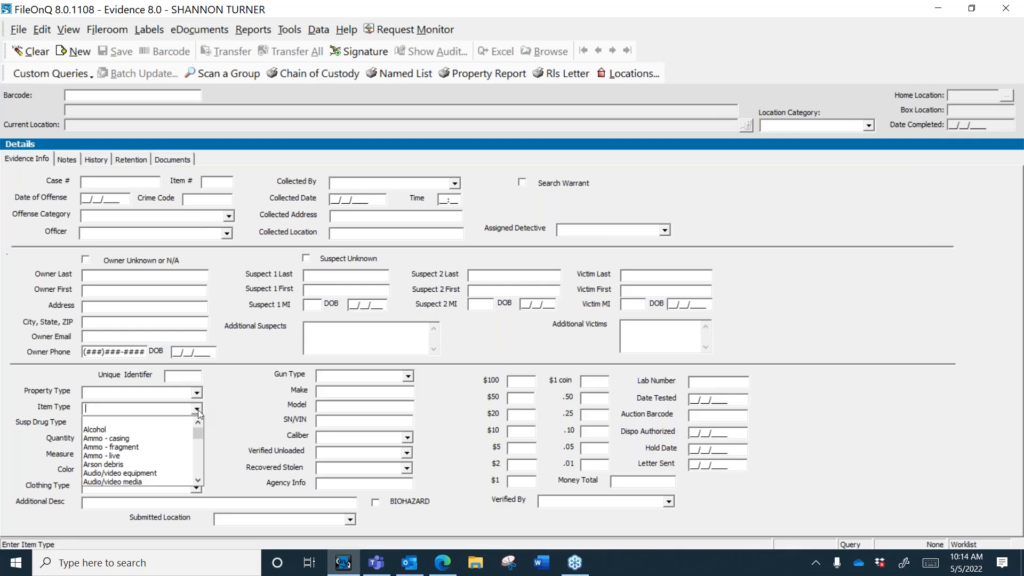
left_click(198, 409)
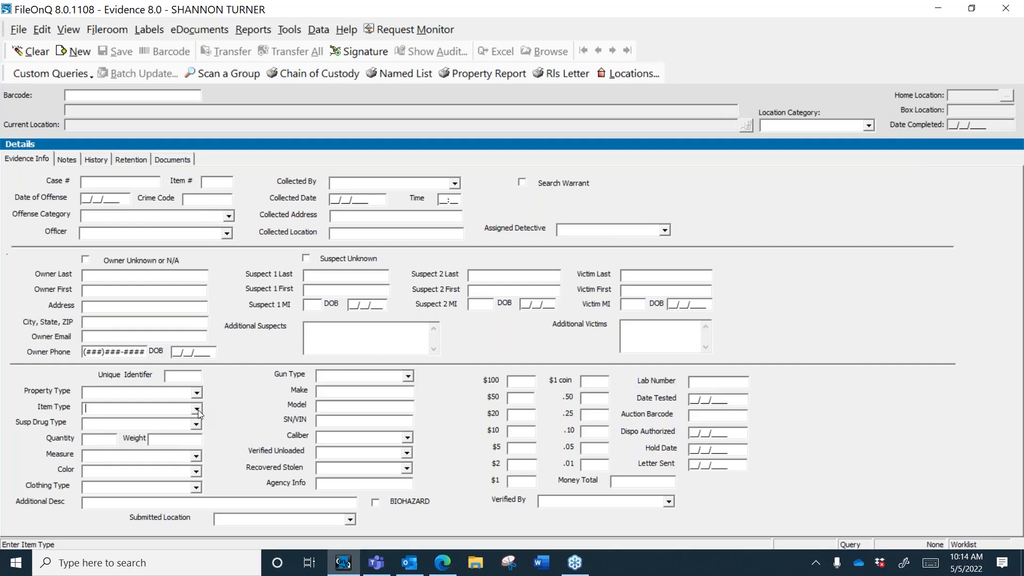
Step: Open Data > Control Fields and select Bicycle to see Brand, Color, Model and SerialNumber
left_click(317, 31)
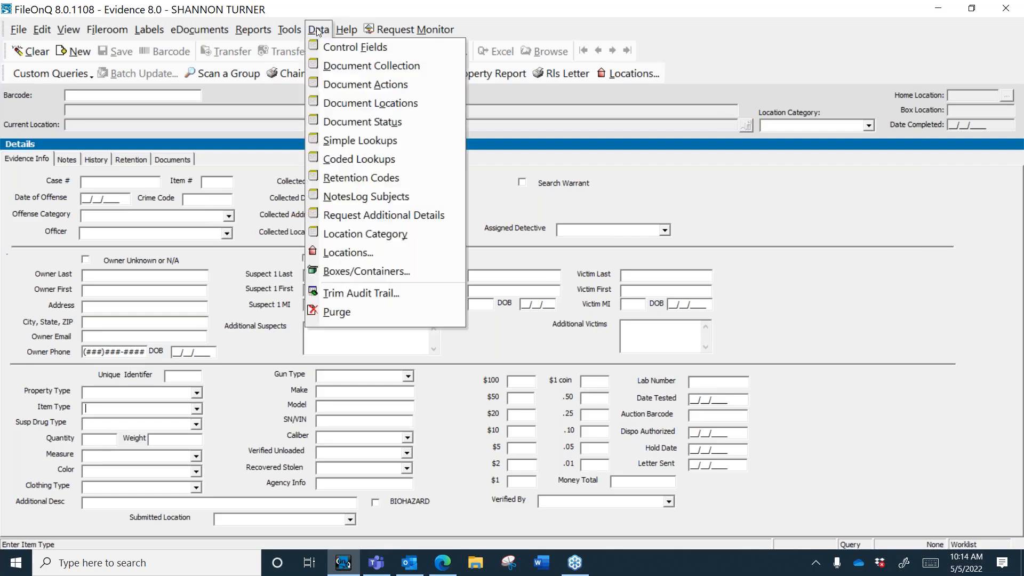
left_click(342, 48)
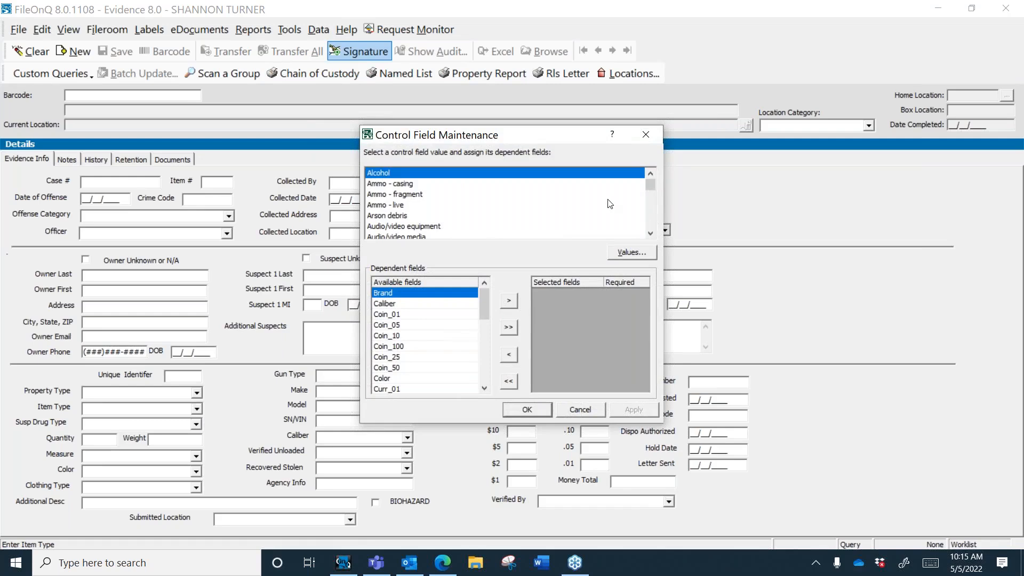
left_click(650, 233)
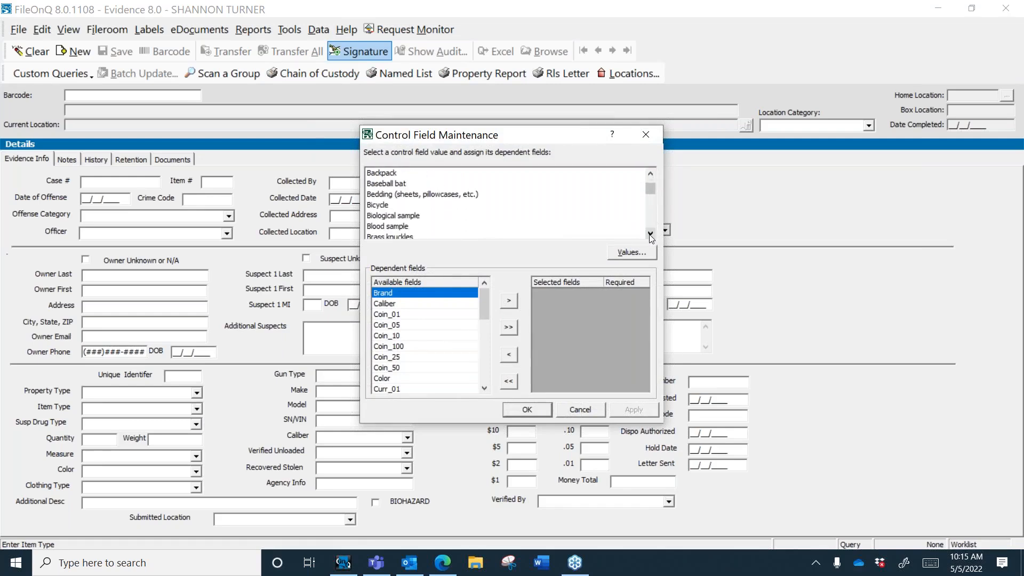
left_click(391, 206)
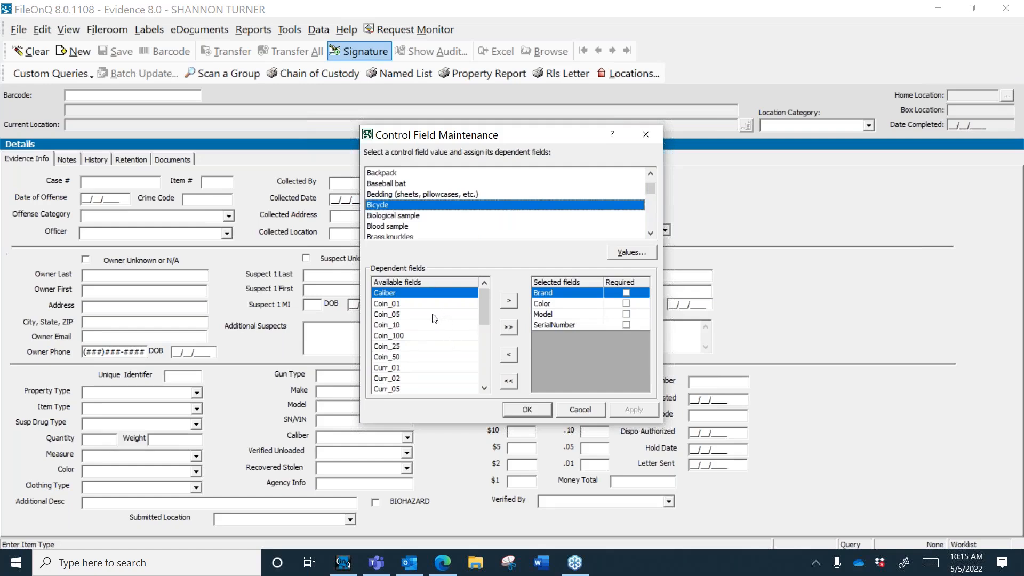
left_click_drag(485, 312, 484, 276)
Step: Add Magazines as a new control field value after the duplicate 'Barass Knuckles' was rejected
left_click(622, 254)
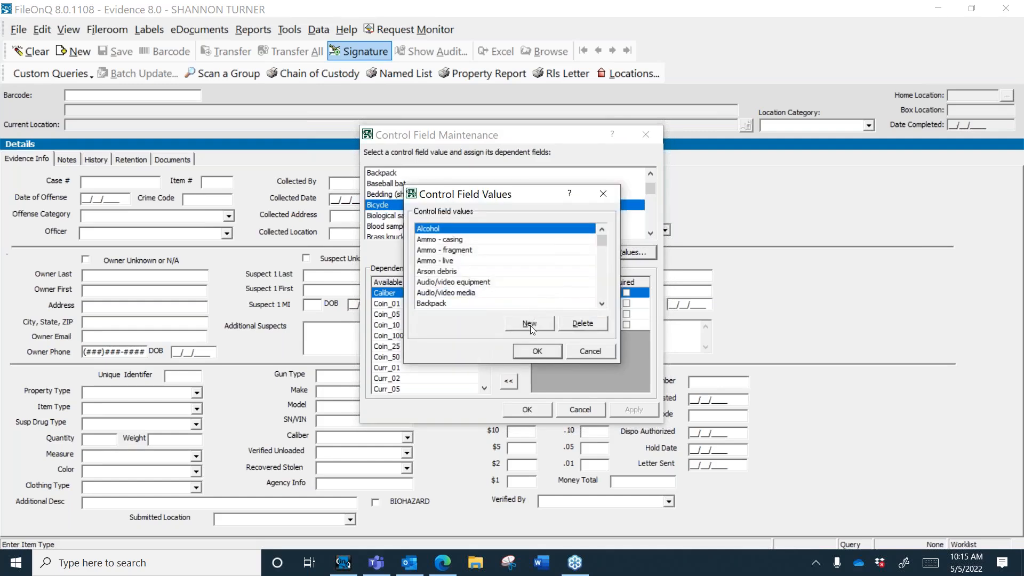
left_click(530, 324)
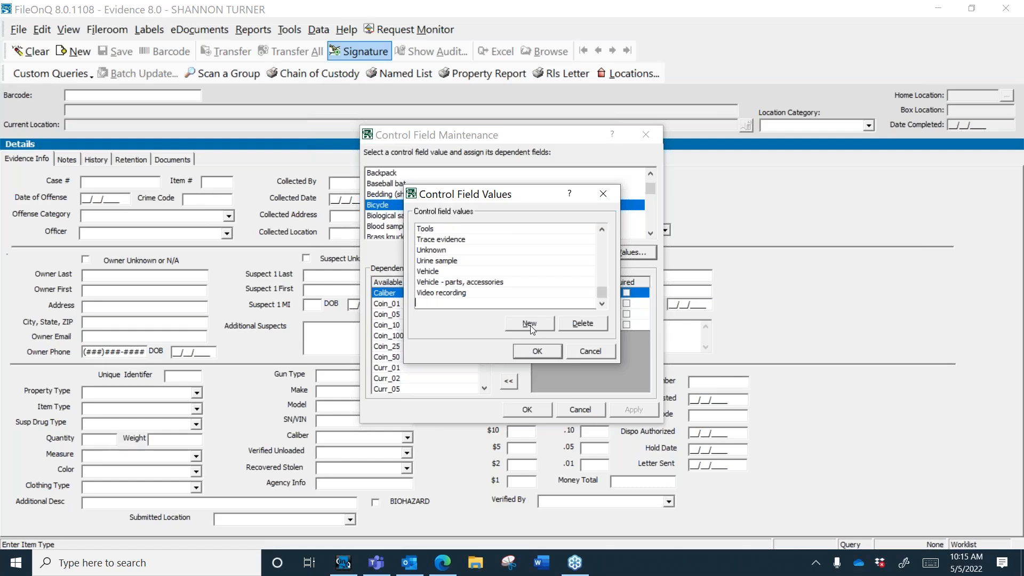
type("Ba")
type("rass Knuck")
type("les")
left_click(546, 353)
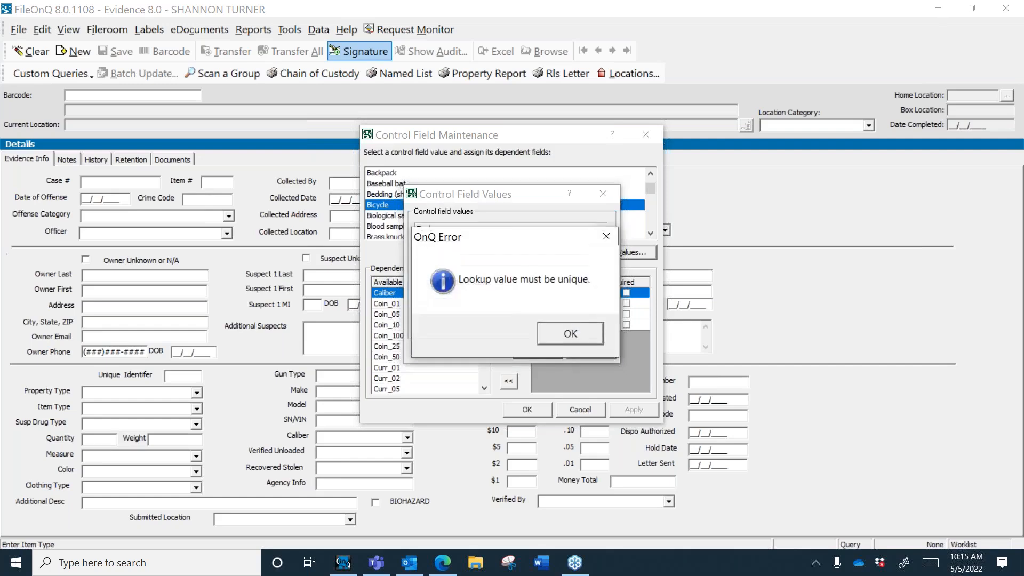
left_click(555, 334)
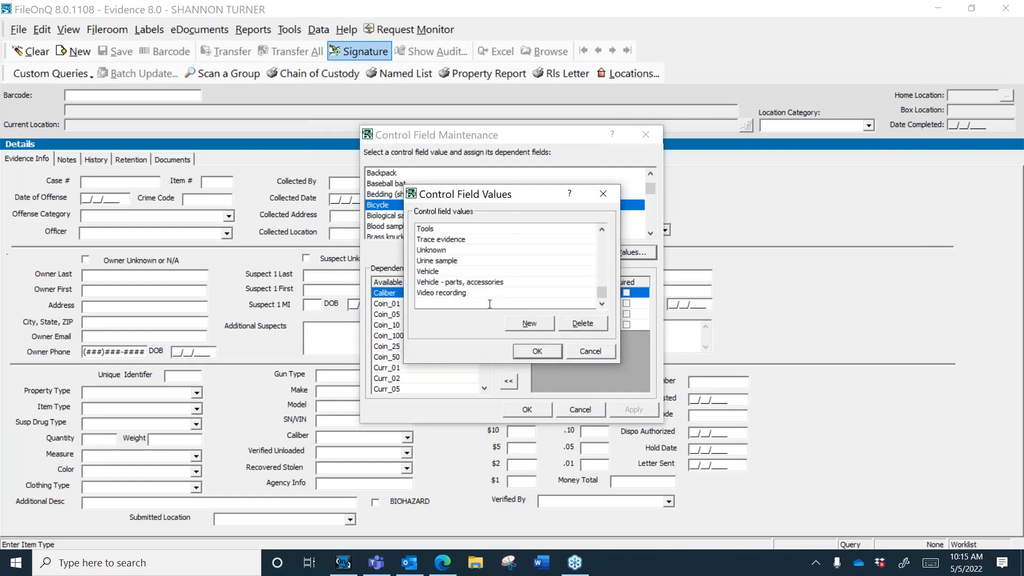
type("Magazines")
left_click(542, 354)
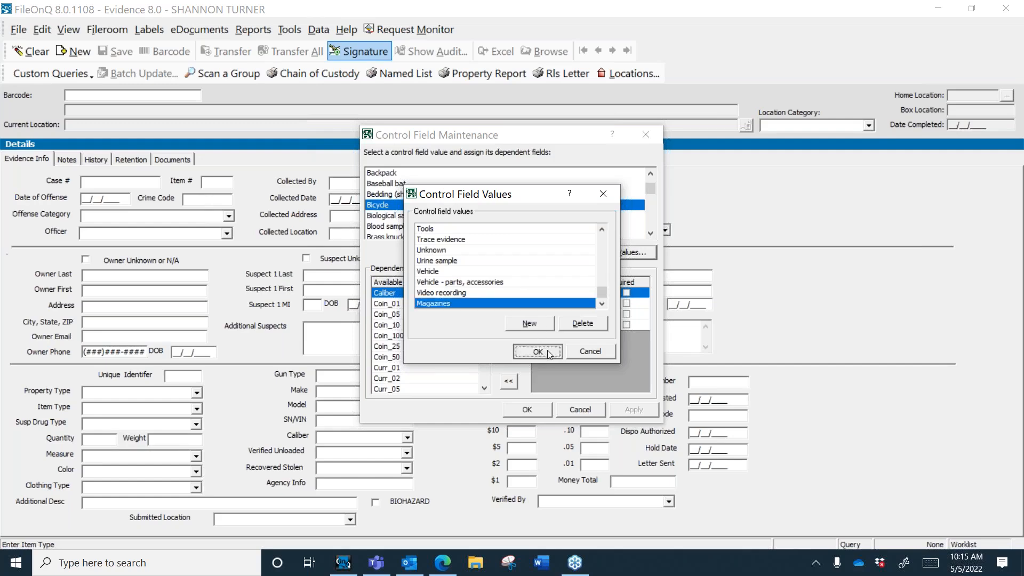
left_click(650, 233)
left_click_drag(650, 233, 650, 233)
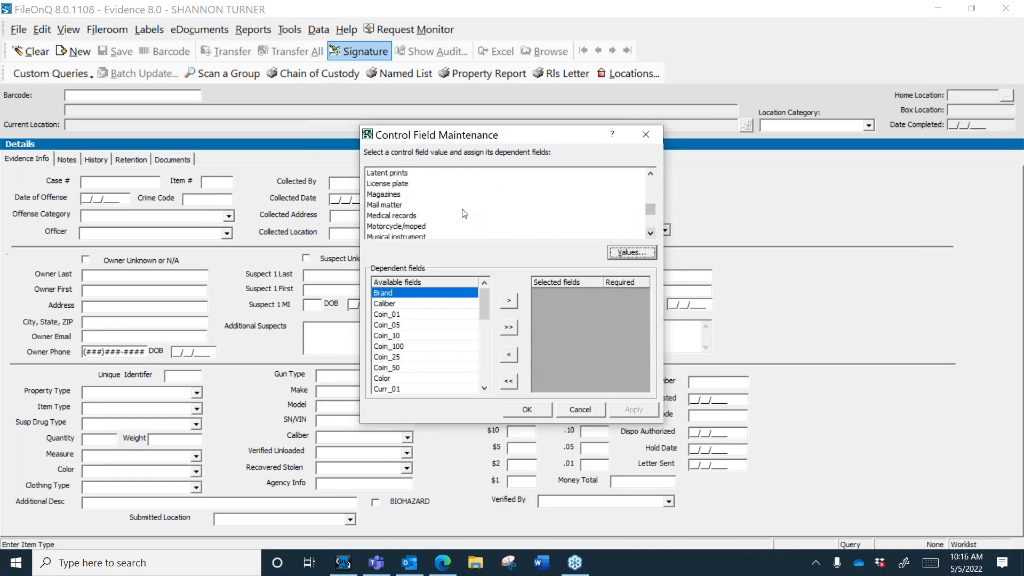
Step: Make Brand a dependent field of Magazines and close control field maintenance
left_click(402, 197)
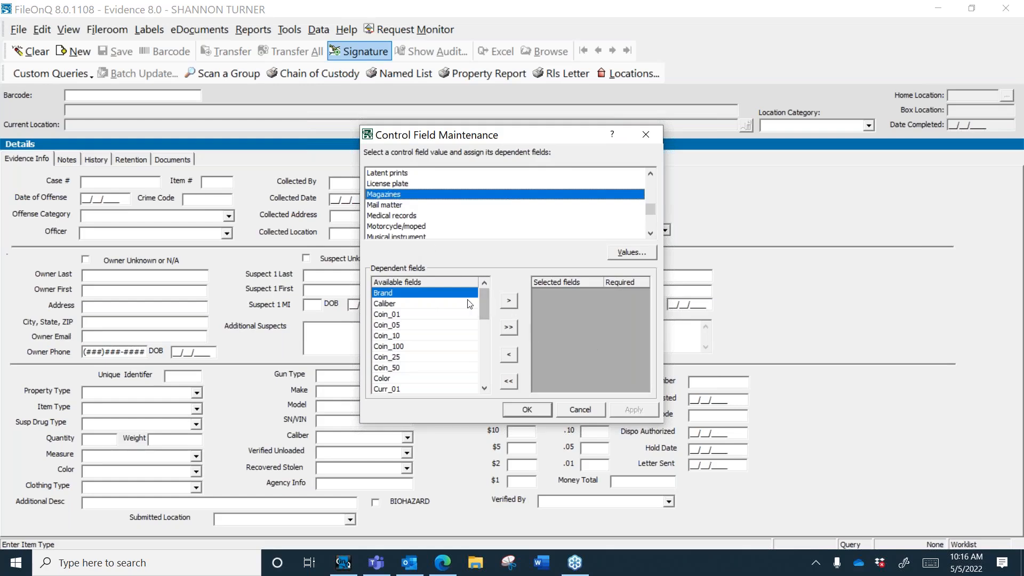
left_click(483, 347)
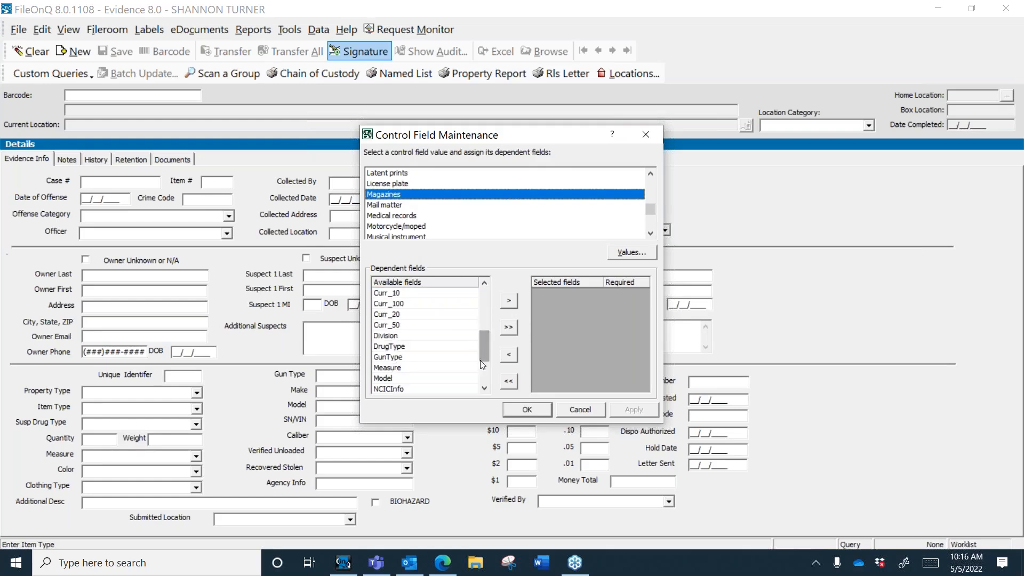
left_click(484, 388)
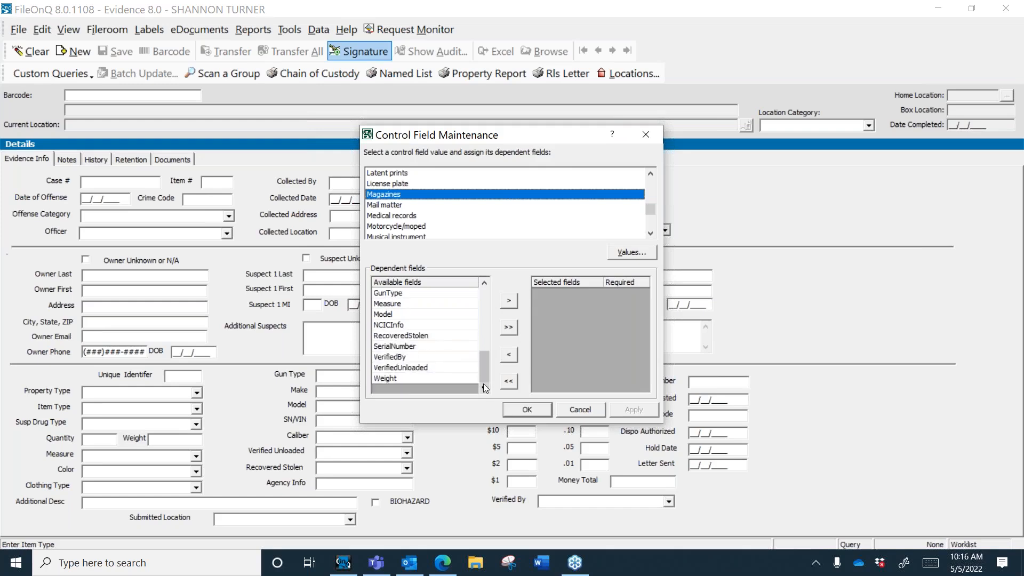
left_click(483, 290)
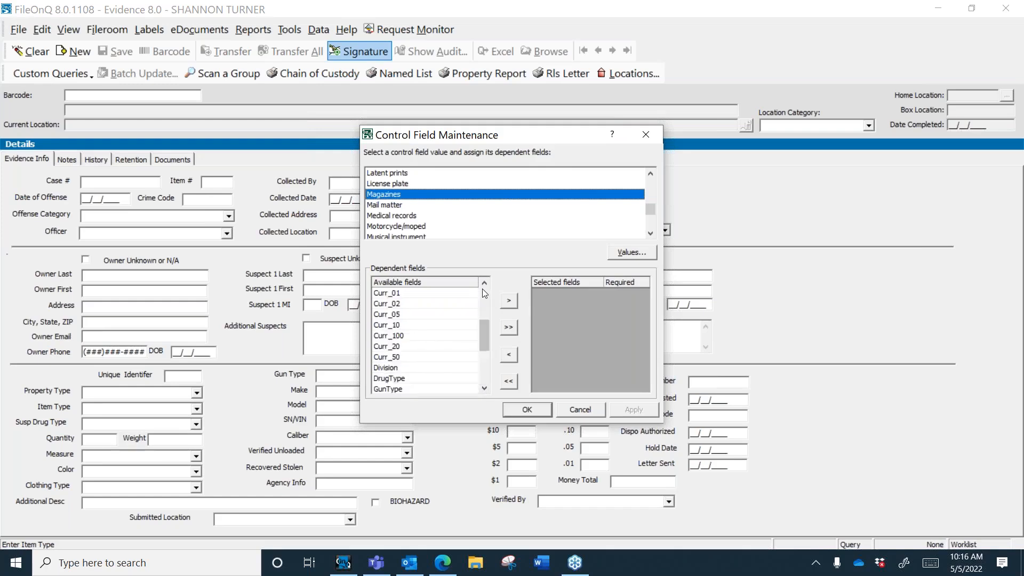
left_click(482, 290)
left_click(508, 302)
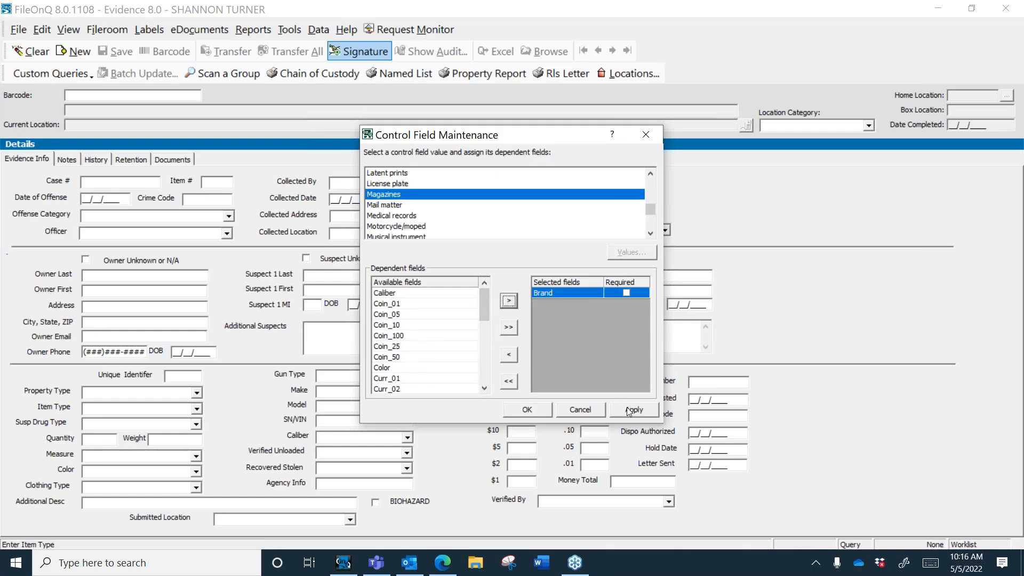
left_click(526, 410)
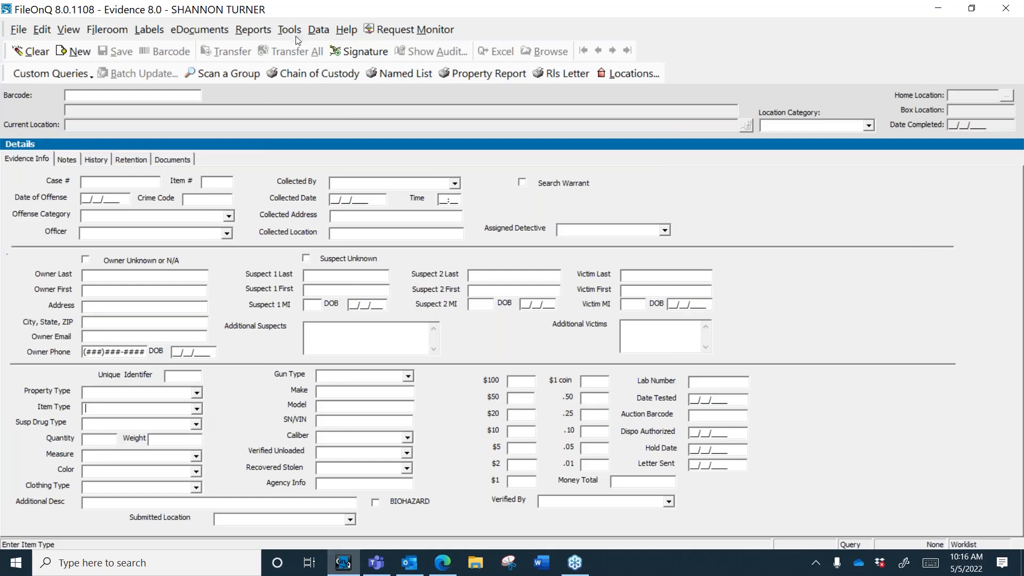
Step: Refresh the profile from Tools so the new Magazines value loads
left_click(197, 410)
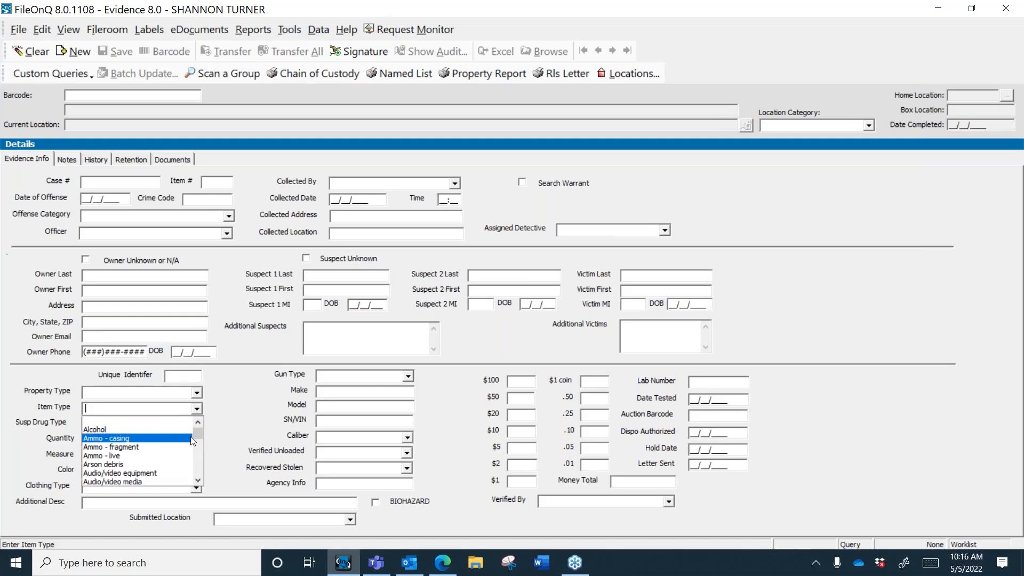
left_click(296, 32)
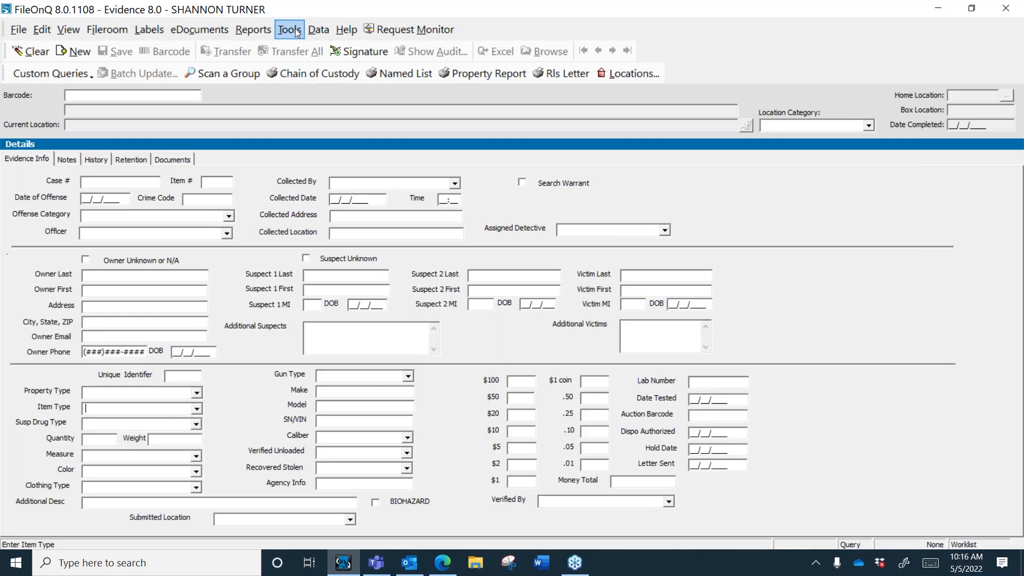
left_click(295, 32)
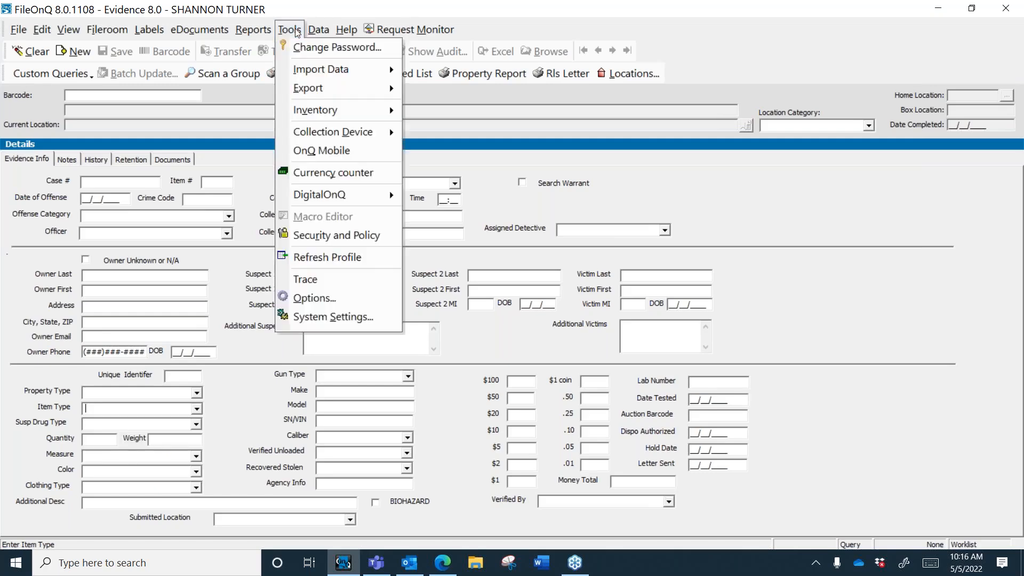
left_click(382, 307)
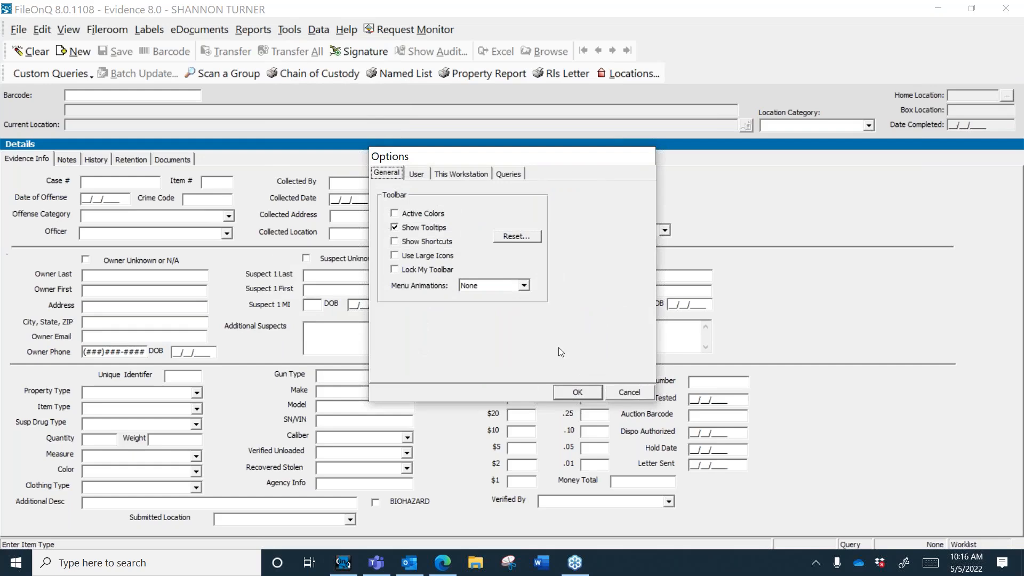
left_click(619, 394)
left_click(291, 30)
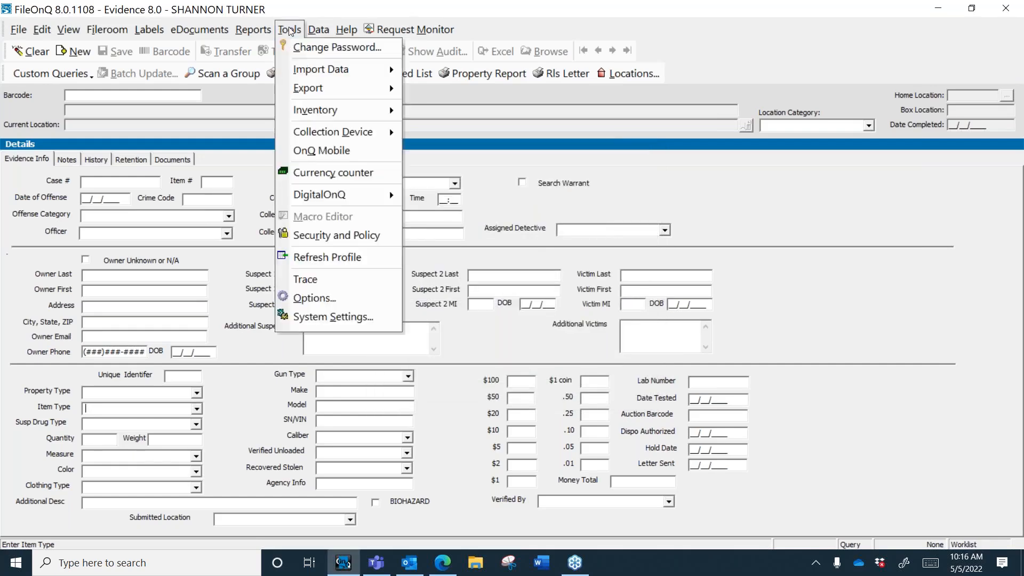
left_click(356, 260)
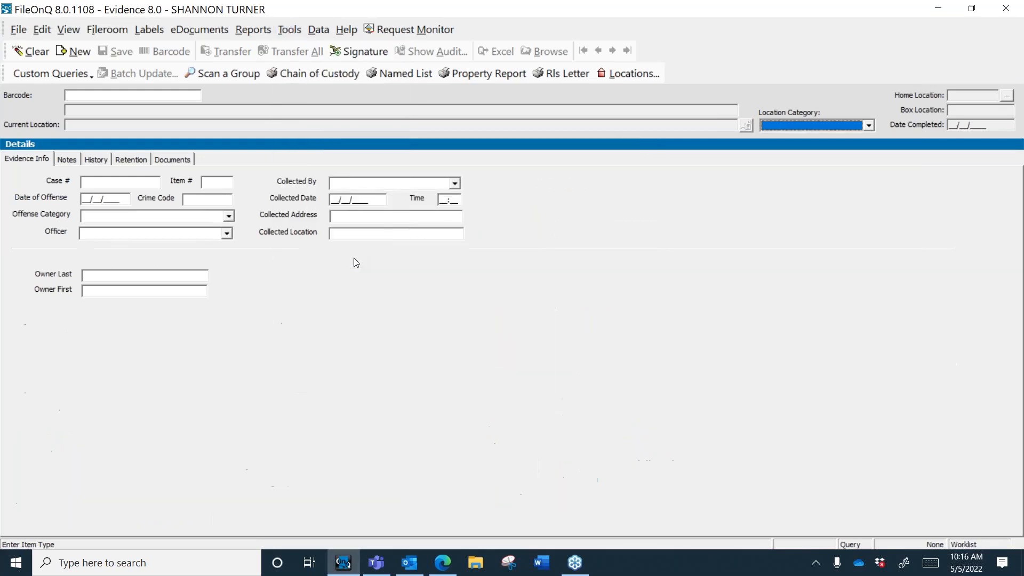
left_click(597, 337)
Step: Set Item Type to Magazines and move into the Case # field
left_click(197, 408)
type("mag")
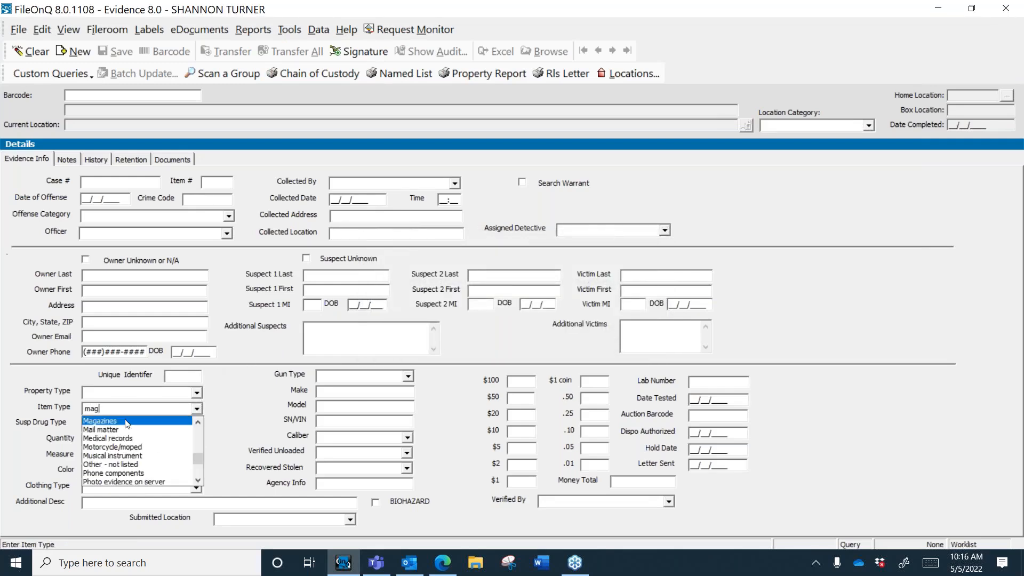
key("Return")
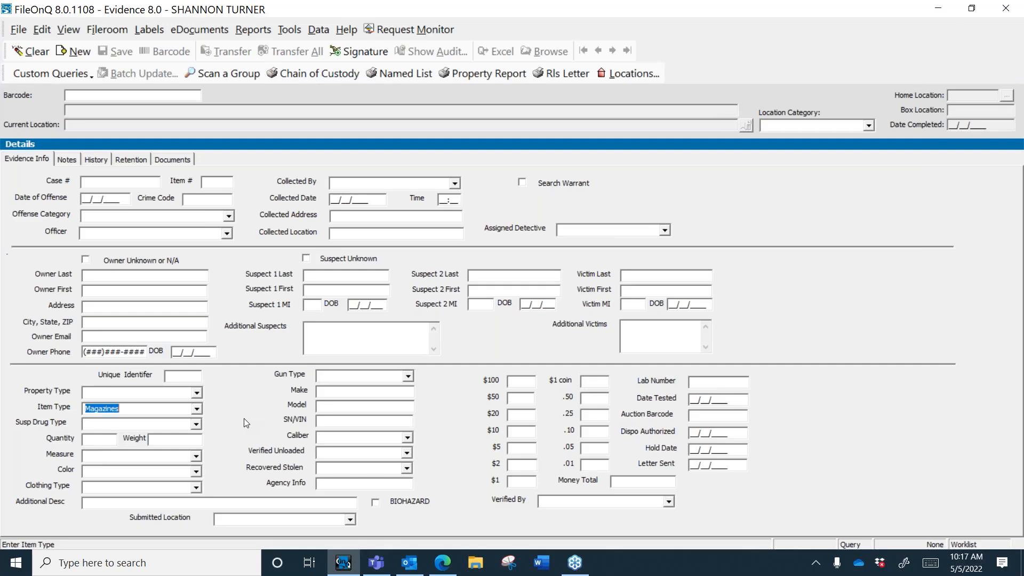
left_click(141, 182)
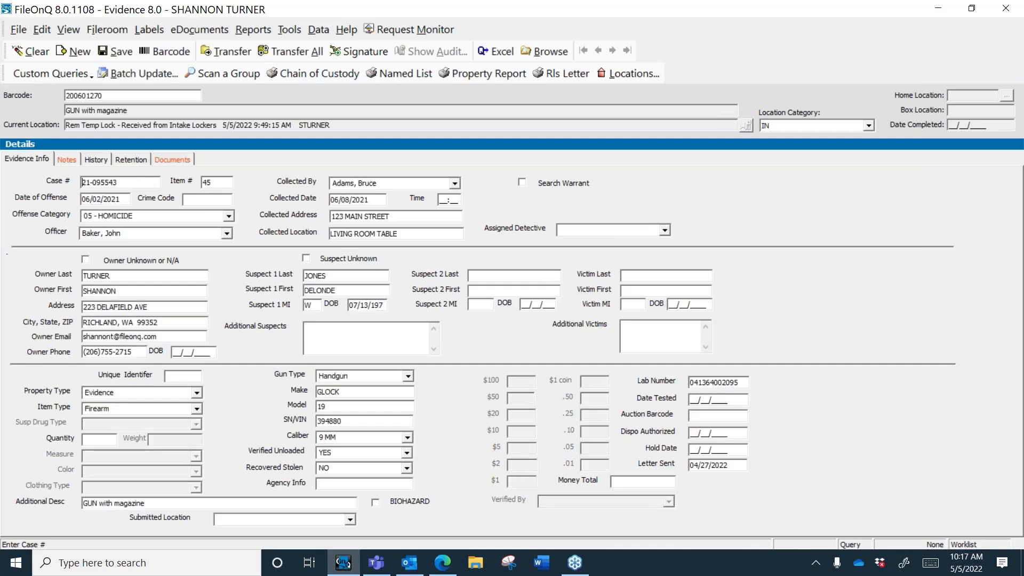
Step: Preview the Evidence barcode label for the GUN with magazine record 200601270, then close the label dialog
left_click(165, 51)
left_click(495, 317)
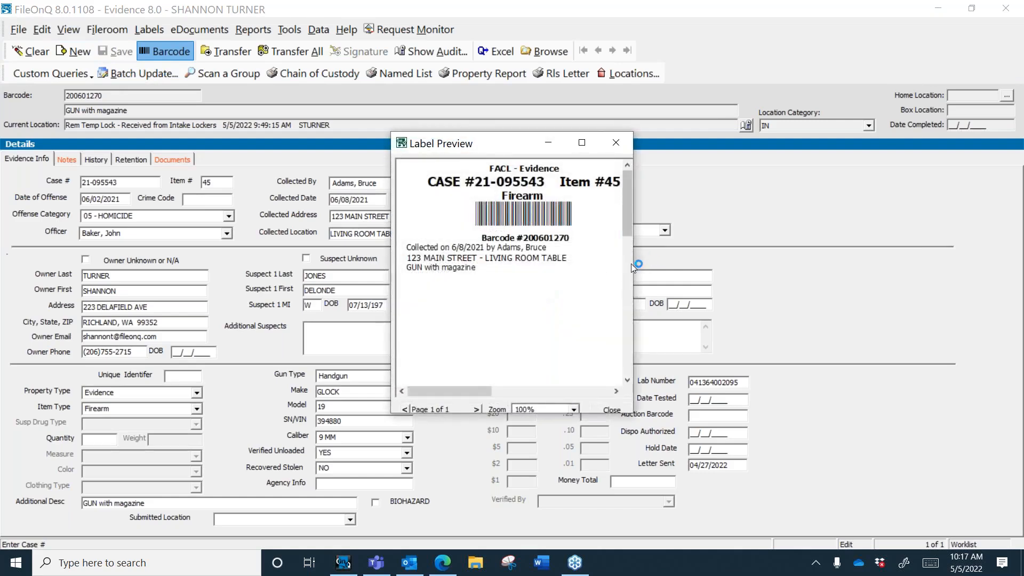
left_click_drag(633, 267, 651, 267)
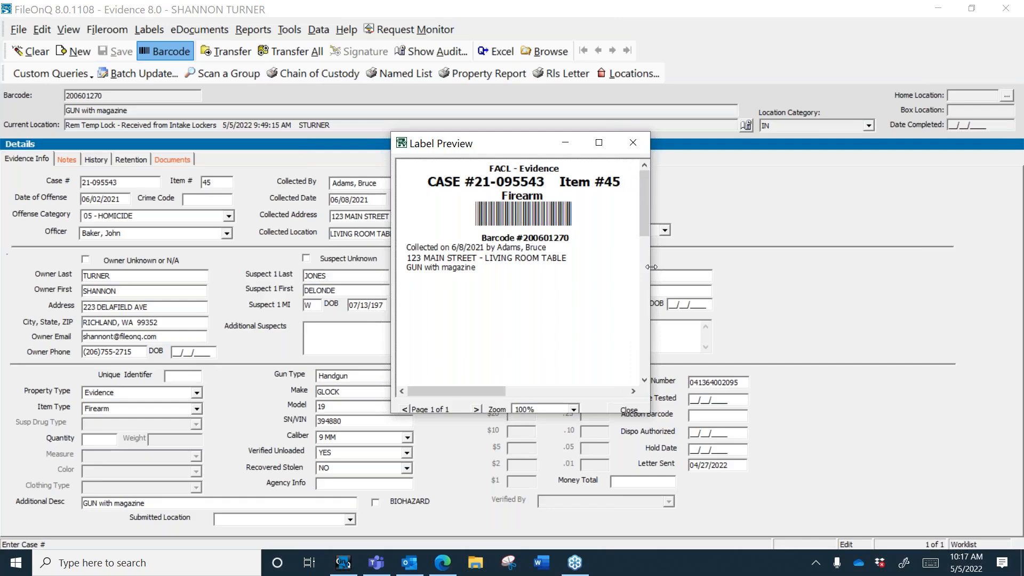
left_click(629, 410)
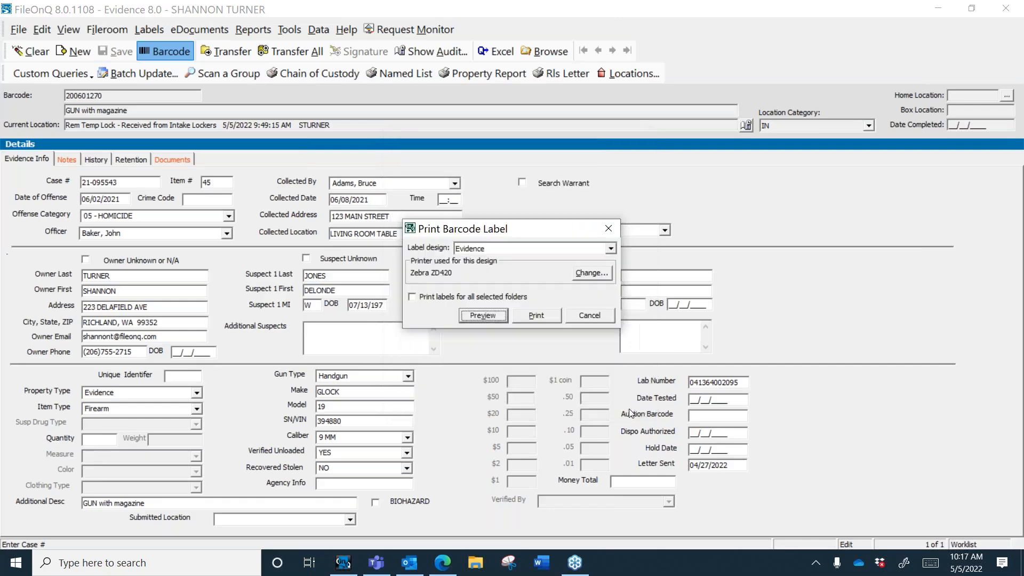
left_click(582, 316)
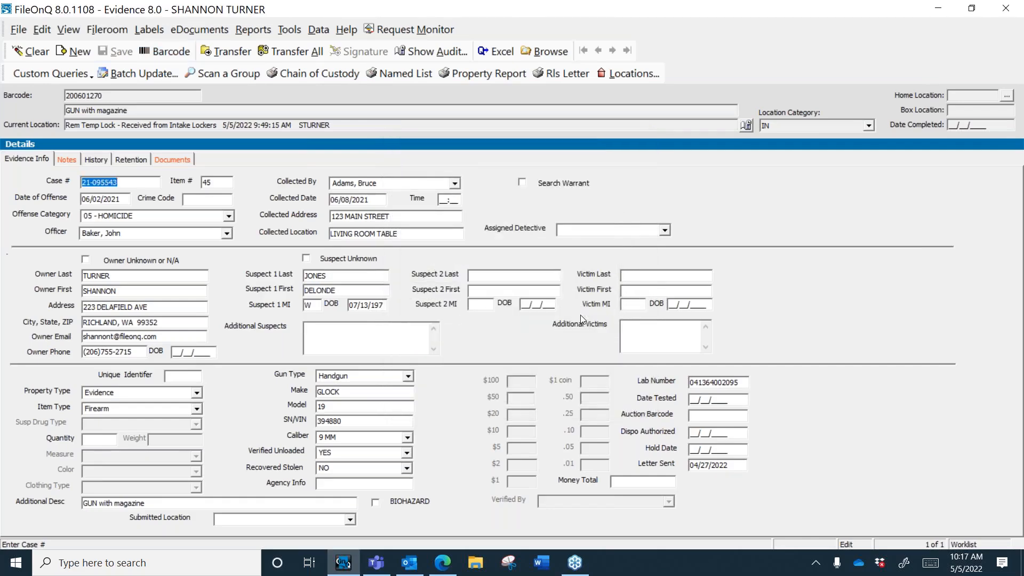
Step: Preview a Location Control Sheet covering all locations from the Labels menu
left_click(150, 31)
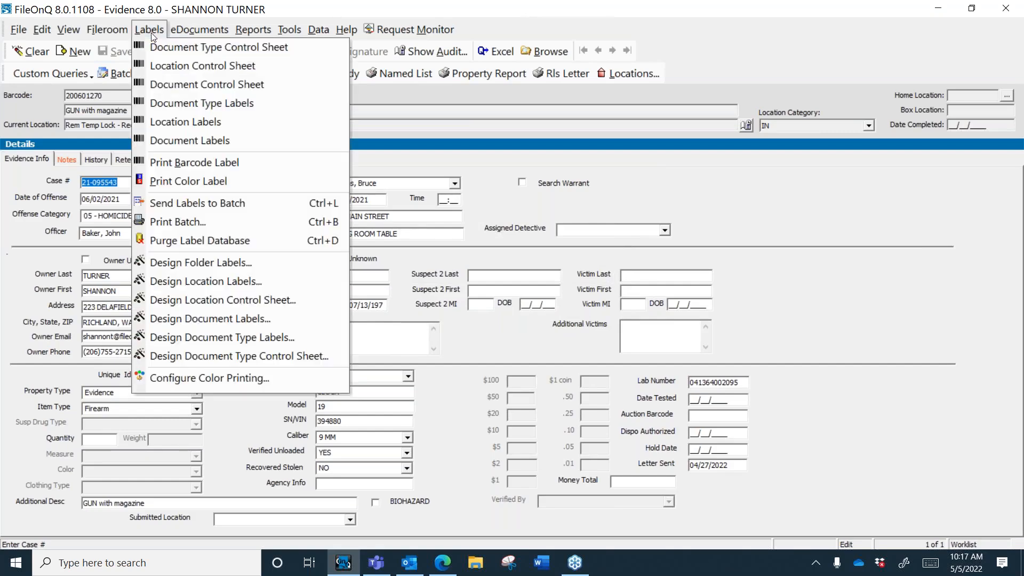
left_click(193, 65)
left_click(648, 196)
left_click(550, 368)
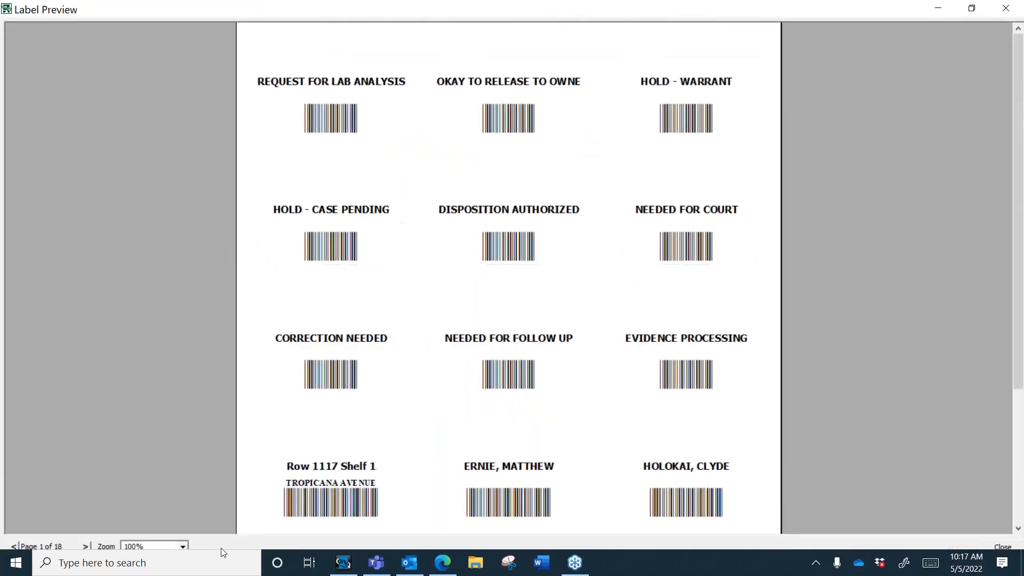
Step: Page through the 18-page control sheet preview, then close the preview and its setup dialog
left_click(86, 546)
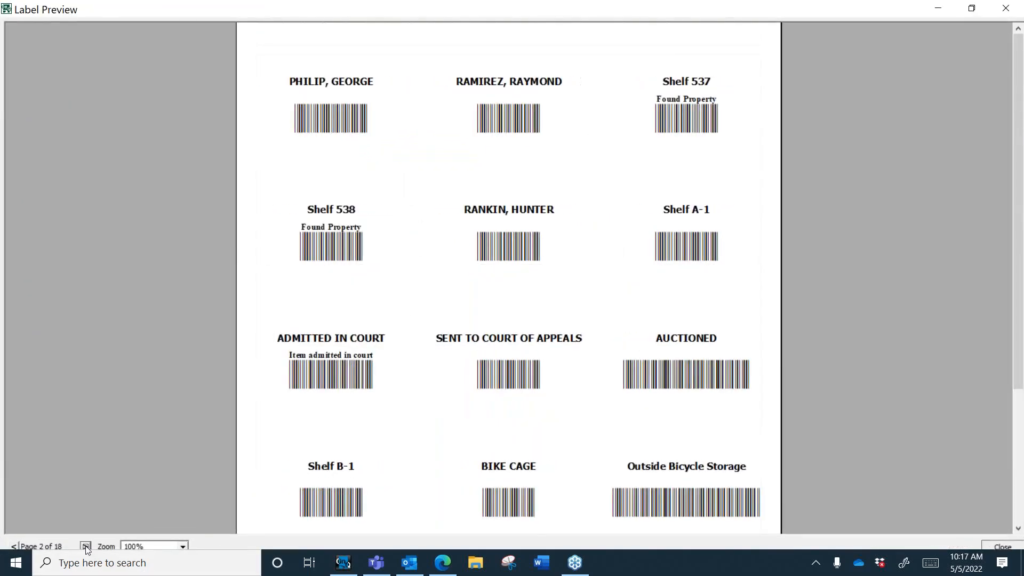
left_click(85, 546)
left_click(85, 546)
left_click(86, 546)
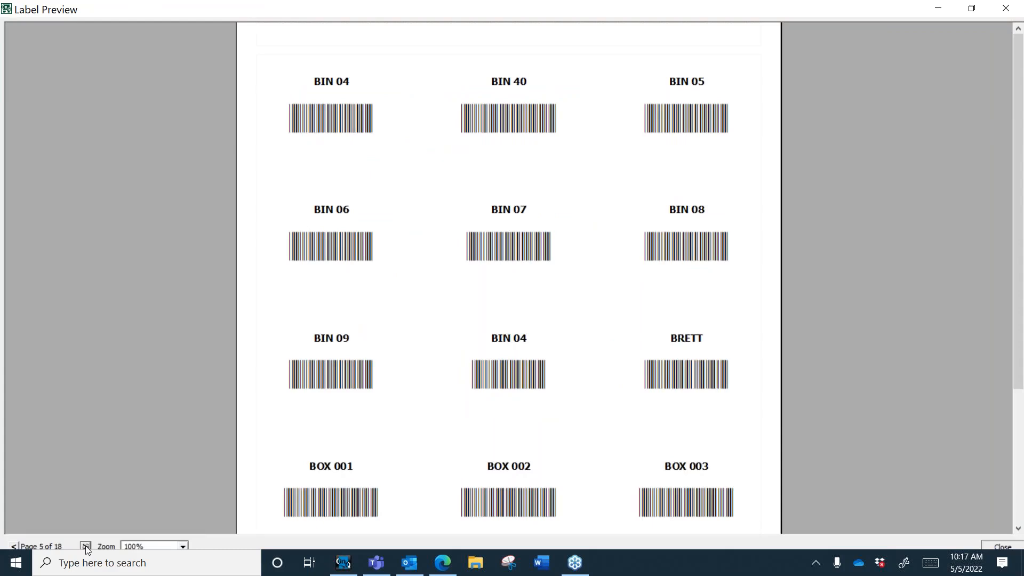
left_click(86, 546)
left_click(86, 546)
left_click(86, 546)
left_click(86, 546)
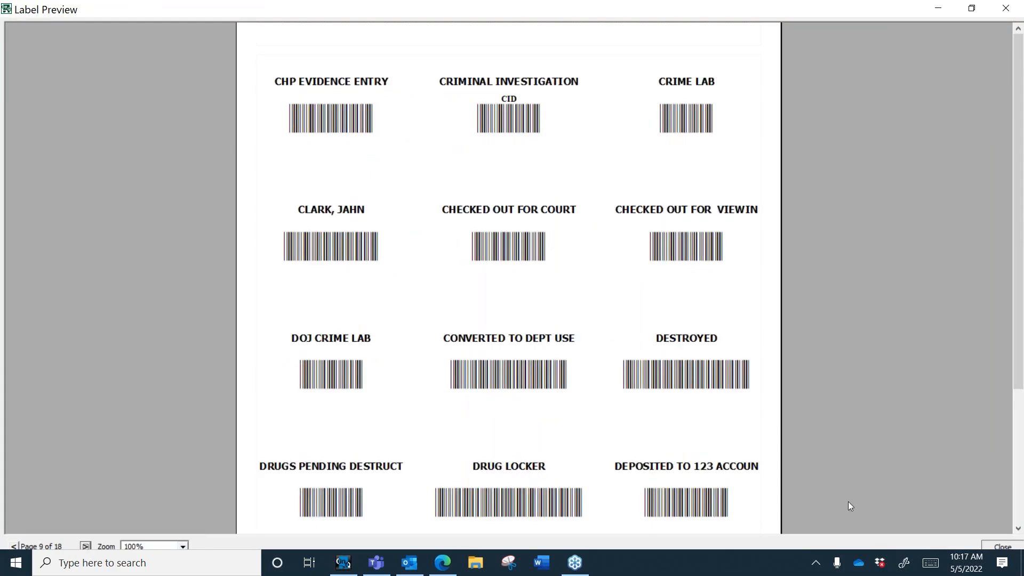
left_click(993, 547)
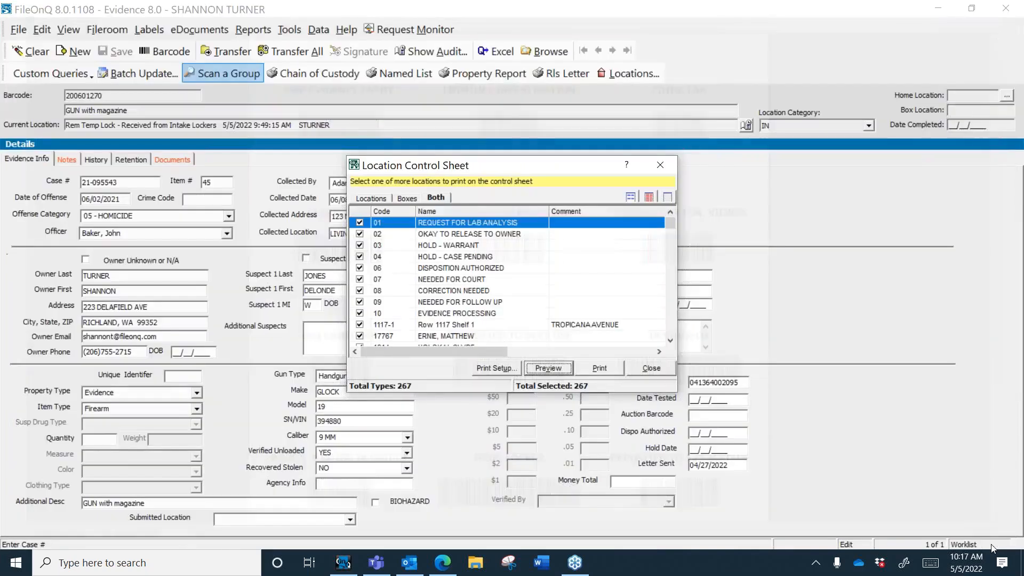
left_click(634, 369)
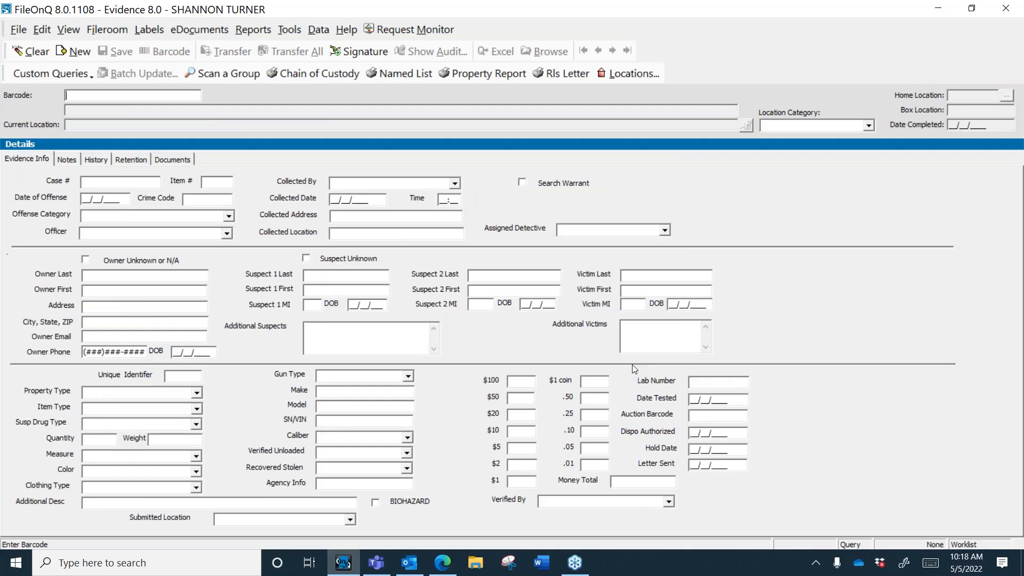
Step: Load barcode 200600010, inspect its Current Location text such as BIN 12, then clear the form
type("200600010")
key("Return")
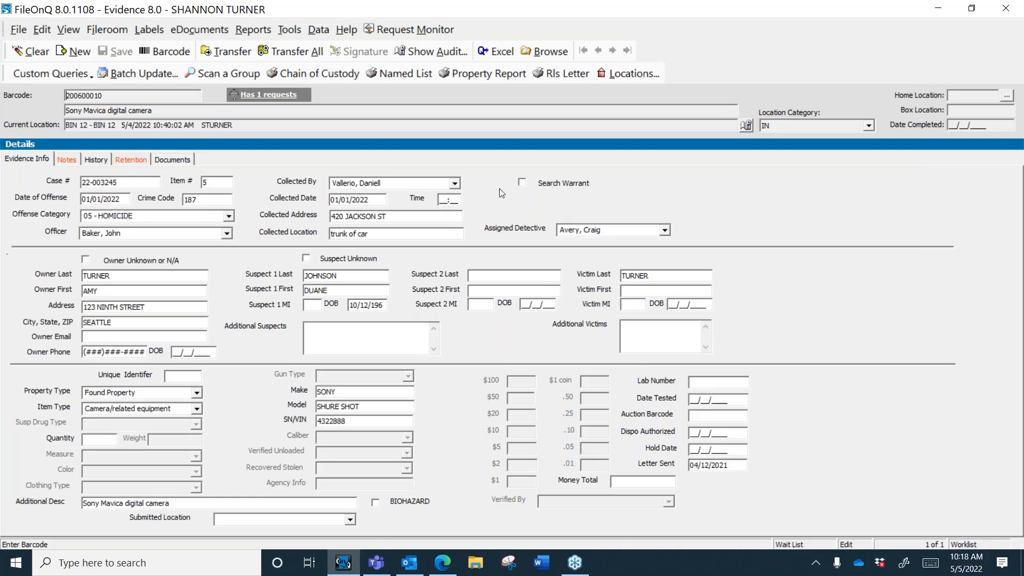
left_click_drag(238, 124, 49, 135)
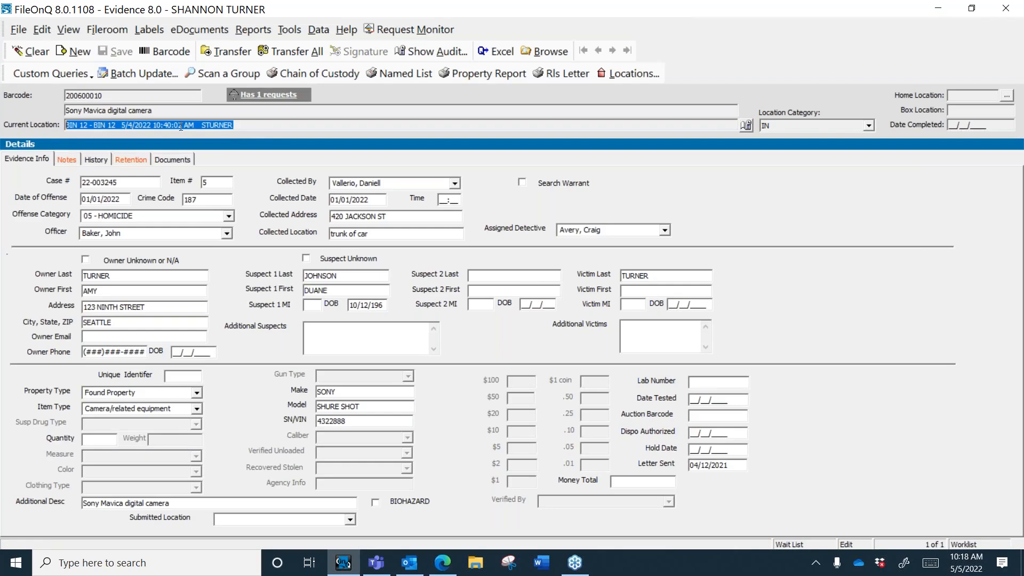
left_click(253, 126)
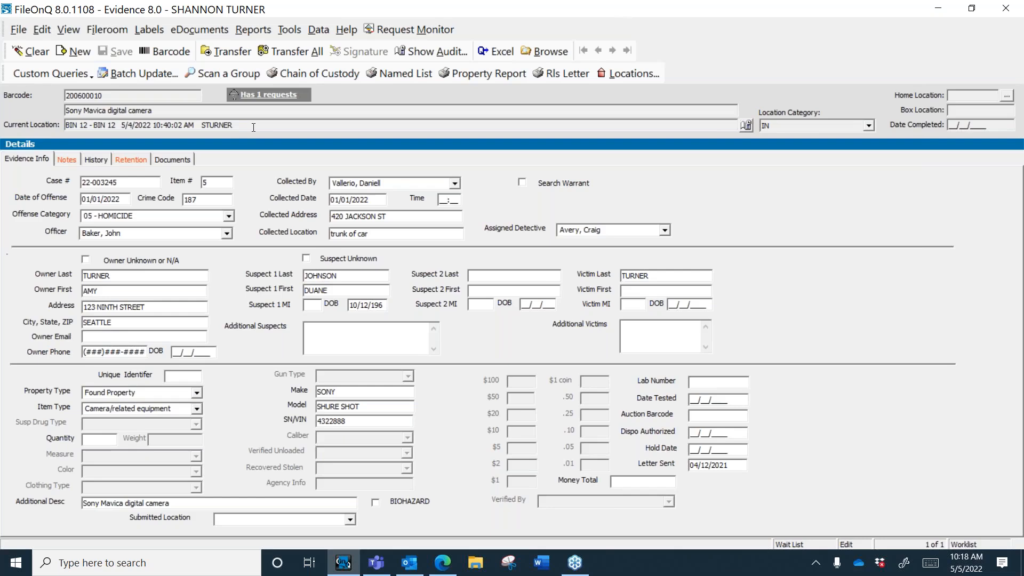
left_click_drag(117, 125, 32, 129)
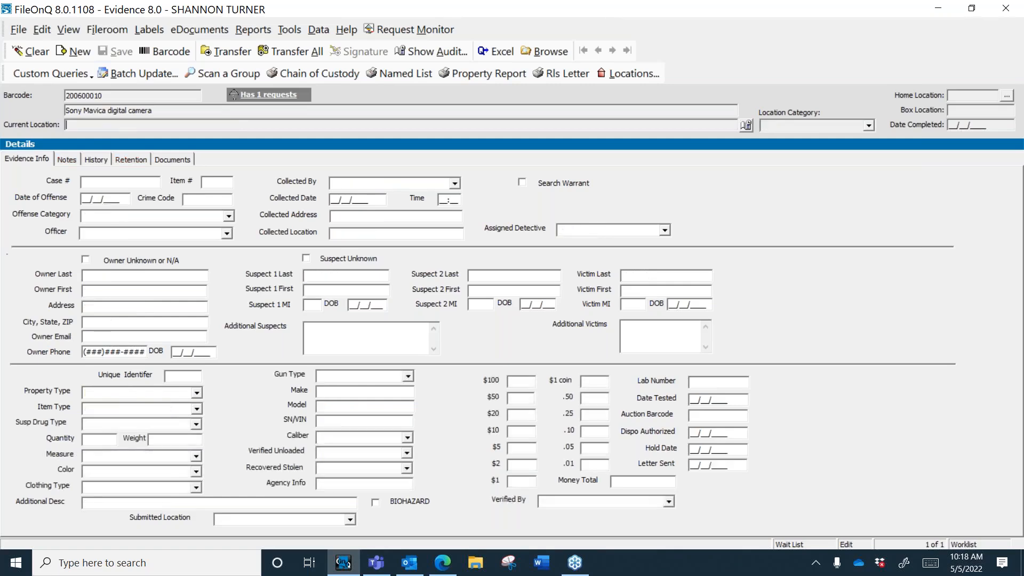
left_click_drag(123, 125, 37, 137)
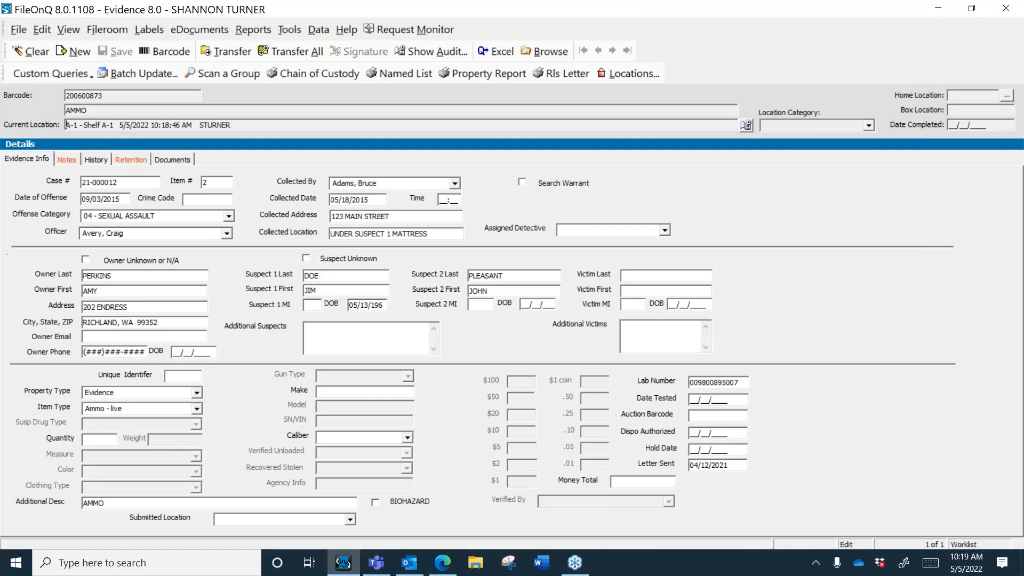
key("alt+c")
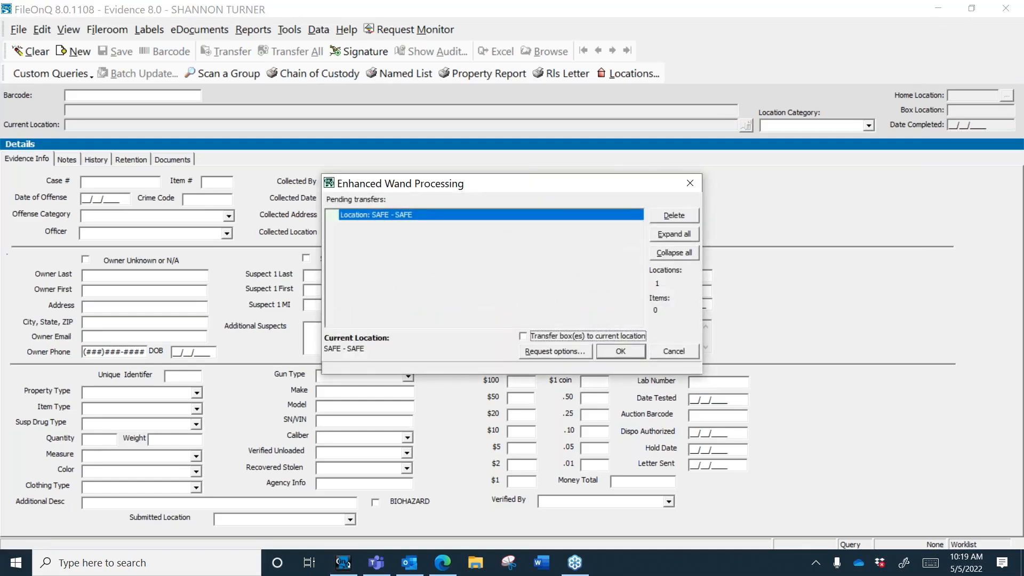
Step: Commit the wand transfers of 200601275, 200601251 and 200601261 to SAFE - SAFE and acknowledge the confirmation
key("Return")
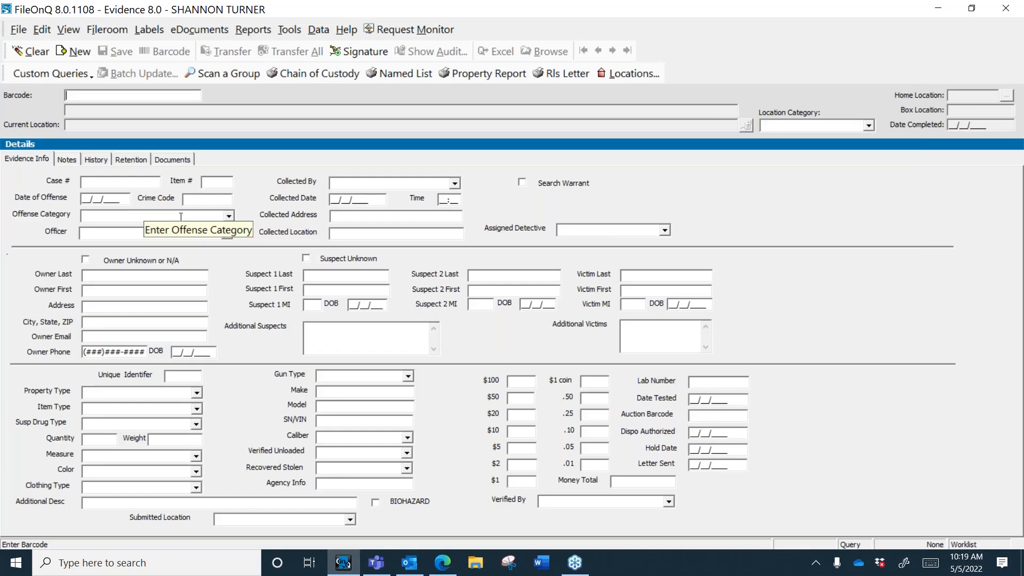
left_click(148, 184)
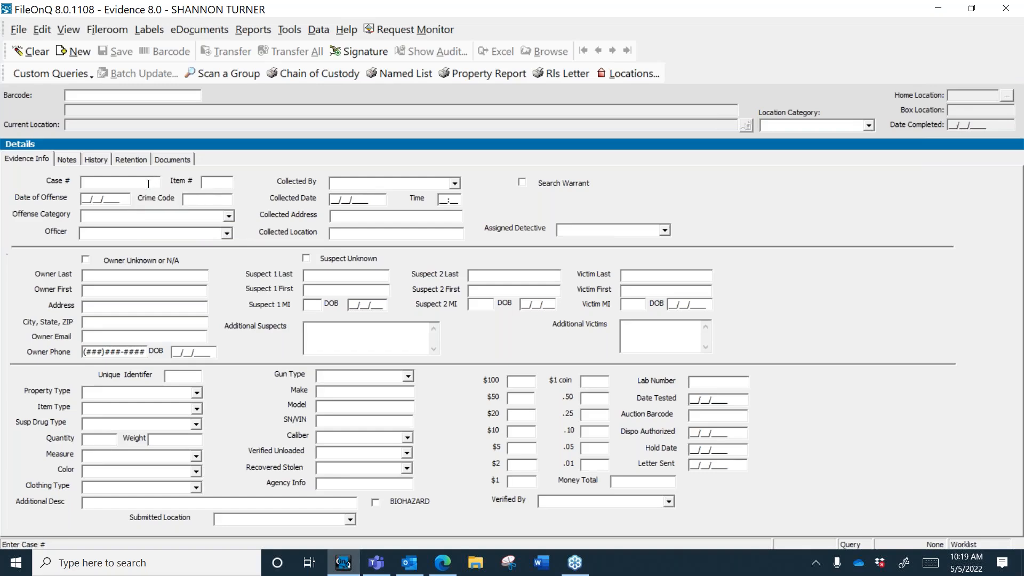
key("alt+c")
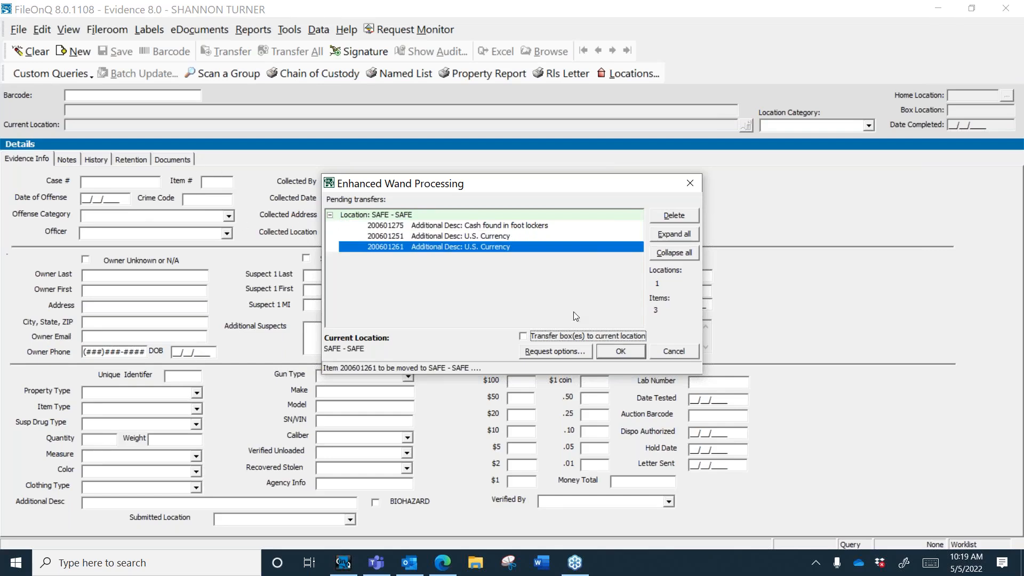
left_click(616, 353)
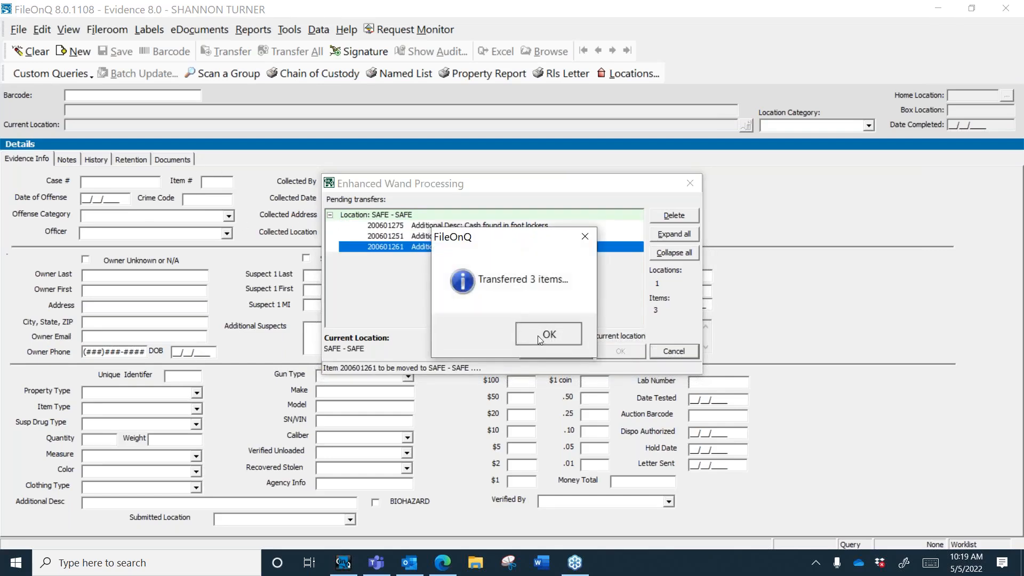
left_click(538, 335)
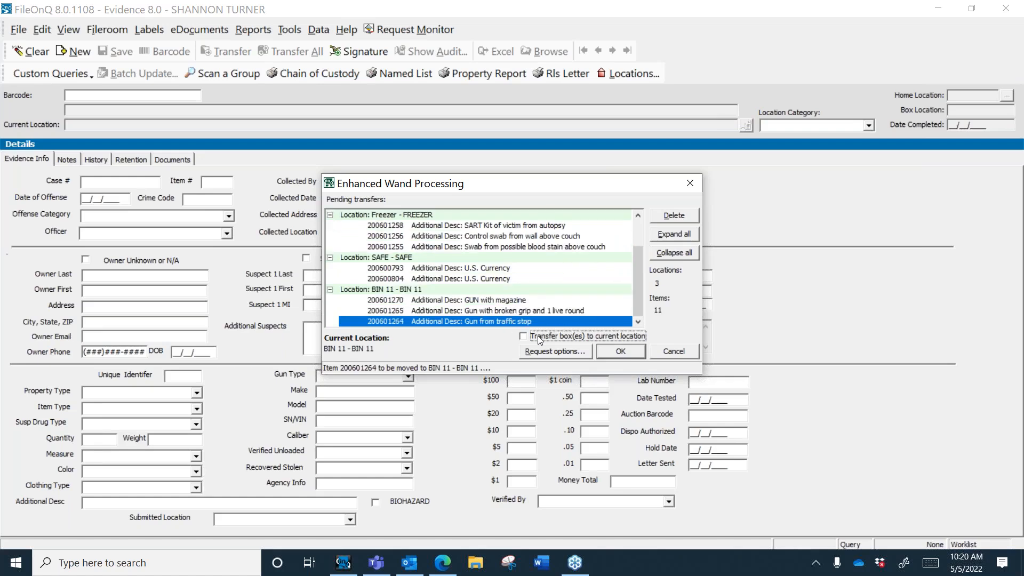
Step: Review the 11 pending transfers to FREEZER, SAFE and BIN 11, commit them, and acknowledge
left_click_drag(637, 290, 635, 235)
left_click(610, 351)
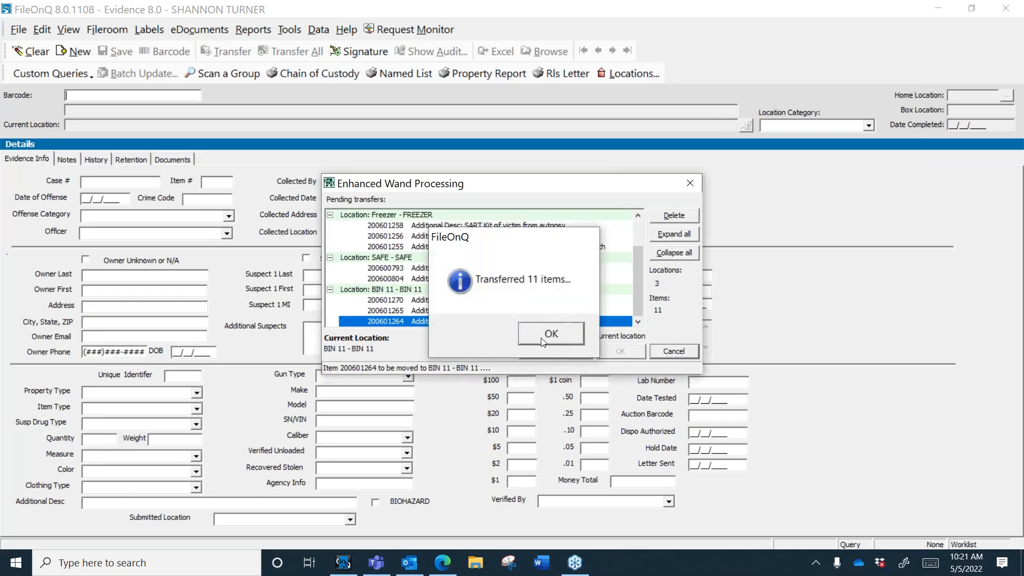
left_click(544, 338)
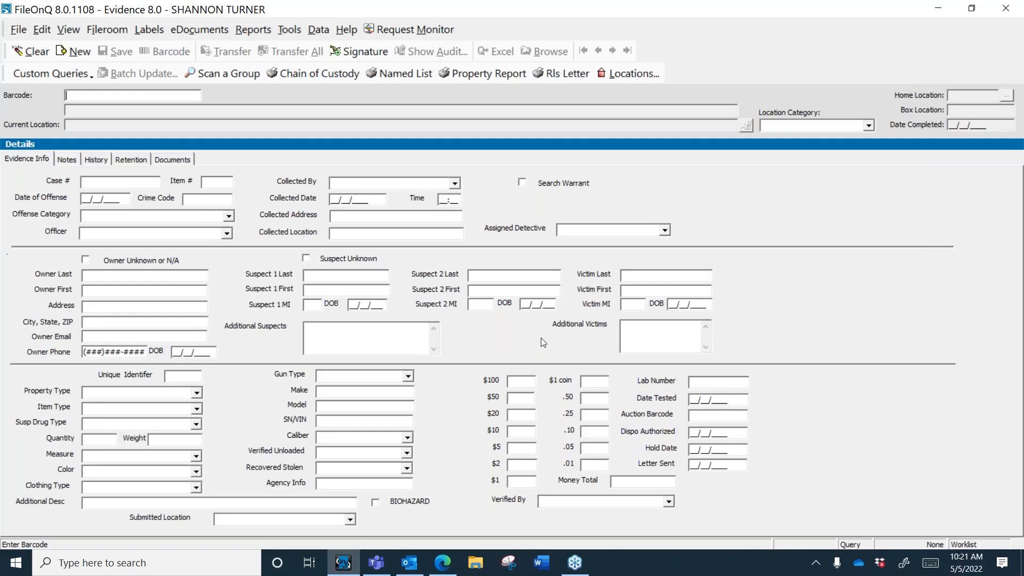
left_click(18, 30)
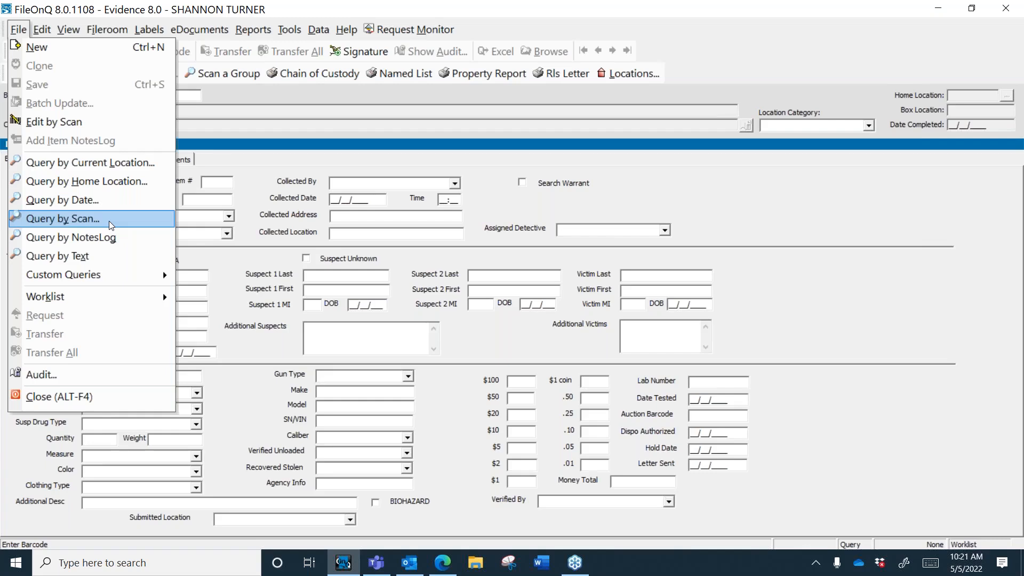
left_click(563, 77)
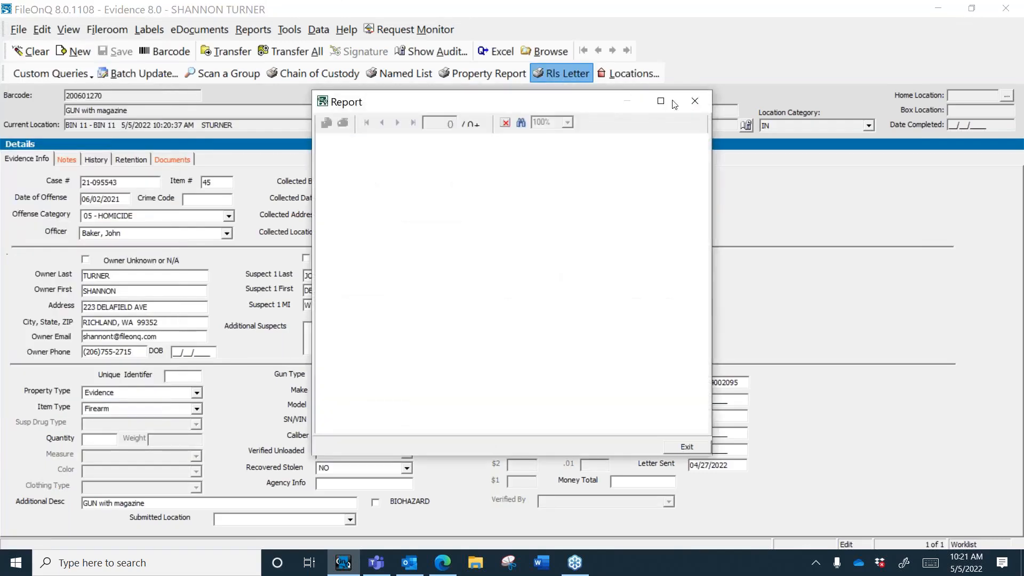
left_click(695, 101)
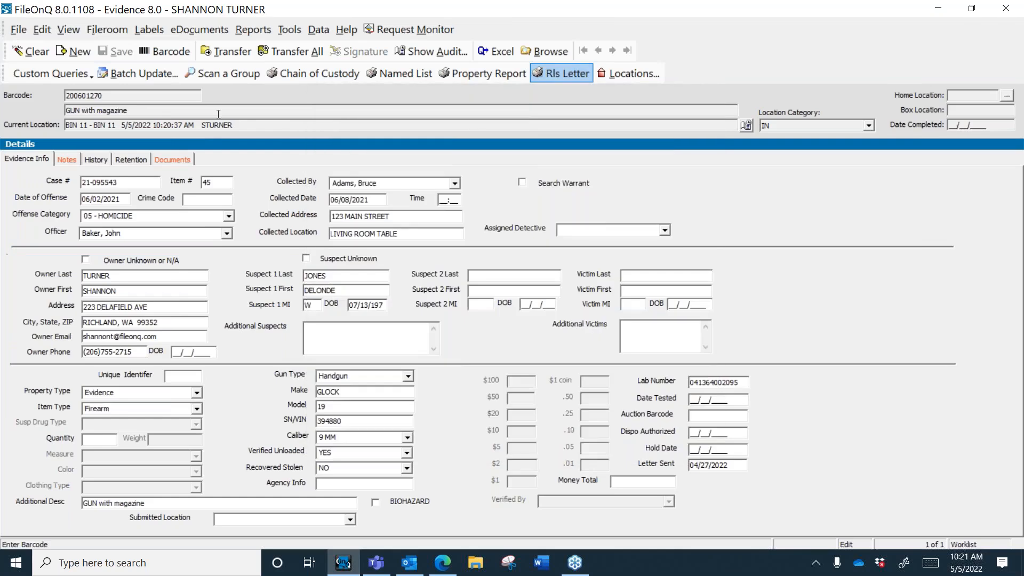
left_click(249, 127)
key("Escape")
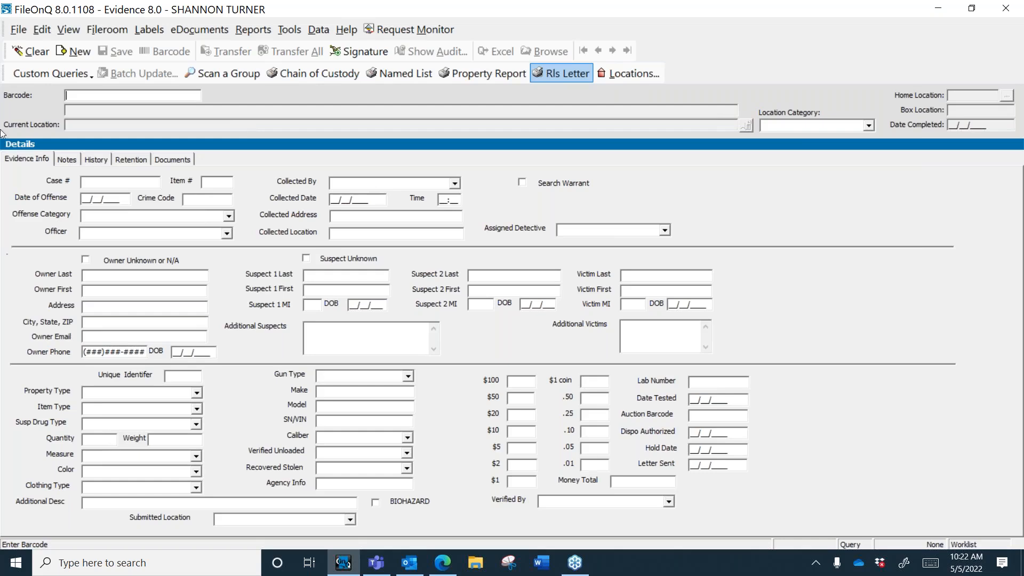
Step: Start a scanned group with barcodes 200601270, 200601265, 200601264 and 200601275
left_click(225, 75)
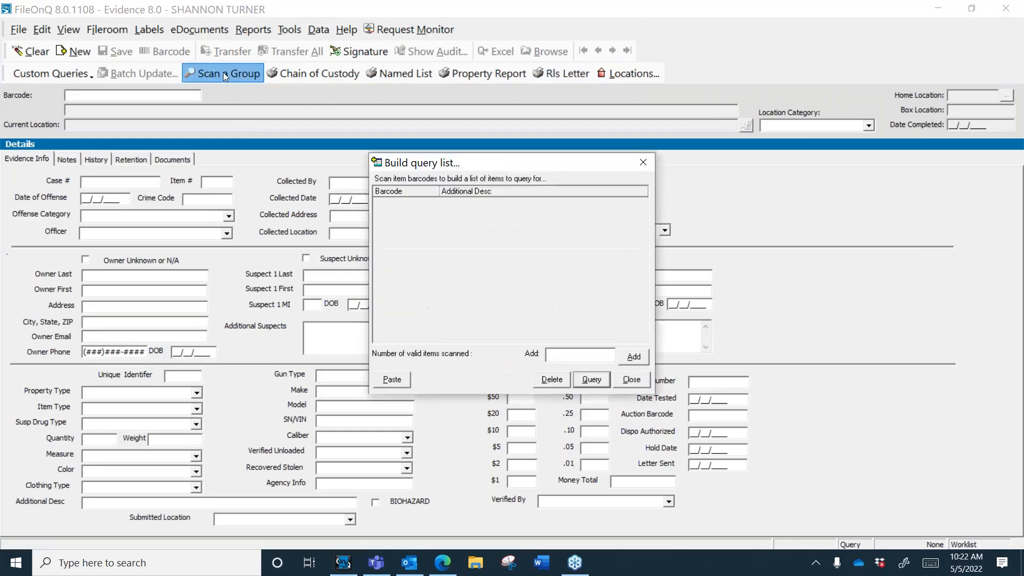
type("200601270")
key("Return")
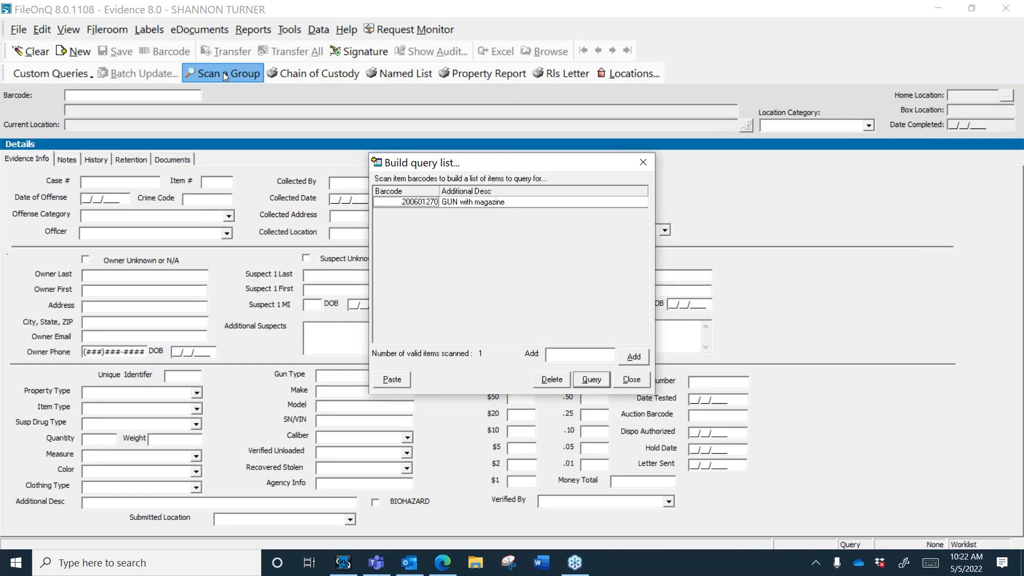
type("200601265")
key("Return")
type("200601264")
key("Return")
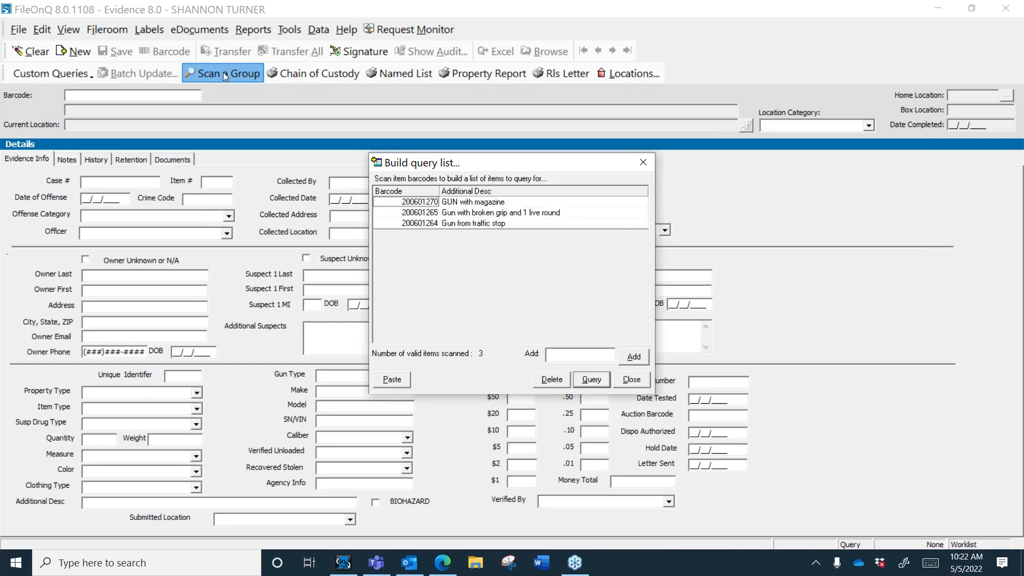
type("200601275")
key("Return")
Step: Add 200601251 and 200601261, query the six items, and preview their release letters
type("200601251")
key("Return")
type("200601261")
key("Return")
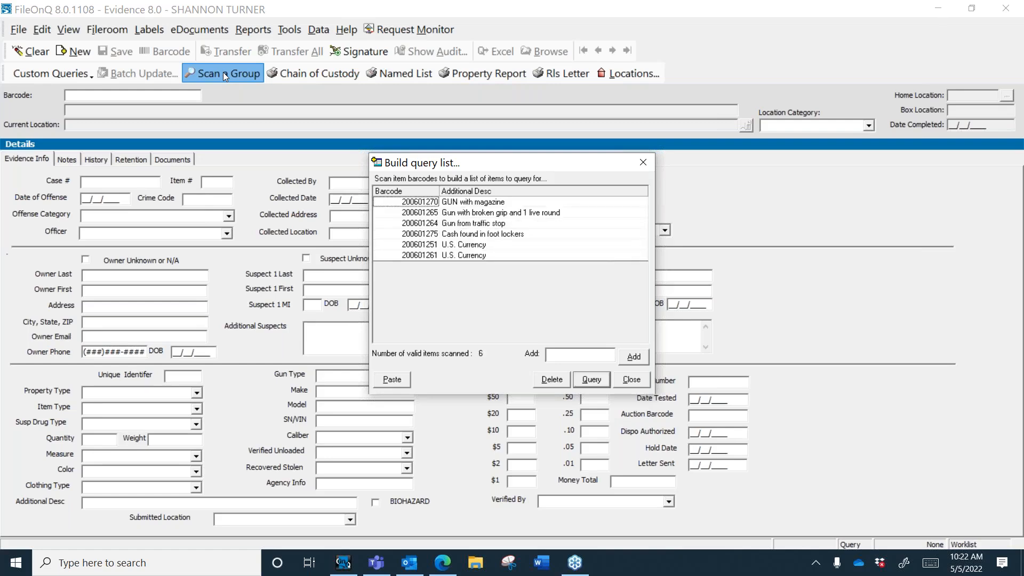
left_click(595, 382)
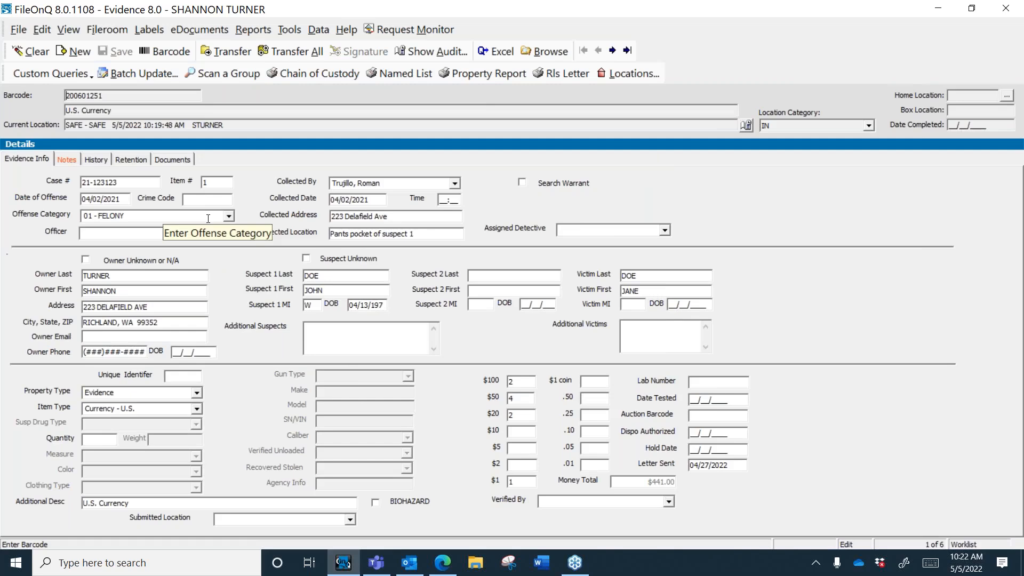
left_click(563, 75)
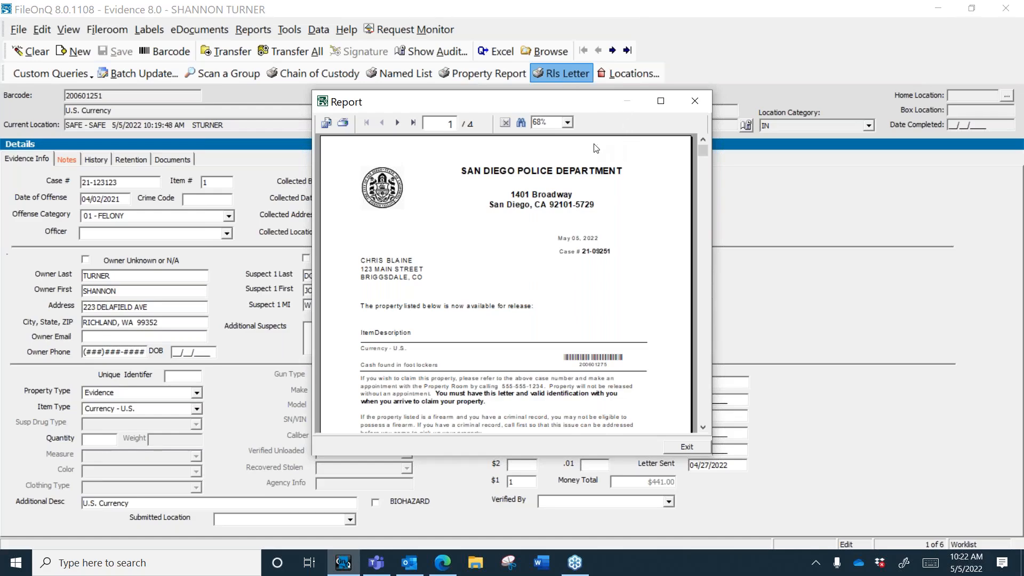
Step: Page through all four release letter pages, close the preview, and clear the form
left_click(398, 123)
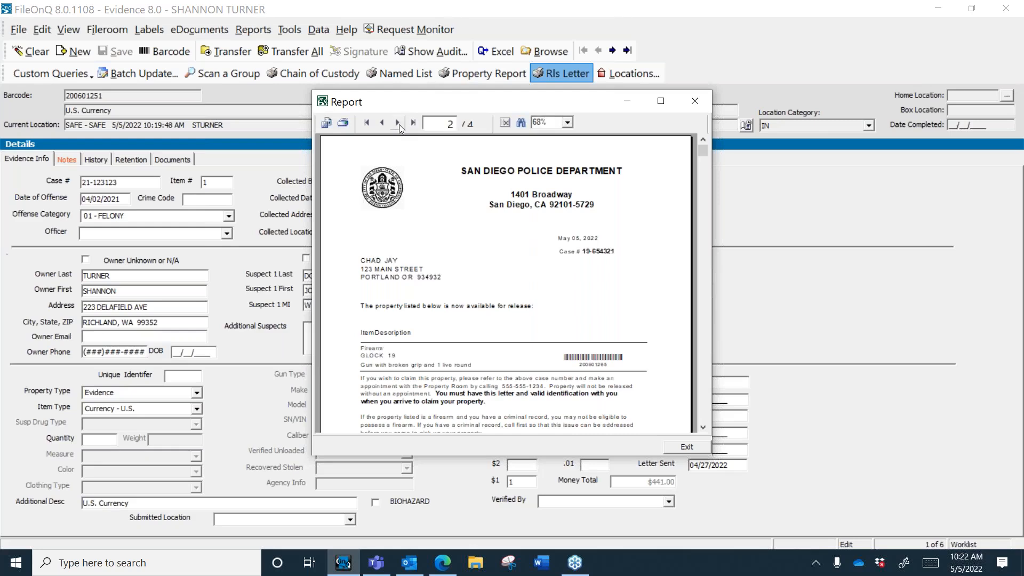
left_click(397, 123)
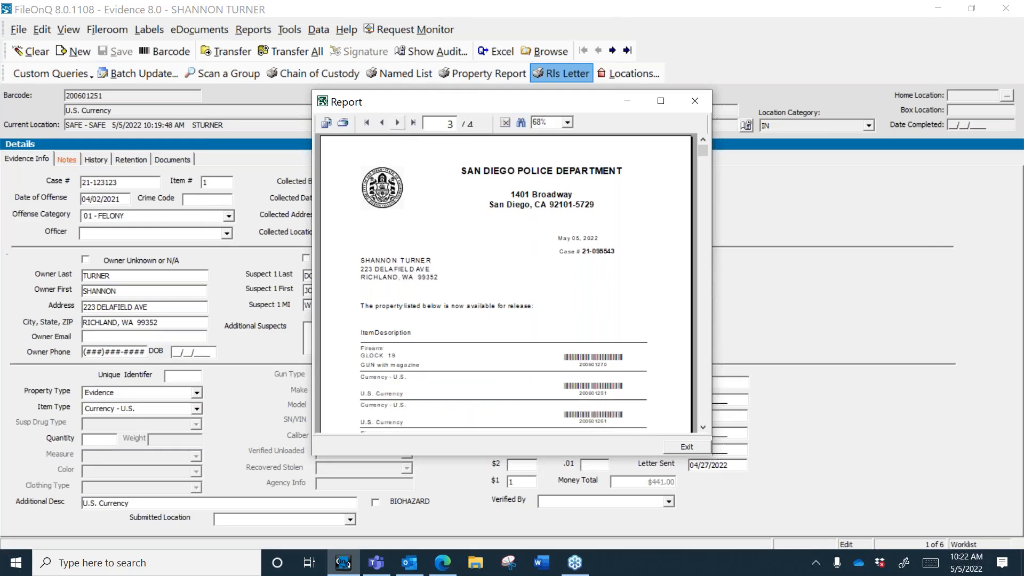
left_click(398, 123)
left_click(686, 446)
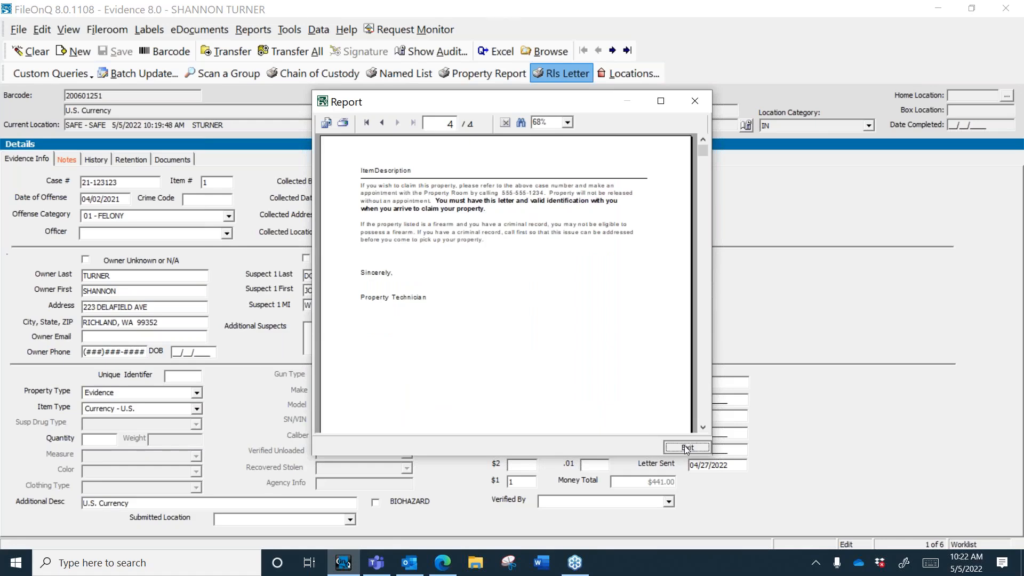
left_click(343, 334)
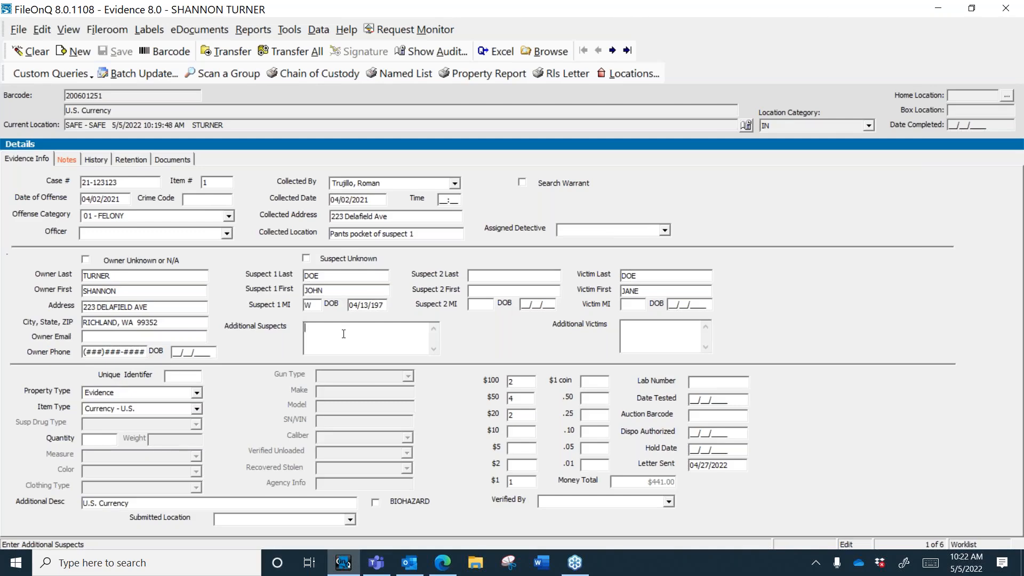
key("alt+c")
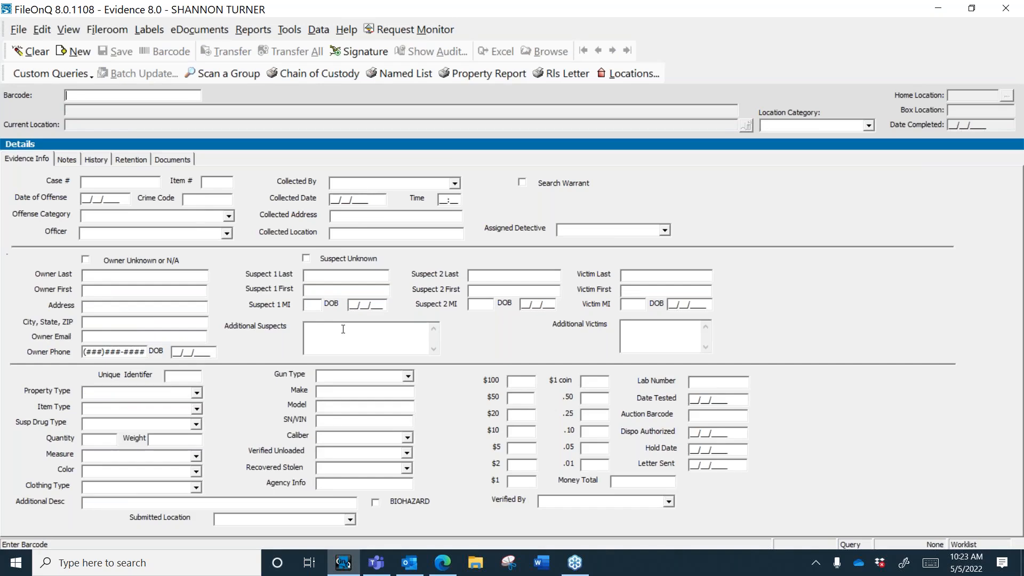
Step: Start a signature transfer to Rel To Own listing items 200600873, 200600294, 200600010 and 200601265
left_click(352, 53)
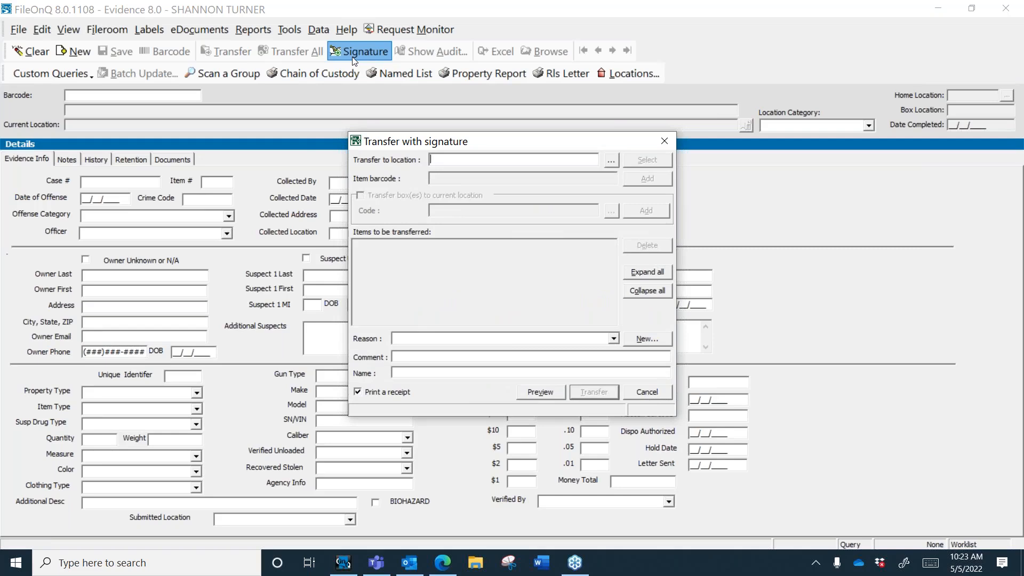
type("Rel To Own")
key("Return")
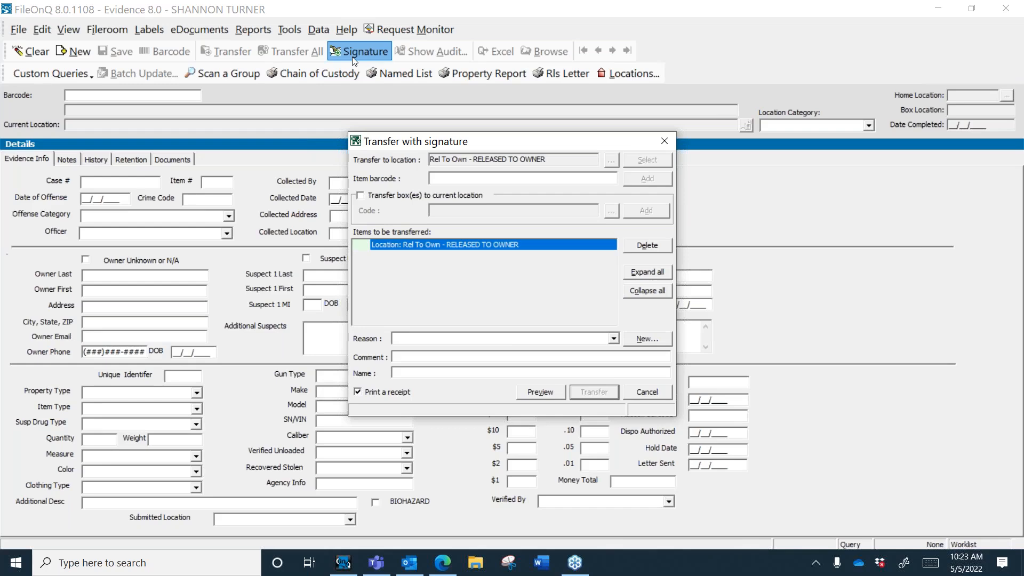
type("200600873")
key("Return")
type("200600294")
key("Return")
type("200600010")
key("Return")
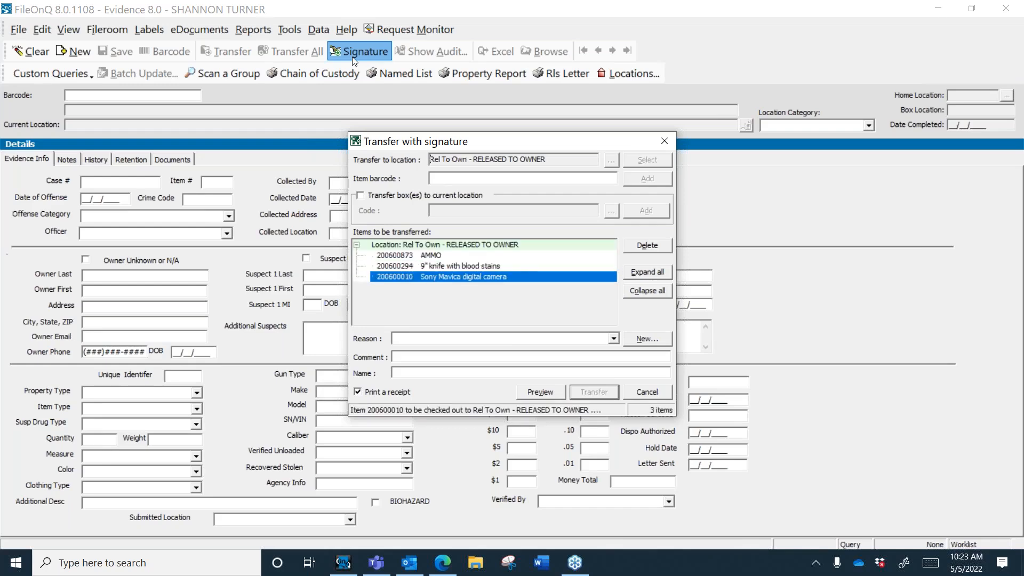
type("200601265")
key("Return")
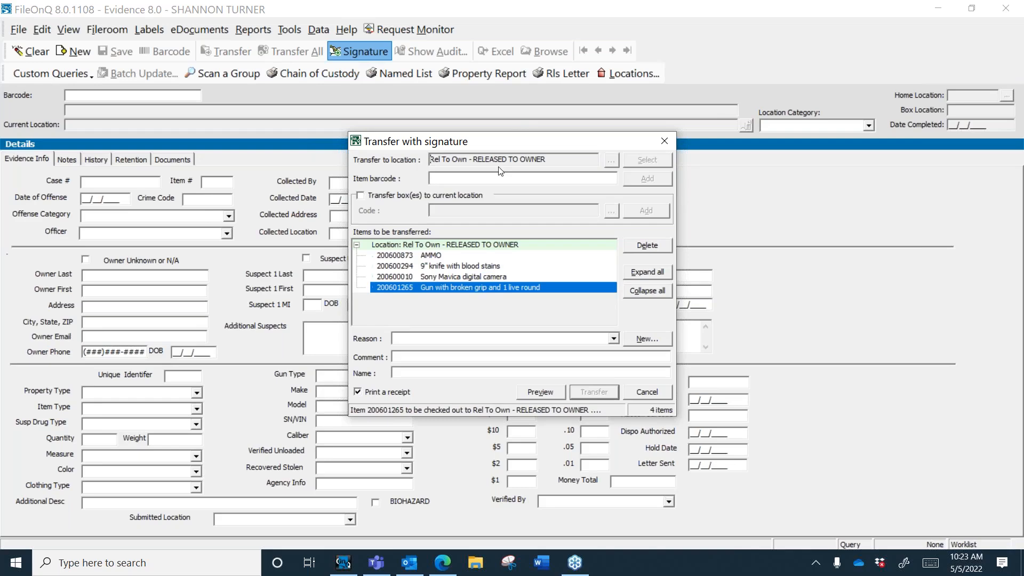
Step: Set the reason to Case Closed, add a comment and the releasing person's name, and submit
left_click(613, 339)
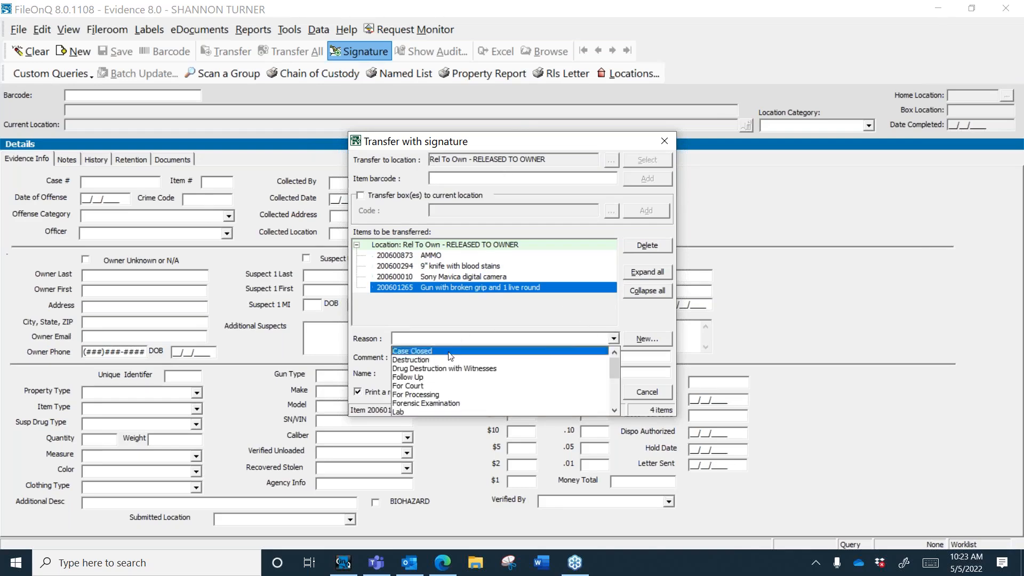
left_click(465, 351)
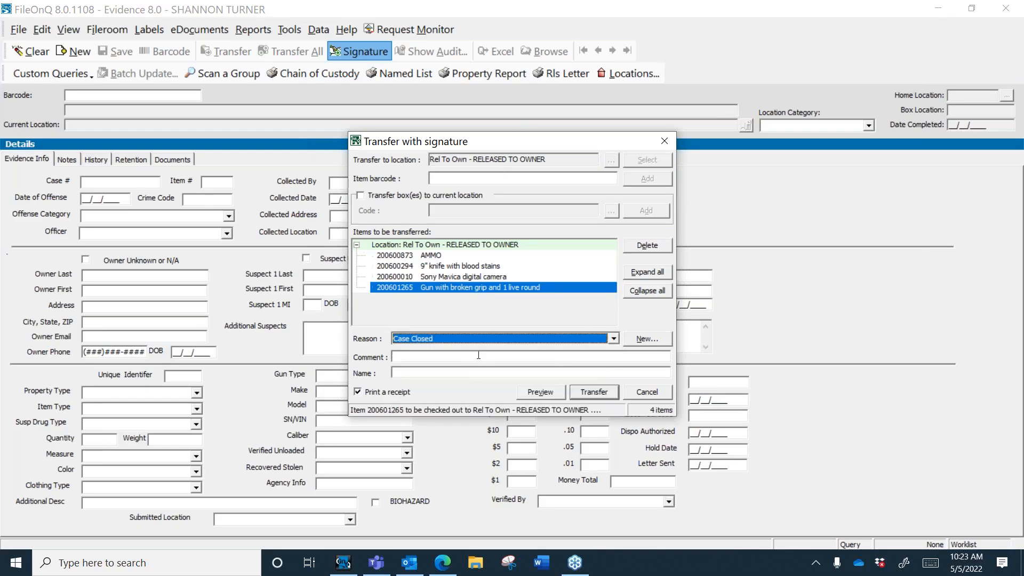
left_click(479, 355)
type("co")
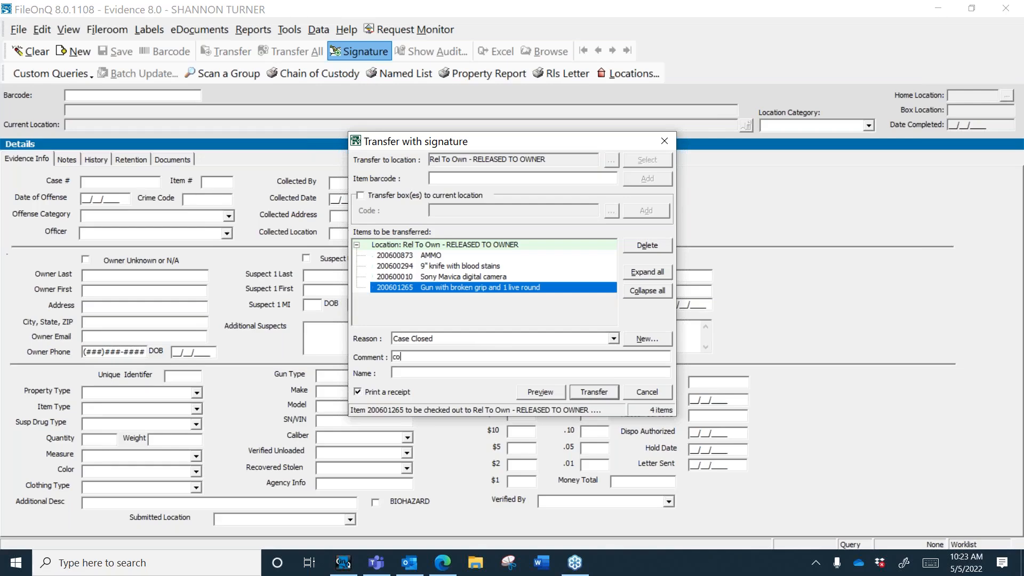
type("mment in this section")
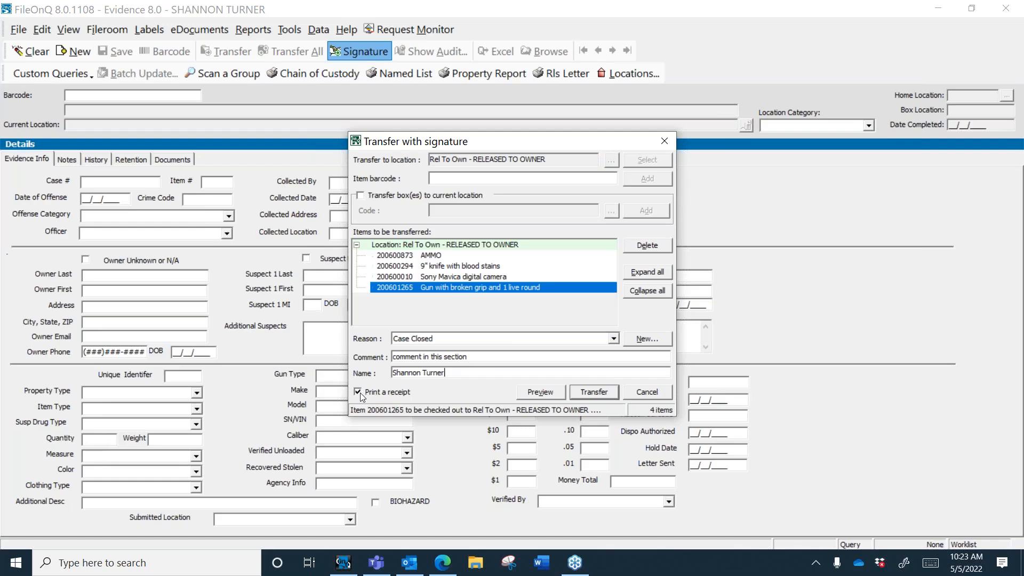
left_click(577, 393)
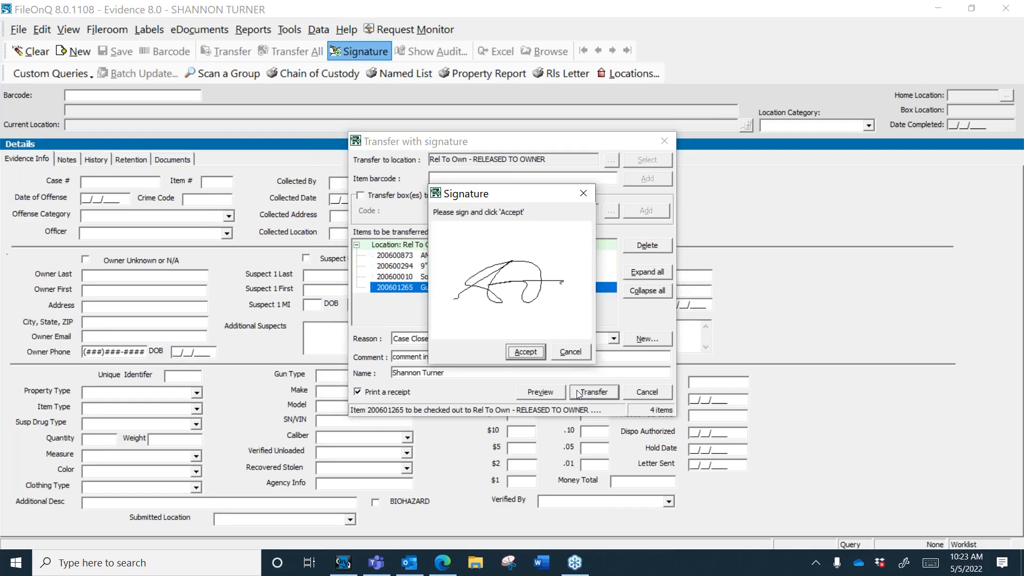
Step: Accept the signature, print and close the transfer receipt, and acknowledge the 4-item success
mouse_move(542, 195)
left_mouse_down()
mouse_move(585, 165)
mouse_move(680, 137)
mouse_move(652, 122)
left_mouse_up()
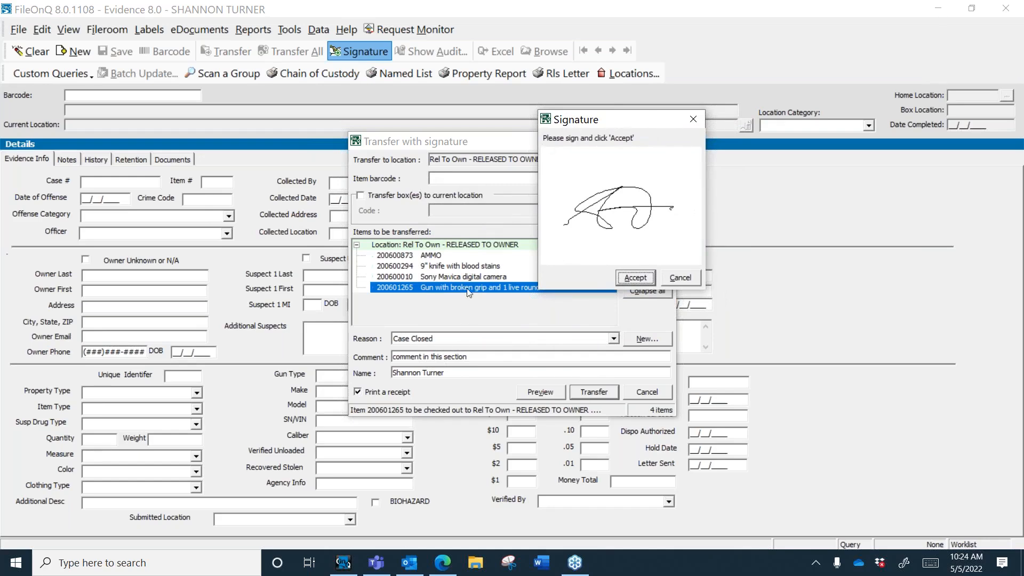
left_click(630, 277)
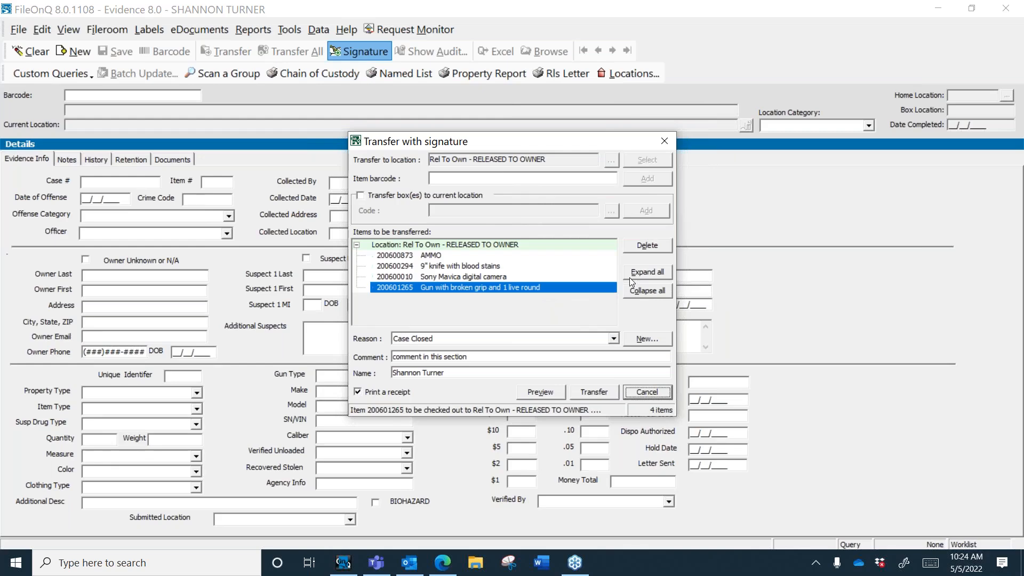
left_click(537, 422)
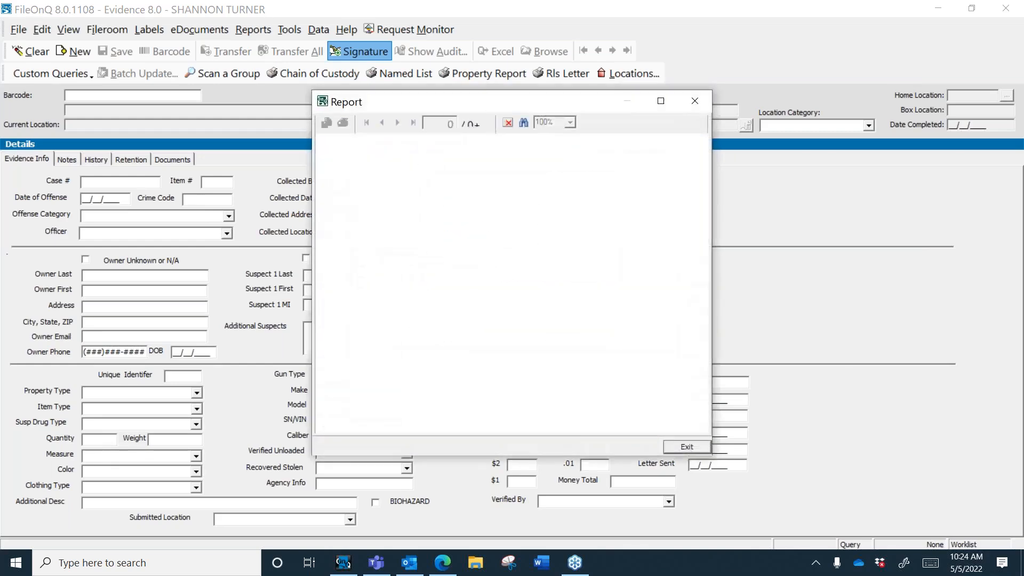
left_click(695, 105)
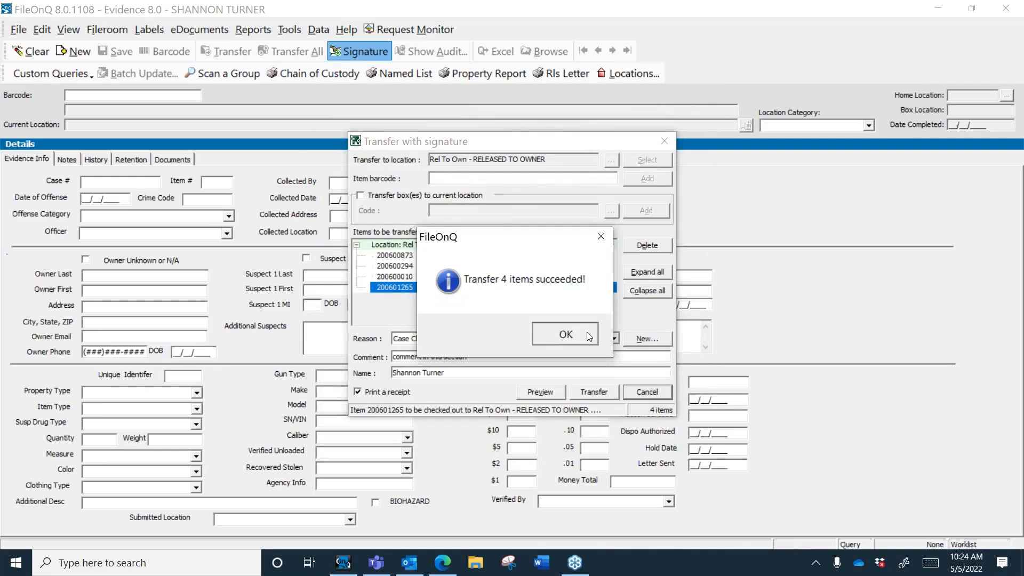
left_click(586, 333)
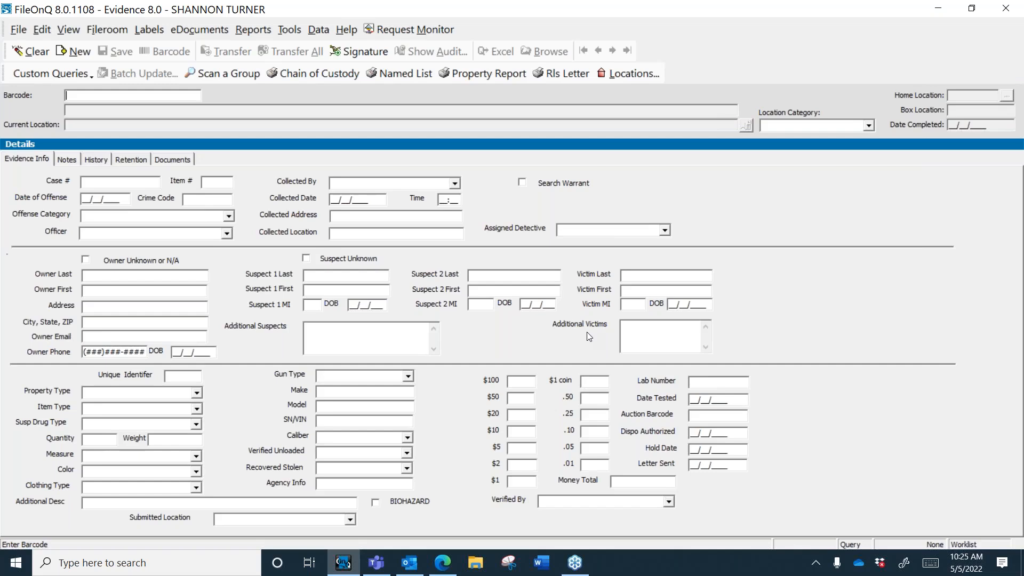
Step: Open the File menu from the blank evidence form
left_click(19, 31)
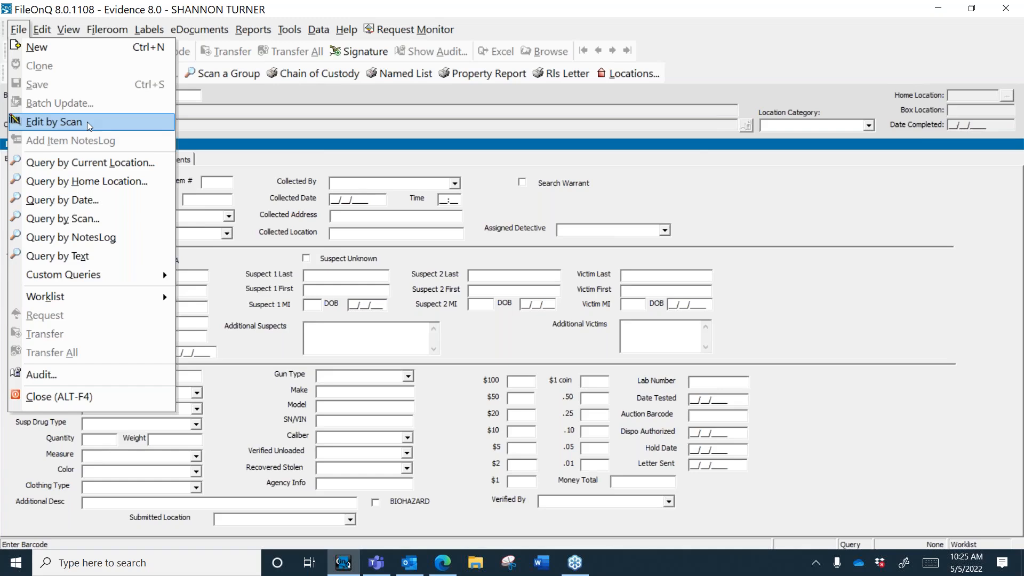
Step: Start Edit by Scan on the Lab Number field and scan item 200601258
left_click(54, 122)
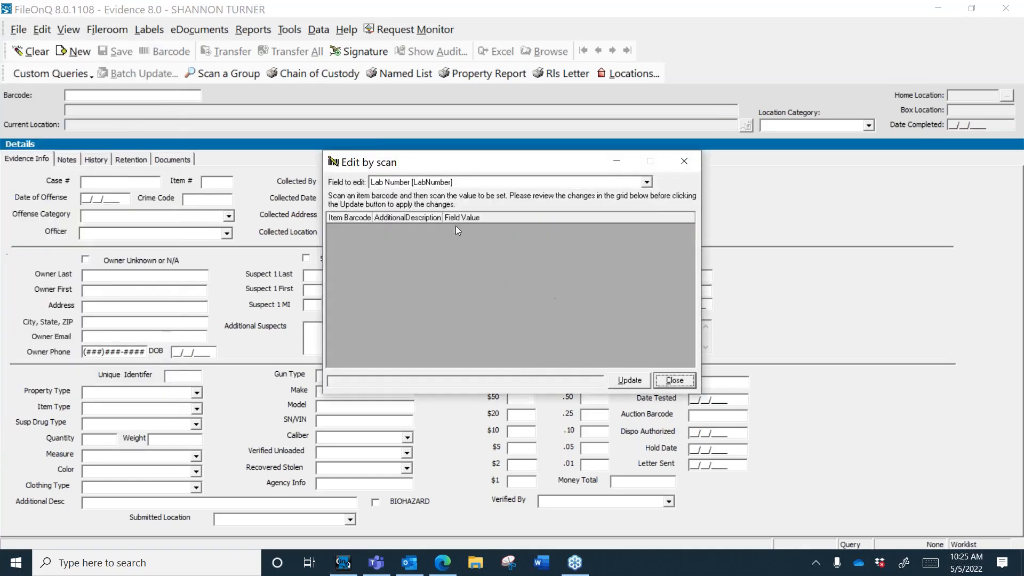
left_click(647, 182)
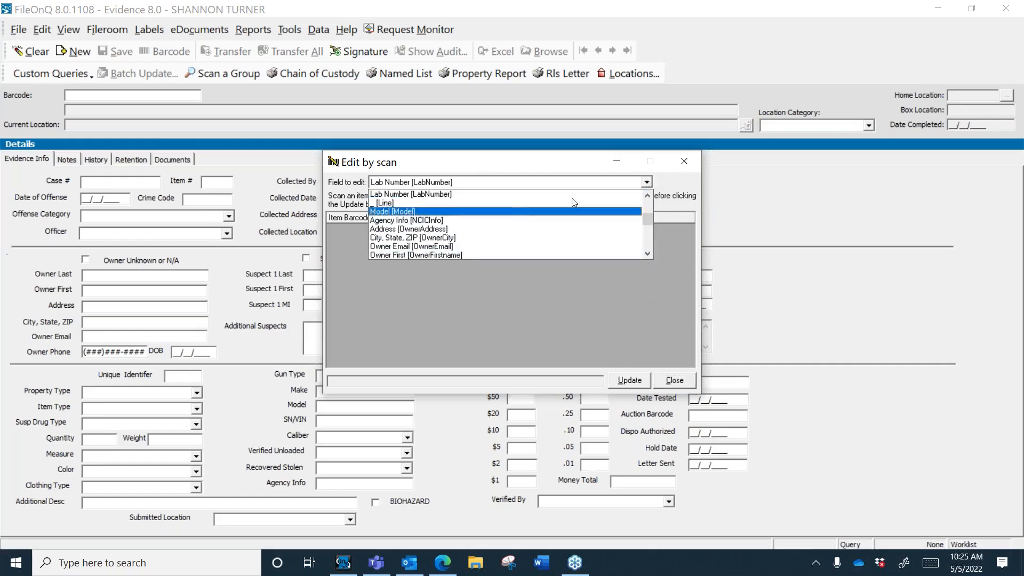
left_click(446, 195)
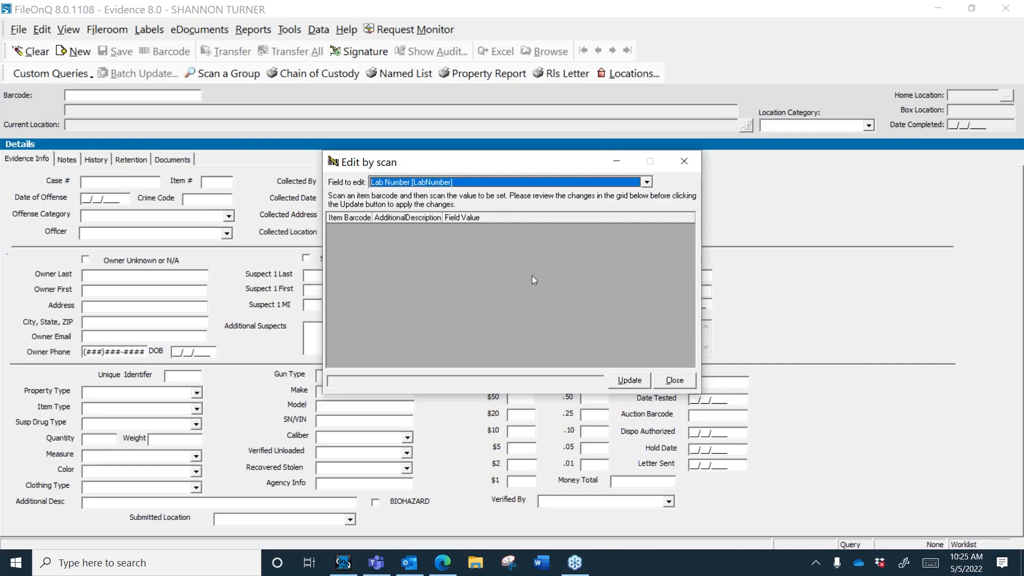
type("200601258")
key("Return")
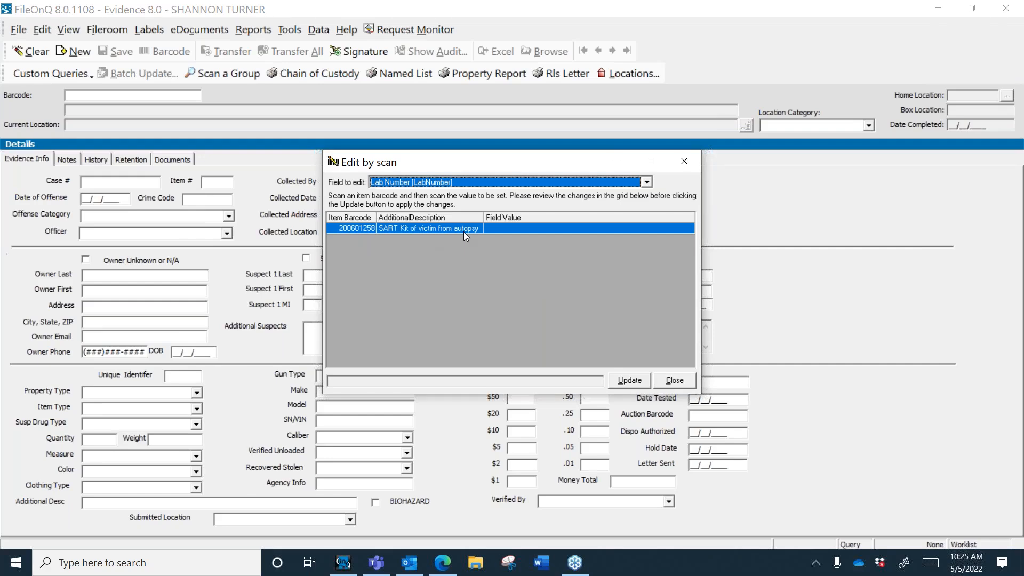
type("787651606675")
type("200601256")
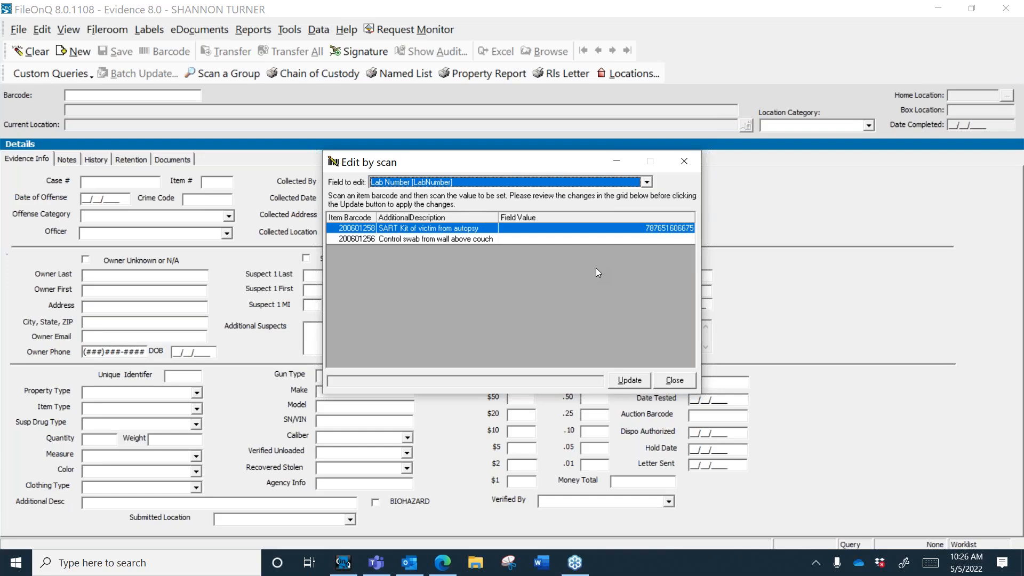
type("041364002095")
left_click(630, 382)
left_click(564, 334)
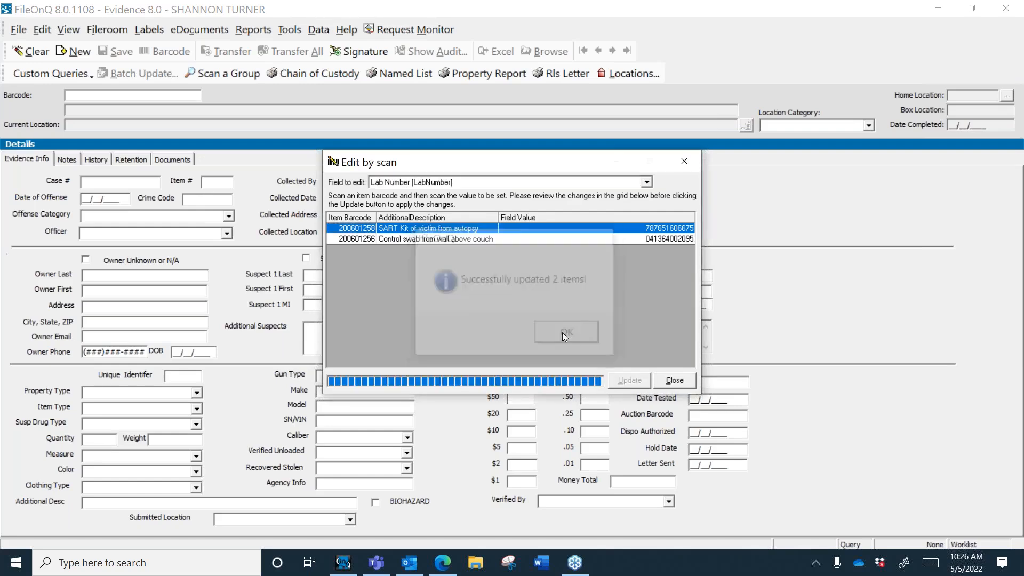
left_click(674, 380)
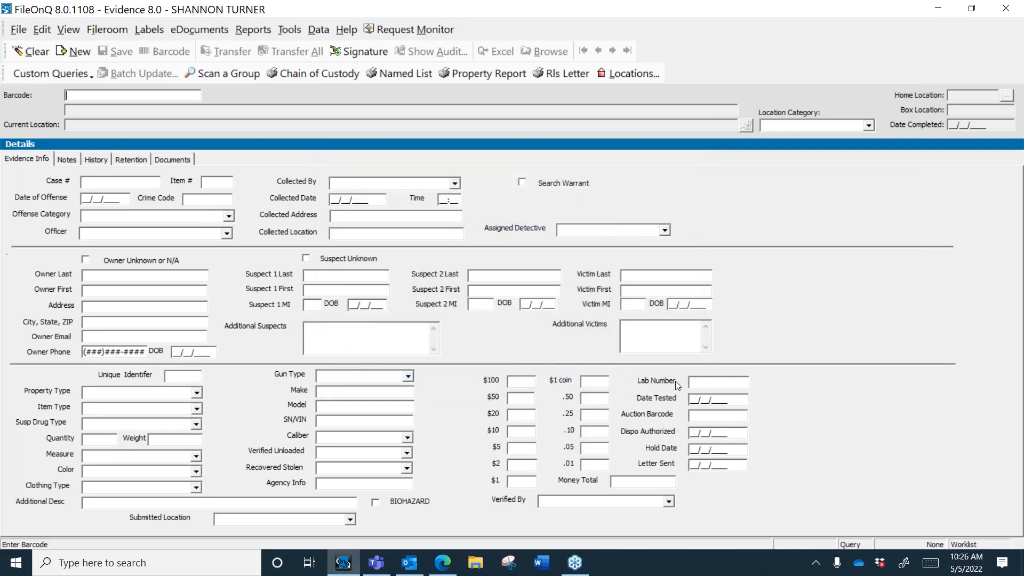
Step: Query Property Type 'Found Property' to load the Canon digital camera record, barcode 200600009
left_click(696, 417)
left_click(198, 395)
type("four")
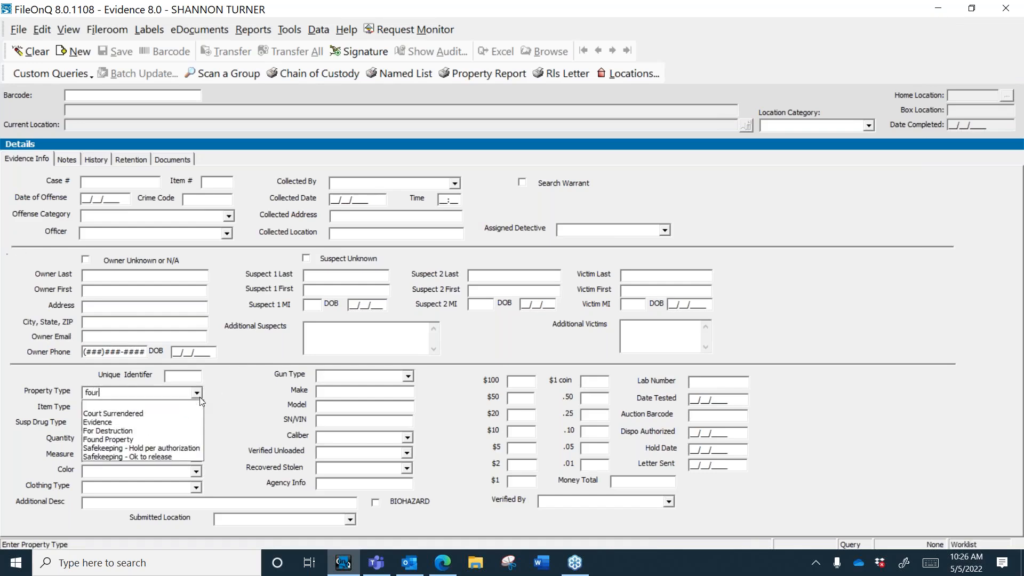
left_click(186, 440)
key("Return")
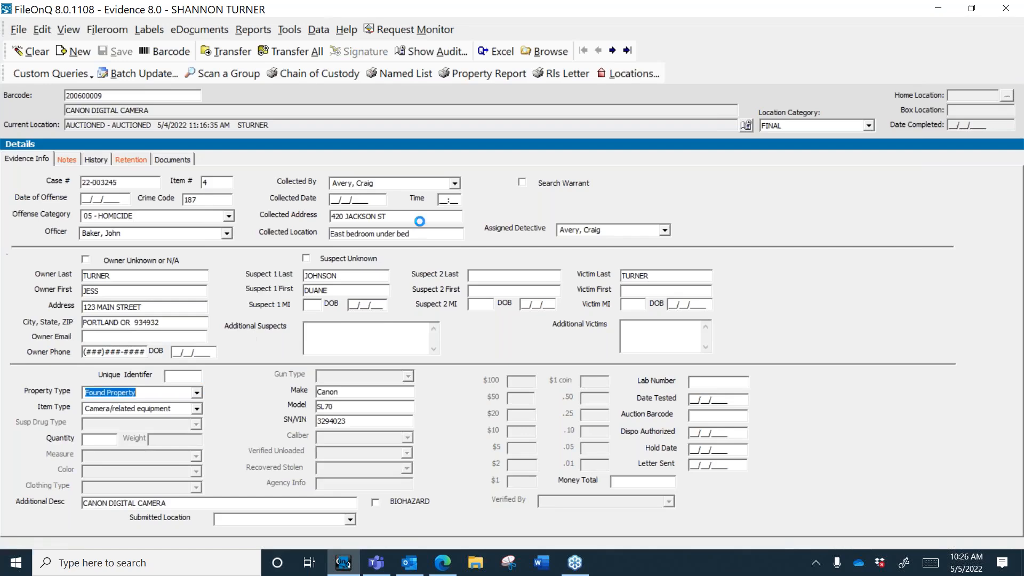
Step: Preview the PropertyRoom.com Property Auction Manifest report full screen, then close it
left_click(260, 35)
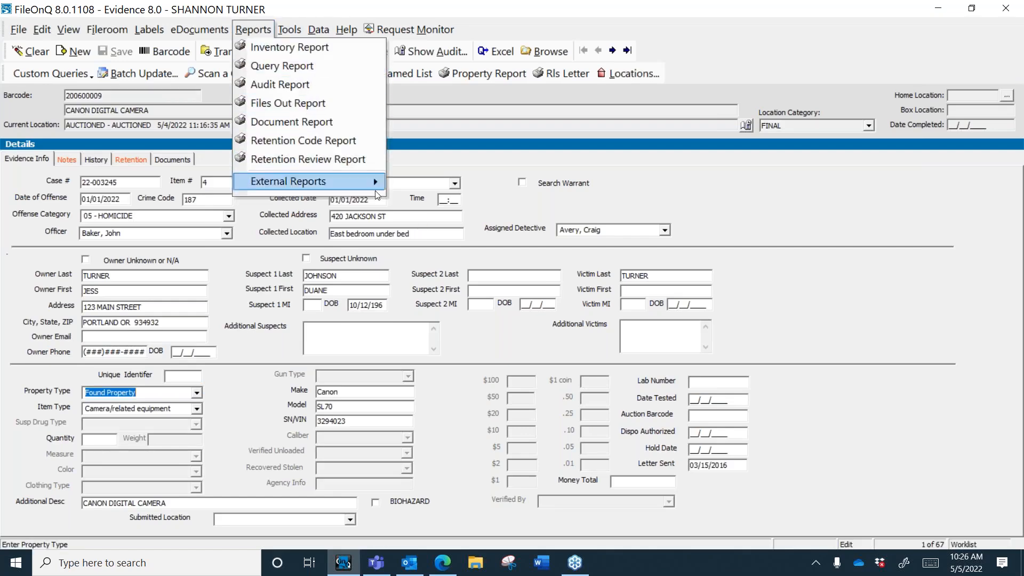
mouse_move(373, 181)
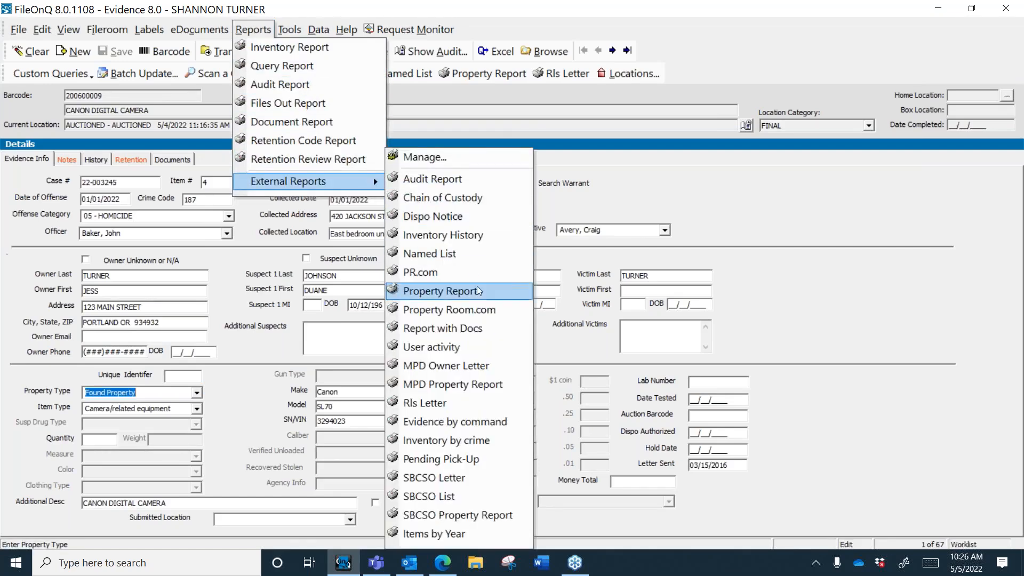
left_click(489, 308)
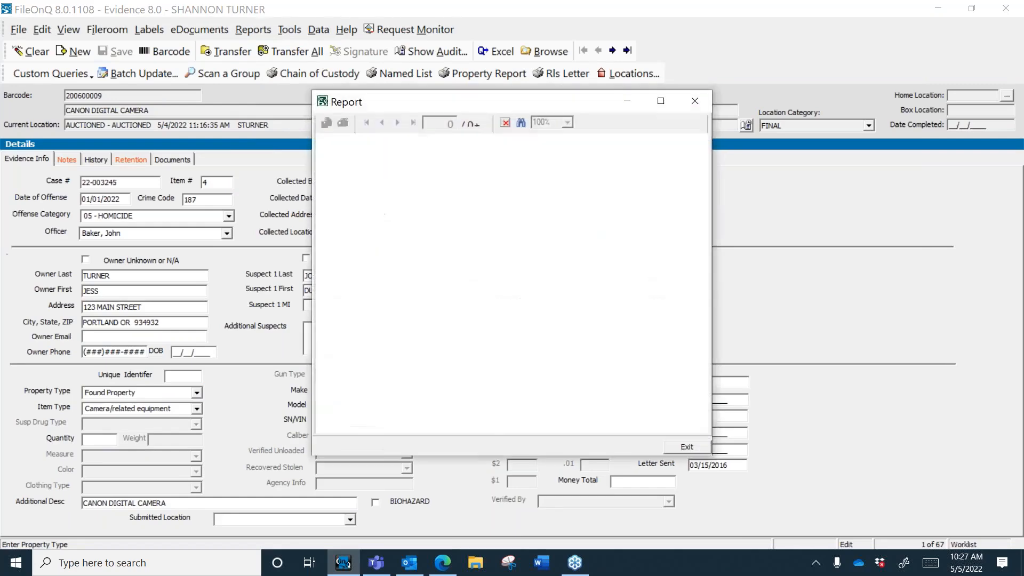
left_click(663, 100)
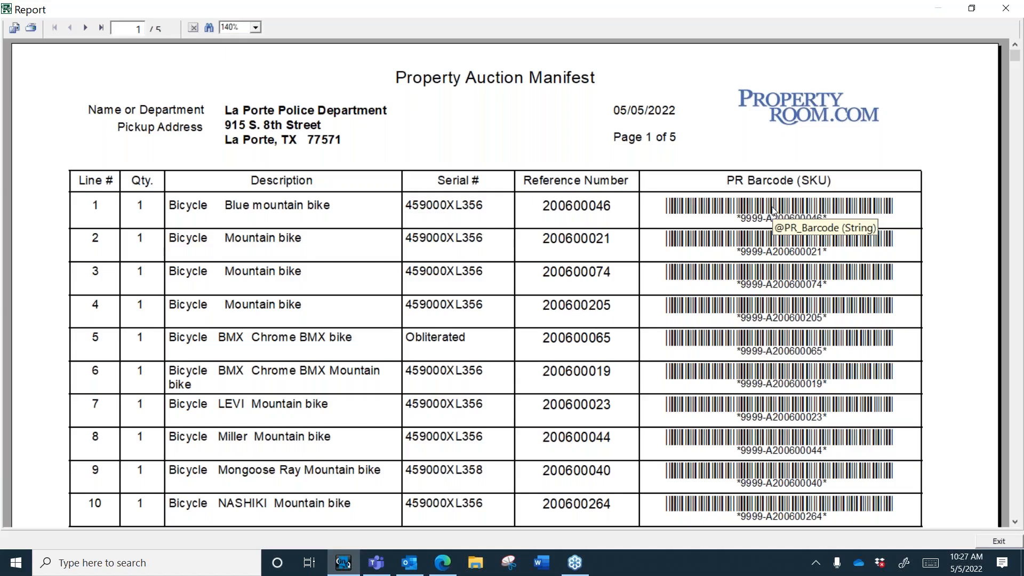
left_click(1008, 12)
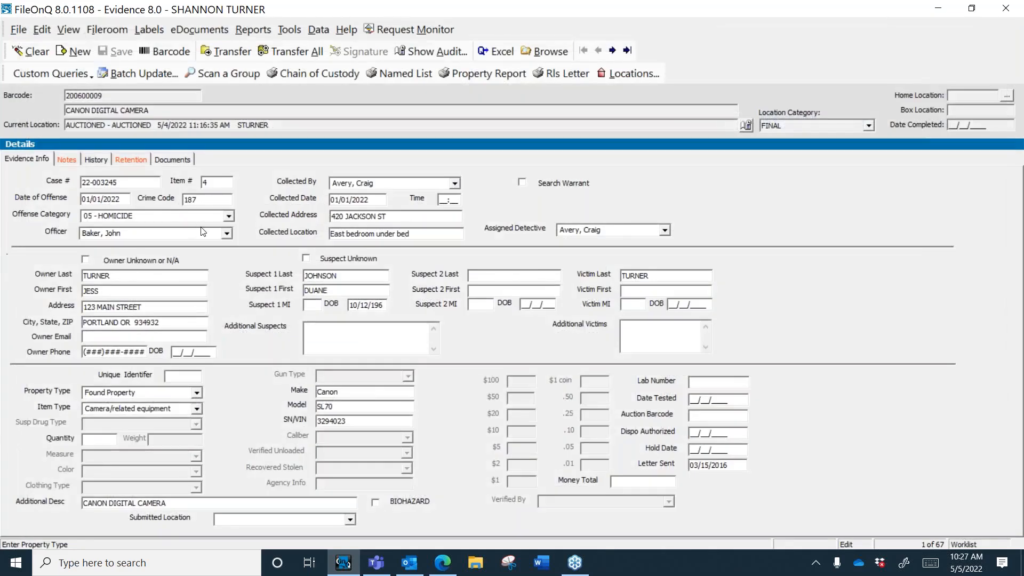
Step: Clear the Canon camera record to a blank search form and show the data setup table menu
key("Escape")
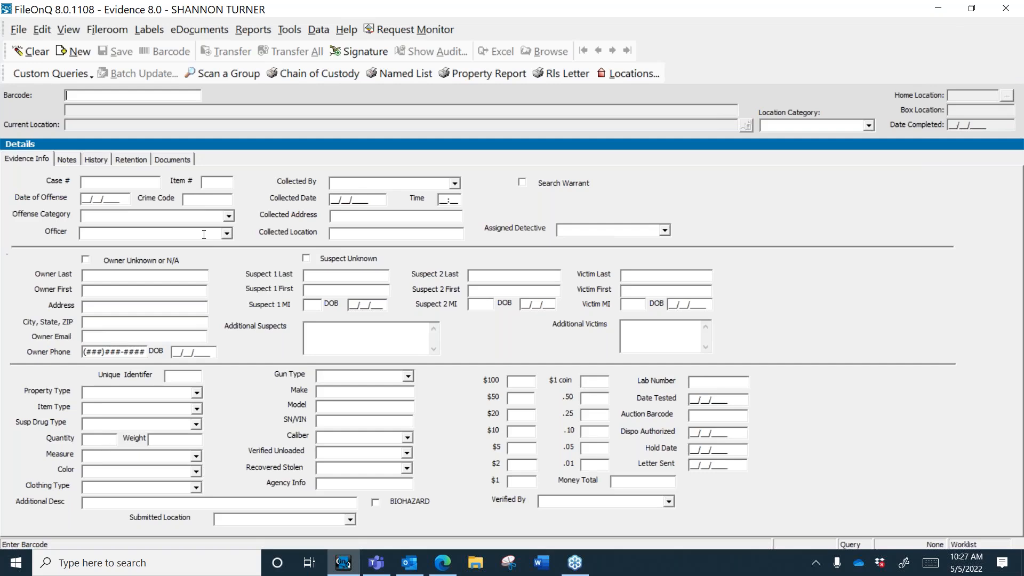
left_click(318, 31)
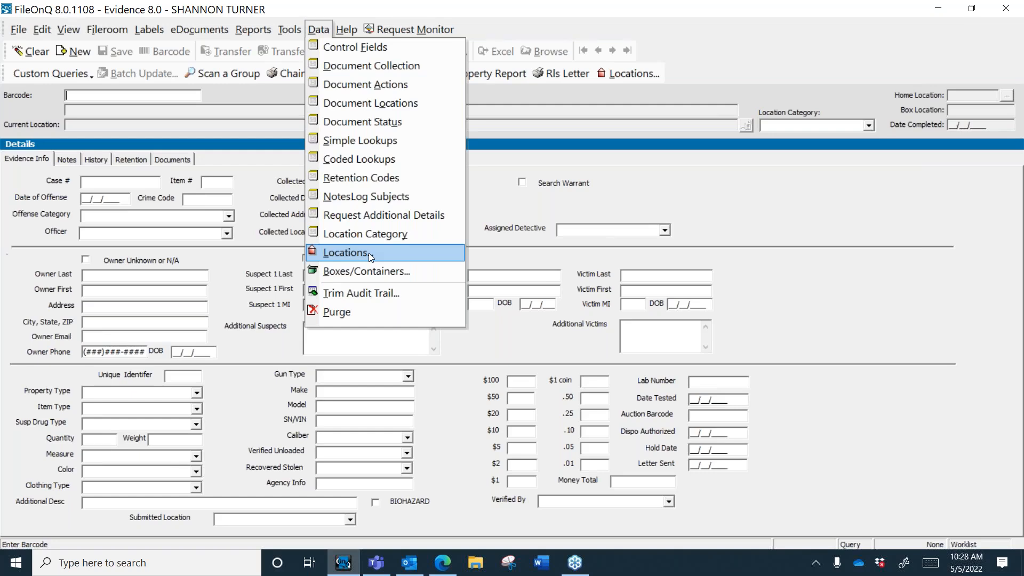
Step: Open the Locations maintenance list from the toolbar
left_click(612, 74)
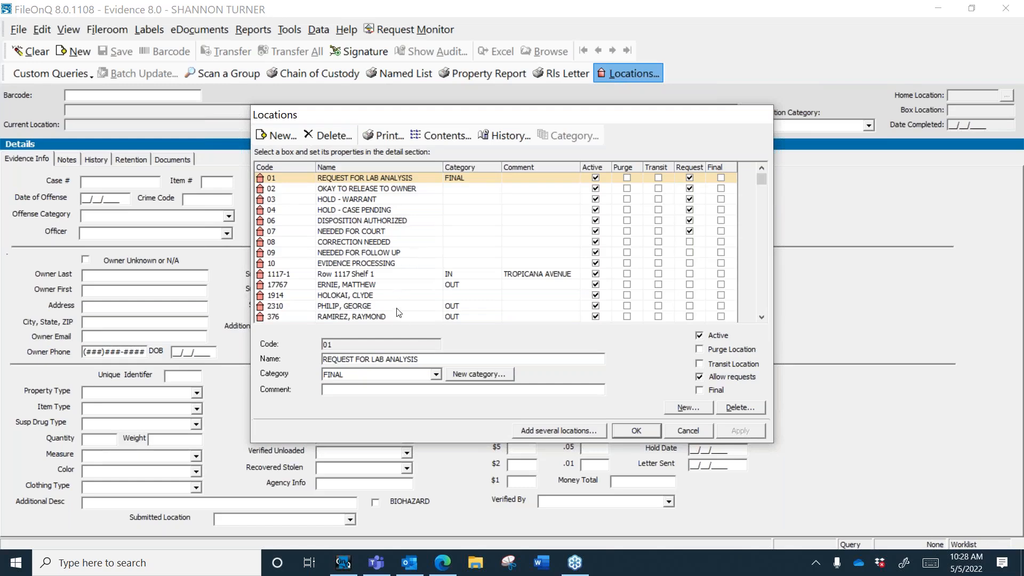
Step: Sort locations by code, name, then reversed category, widen the Code column, and view PENDAUC contents
left_click(292, 167)
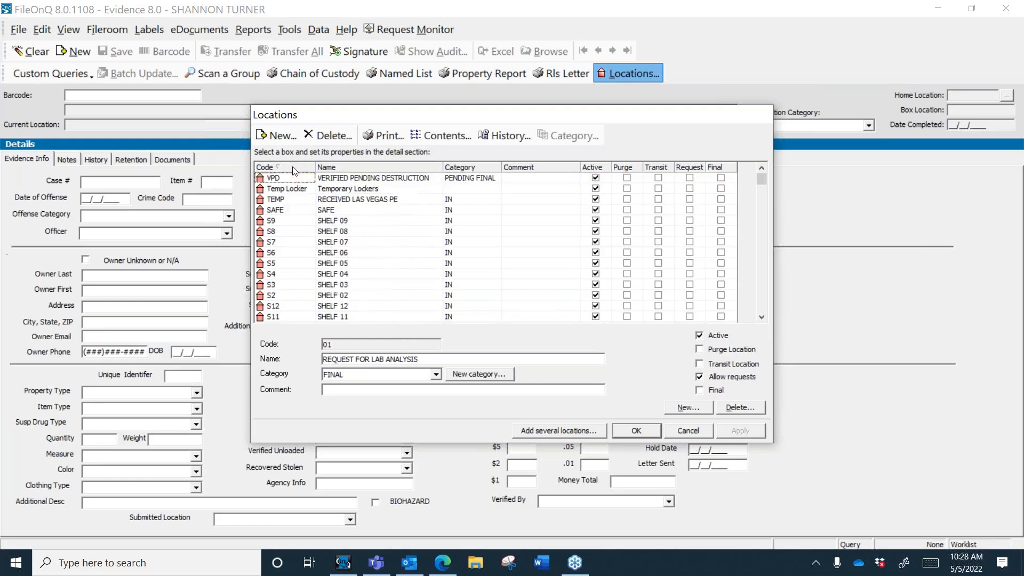
left_click(359, 167)
left_click(496, 170)
left_click(491, 171)
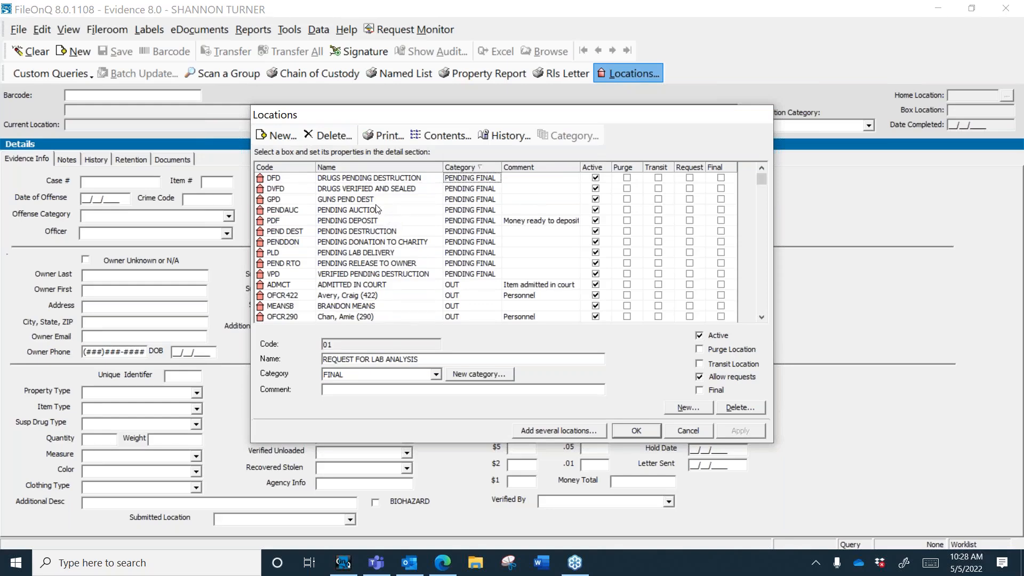
left_click_drag(315, 167, 361, 167)
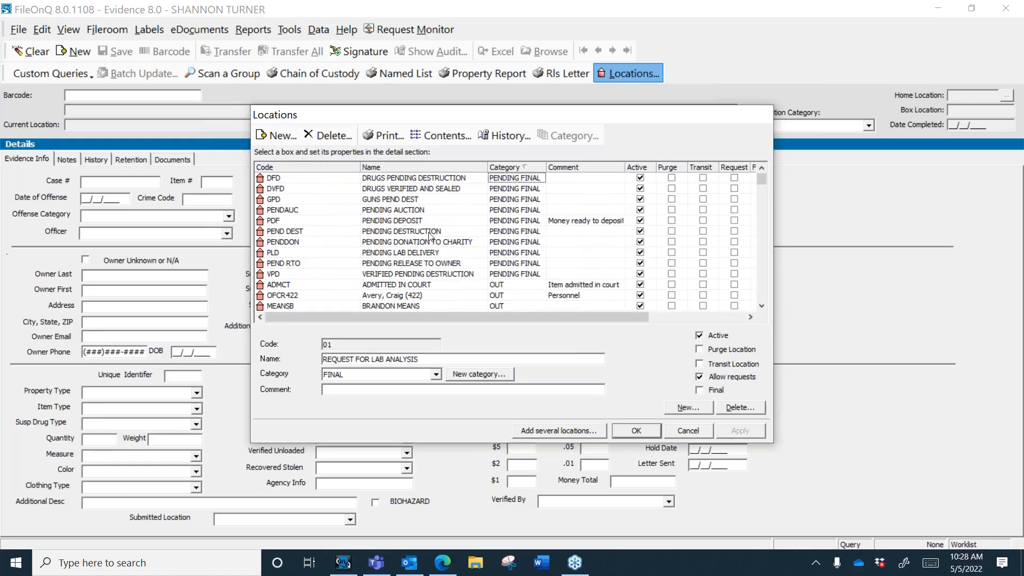
left_click(392, 213)
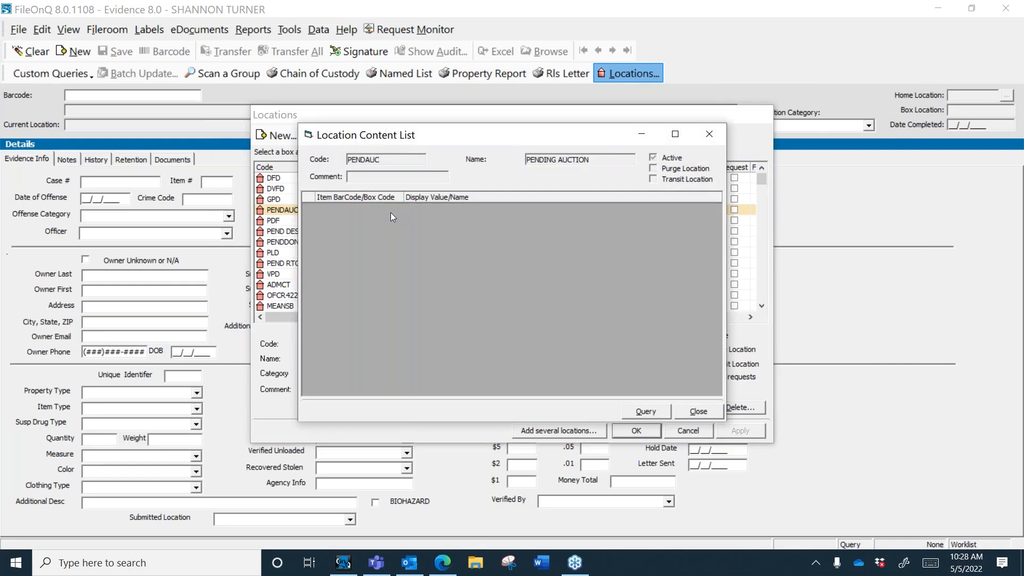
Step: Close the PENDAUC contents, review the PLD and PEND RTO locations, and start a new location
left_click(698, 411)
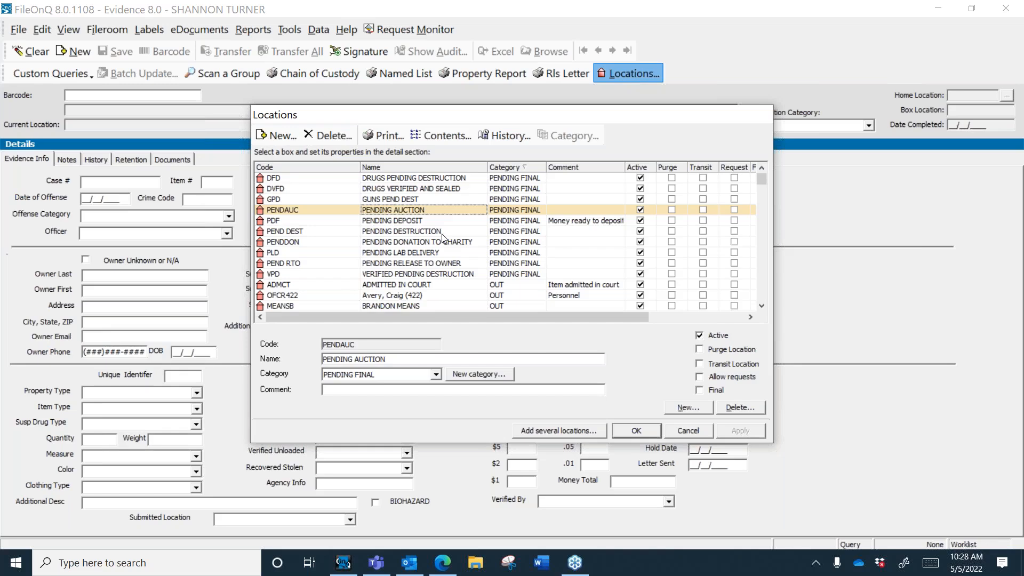
left_click(396, 254)
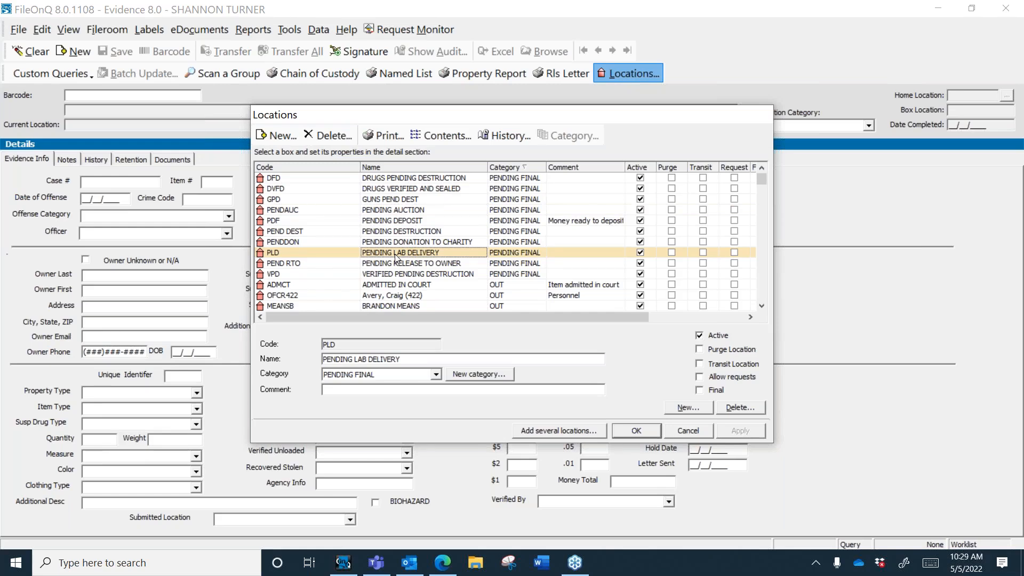
left_click(396, 265)
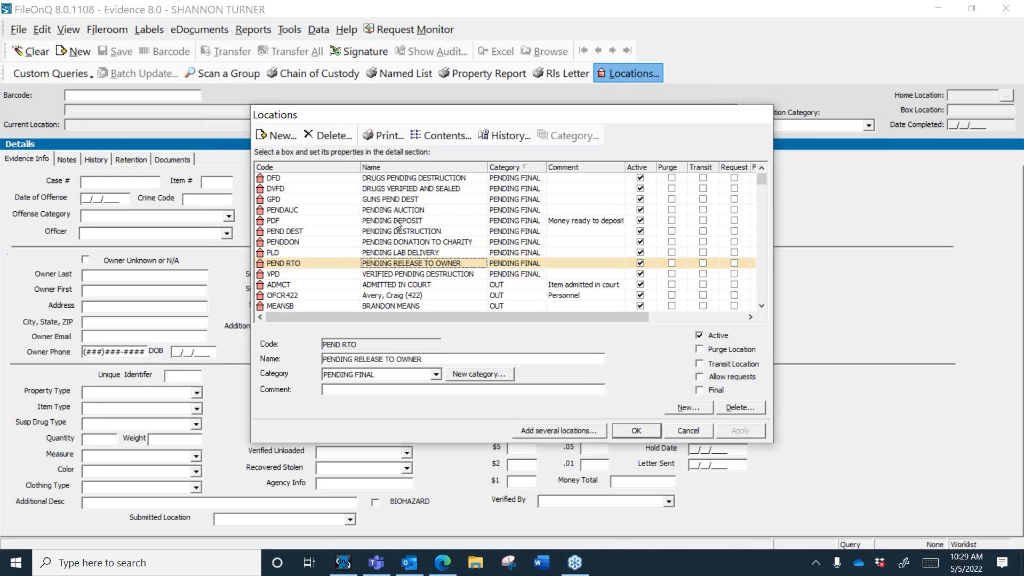
left_click(277, 141)
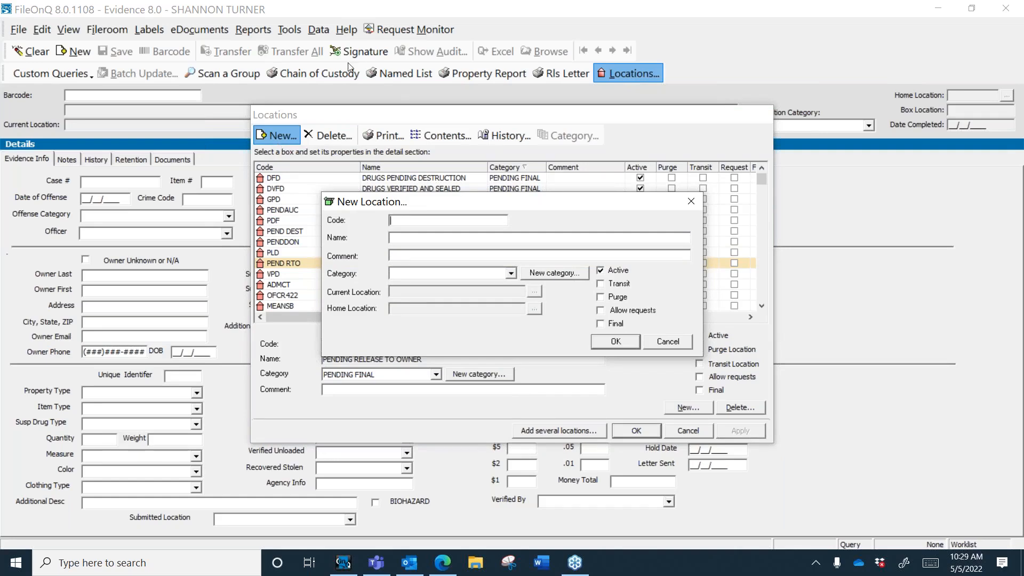
Step: Enter name PENDING DELIVERY TO SECRET SERVICE, code PDTSS, and comment 'Counterfeit ready to send to SS'
left_click(402, 238)
type("PENDING DELIVERY TO SECR")
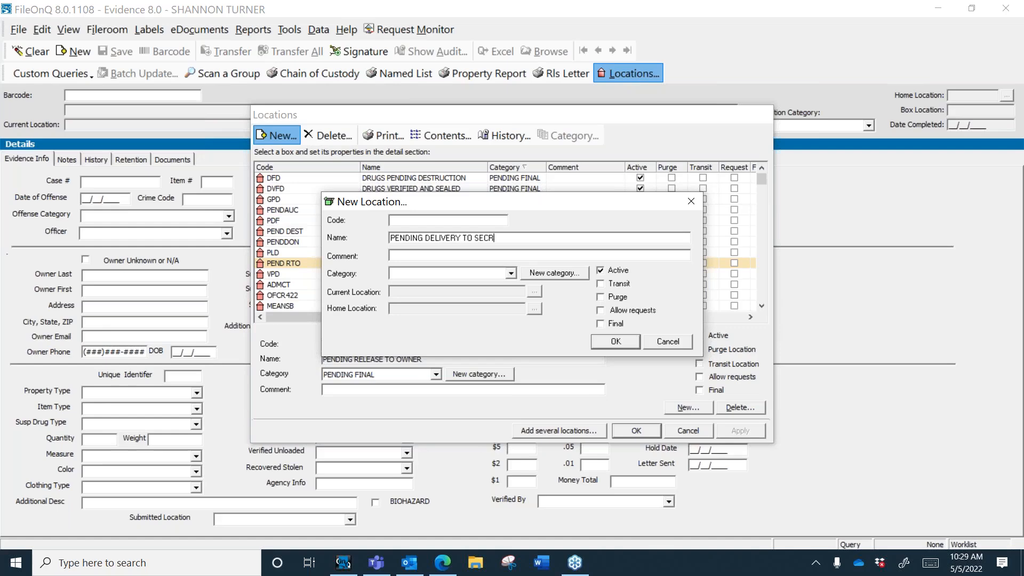
type("ET SERVICE")
left_click_drag(437, 207, 378, 169)
type("PDTSS")
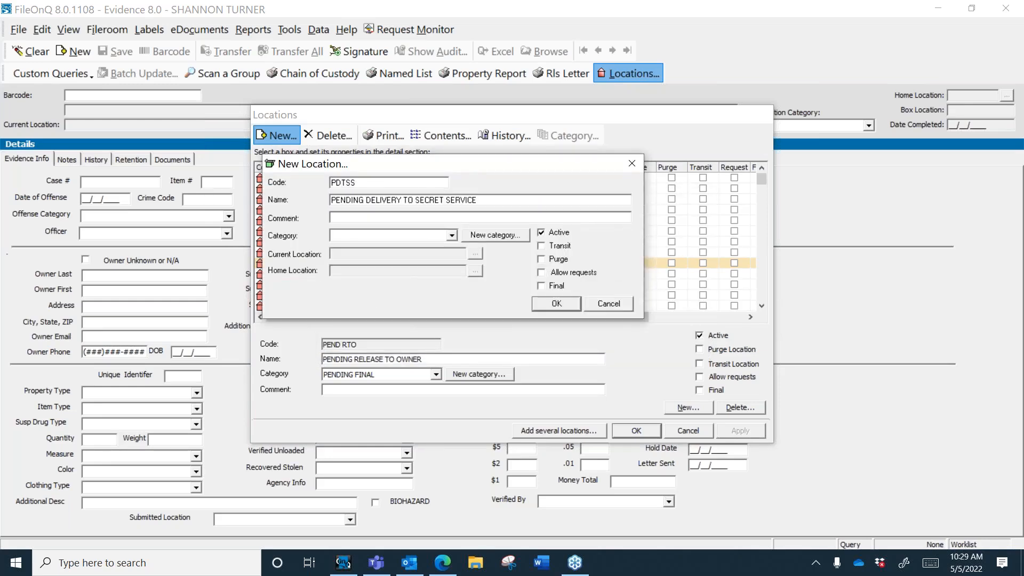
left_click(452, 216)
type("Counterfeit ready to send to SS")
Step: Give the PDTSS location category IN, create it, apply the change and close Locations
left_click(452, 236)
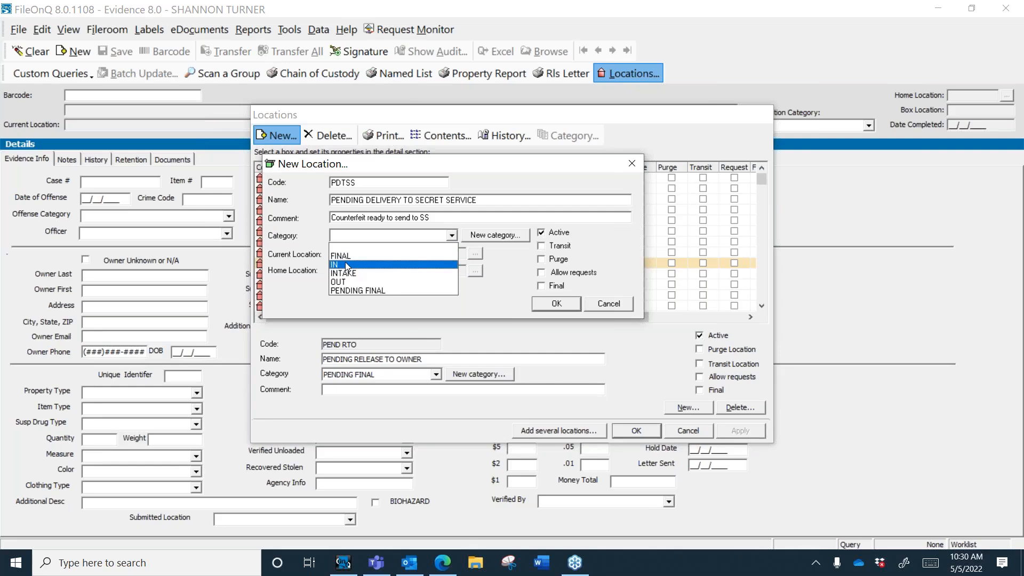
left_click(345, 265)
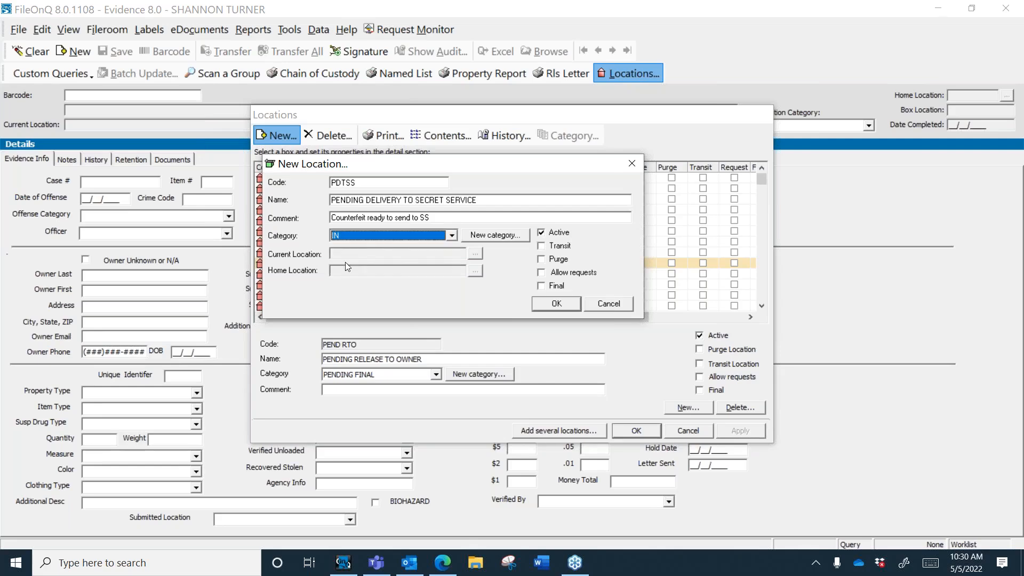
left_click(452, 235)
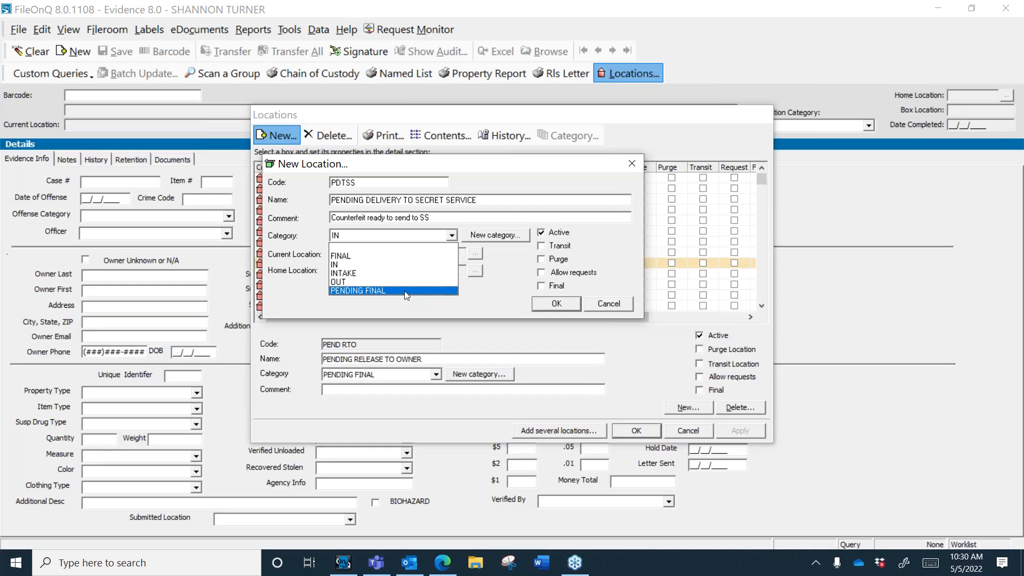
left_click(505, 294)
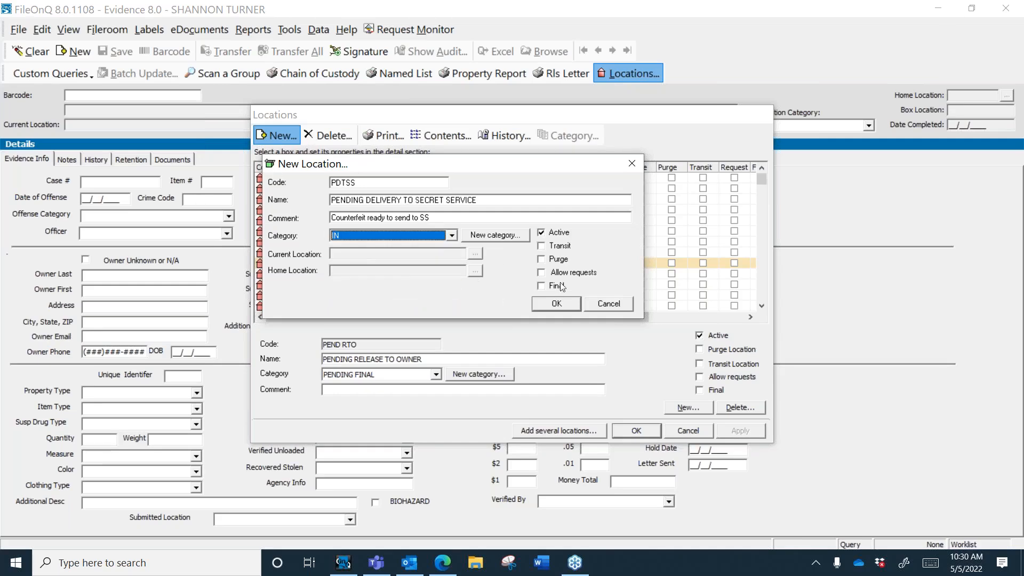
left_click(550, 304)
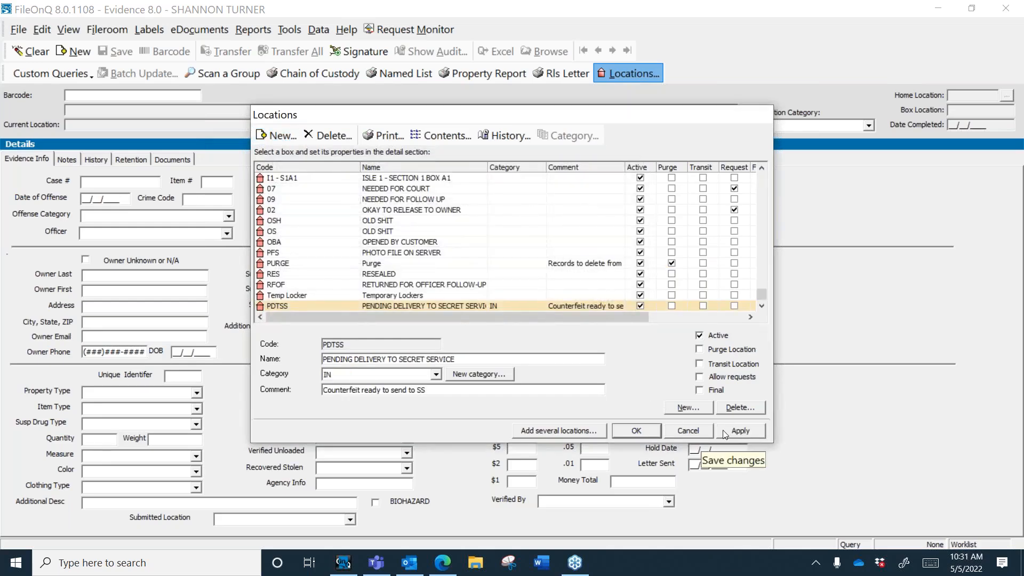
left_click(722, 429)
left_click(637, 431)
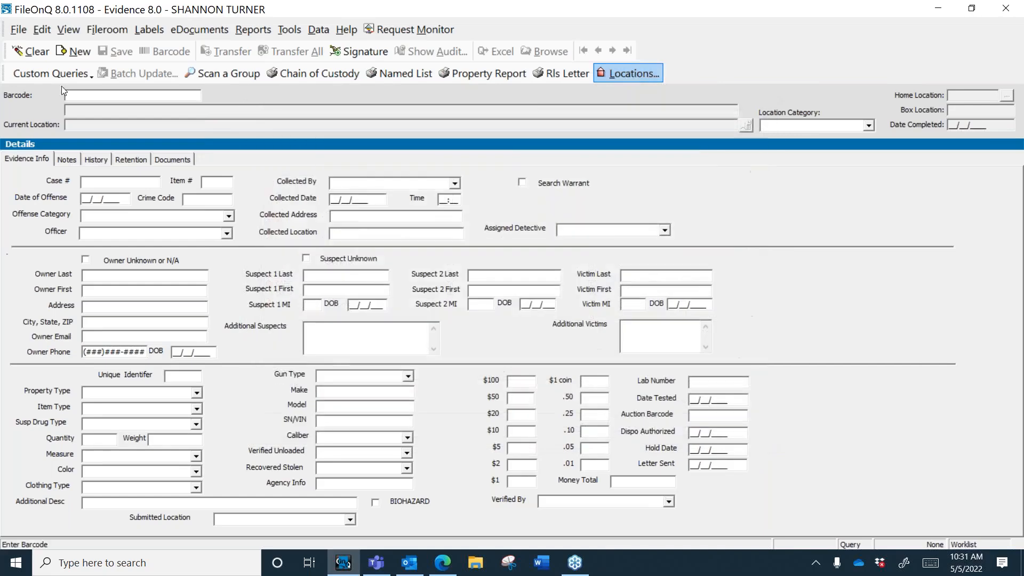
left_click(151, 32)
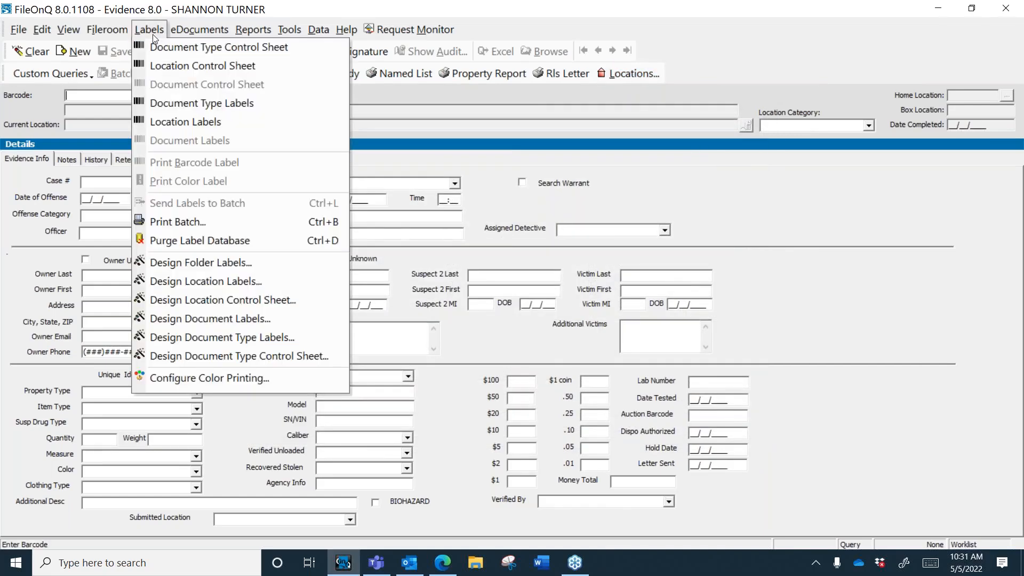
mouse_move(217, 32)
mouse_move(149, 29)
left_click(207, 124)
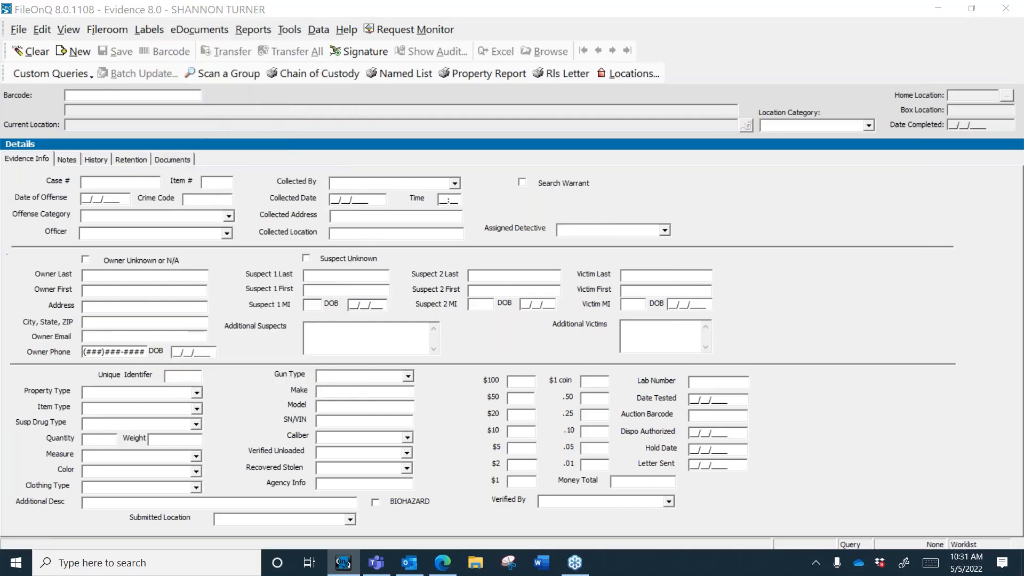
left_click(388, 316)
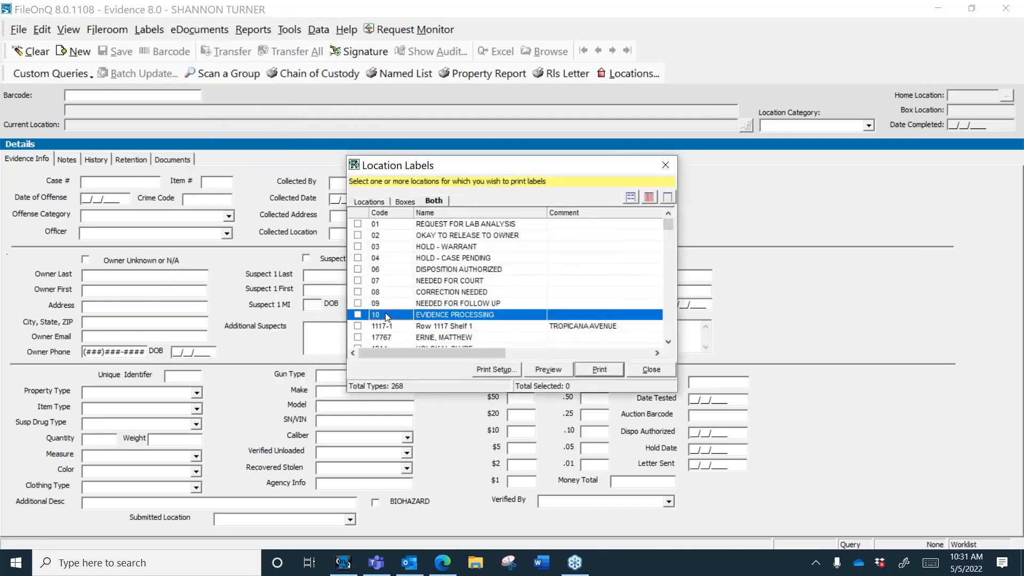
key("p")
key("p")
key("s")
key("s")
key("p")
key("s")
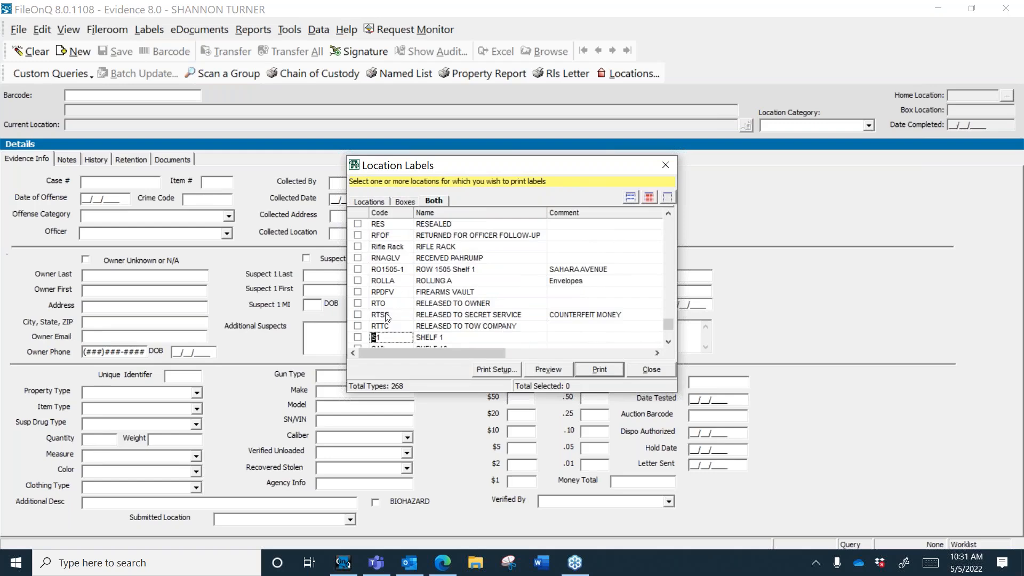
key("p")
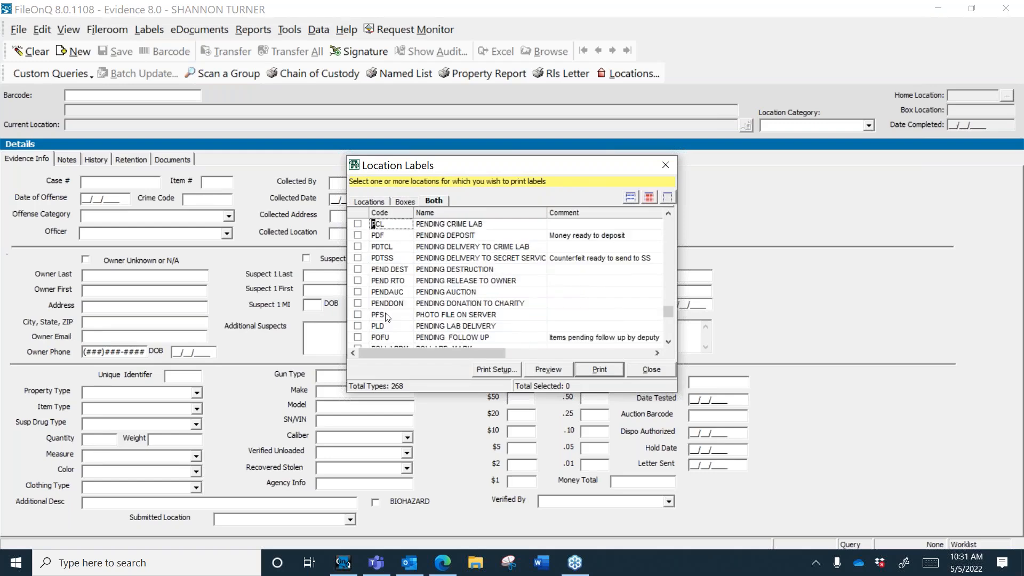
left_click(357, 257)
left_click(557, 371)
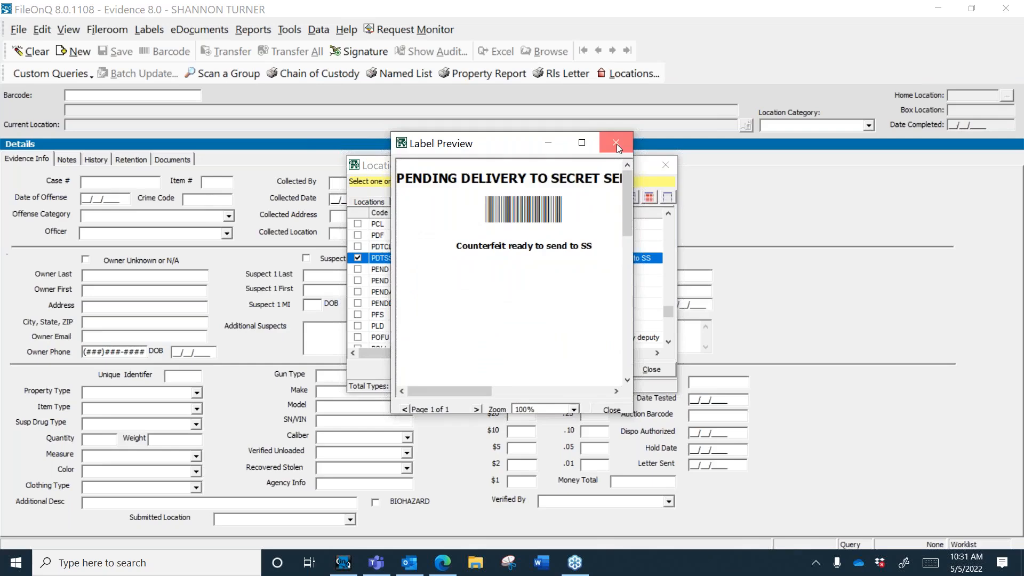
left_click(617, 144)
left_click(649, 369)
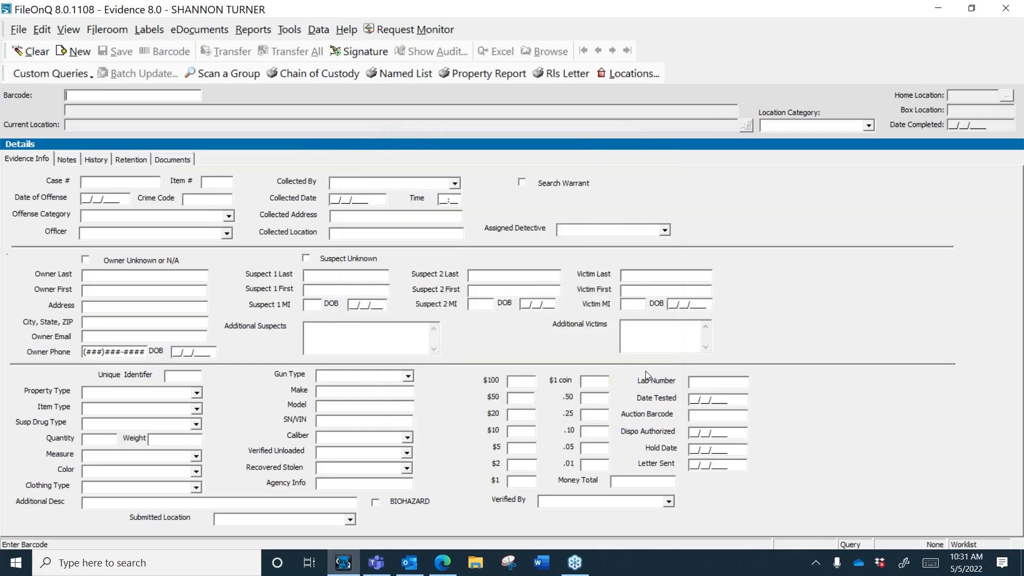
Step: Reopen Locations, sort by name, and switch BIN 3 through BIN 13 to category OUT
left_click(611, 75)
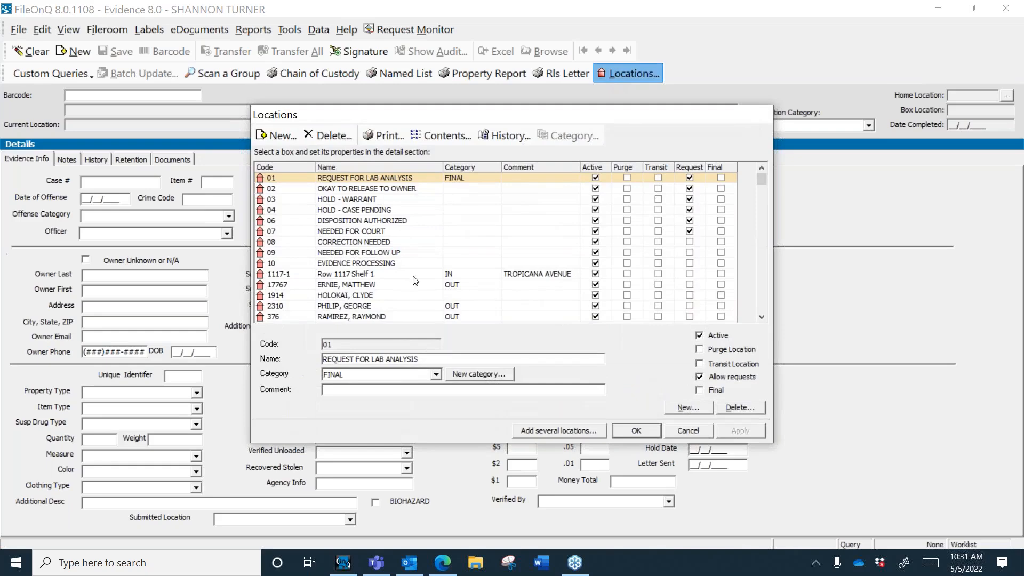
left_click(761, 318)
left_click(761, 317)
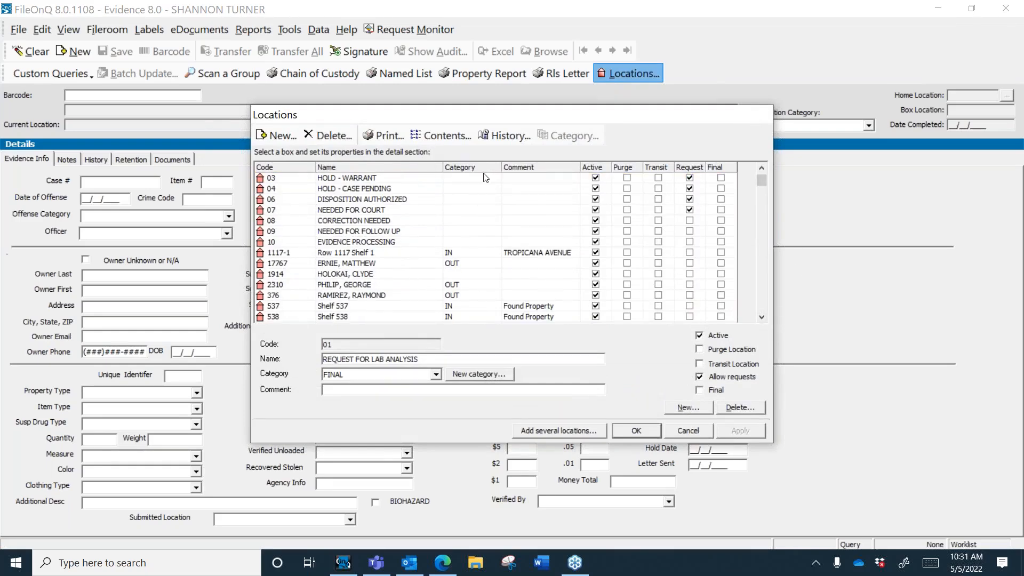
left_click(761, 318)
left_click(762, 317)
left_click(761, 317)
left_click(761, 318)
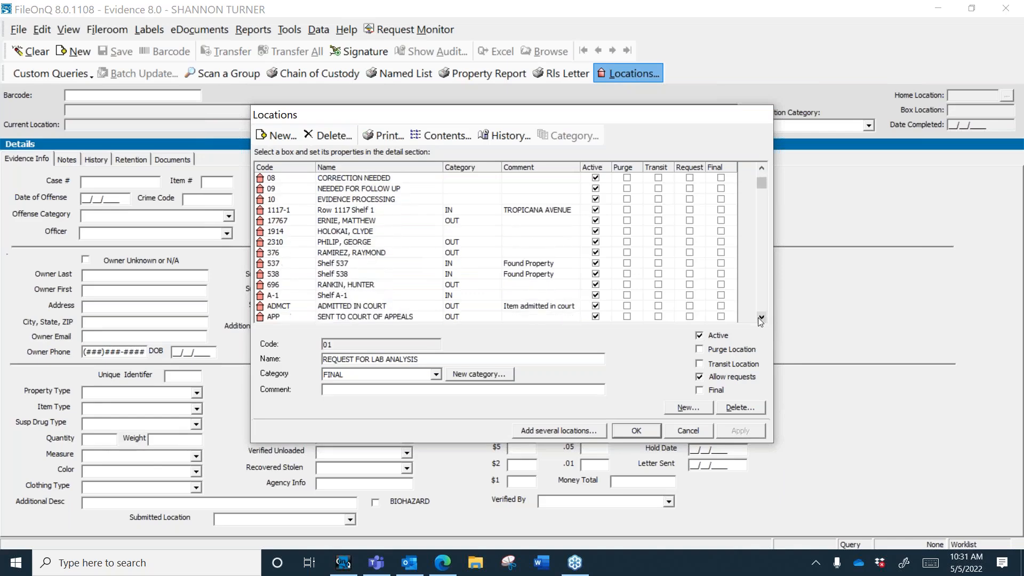
left_click(354, 166)
left_click_drag(365, 191, 376, 308)
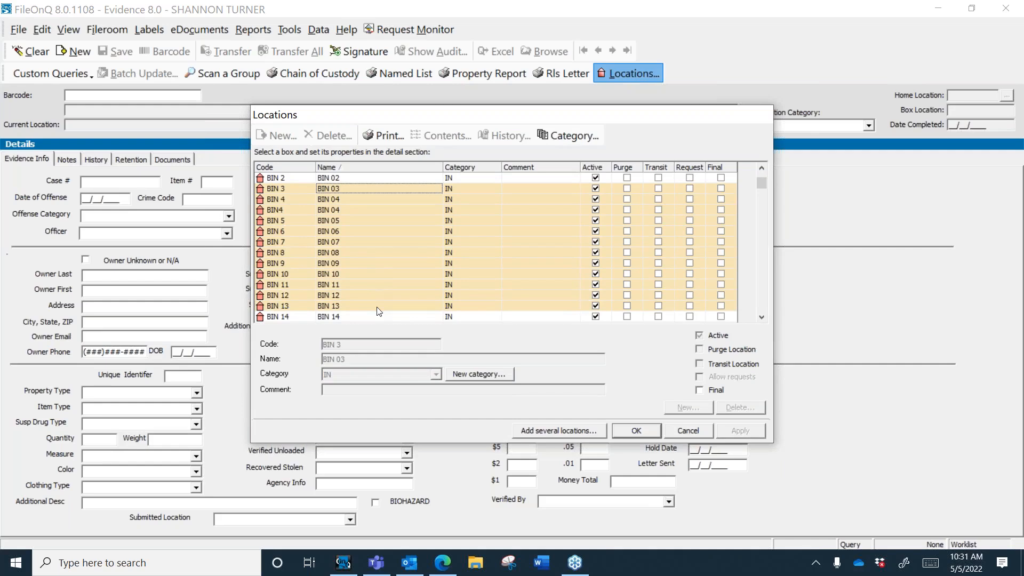
left_click(568, 137)
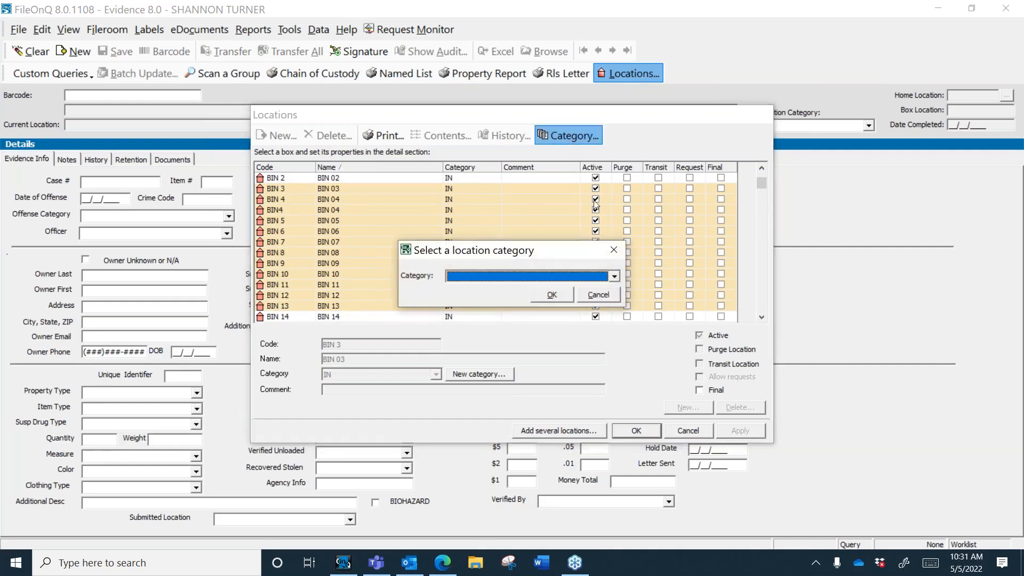
left_click(615, 276)
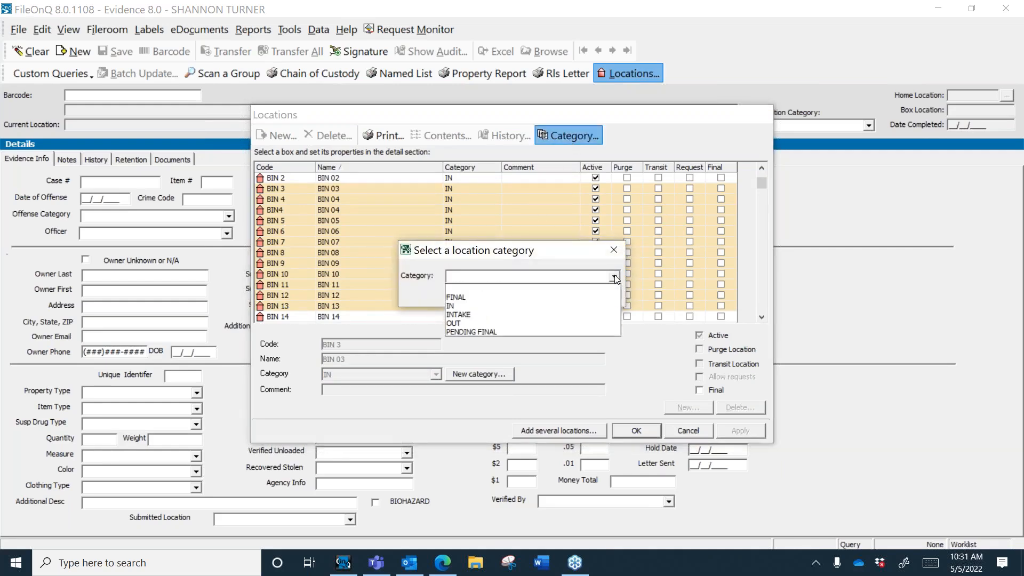
left_click(465, 323)
left_click(545, 296)
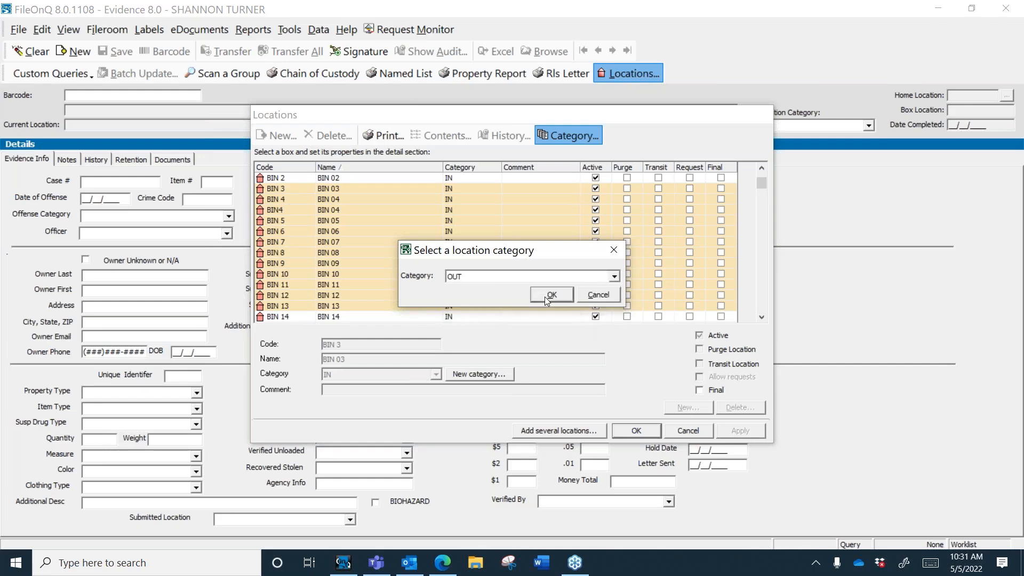
Step: Set BIN 3 through BIN 13 back to category IN and close the Locations list
left_click_drag(466, 187, 476, 308)
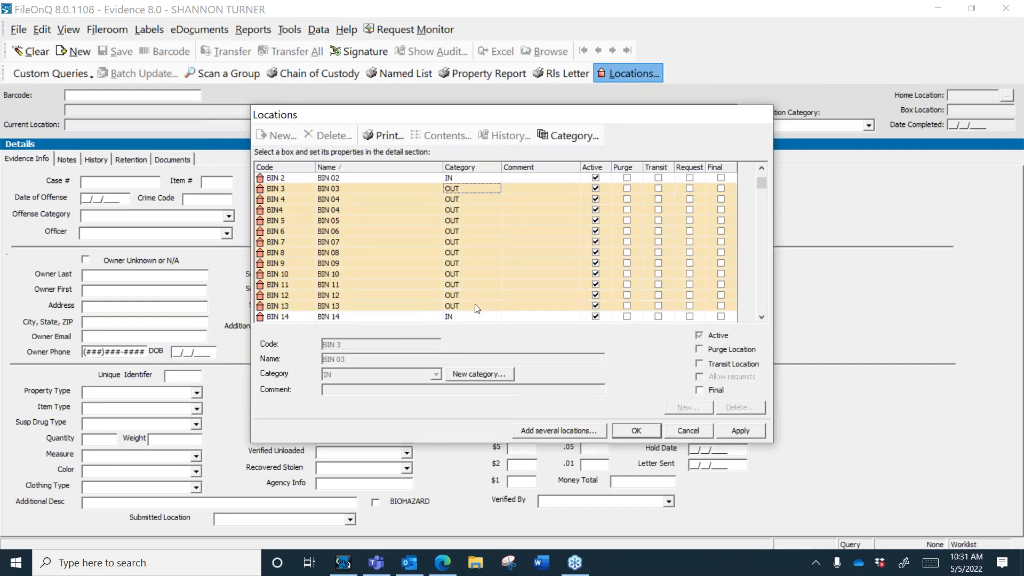
left_click(571, 136)
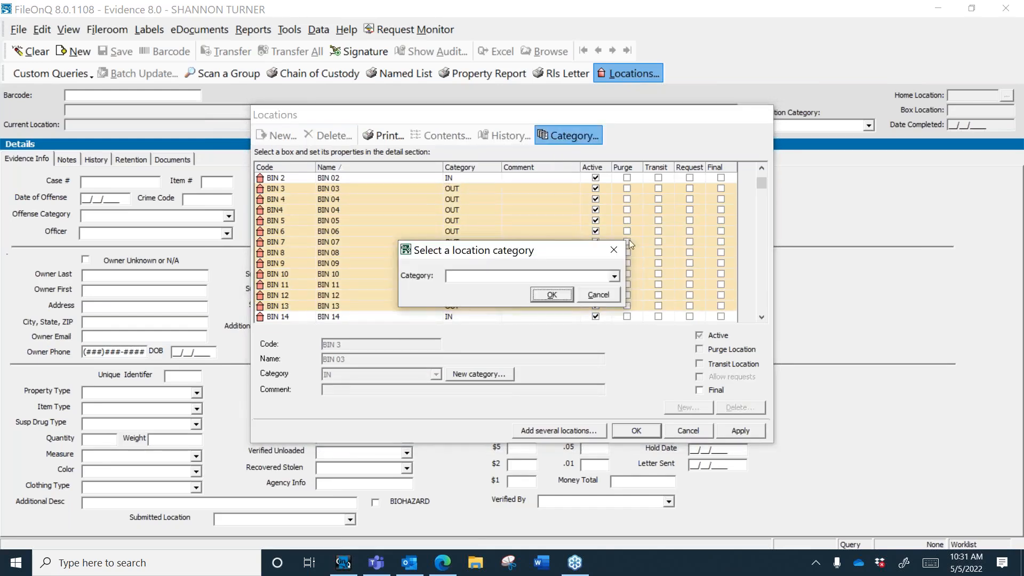
left_click(620, 276)
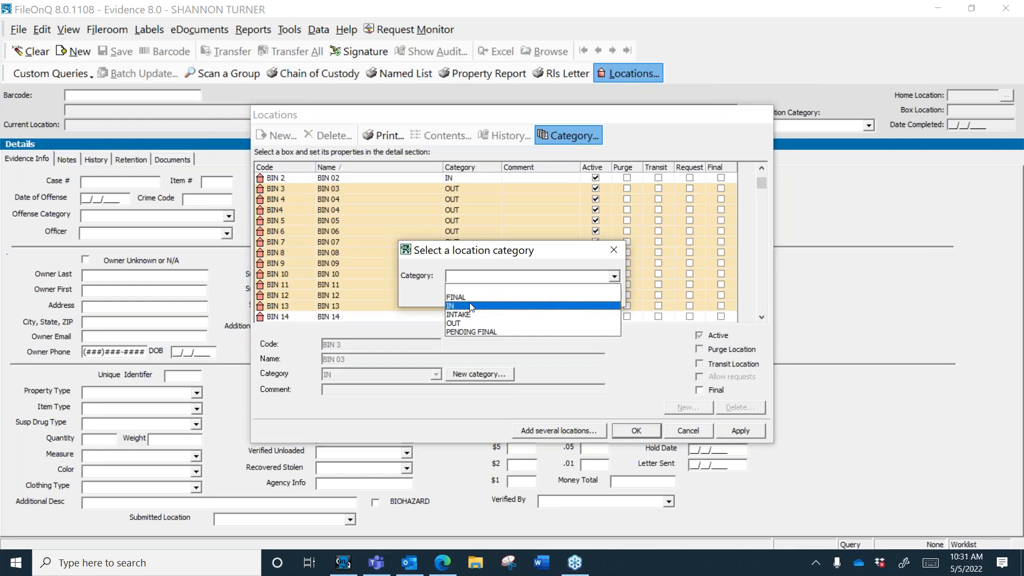
left_click(472, 306)
left_click(554, 294)
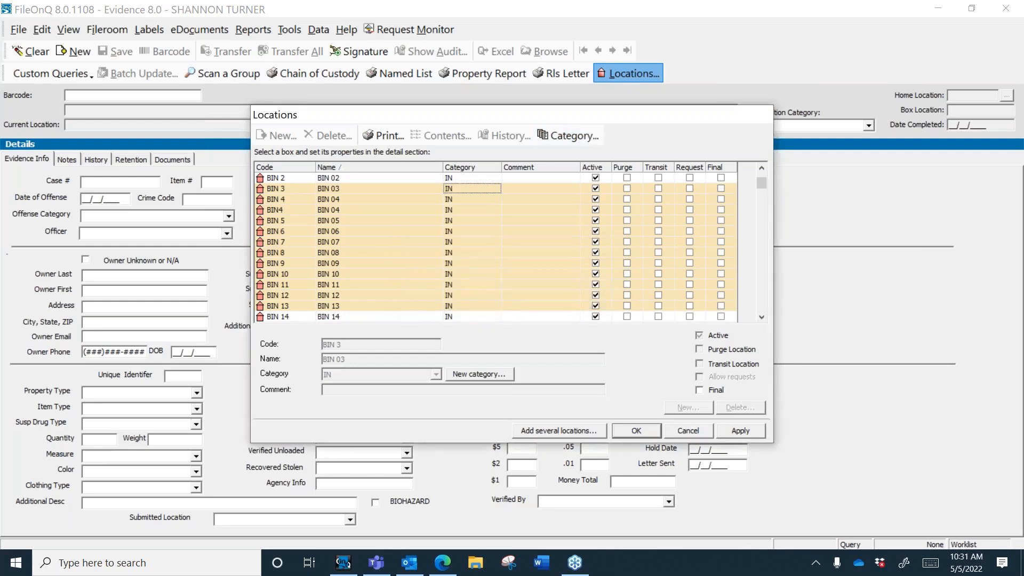
left_click(647, 431)
left_click(147, 182)
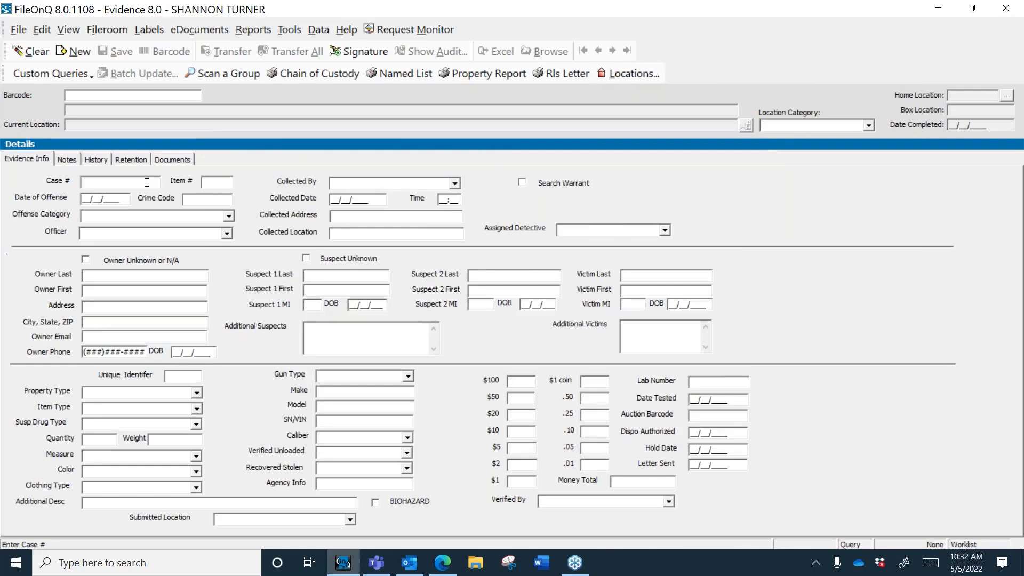
Step: Open Locations and browse from location 1914 down to PENDING CRIME LAB
left_click(620, 75)
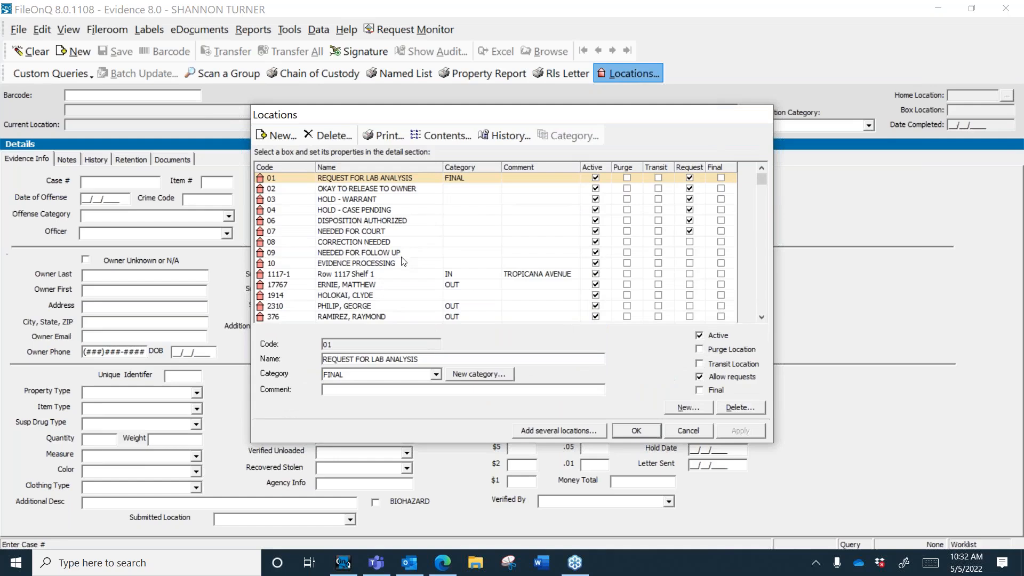
left_click(401, 300)
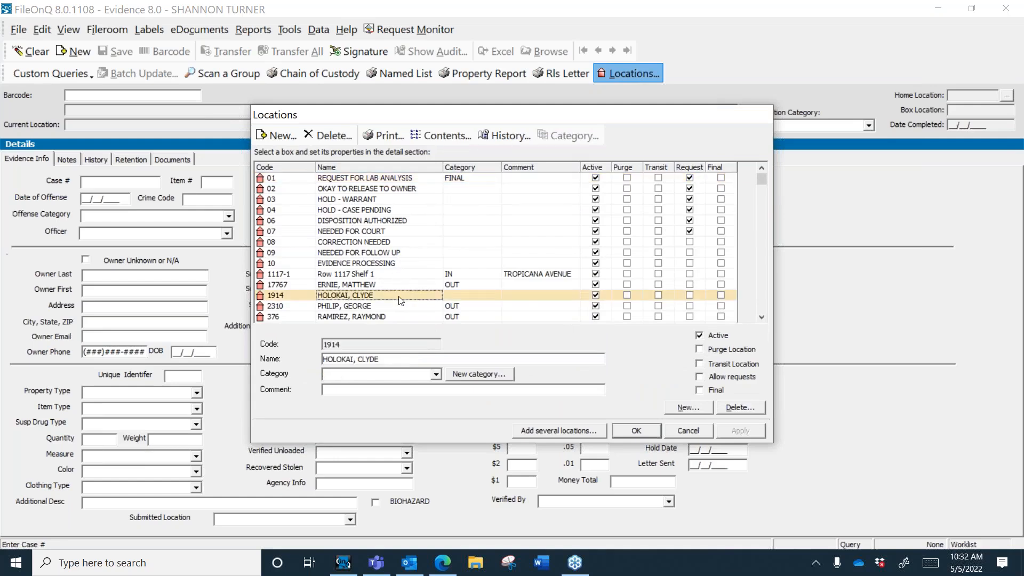
key("Down")
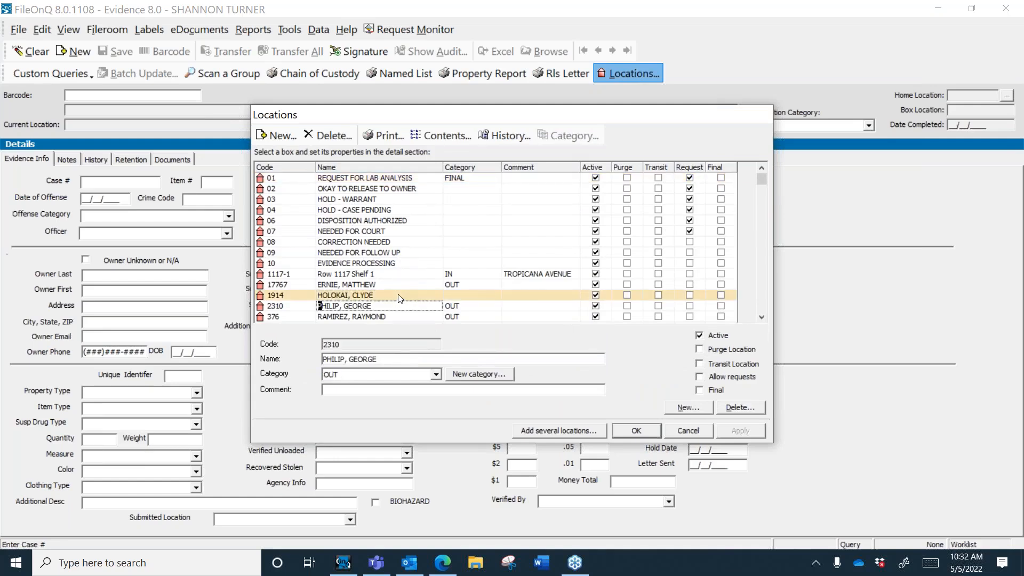
key("p")
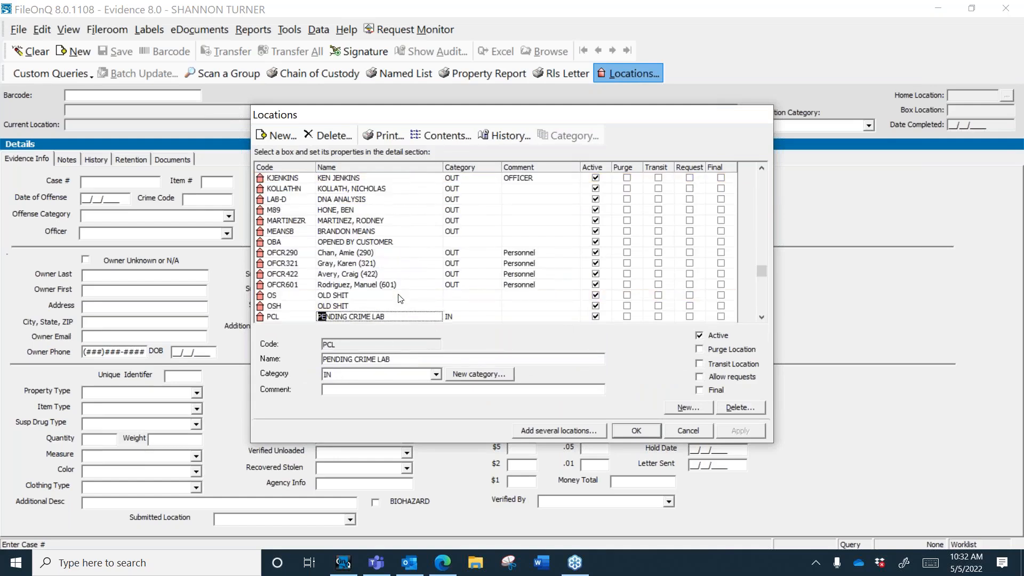
left_click(761, 317)
left_click(761, 317)
left_click(761, 317)
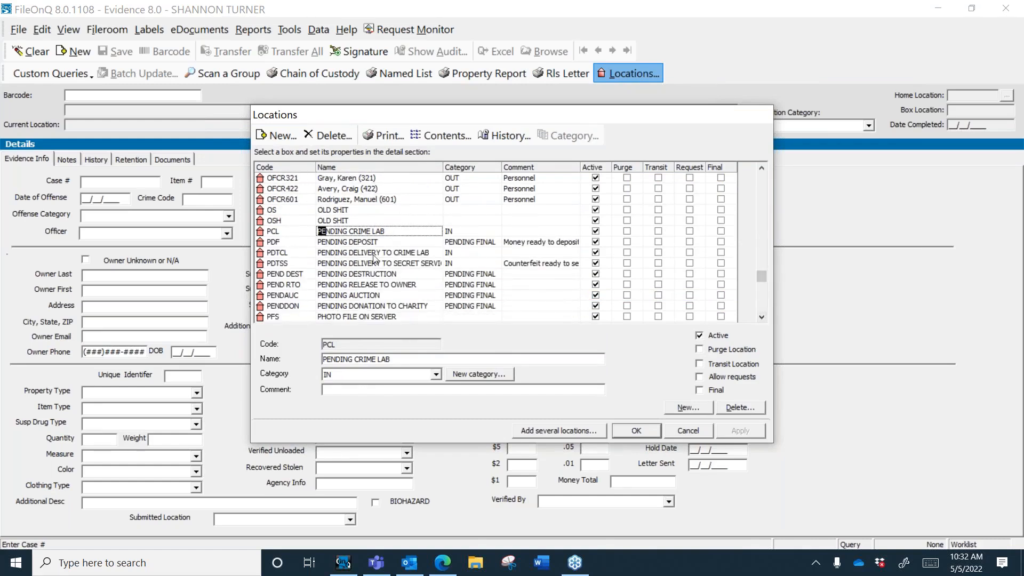
Step: Rename PDTSS to PENDING SECRET SERVICE, apply the change, and close the list
left_click(352, 263)
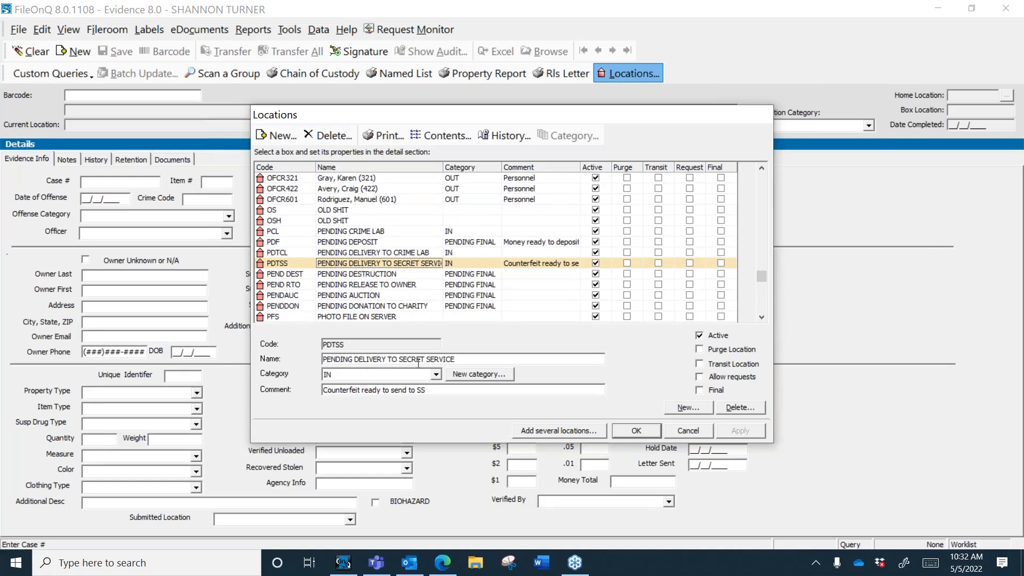
left_click_drag(456, 359, 300, 358)
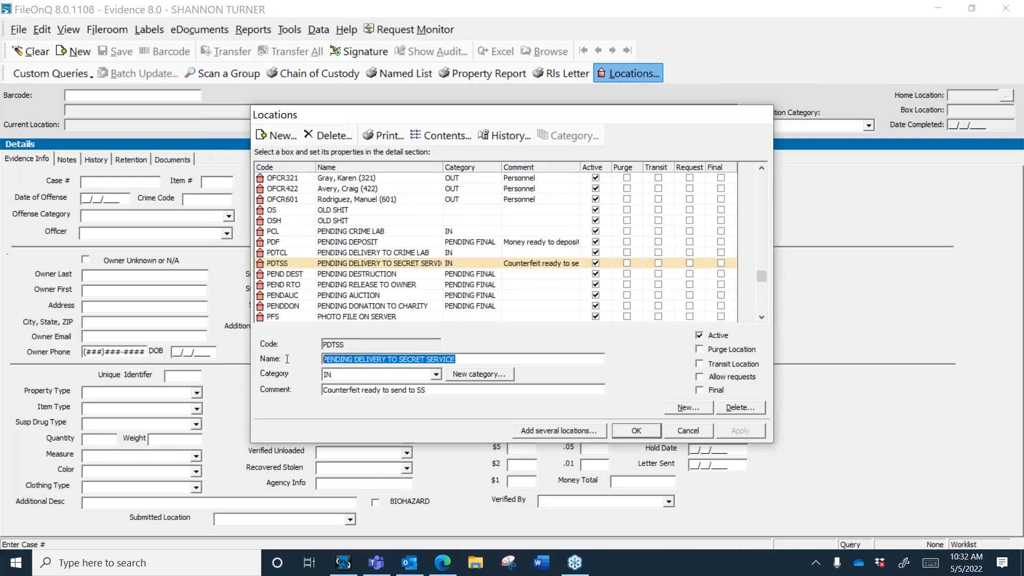
type("PE")
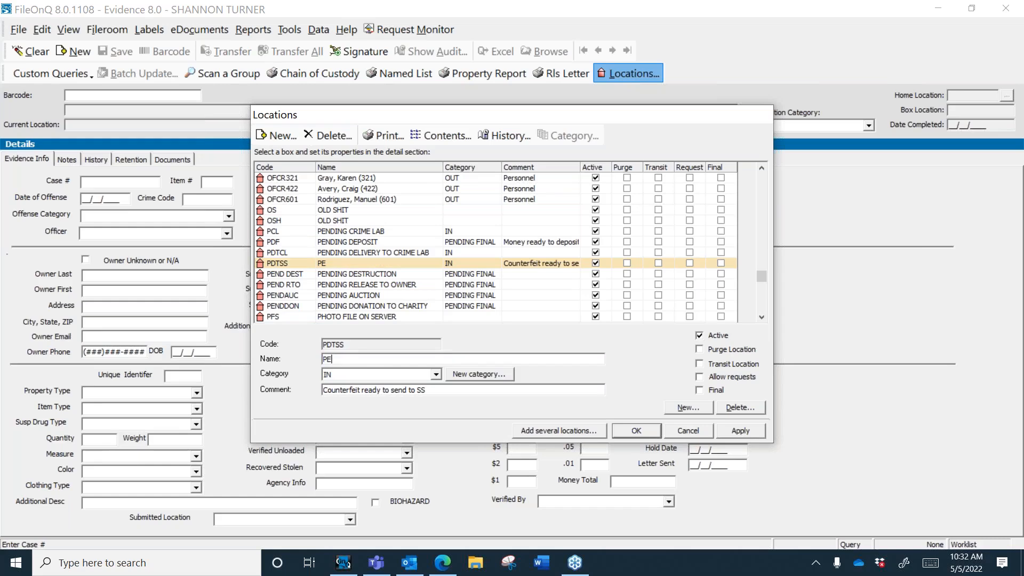
type("NDING SECRET SERVICE")
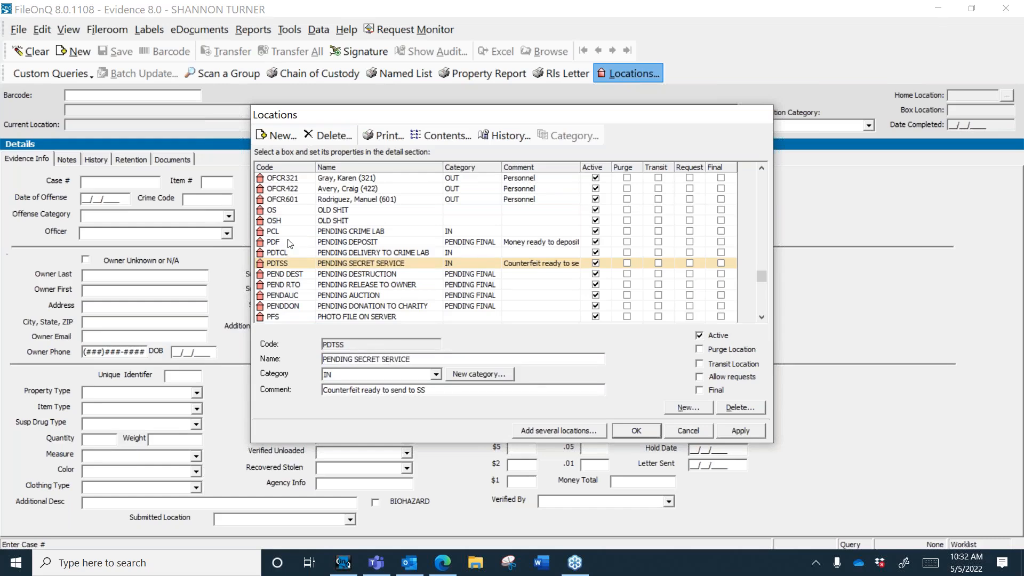
left_click(398, 276)
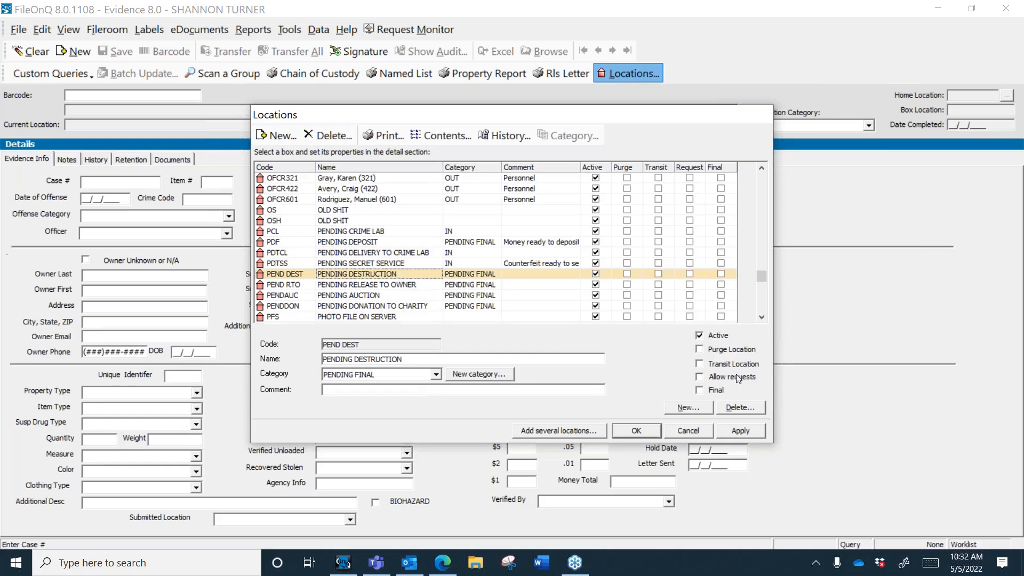
left_click(733, 427)
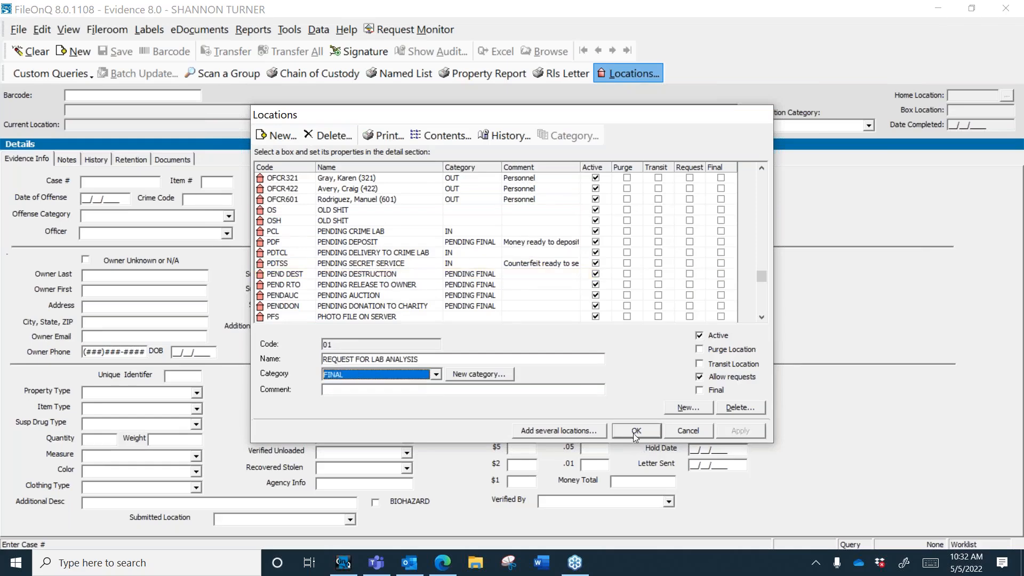
left_click(634, 432)
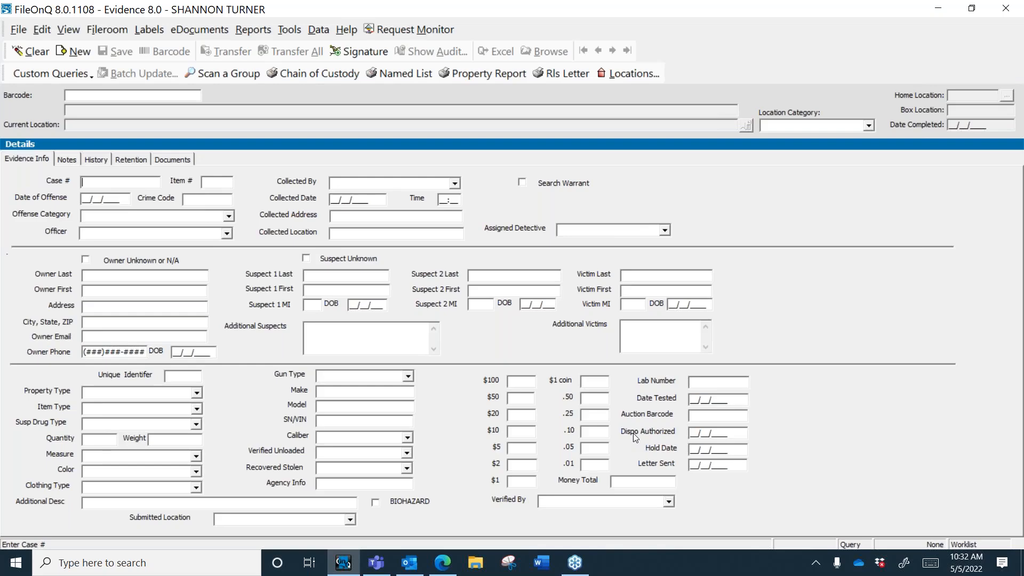
Step: Run the blank query, select and check records through 200600080, and load them into the evidence form
key("Return")
left_click(545, 53)
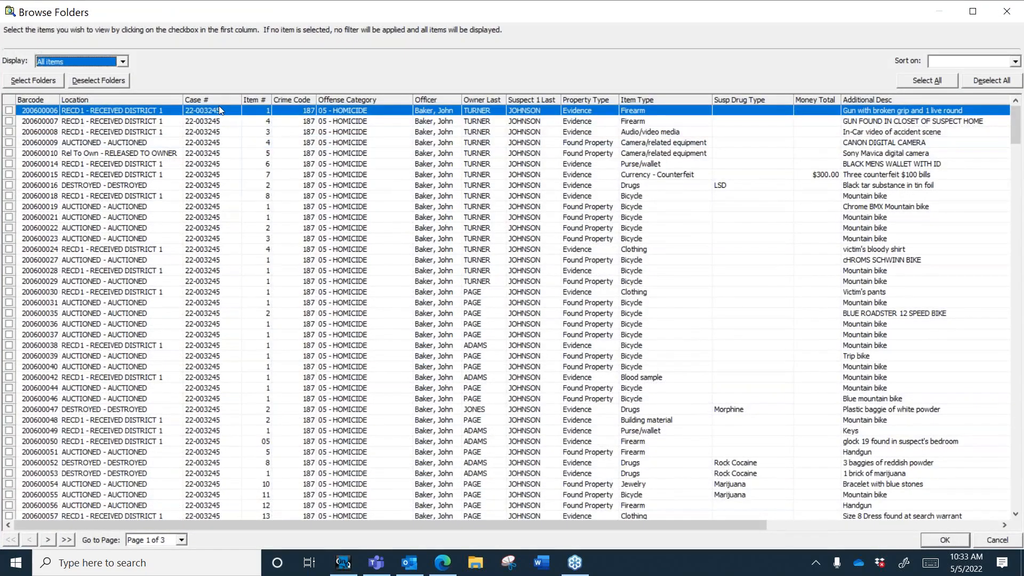
left_click_drag(219, 110, 230, 549)
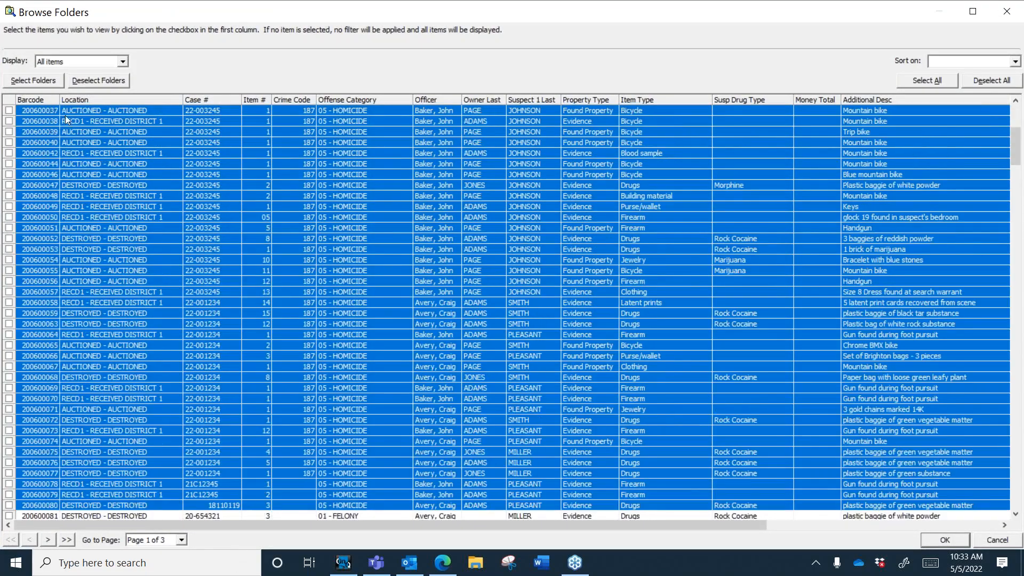
left_click(40, 80)
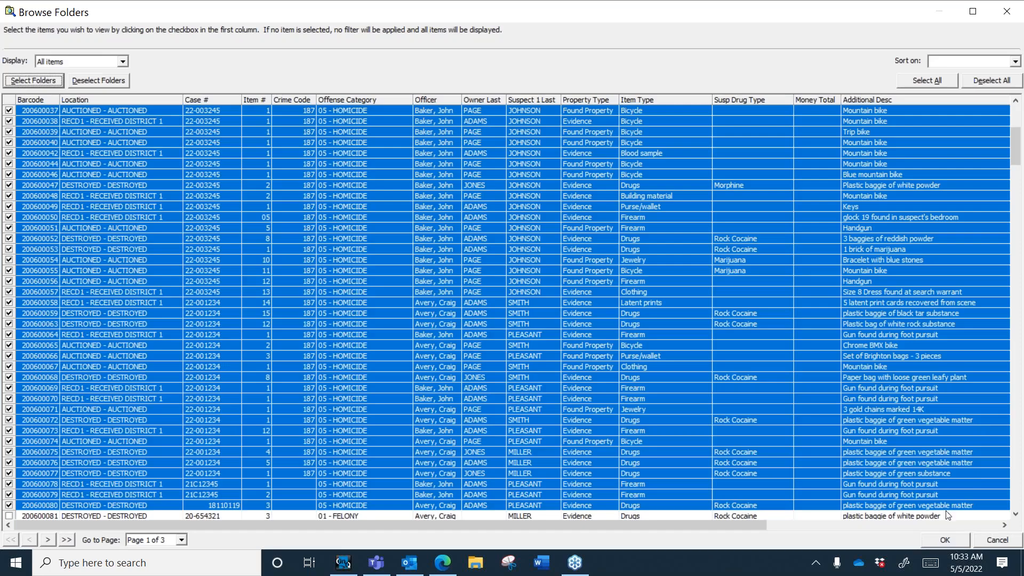
left_click(944, 540)
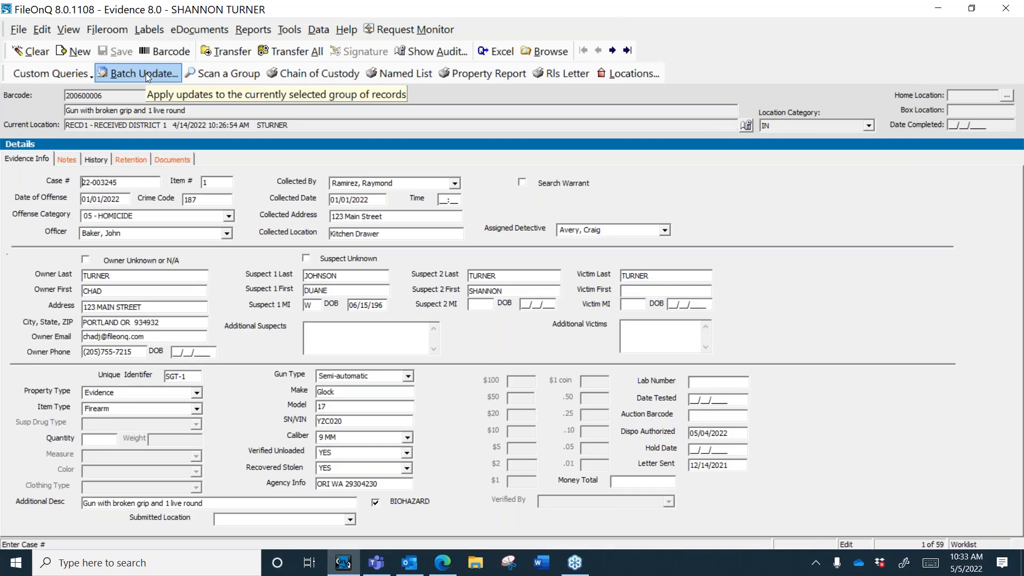
Step: Start a batch update of the 59 records and queue CaseNumber 22-050522
left_click(17, 34)
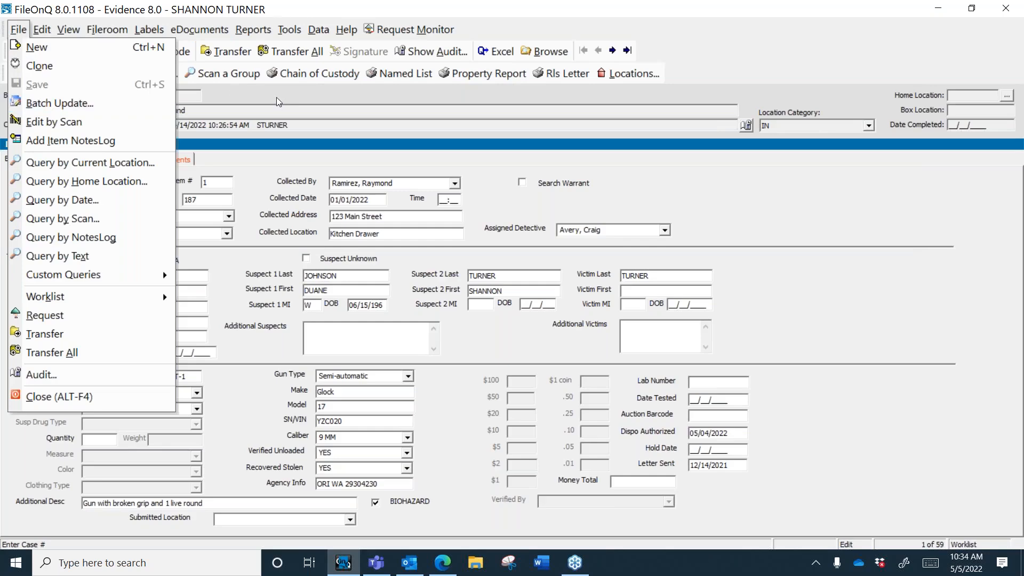
left_click(48, 107)
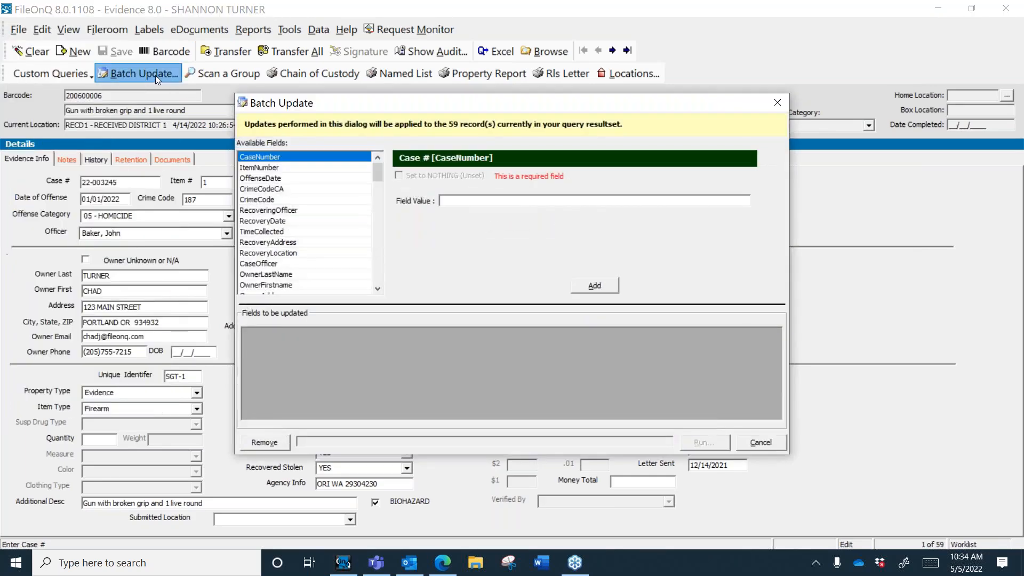
mouse_move(378, 176)
left_mouse_down()
mouse_move(380, 287)
mouse_move(380, 177)
left_mouse_up()
left_click(462, 200)
type("22-050522")
left_click(593, 287)
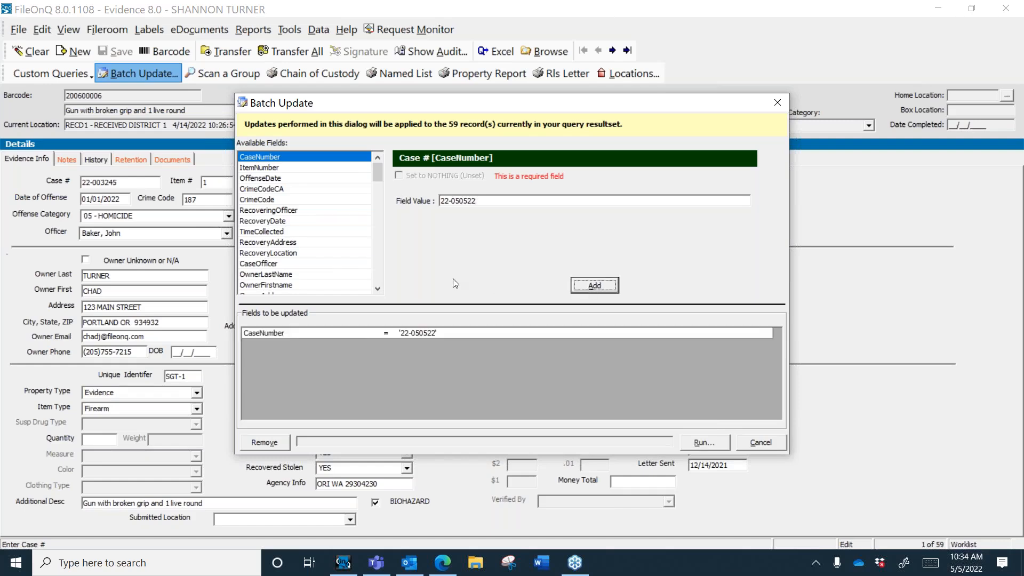
Step: Queue CrimeCodeCA 187 and offense category 05 HOMICIDE for the batch update
left_click(314, 190)
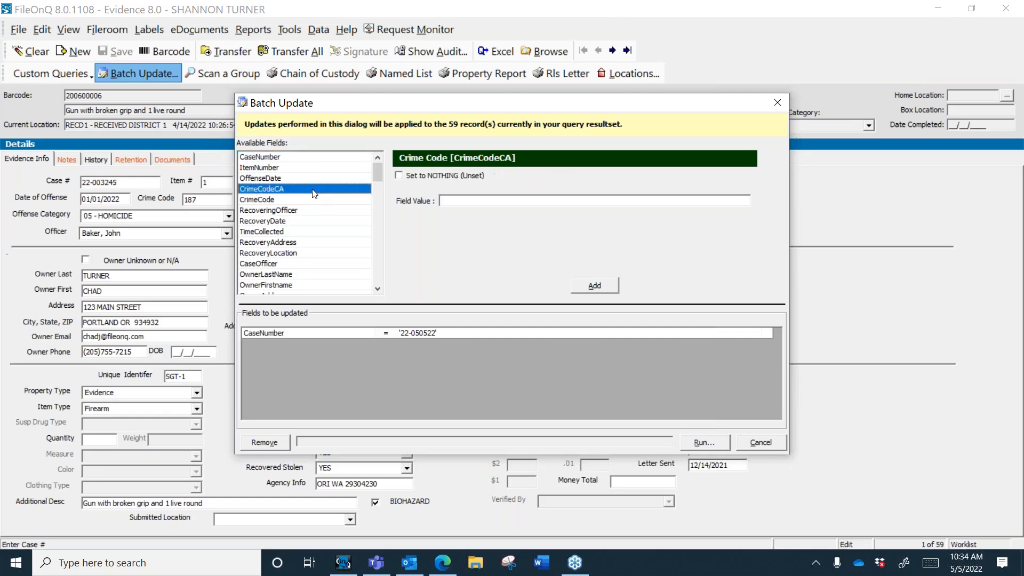
double_click(461, 200)
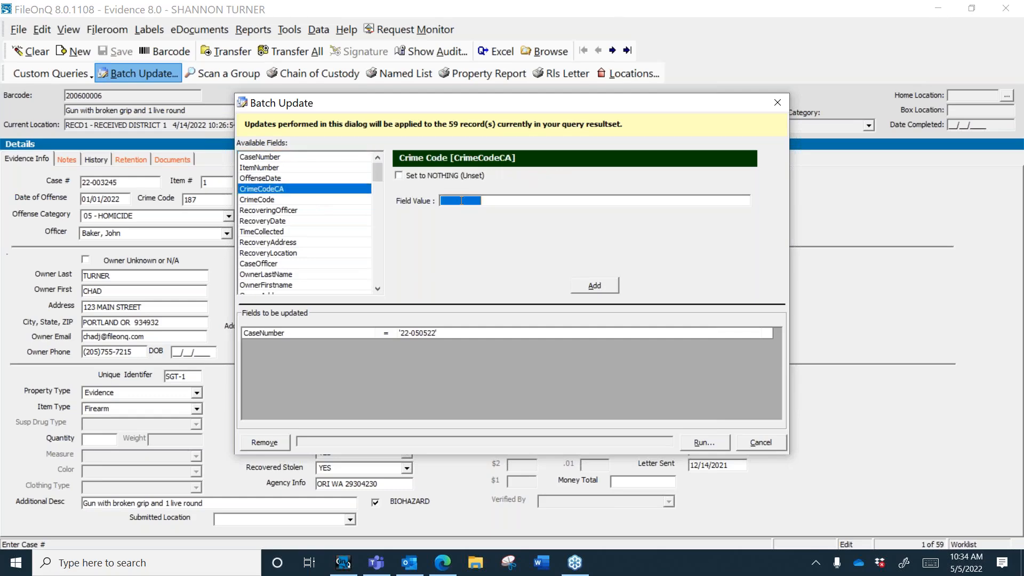
type("187")
left_click(596, 288)
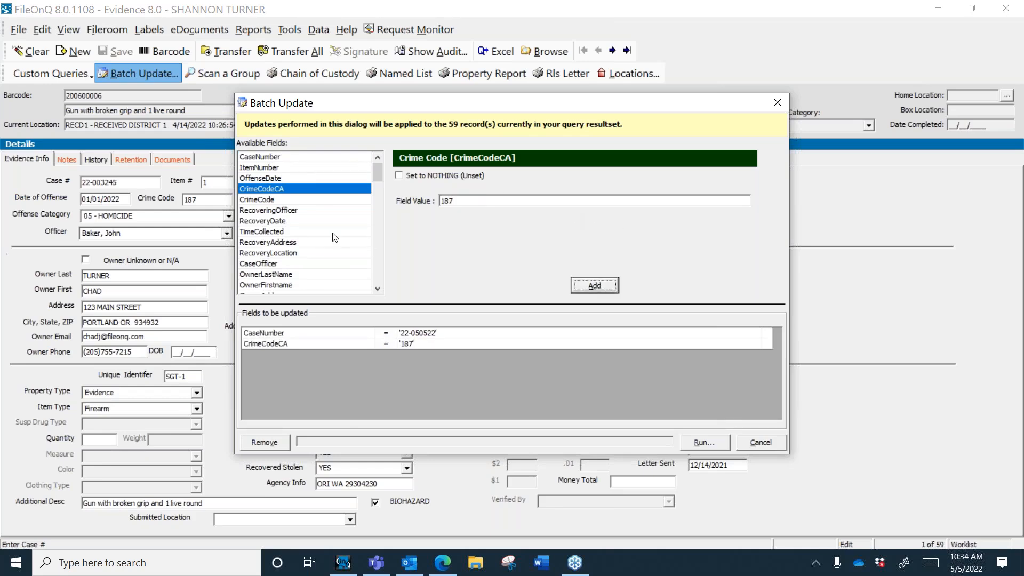
left_click(316, 200)
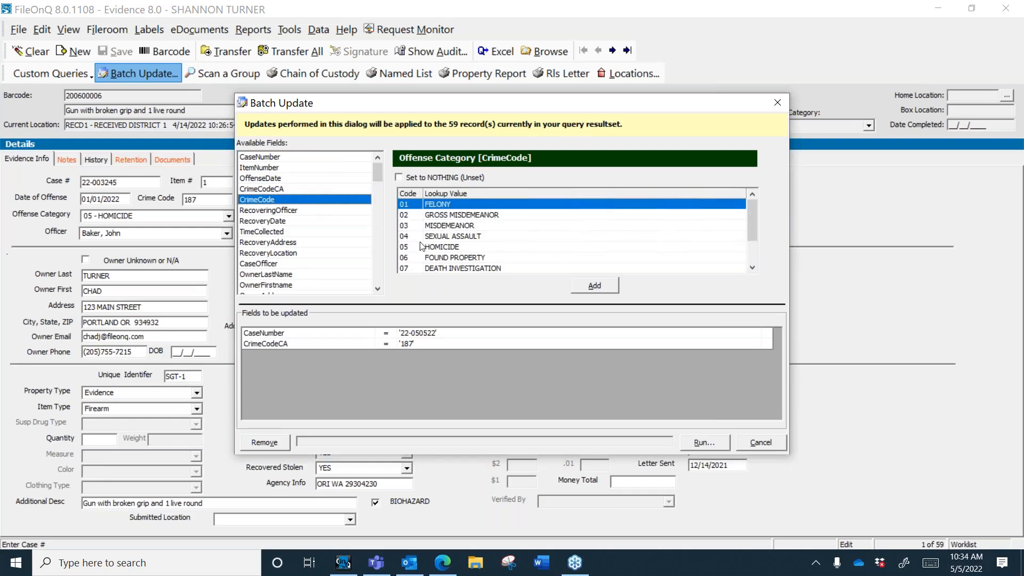
left_click(421, 247)
left_click(581, 286)
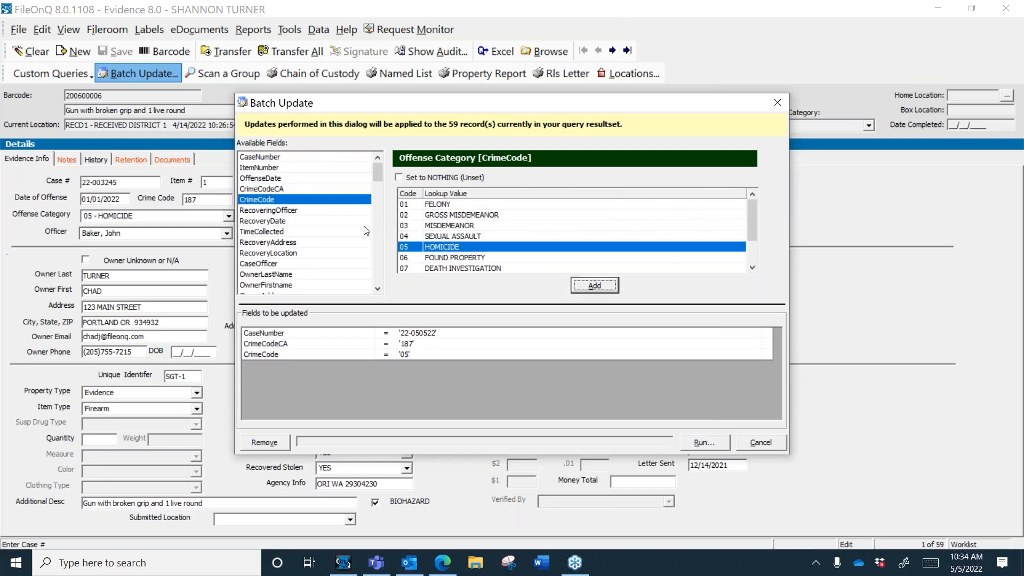
left_click(377, 290)
left_click(377, 289)
left_click(377, 289)
Step: Queue the suspect's last name and first name for the batch update
left_click(318, 214)
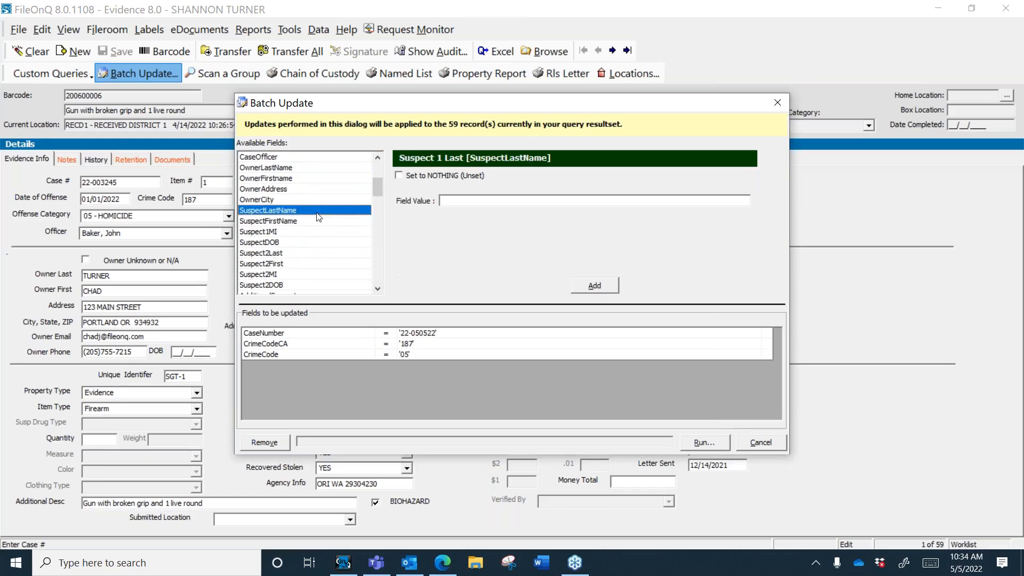
left_click(454, 201)
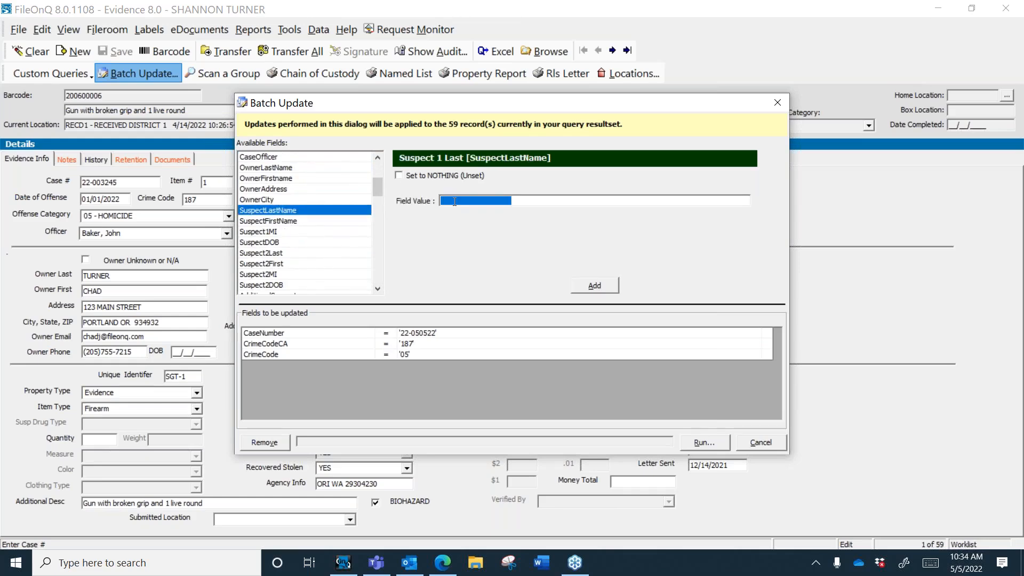
left_click(454, 201)
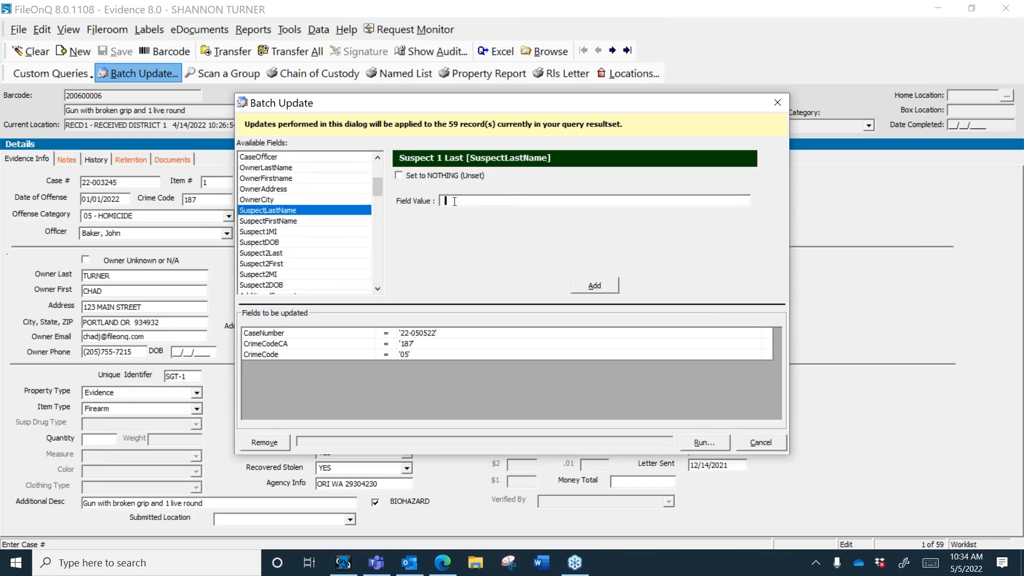
type("JONES")
left_click(594, 285)
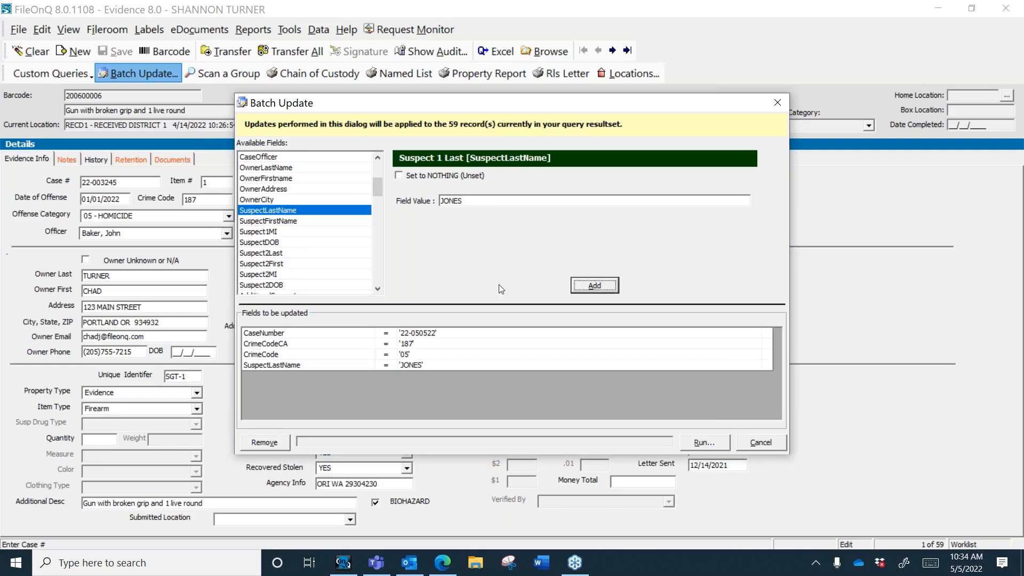
left_click(339, 220)
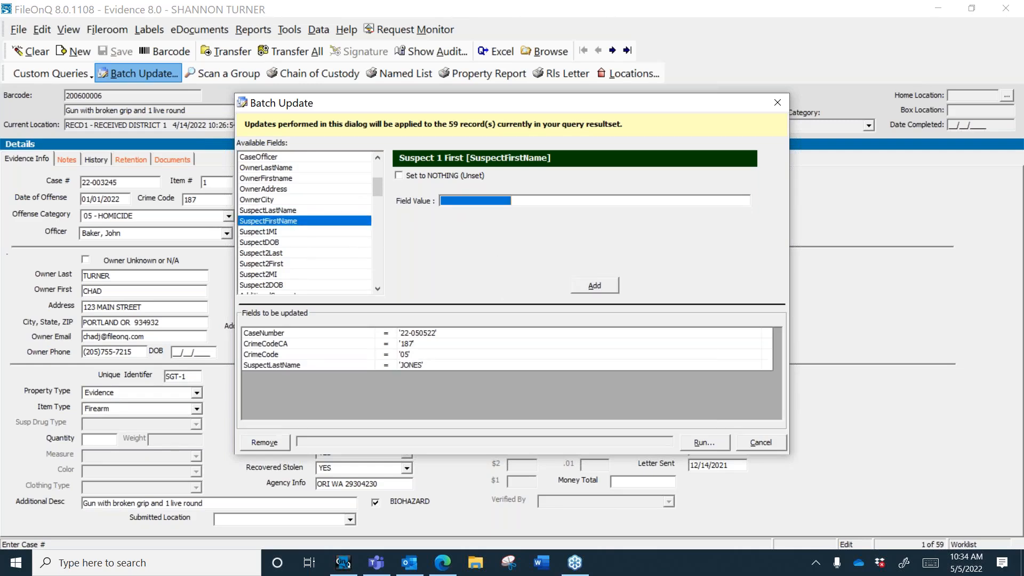
type("TOM")
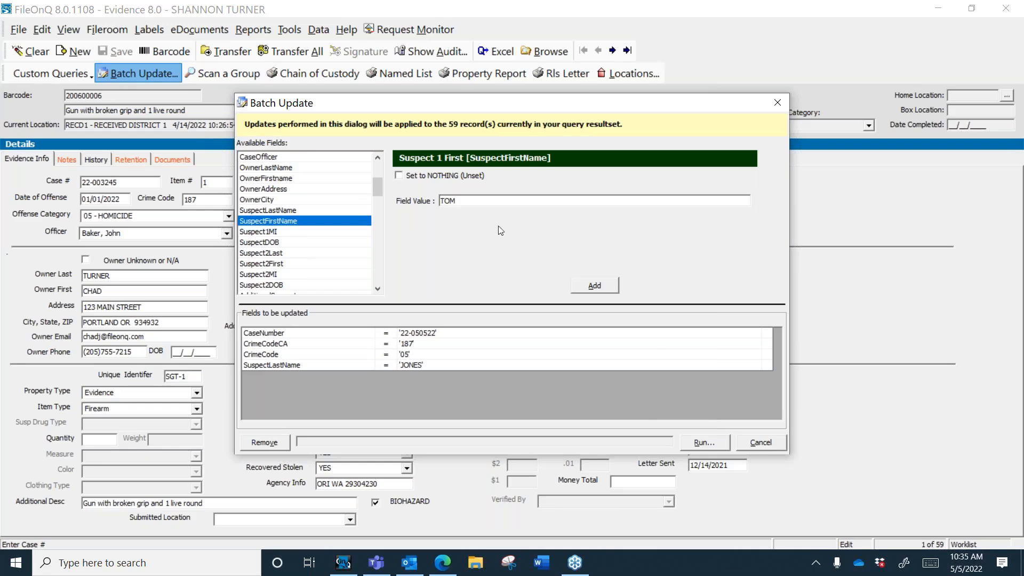
left_click(596, 288)
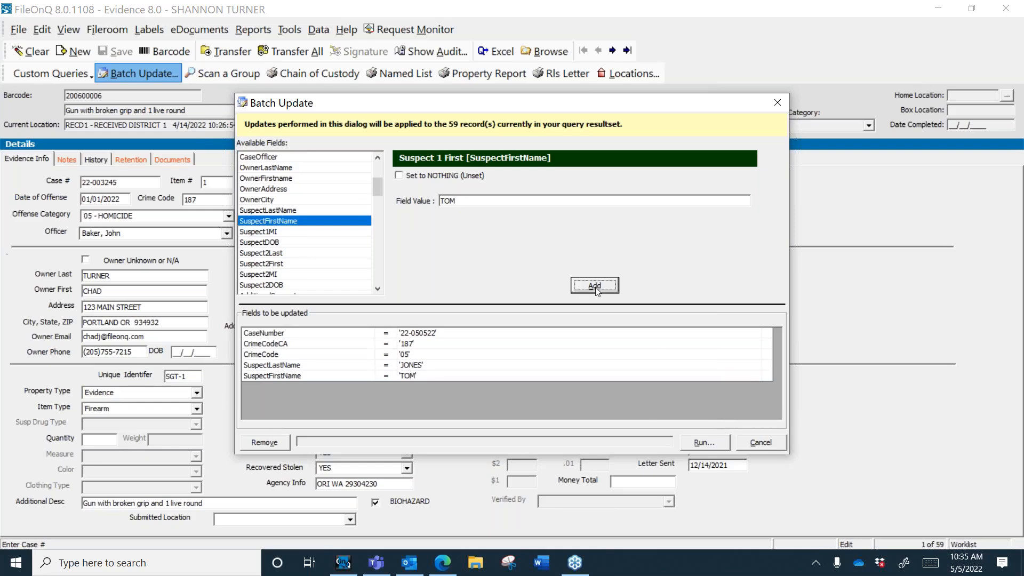
left_click(311, 244)
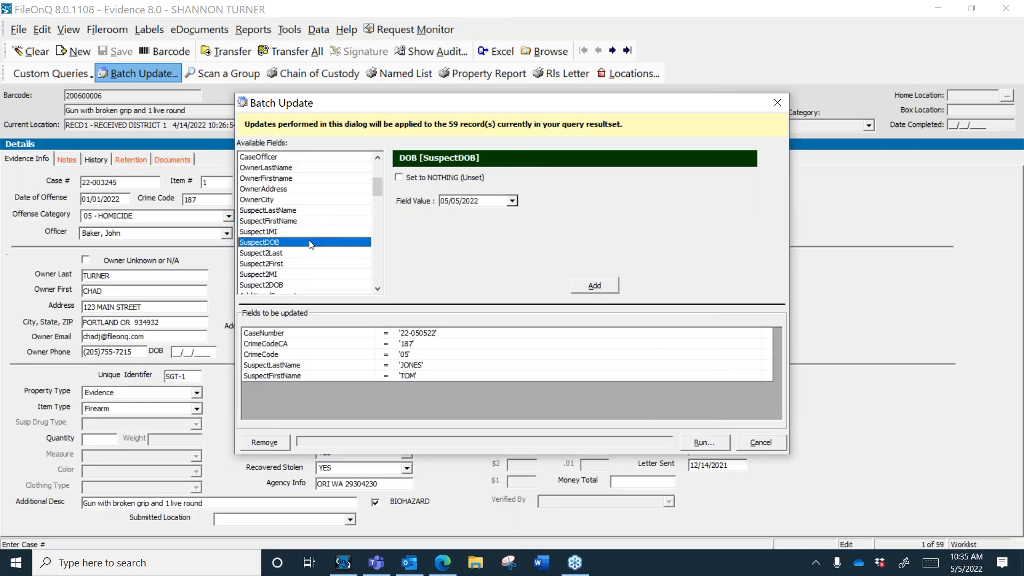
left_click(380, 291)
left_click(380, 291)
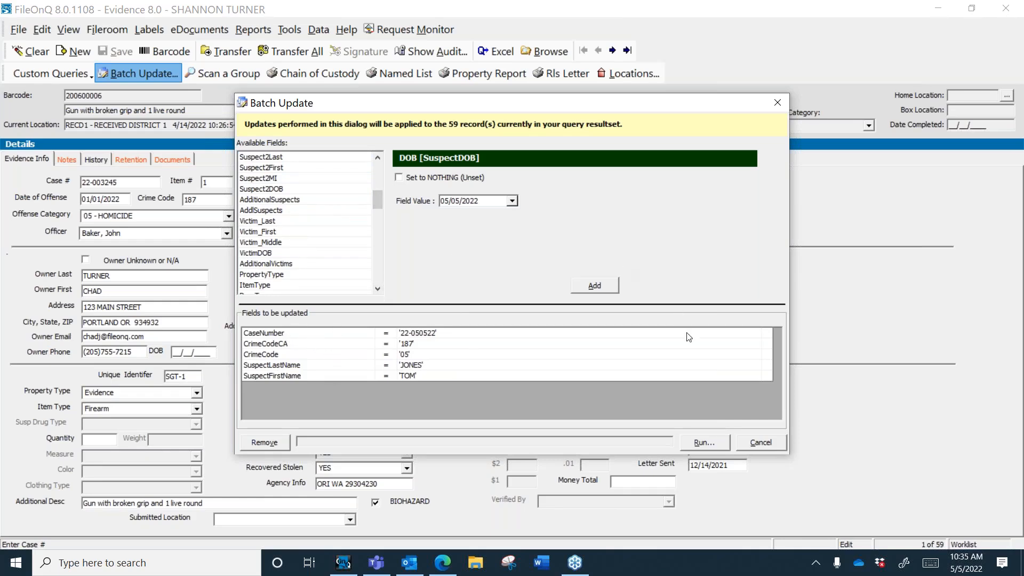
Step: Run the queued batch update on the 59 records, verifying the count of 59
left_click(702, 446)
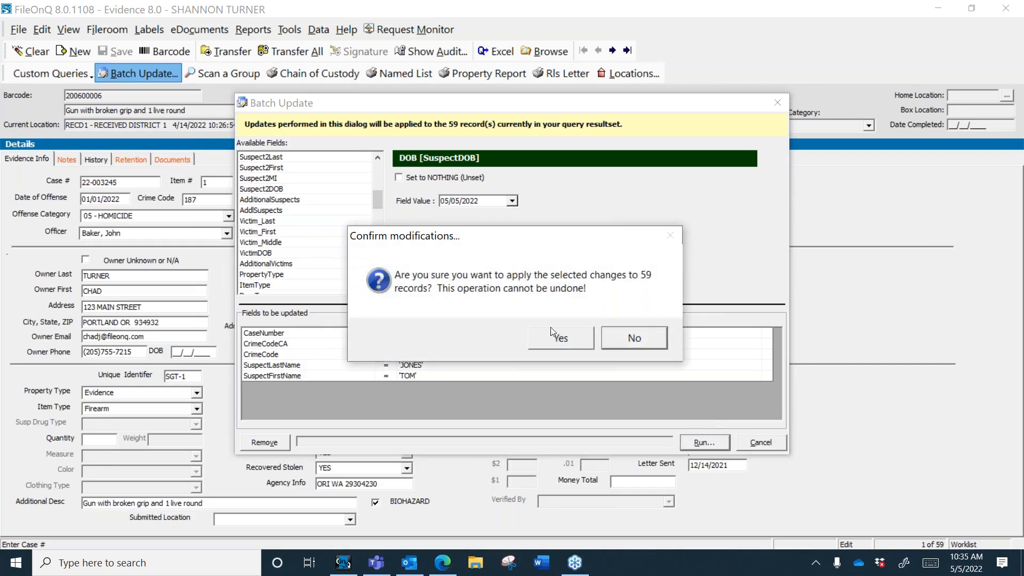
left_click(547, 341)
type("59")
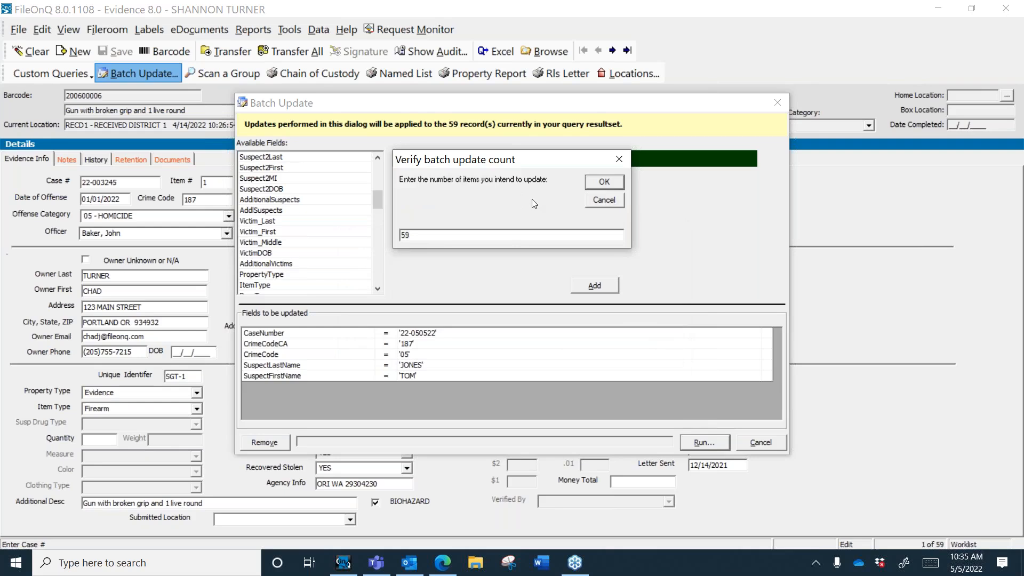
left_click(603, 186)
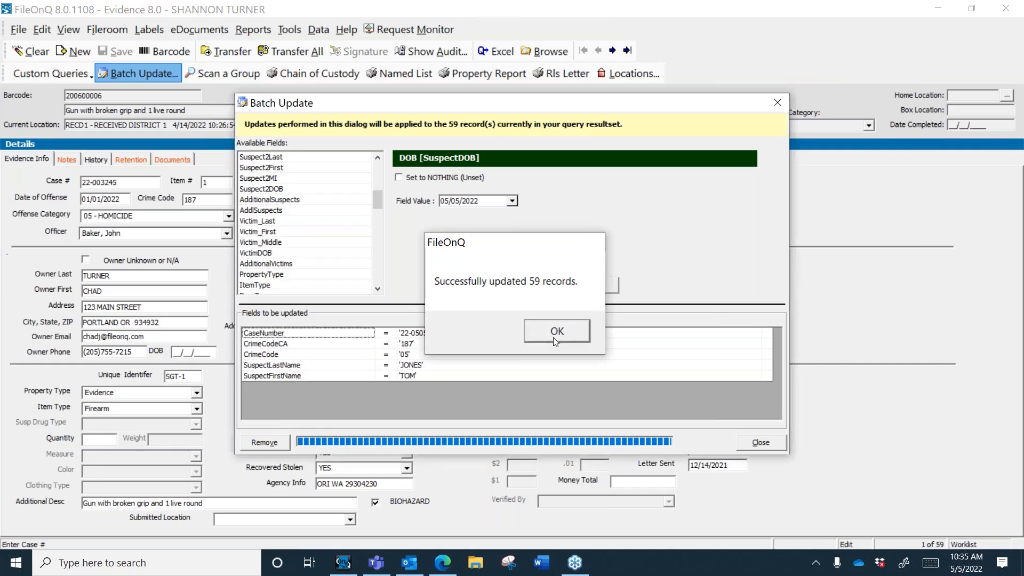
left_click(552, 337)
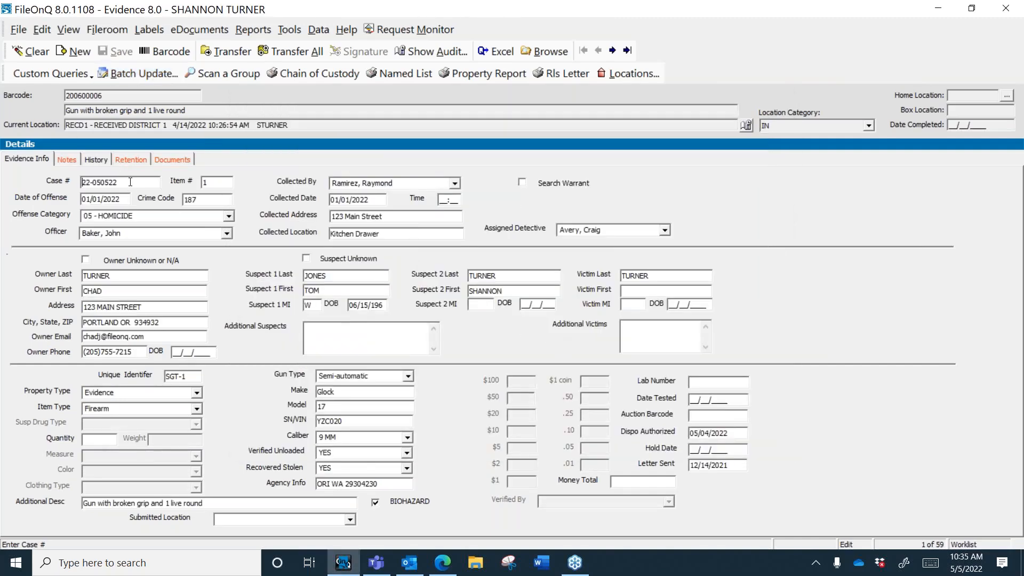
Step: Check the updated case number, suspect last name and offense category on record 200600006
left_click_drag(130, 182, 52, 182)
left_click(307, 276)
left_click(203, 221)
Step: Batch update LetterSent to 05/05/2022 on all 59 records, confirming the count of 59
left_click(143, 74)
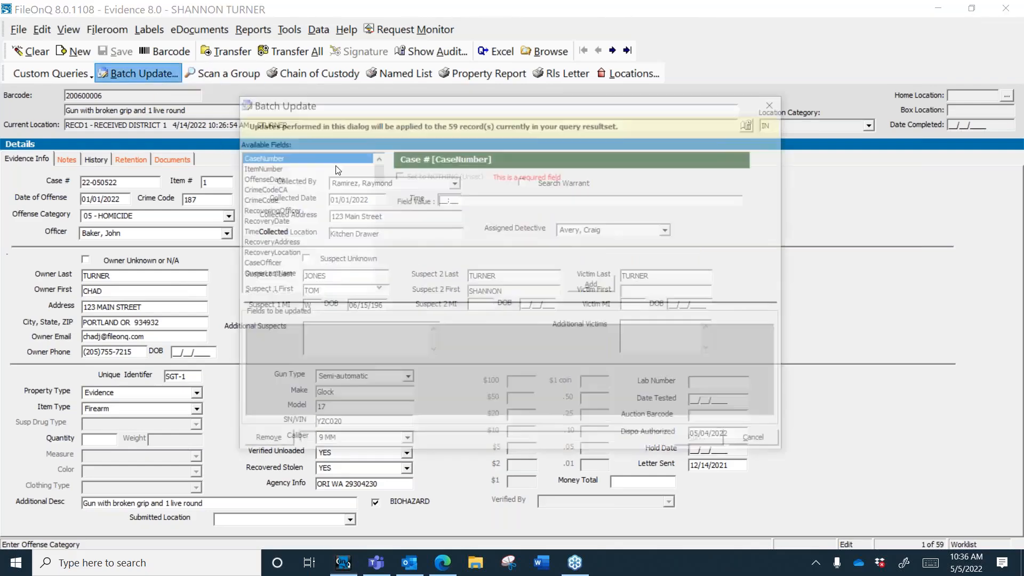
left_click_drag(369, 176, 372, 264)
left_click(257, 221)
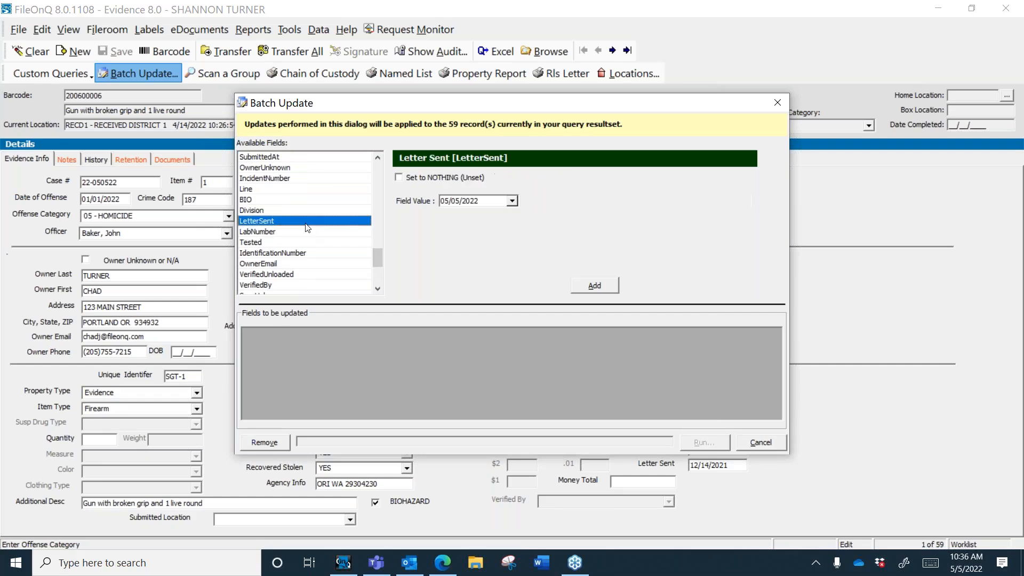
left_click(586, 285)
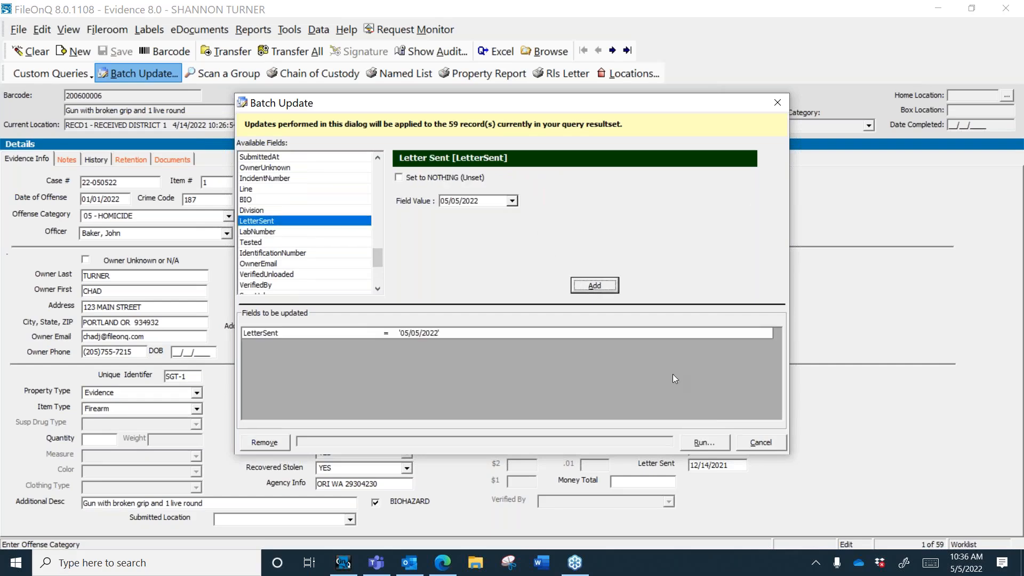
left_click(703, 443)
left_click(570, 340)
type("59")
left_click(603, 184)
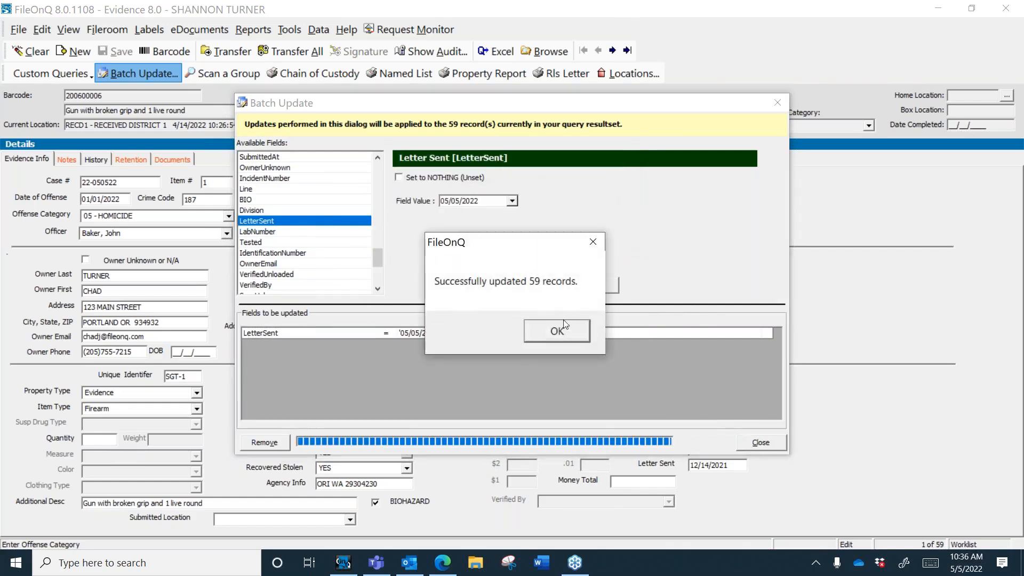
left_click(557, 331)
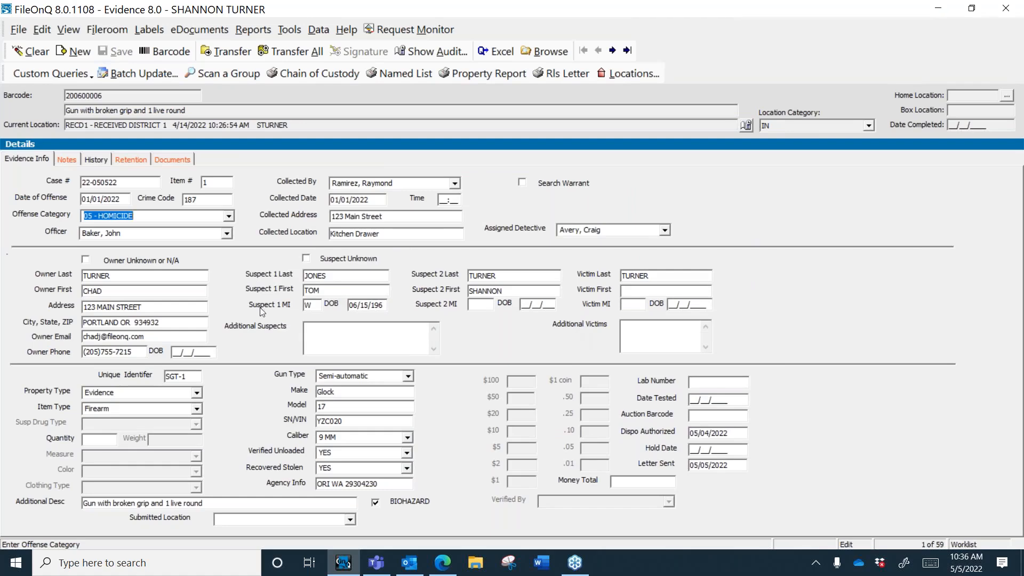
Step: Cancel a new Batch Update without changes, then clear the evidence form with Alt+C
left_click(62, 76)
left_click(134, 83)
left_click(70, 73)
left_click(148, 77)
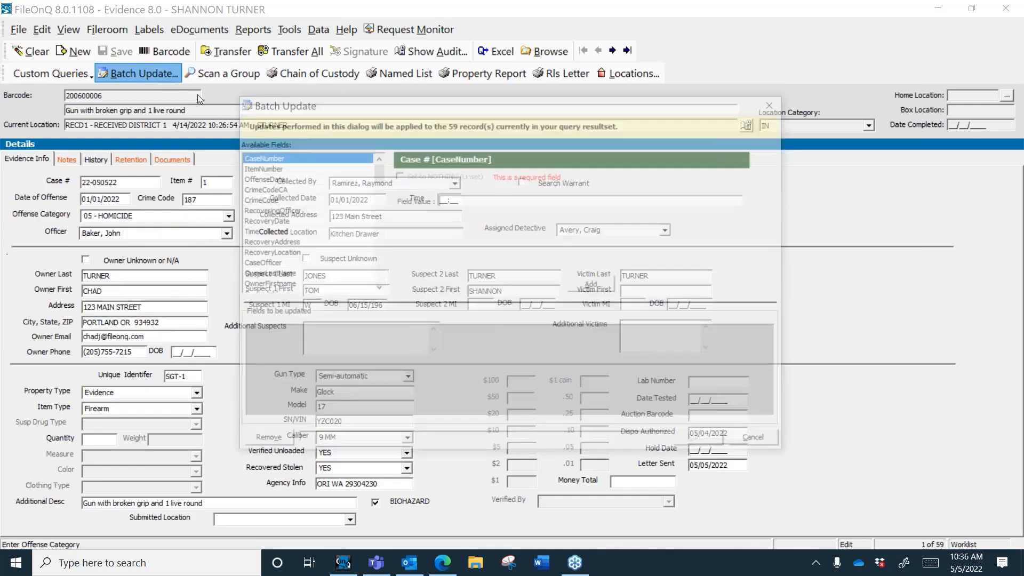
left_click_drag(377, 172, 375, 293)
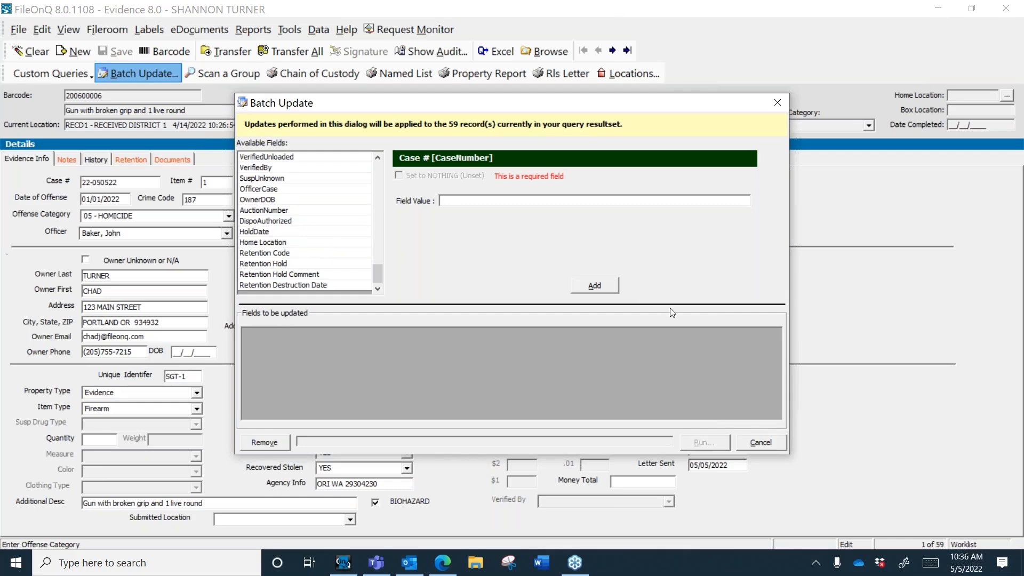
left_click(754, 440)
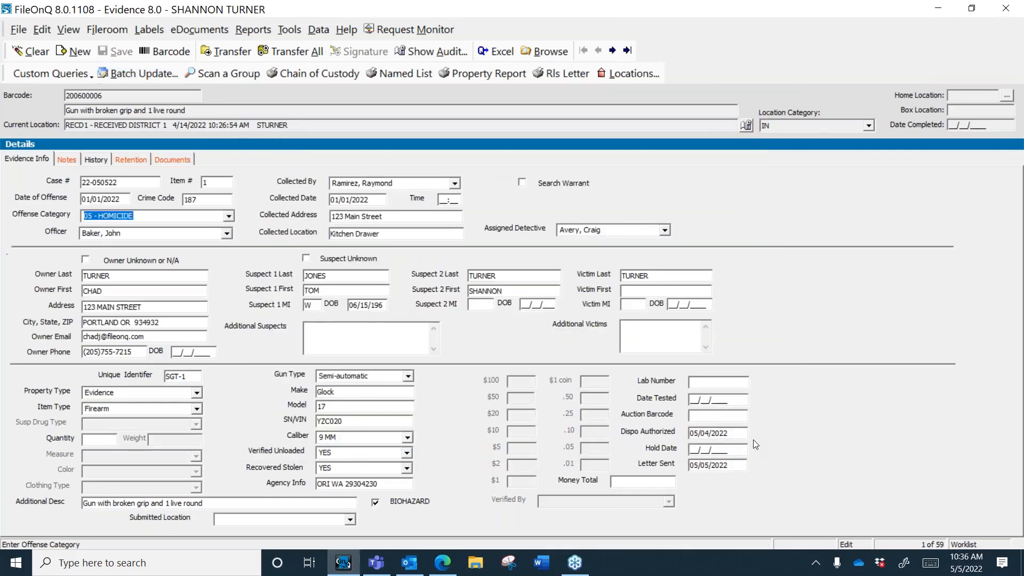
left_click(198, 216)
key("alt+c")
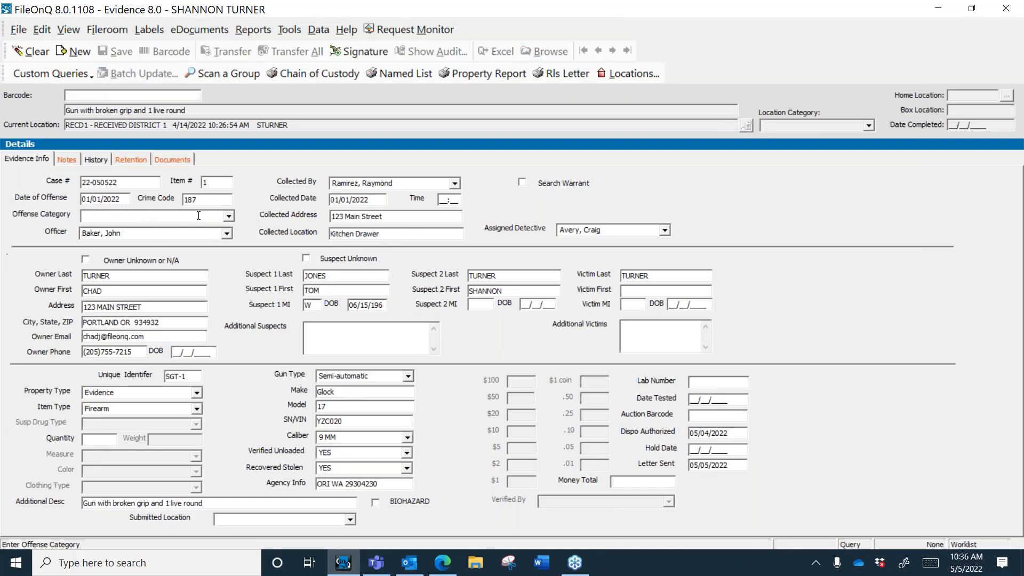
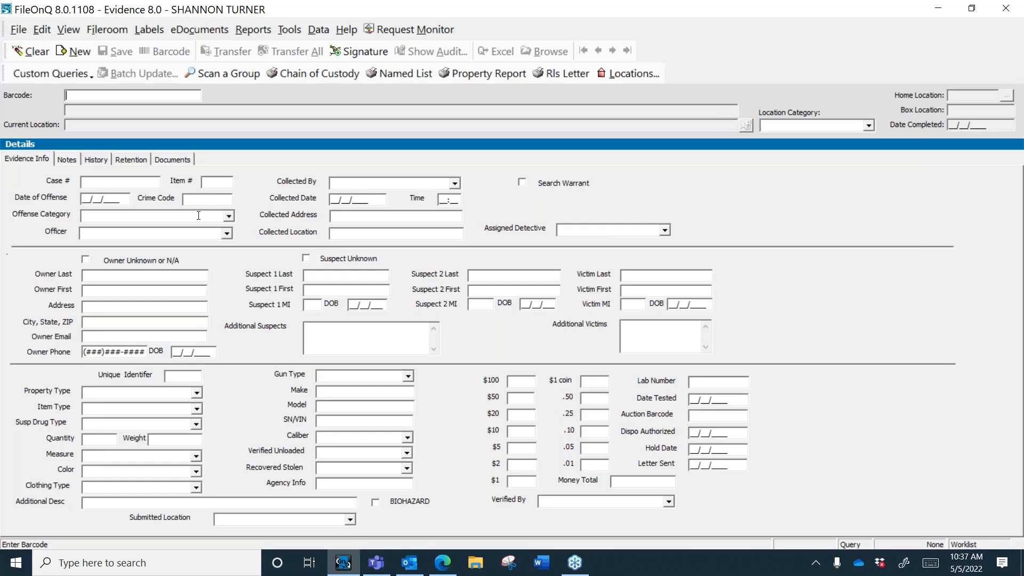
Step: Query items collected by the current user under a search warrant for 05 - HOMICIDE, returning 40 records
left_click(150, 183)
left_click(455, 184)
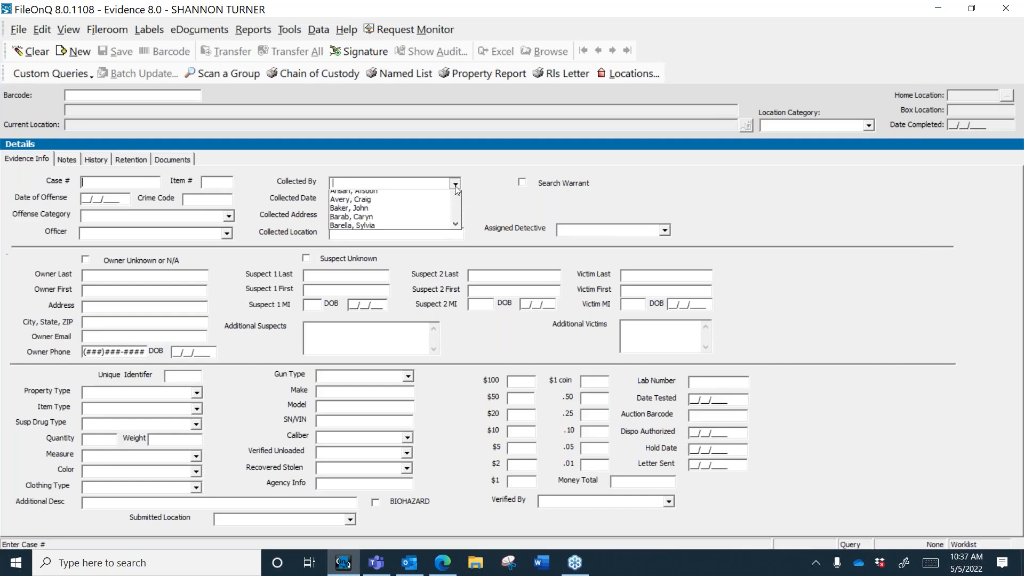
left_click(376, 204)
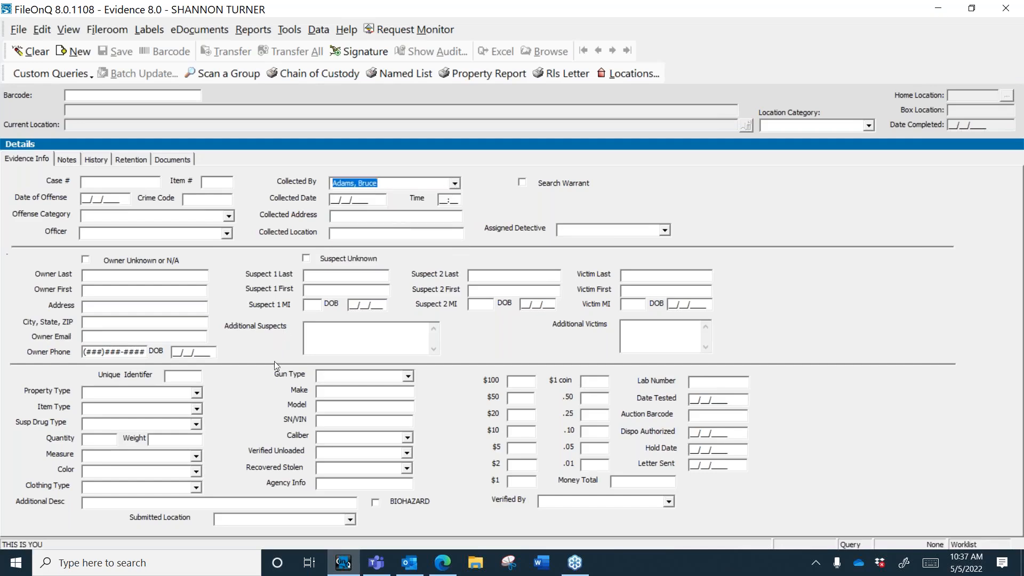
left_click(522, 183)
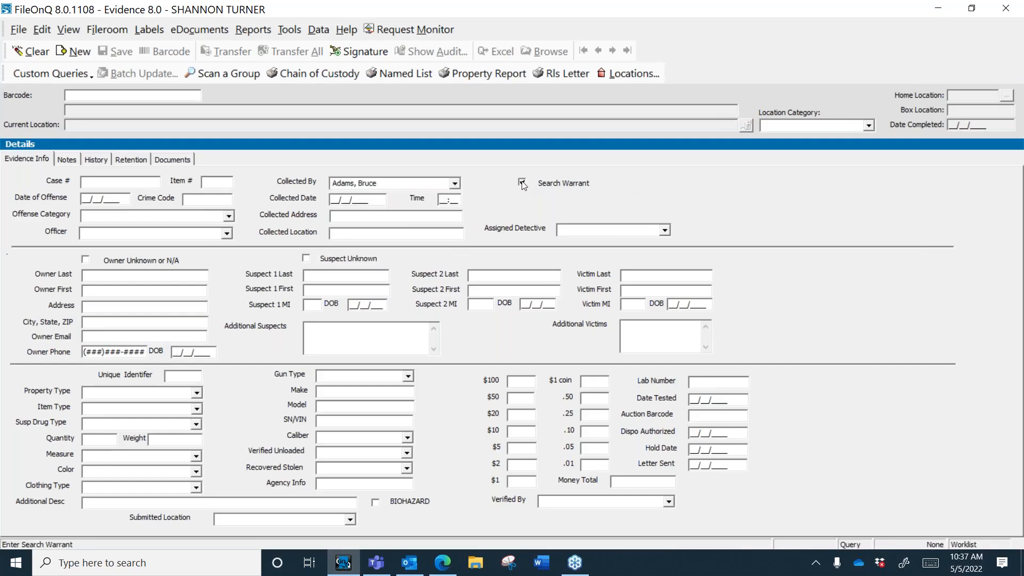
left_click(229, 216)
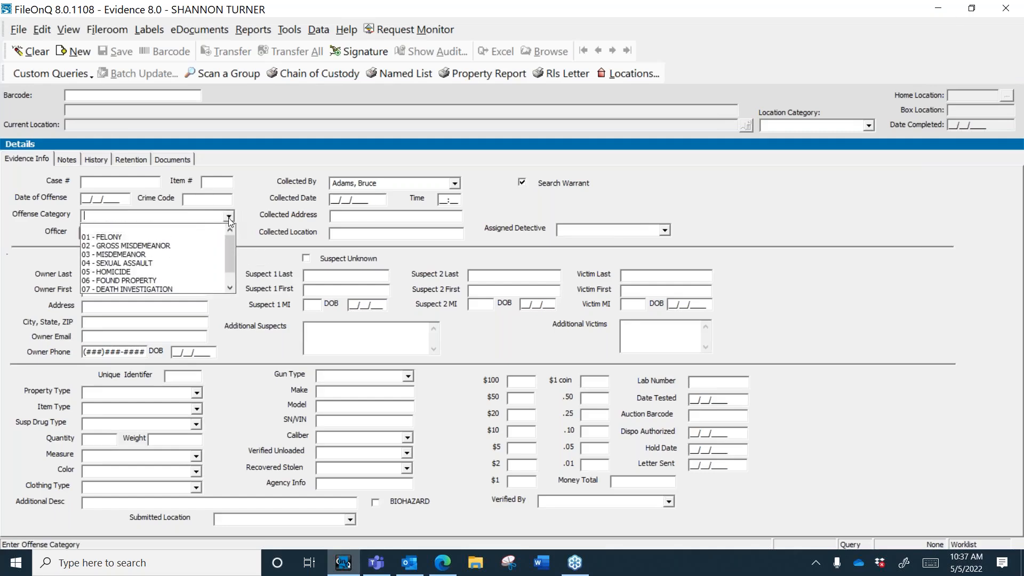
left_click(196, 272)
key("Return")
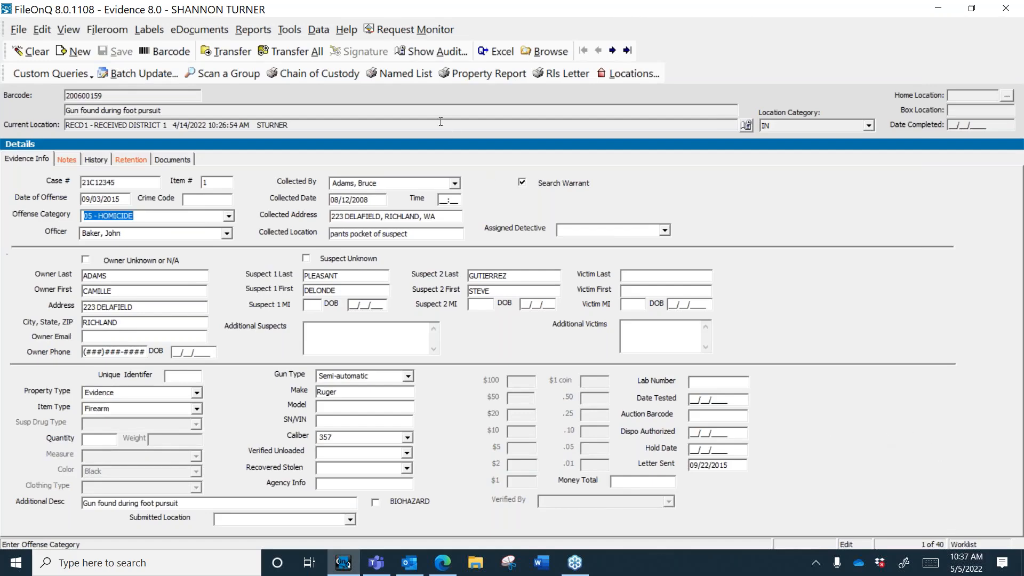
Step: In the browse list, sort by Location and Case #, then check items 200600372 through 200600390
left_click(545, 52)
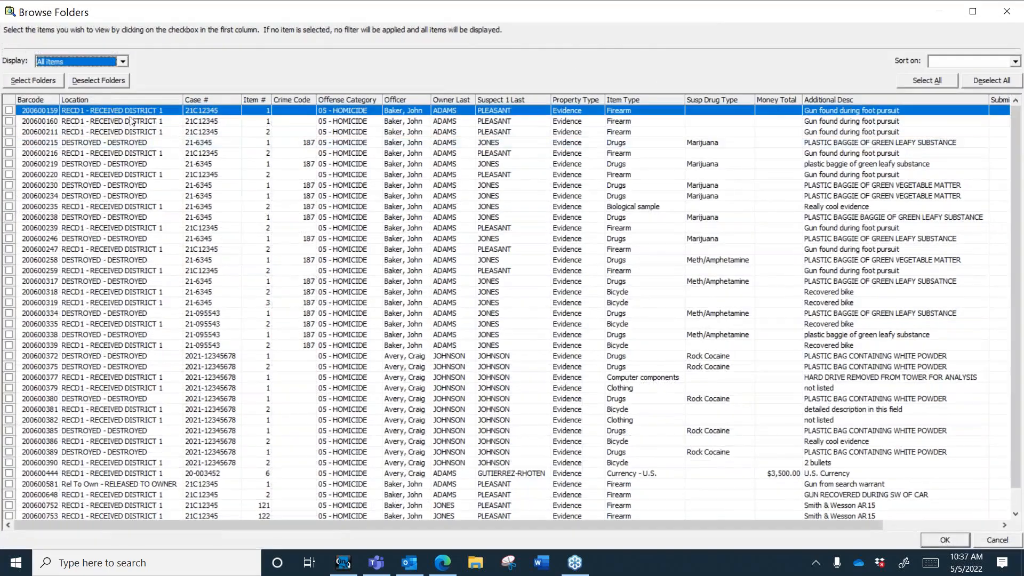
left_click(139, 100)
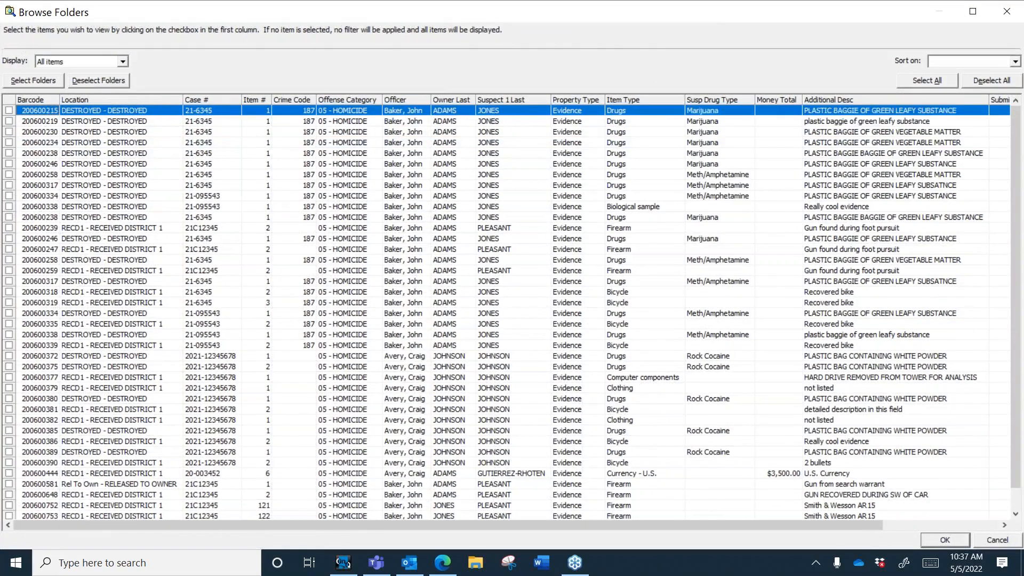
left_click(139, 99)
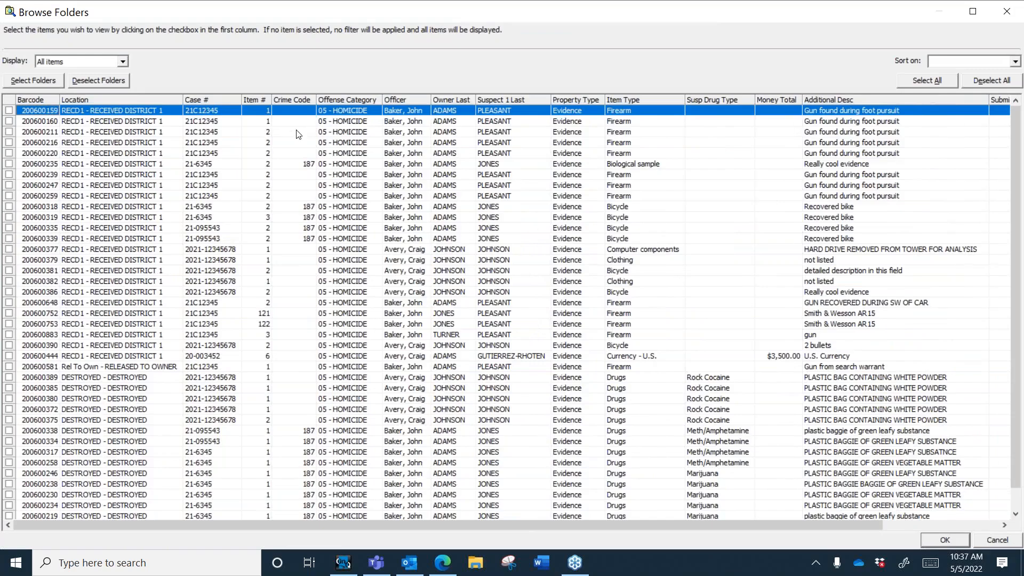
left_click(213, 100)
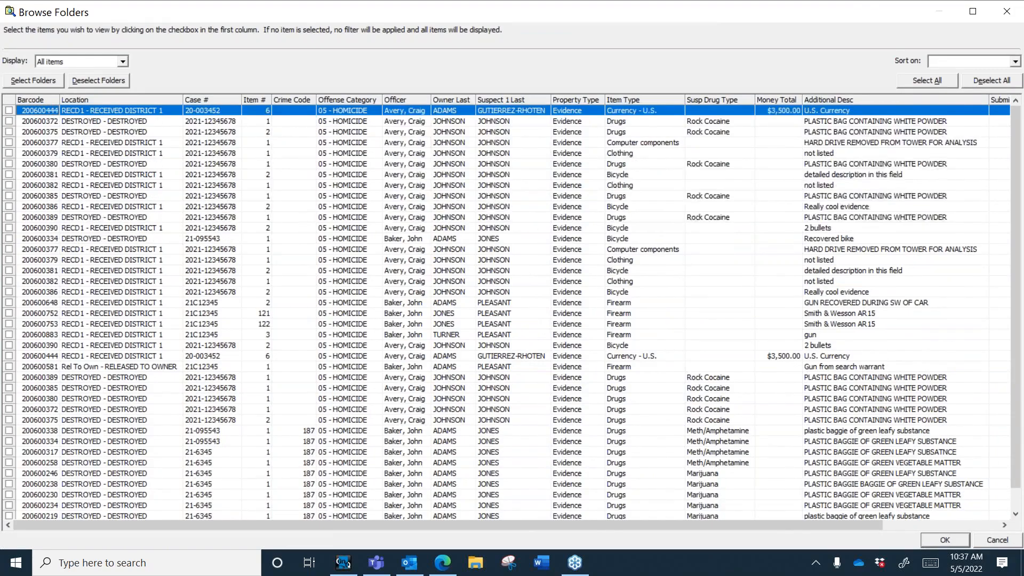
left_click(229, 122)
left_click_drag(229, 125, 233, 231)
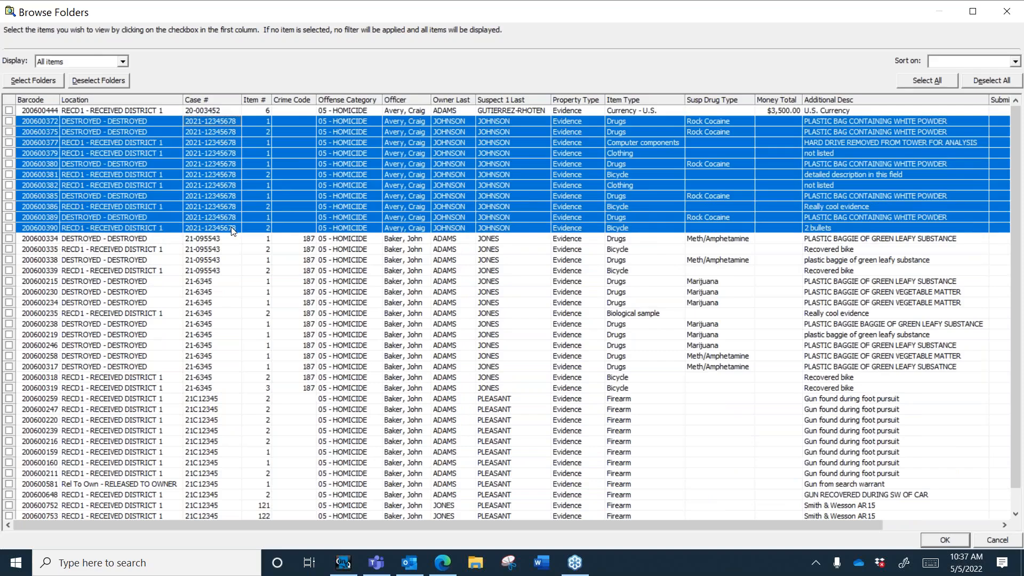
left_click(52, 84)
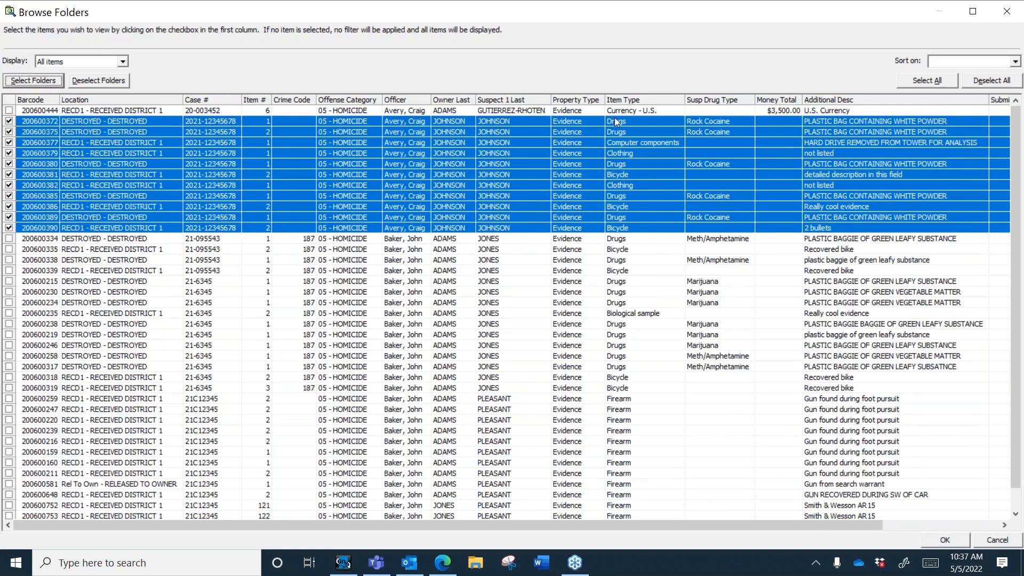
Step: Sort by Susp Drug Type, check five more rows (200600317–200600380), and show only checked items
left_click(705, 100)
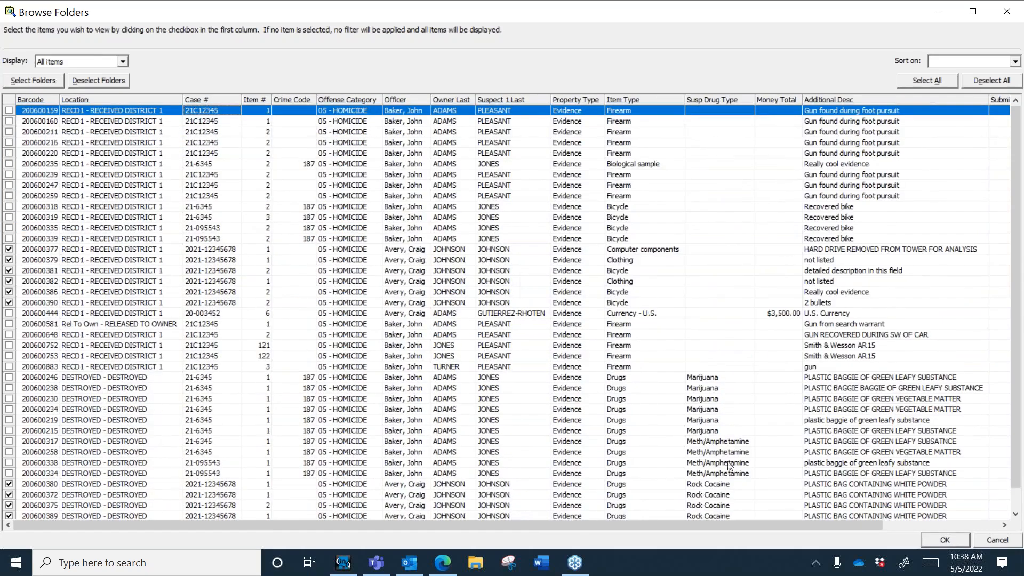
left_click_drag(734, 443, 735, 486)
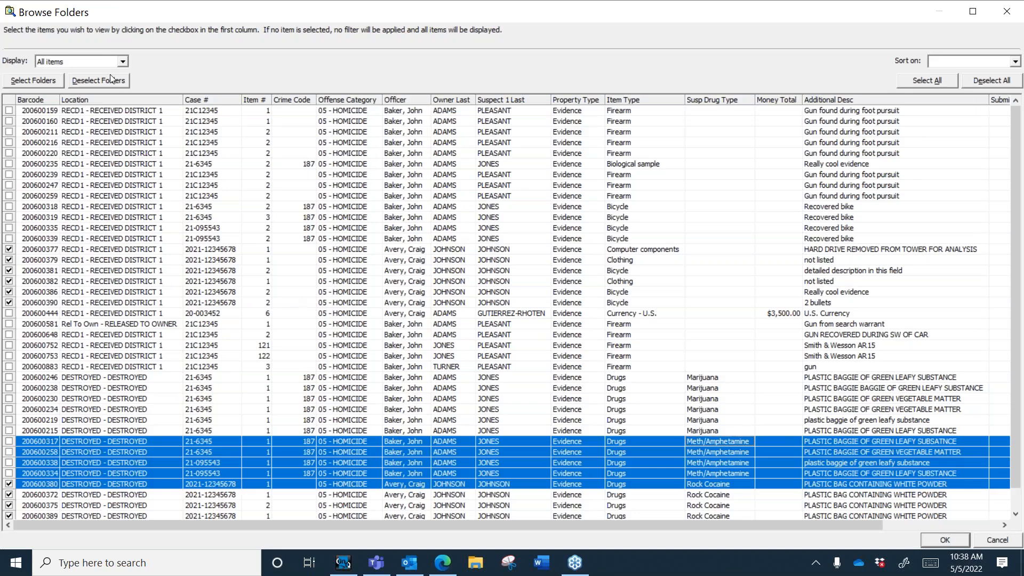
left_click(53, 81)
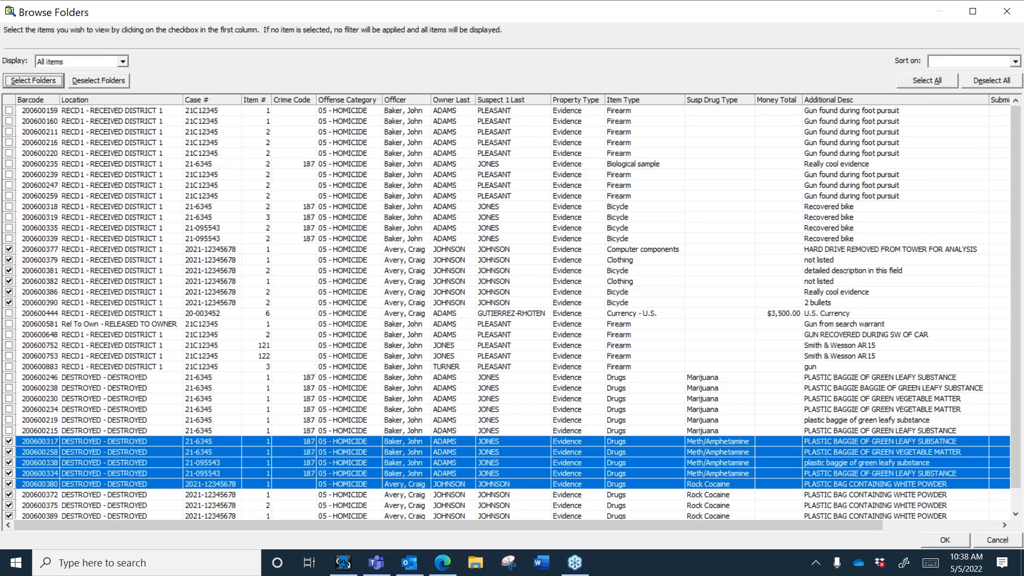
left_click(944, 540)
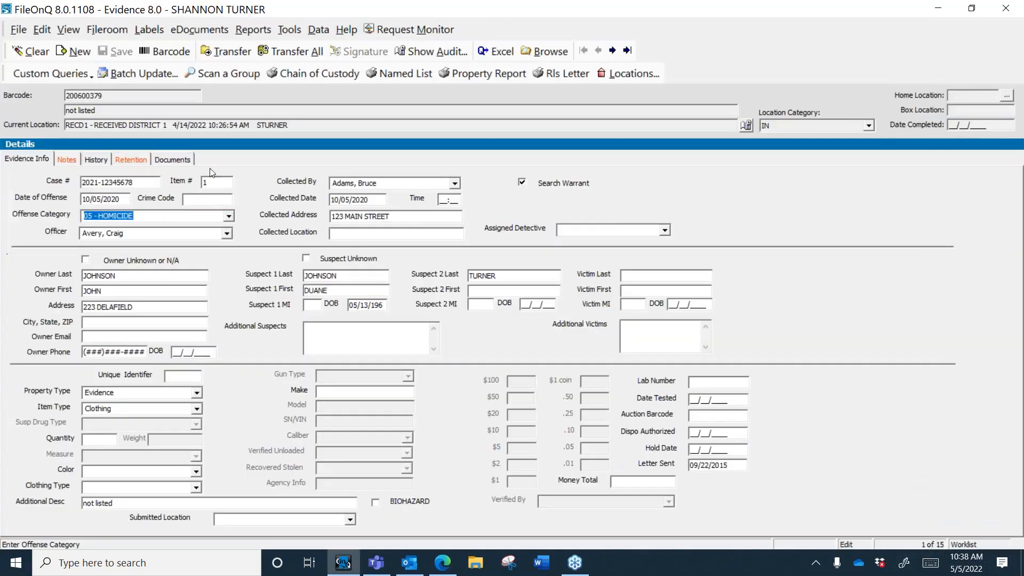
Step: Uncheck all items in the browse list, sort by Location, restore all 40 records, and clear the form
left_click(208, 216)
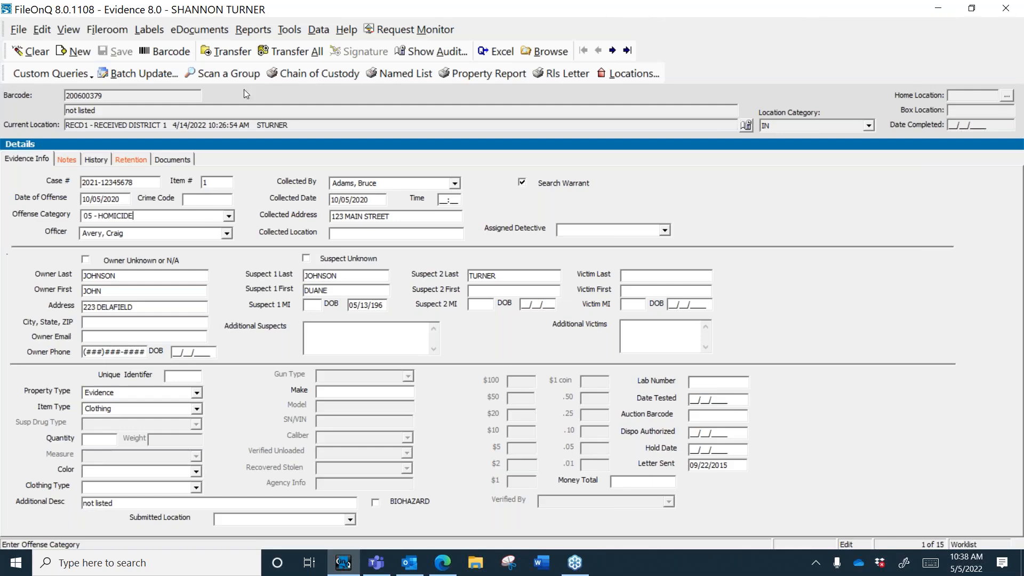
left_click(546, 51)
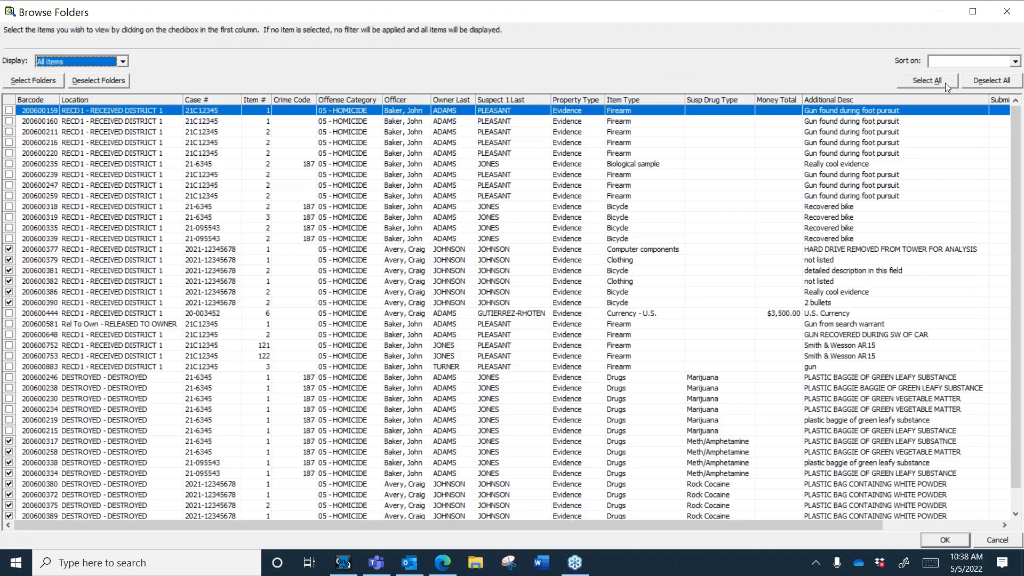
left_click(973, 83)
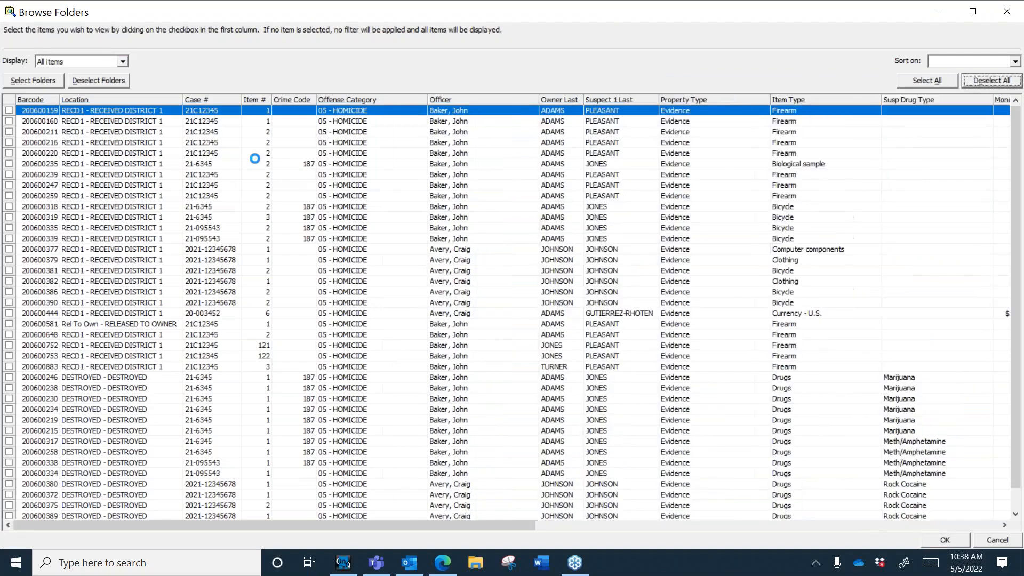
left_click(115, 100)
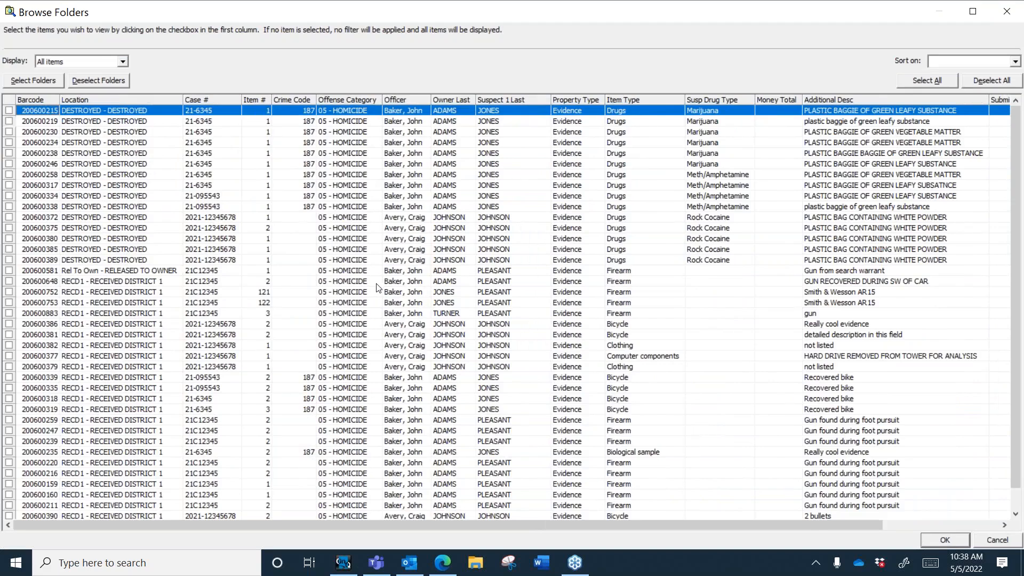
left_click(934, 546)
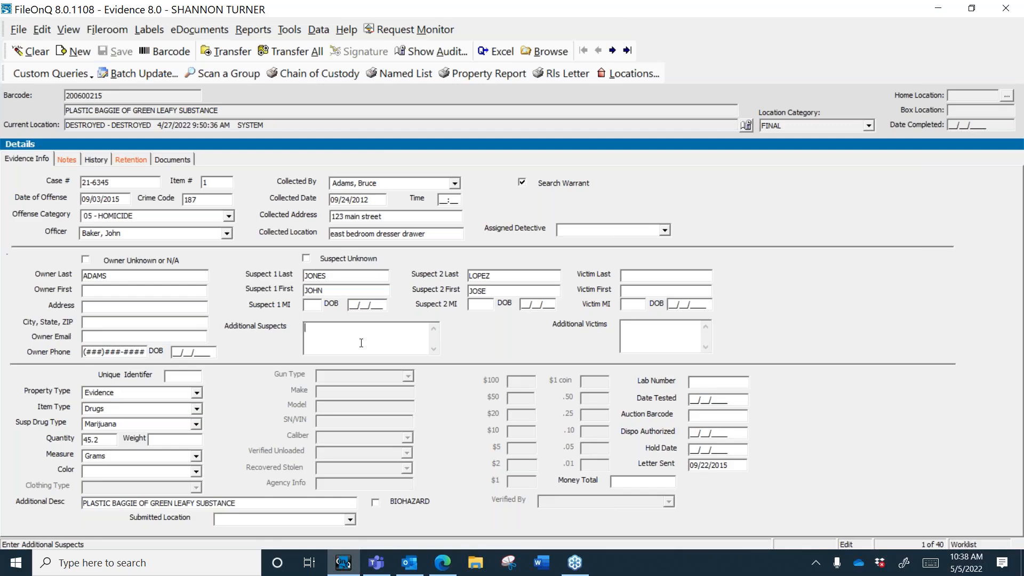
key("alt+c")
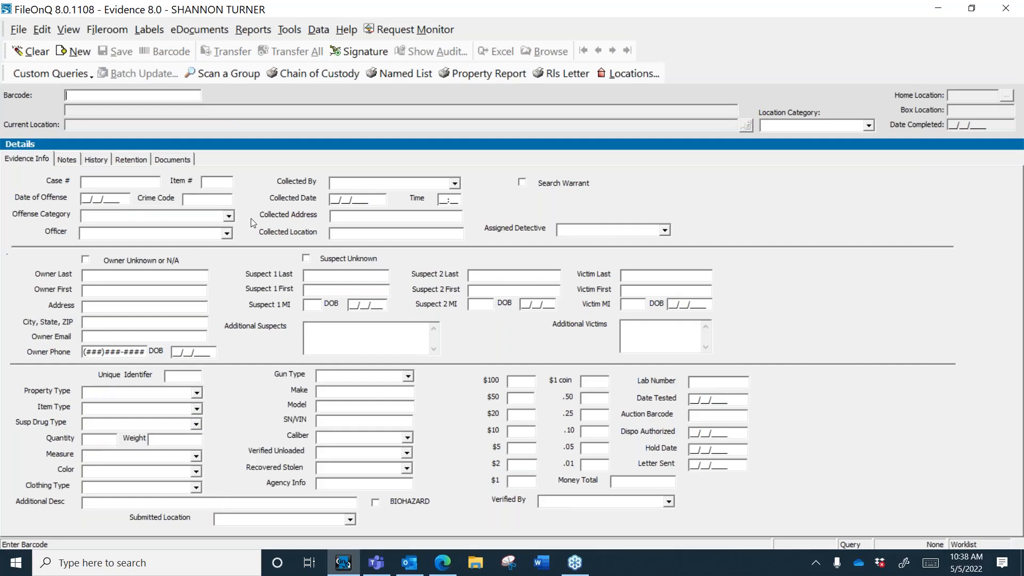
left_click(144, 183)
type("22*")
left_click(338, 393)
type("GLOCK")
left_click(229, 216)
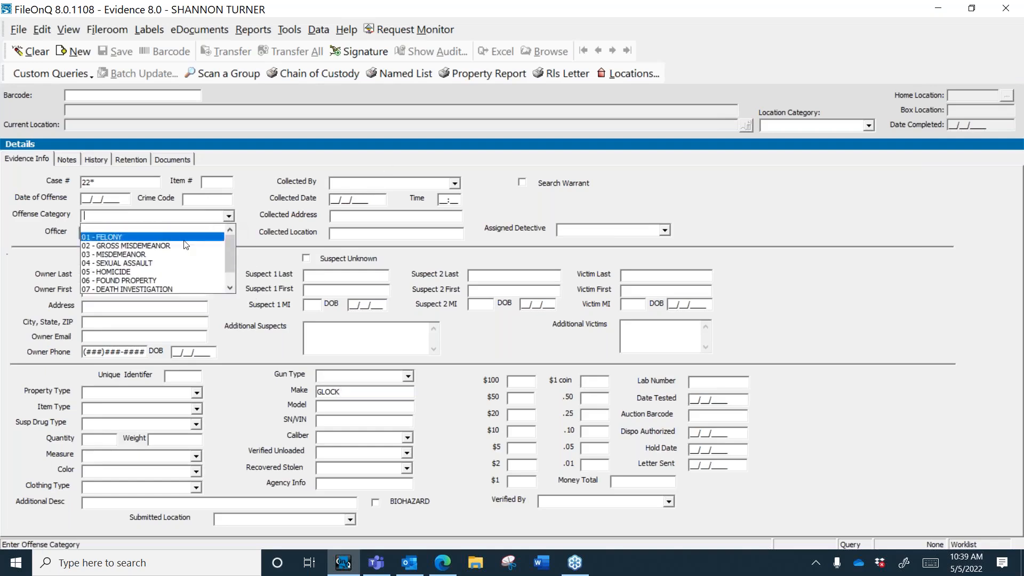
left_click(123, 269)
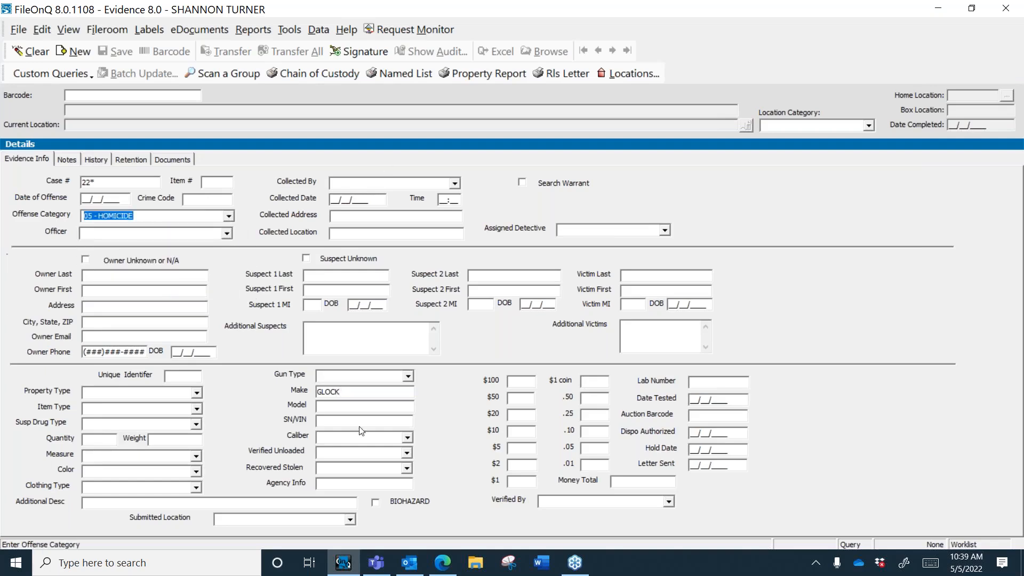
left_click(382, 421)
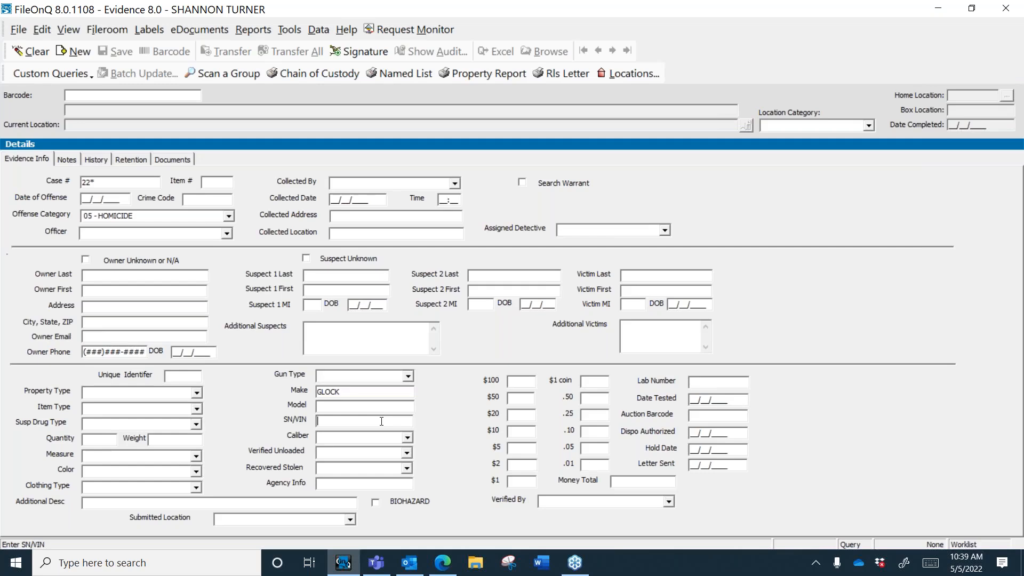
type("*99")
key("BackSpace")
key("BackSpace")
key("BackSpace")
type("99*")
key("BackSpace")
key("BackSpace")
key("BackSpace")
type("*99")
key("alt+c")
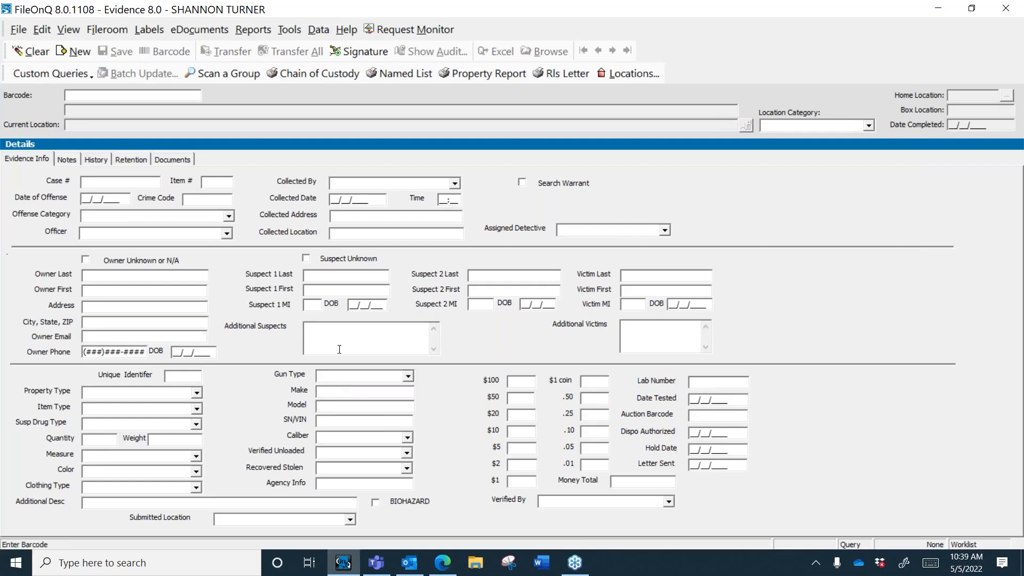
left_click(869, 125)
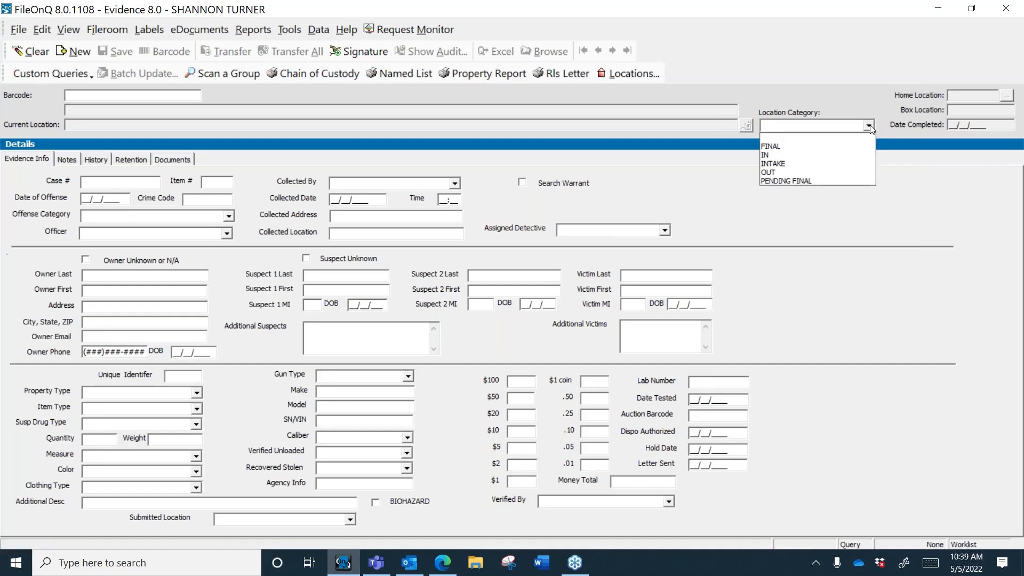
left_click(870, 125)
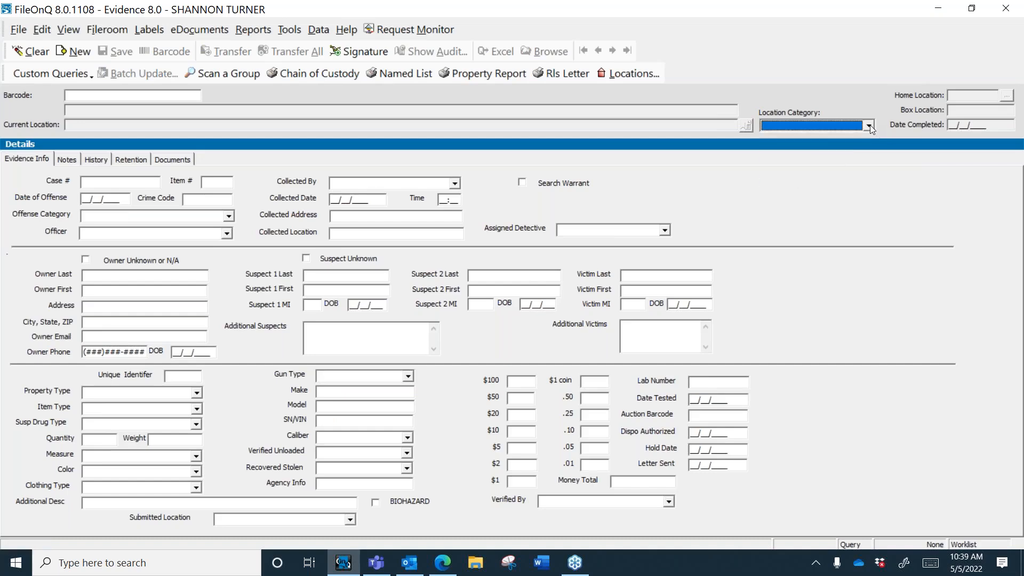
left_click(198, 407)
type("FIRE")
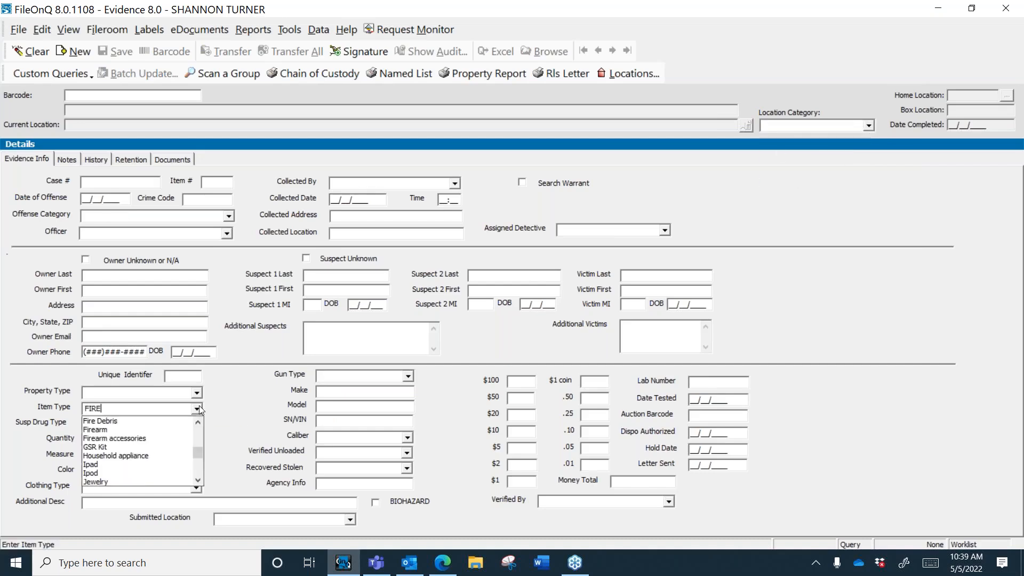
left_click(162, 429)
left_click(344, 394)
type("GLOCK")
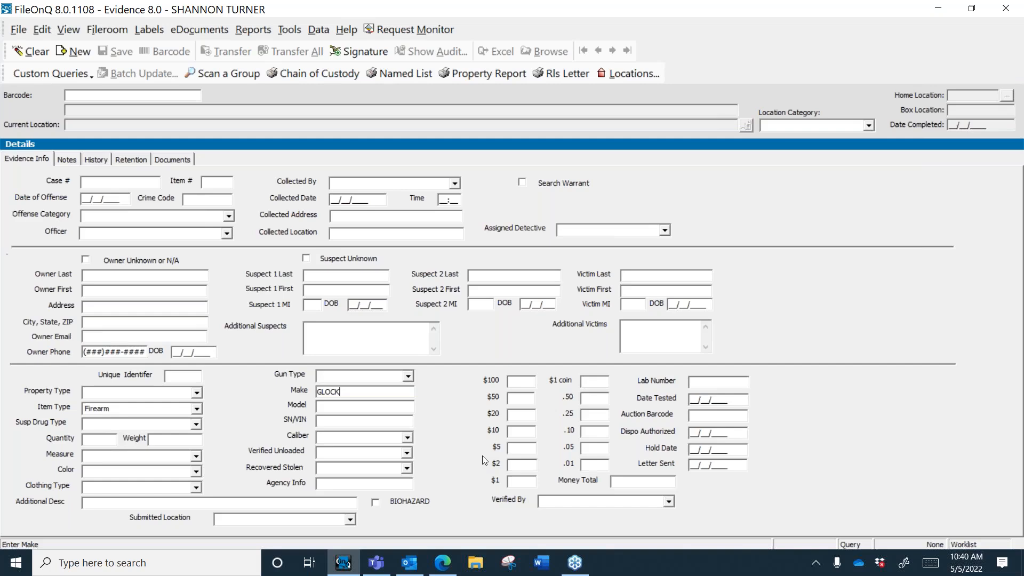
left_click(868, 125)
left_click(780, 153)
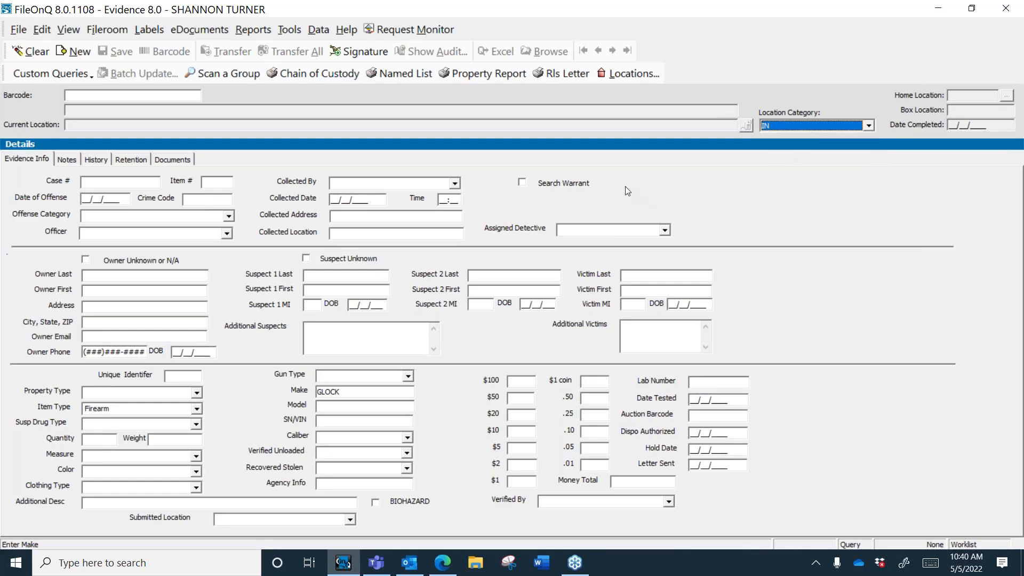
key("Return")
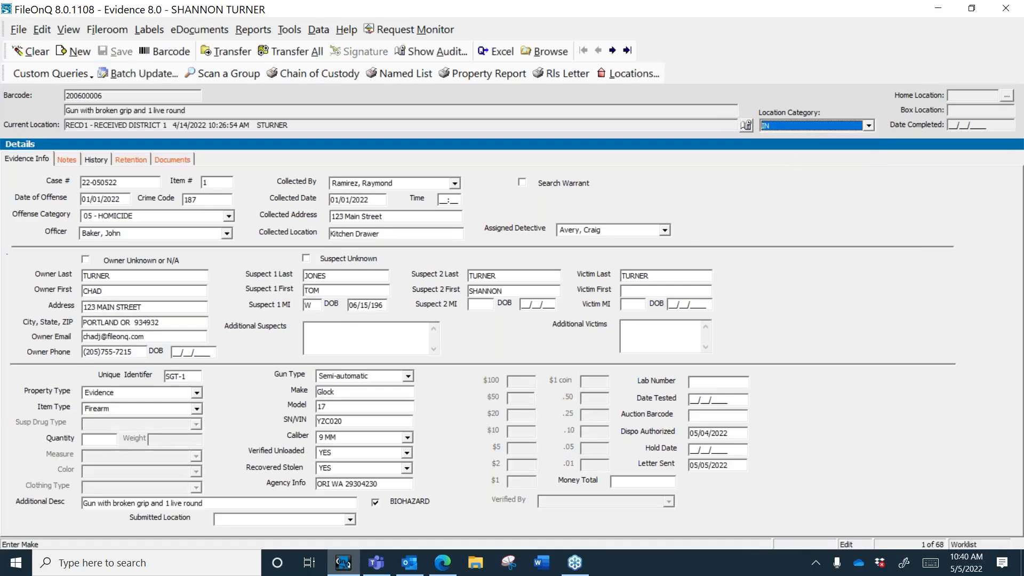
left_click(184, 392)
key("Escape")
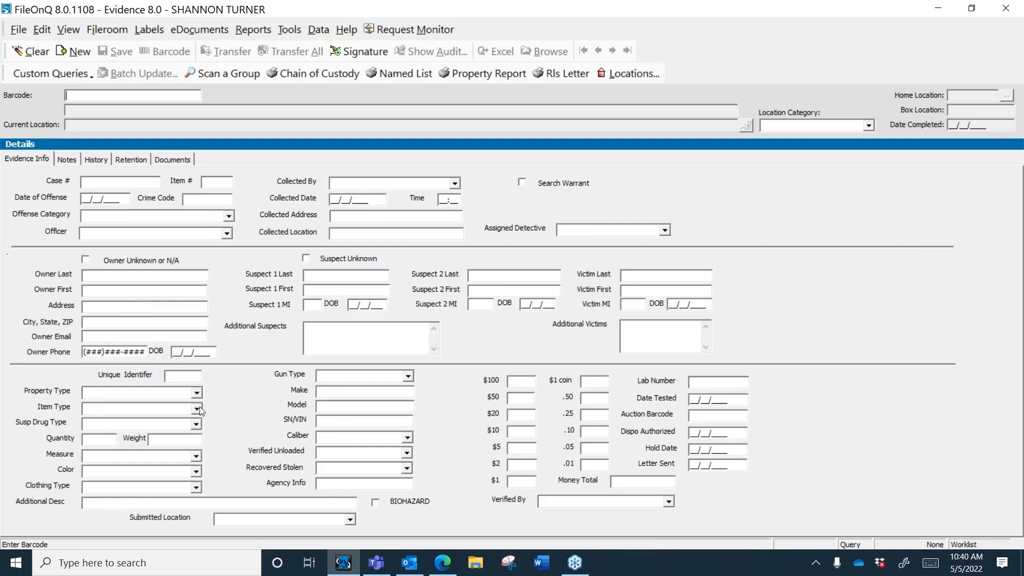
left_click(199, 406)
type("SEX")
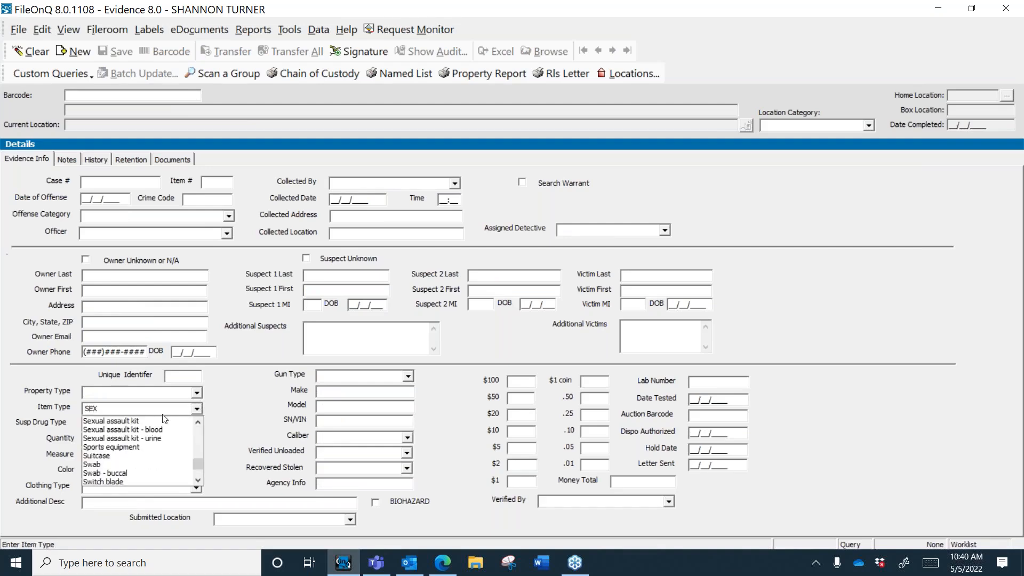
key("Return")
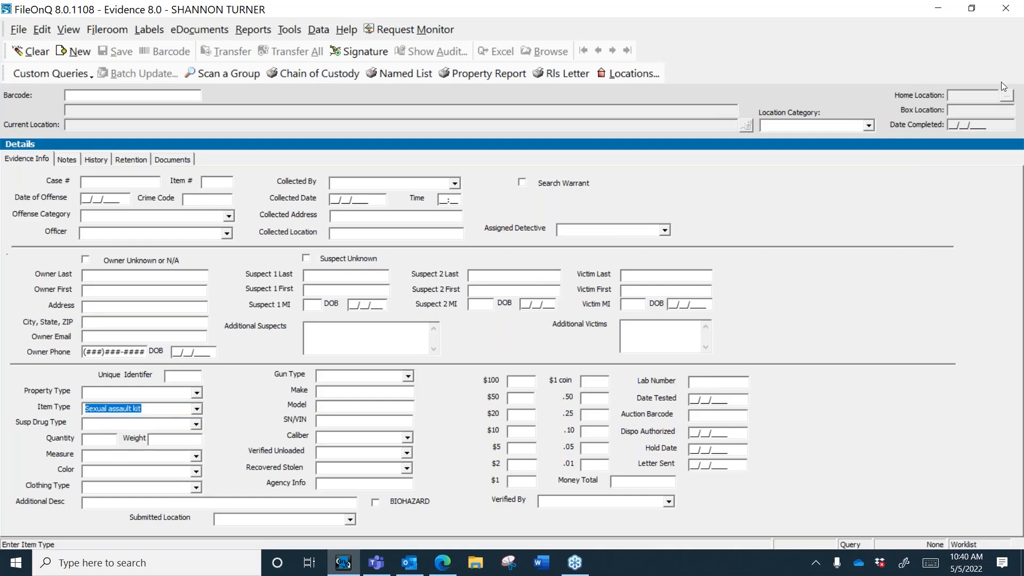
left_click(868, 126)
left_click(780, 155)
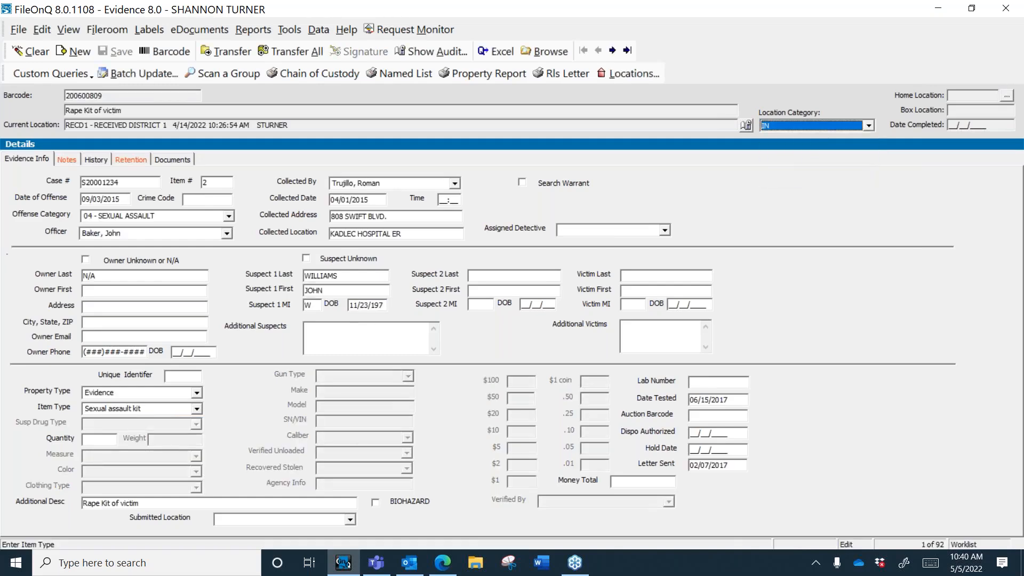
left_click(31, 52)
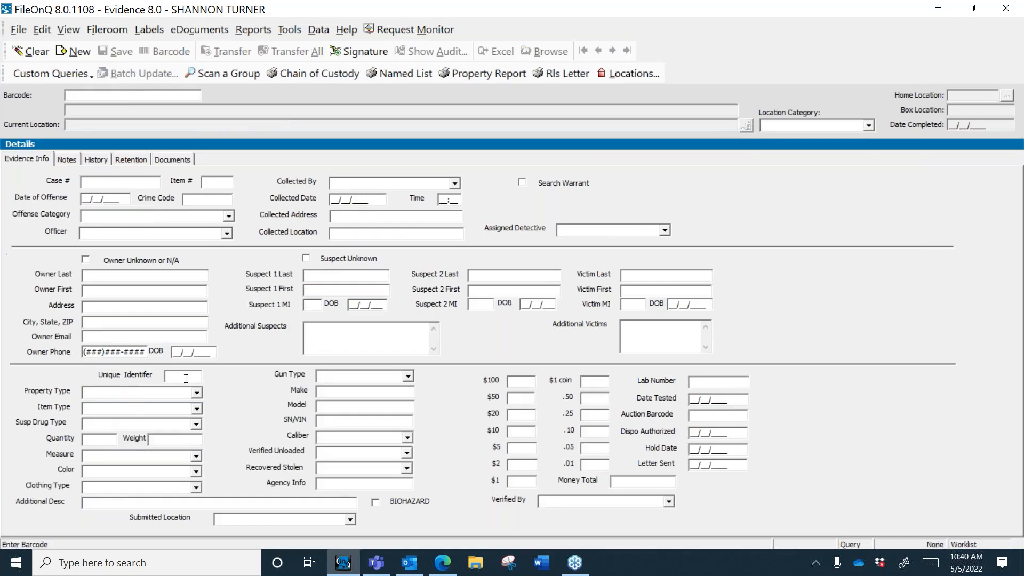
left_click(197, 409)
type("B")
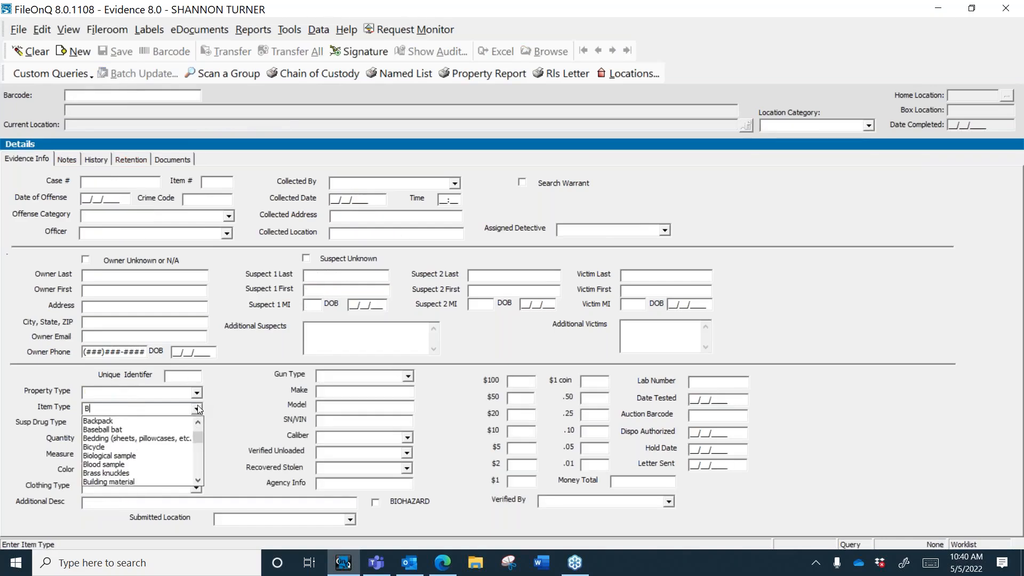
left_click(176, 448)
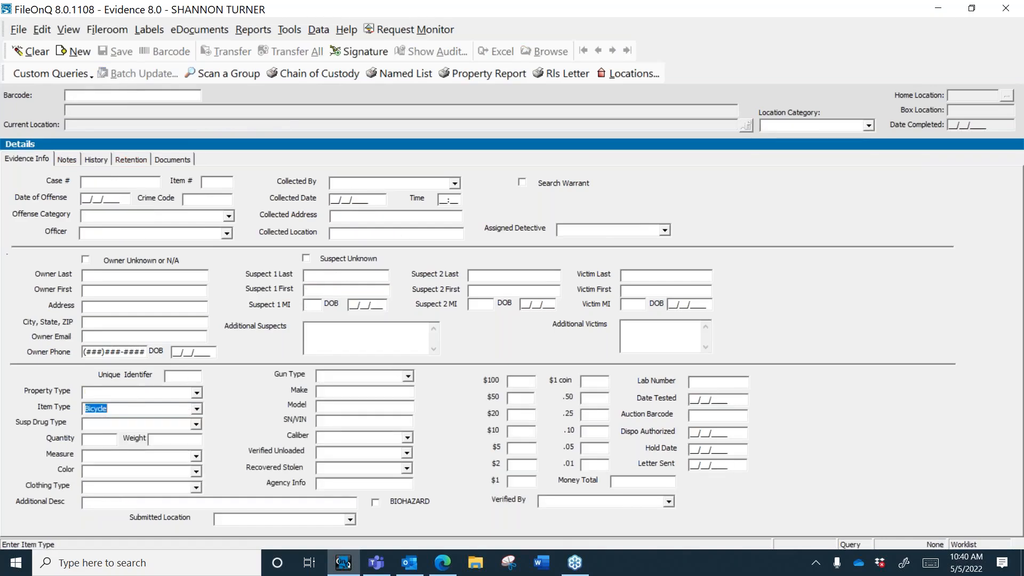
left_click(867, 125)
left_click(764, 179)
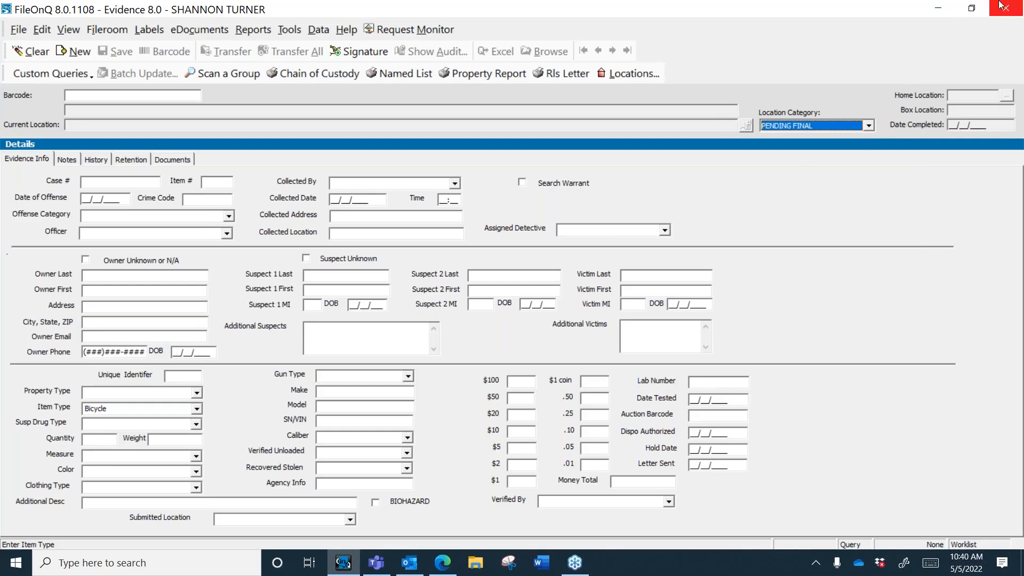
left_click(197, 276)
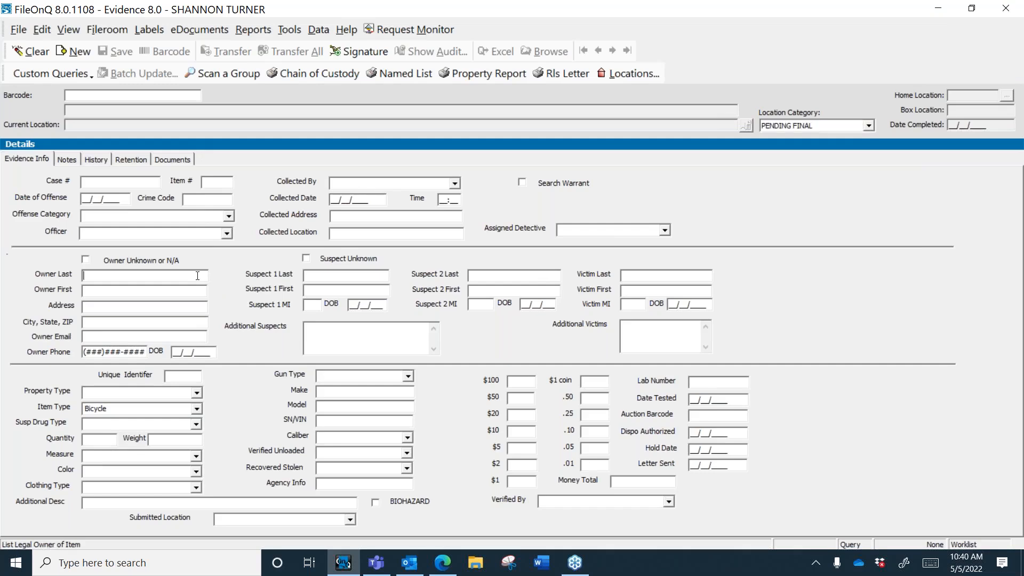
key("alt+c")
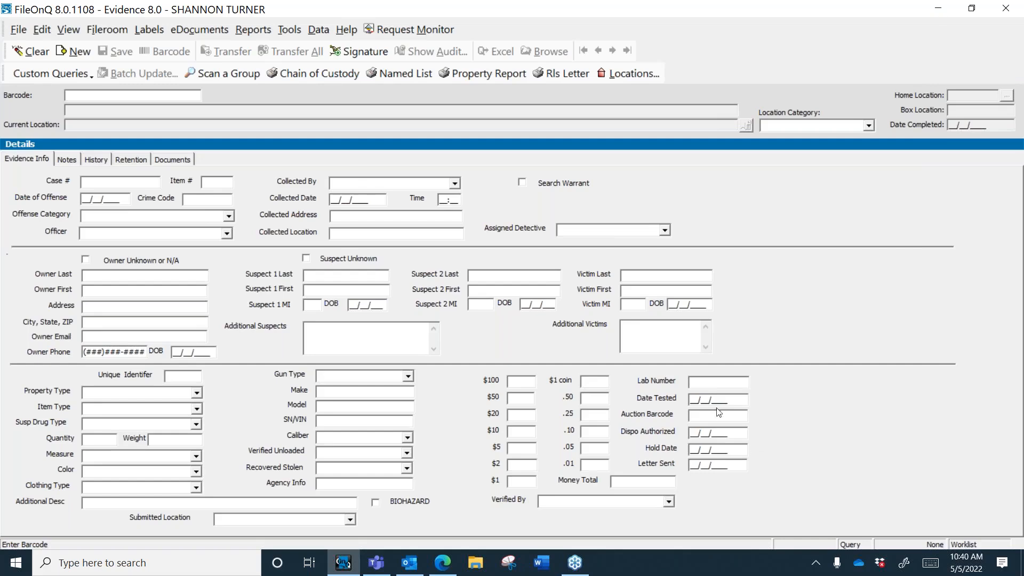
Step: Search Lab Number with the *?* wildcard, loading 23 records, and close the browse list unchanged
left_click(699, 382)
type("*?*")
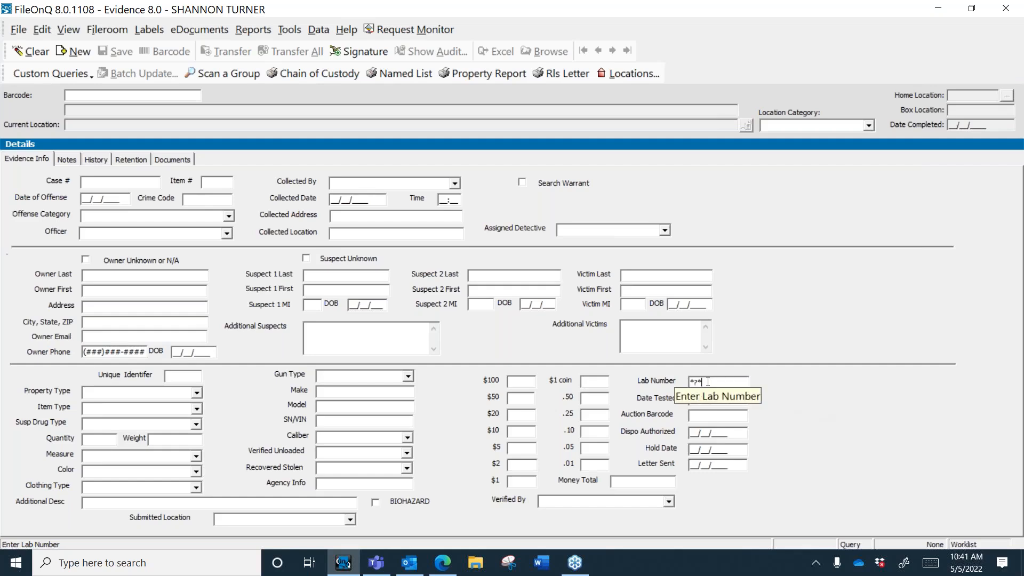
key("Return")
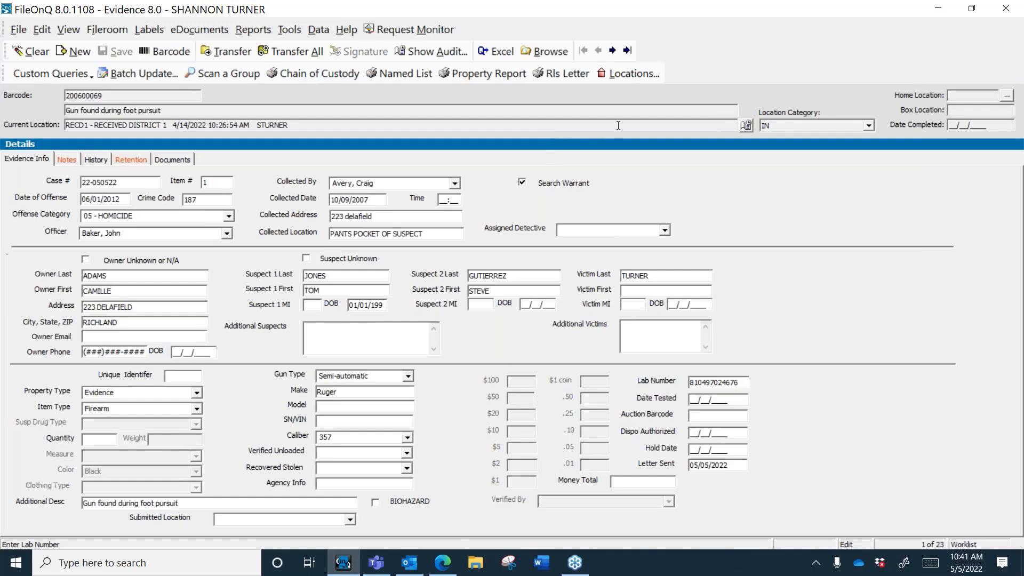
left_click(545, 51)
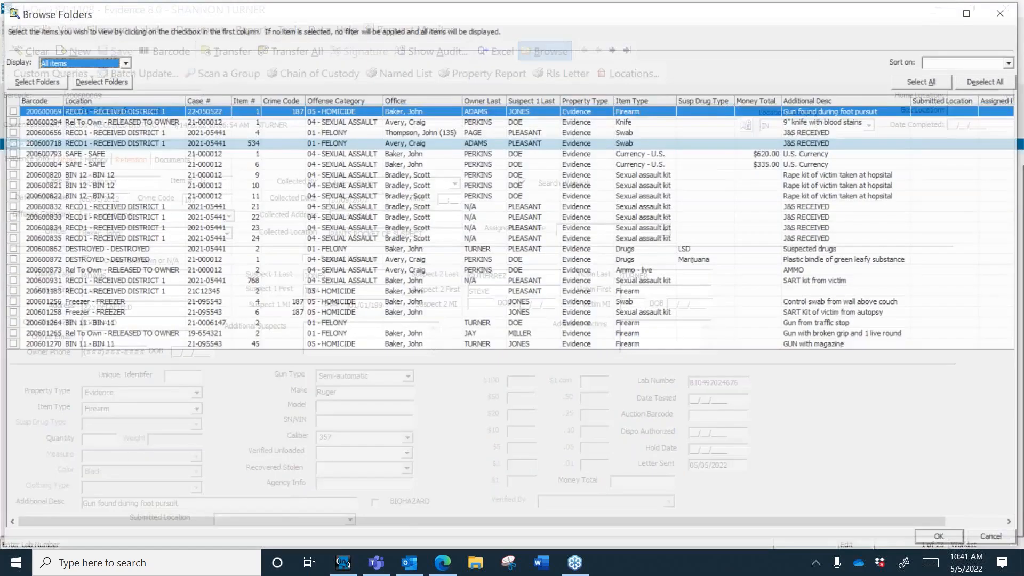
left_click(993, 541)
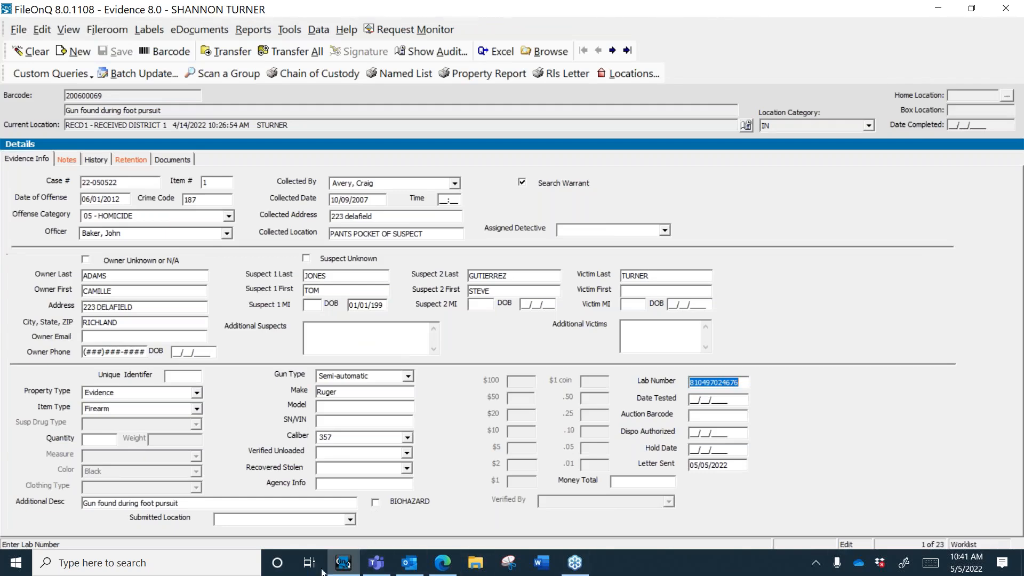
left_click(241, 562)
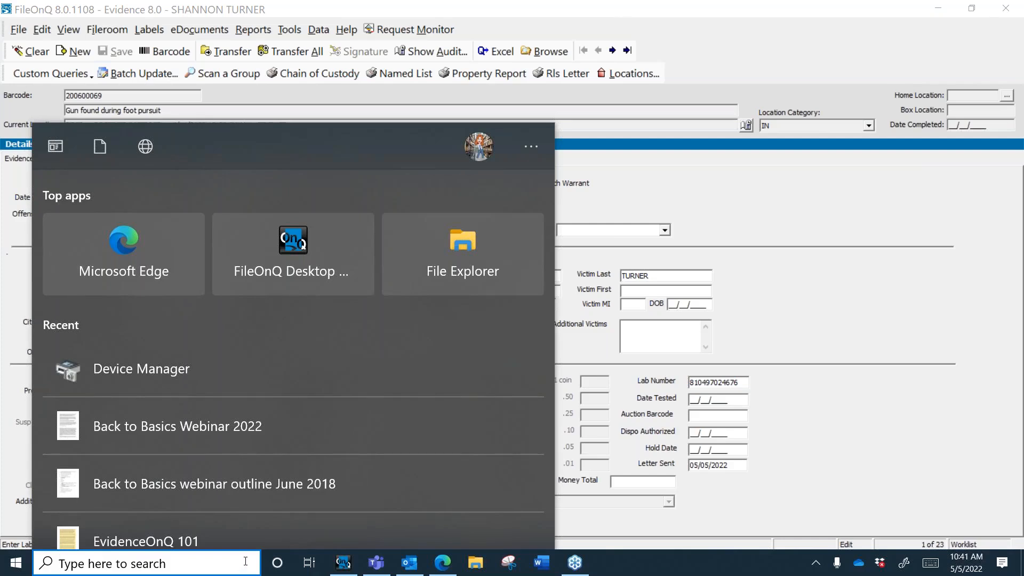
Step: Launch Profiler 8.0 and sign in with the user ID and password, retrying after a failed logon
type("PROFILER")
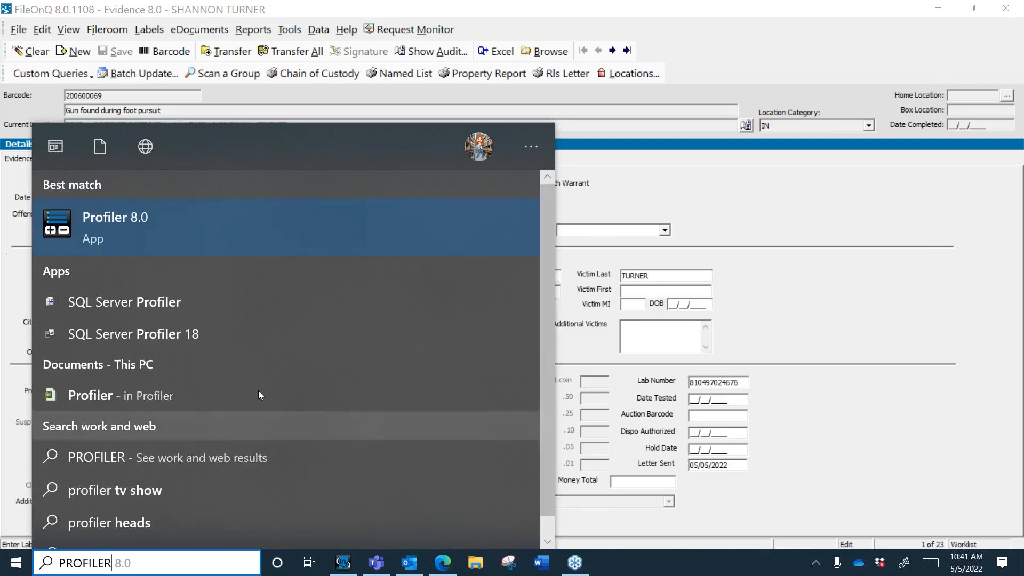
left_click(129, 233)
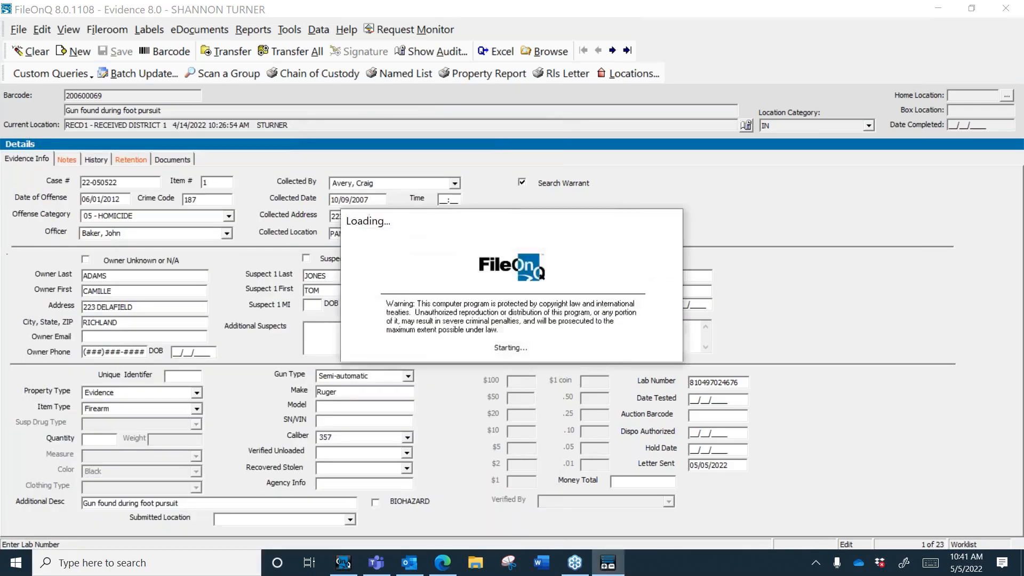
type("SYSTEM")
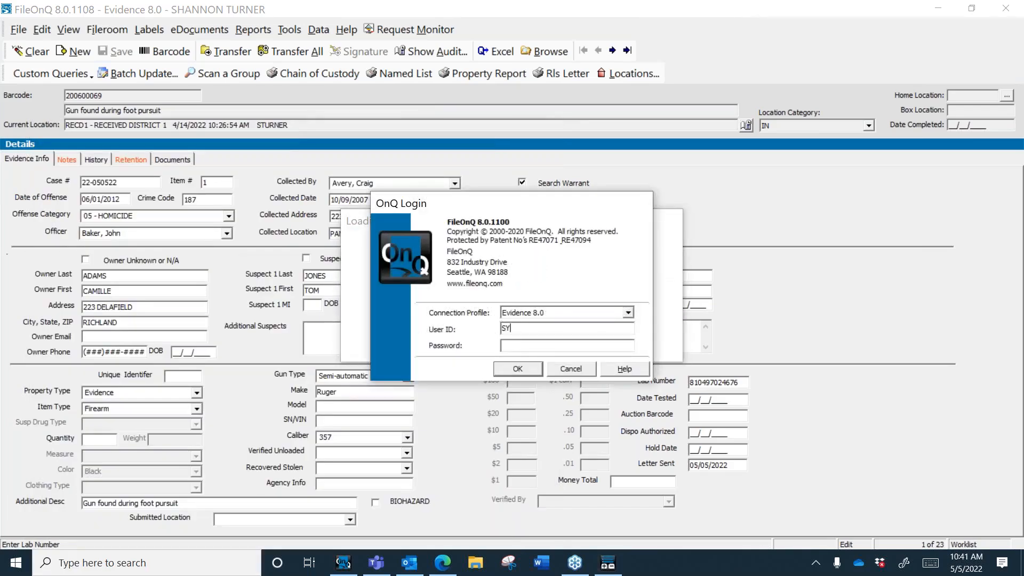
key("Tab")
type("***")
key("Return")
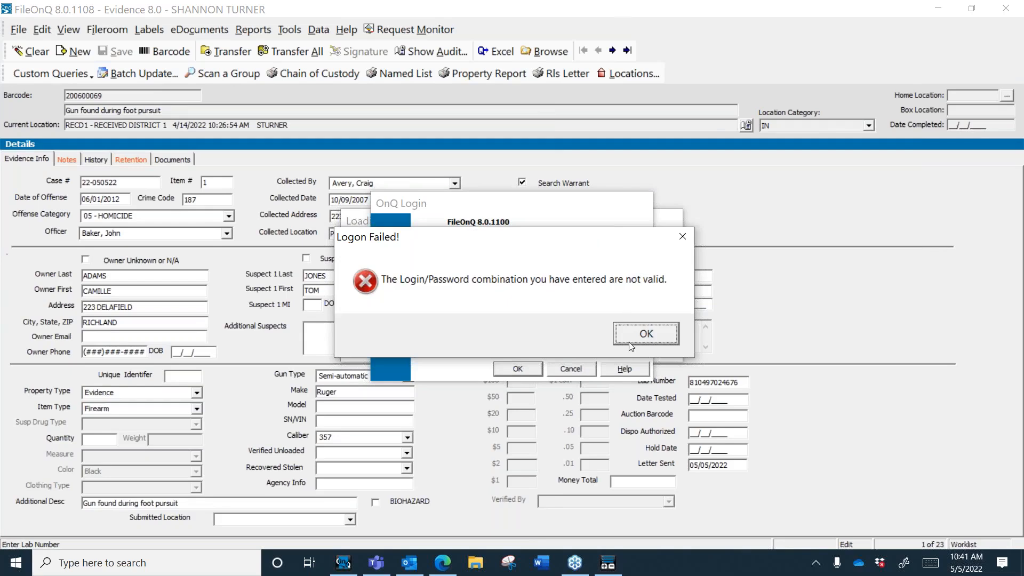
key("Return")
key("BackSpace")
key("BackSpace")
key("BackSpace")
type("***")
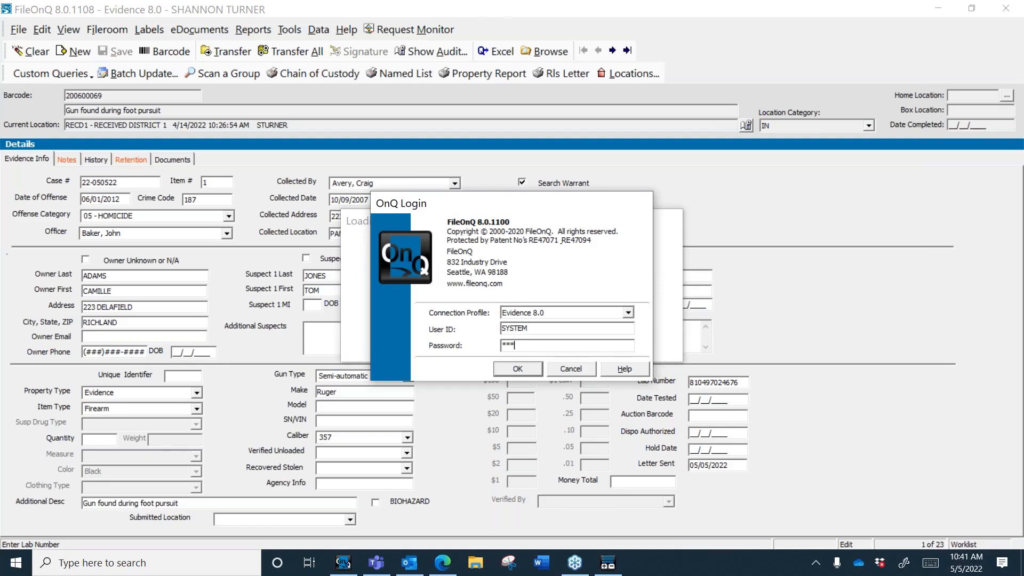
key("Return")
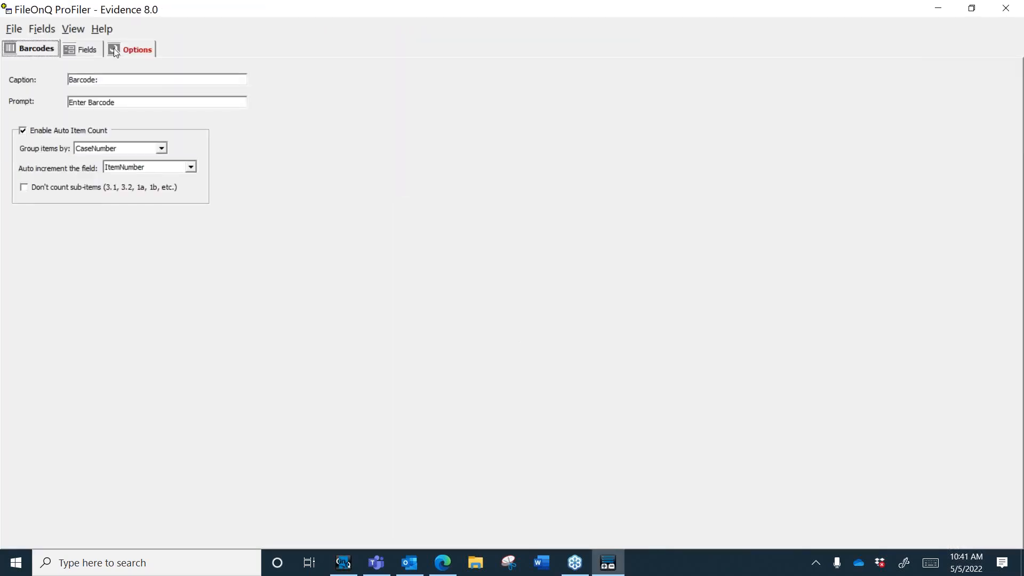
Step: Show the Fields layout designer, clear the Evidence record with Escape, and return to ProFiler
left_click(85, 49)
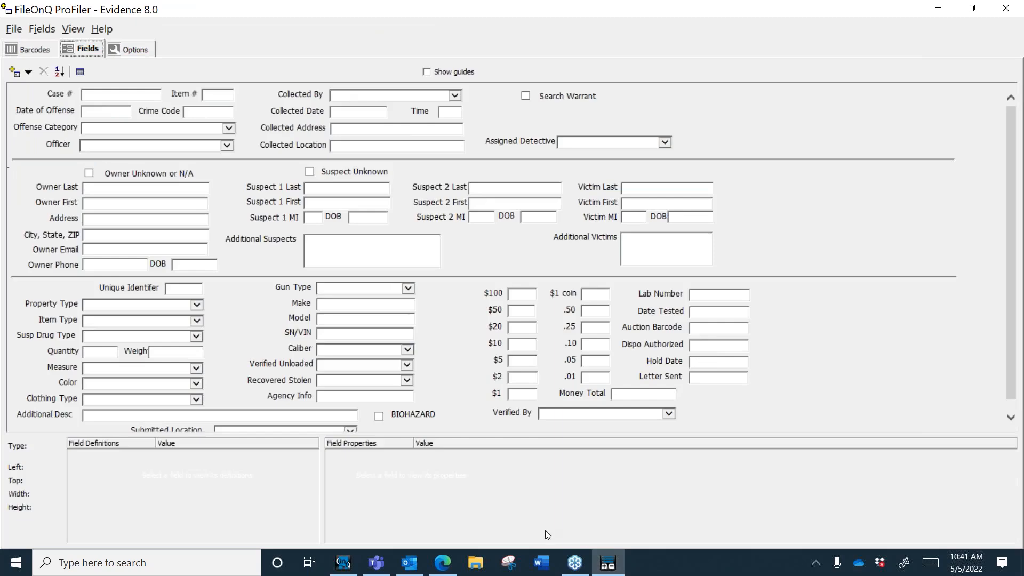
left_click(343, 562)
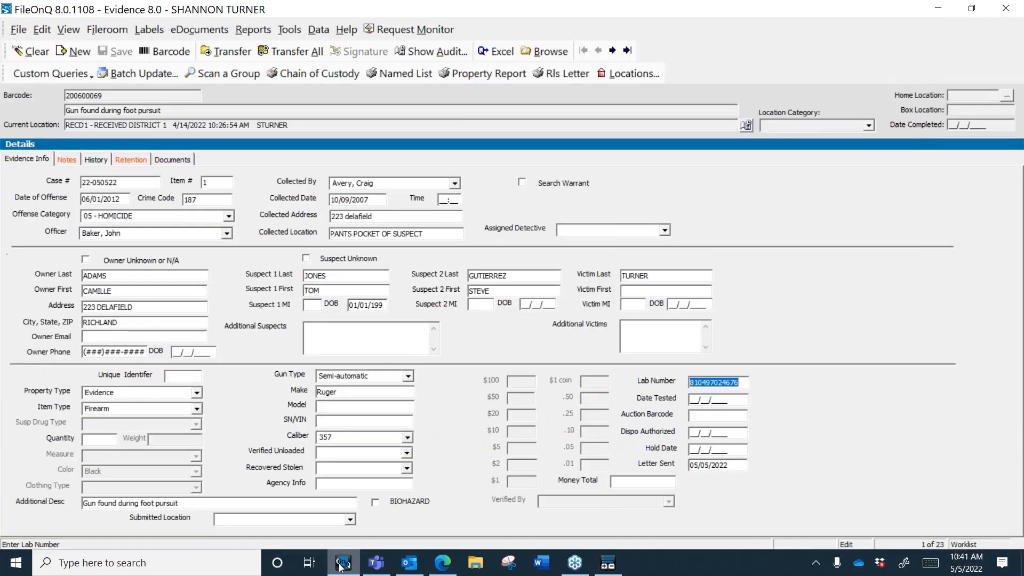
key("Escape")
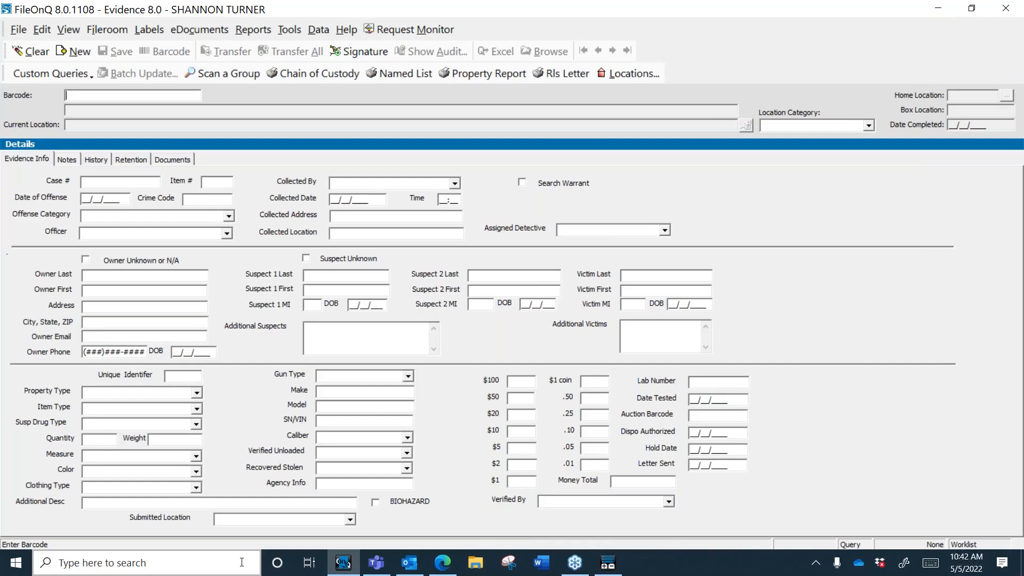
mouse_move(613, 567)
left_click(607, 563)
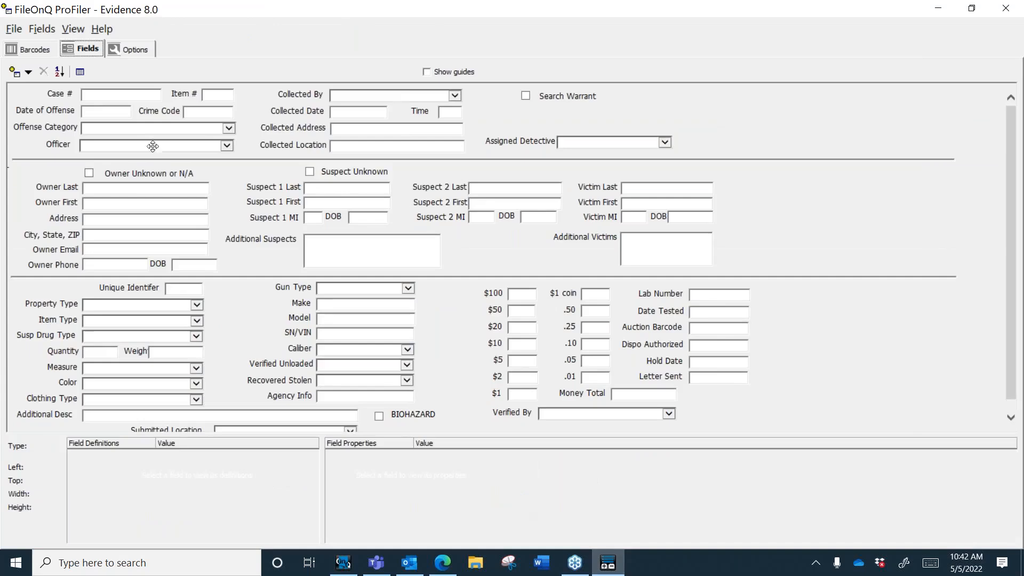
Step: Make the Model, SN/VIN and Caliber fields appear in browse lists, then minimize ProFiler
left_click(172, 188)
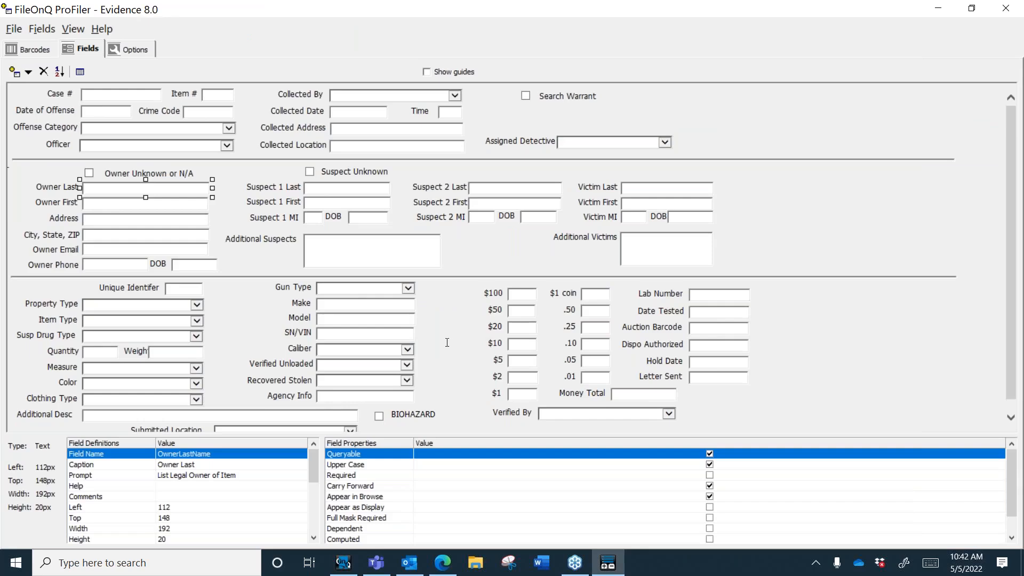
left_click(373, 306)
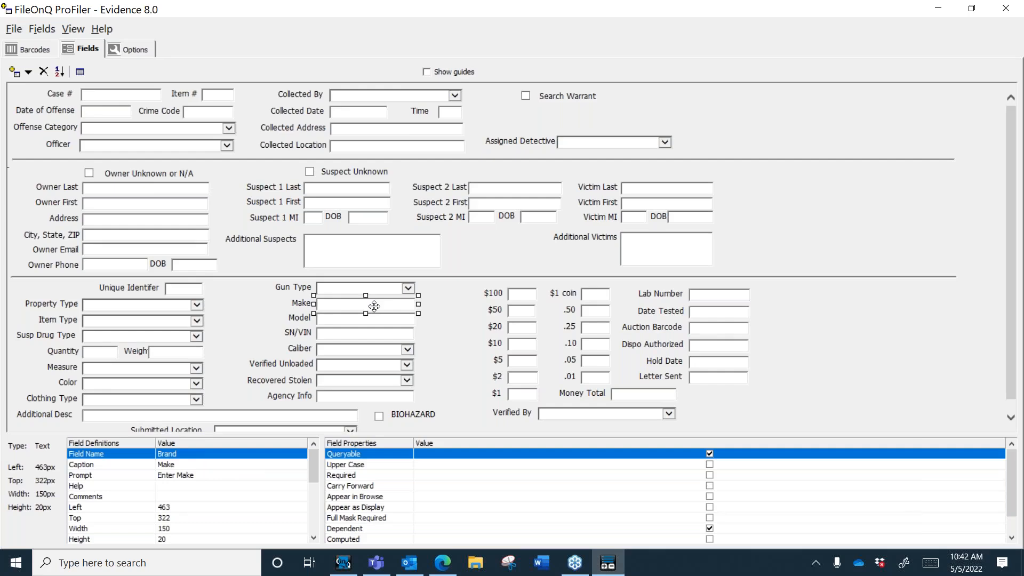
left_click(329, 303)
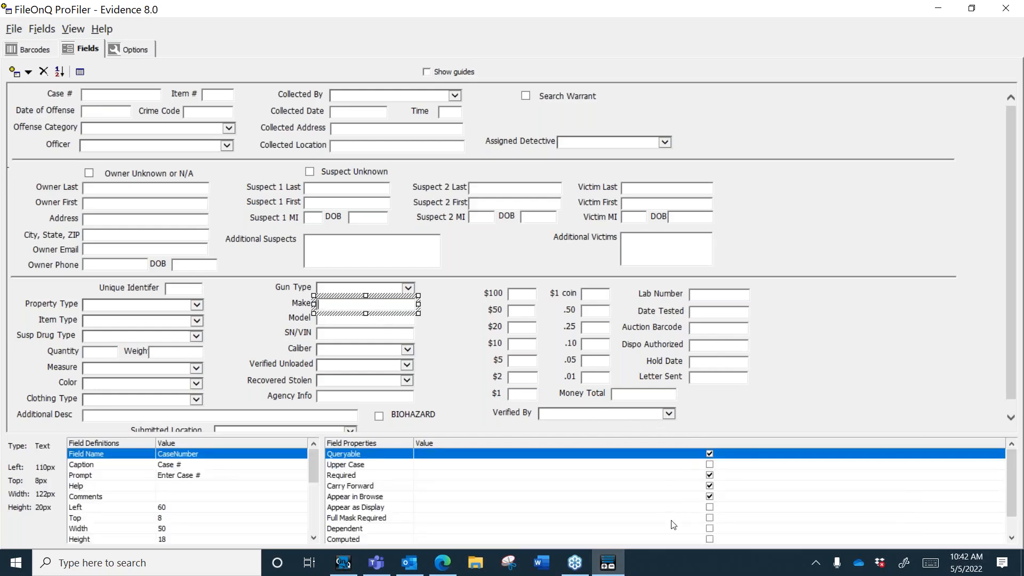
left_click(362, 320)
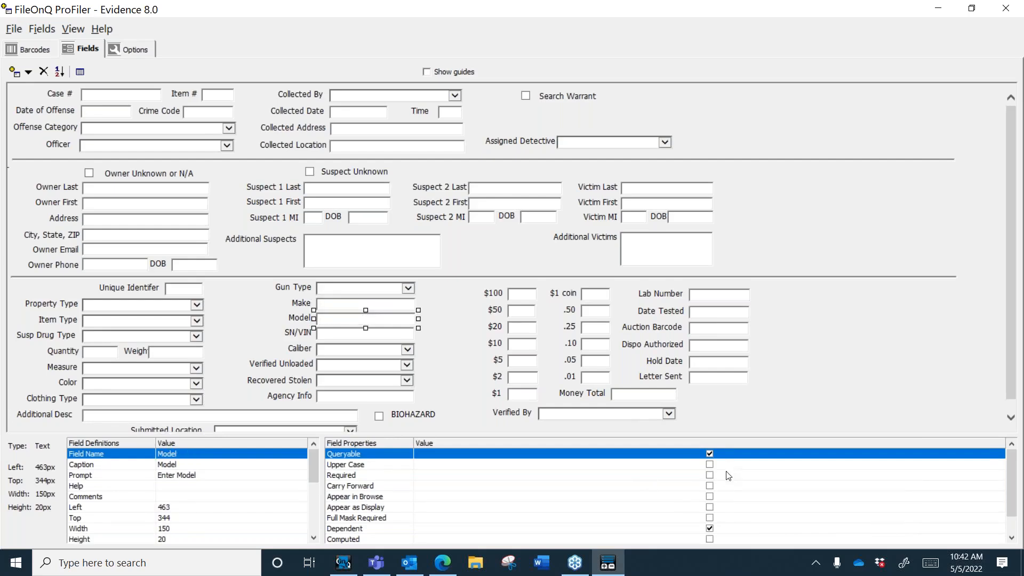
left_click(711, 497)
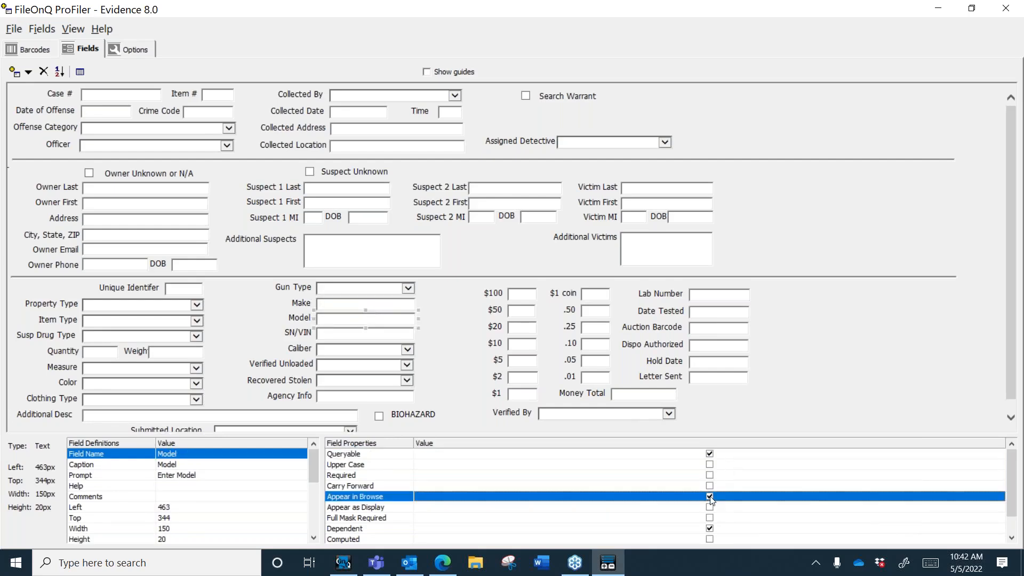
left_click(388, 337)
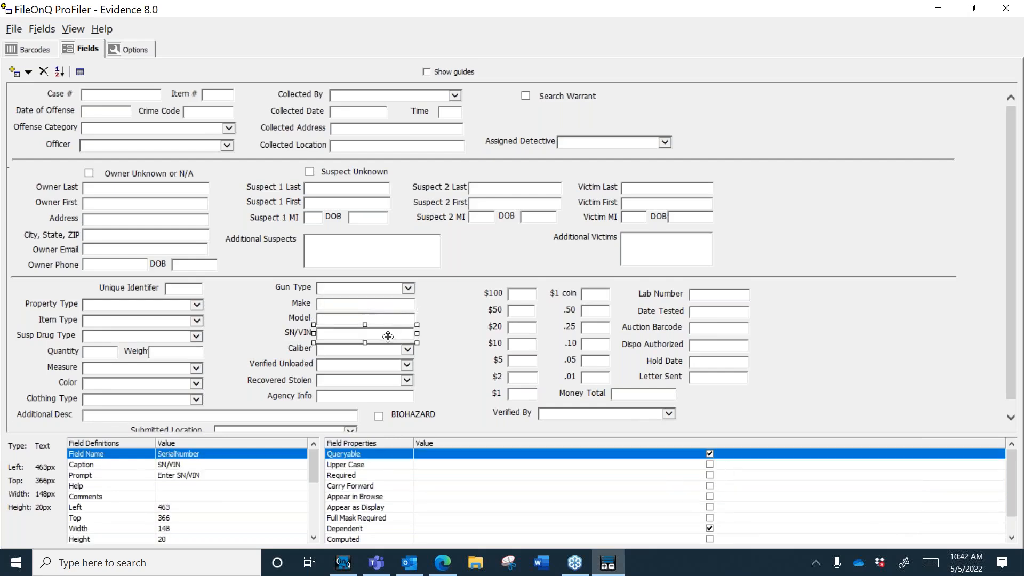
left_click(710, 498)
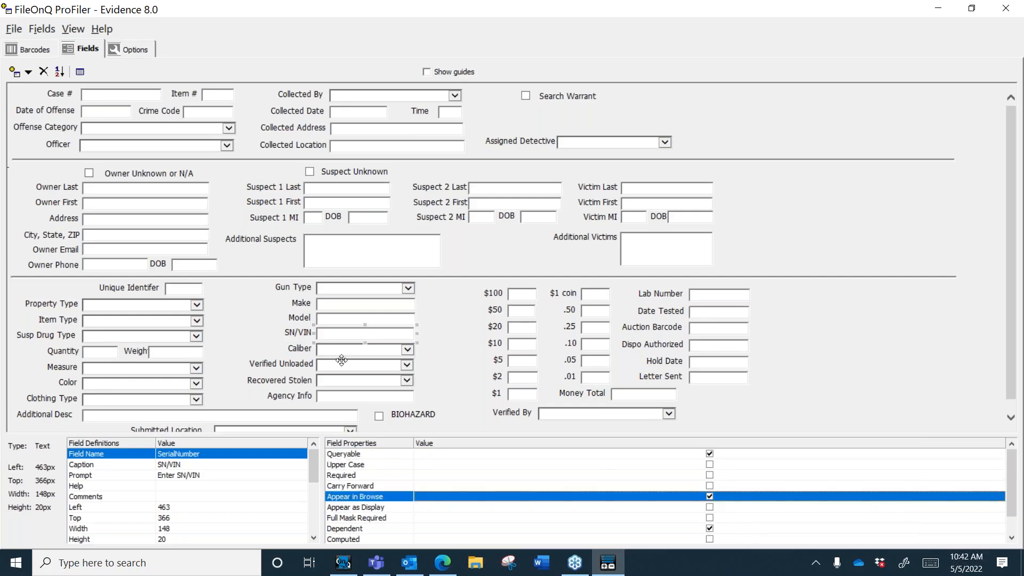
left_click(373, 352)
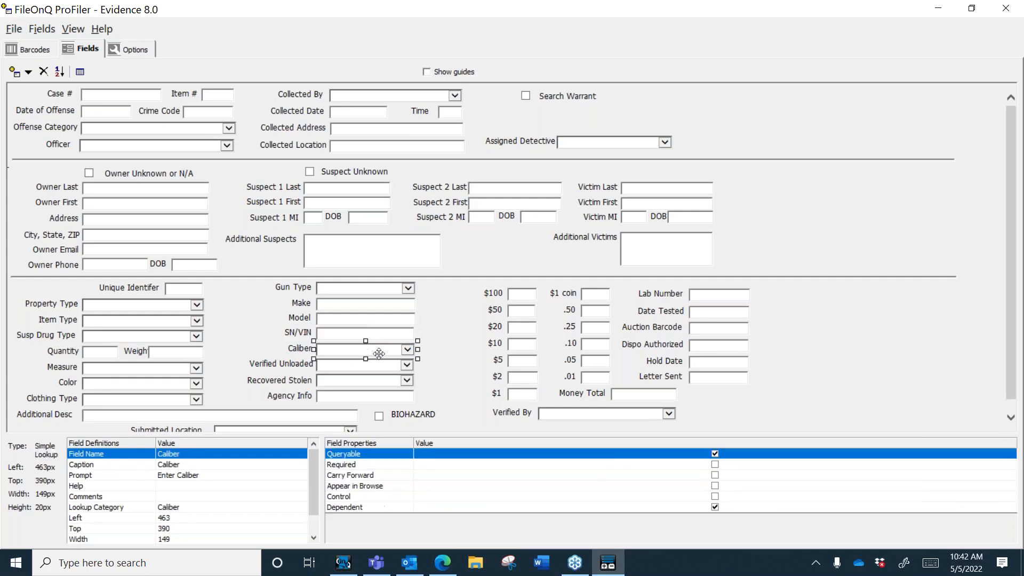
left_click(715, 486)
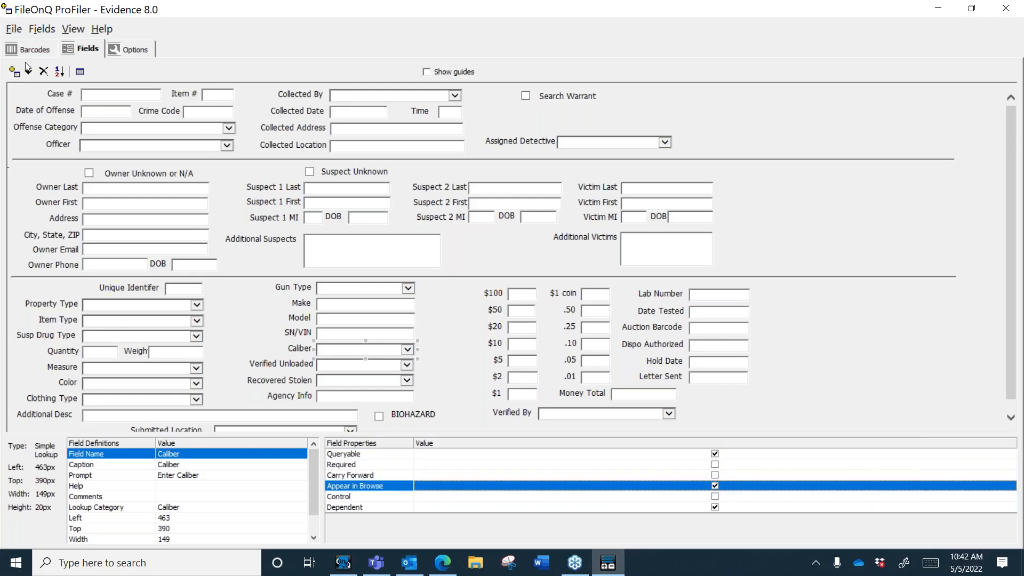
left_click(939, 11)
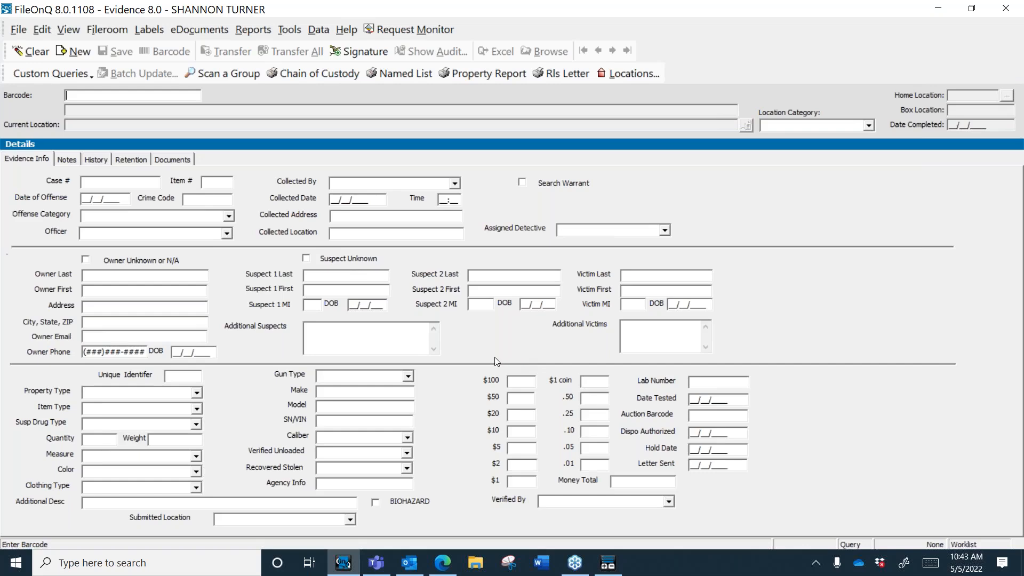
left_click(303, 505)
type("*brown")
key("BackSpace")
key("BackSpace")
type("ken*")
key("Return")
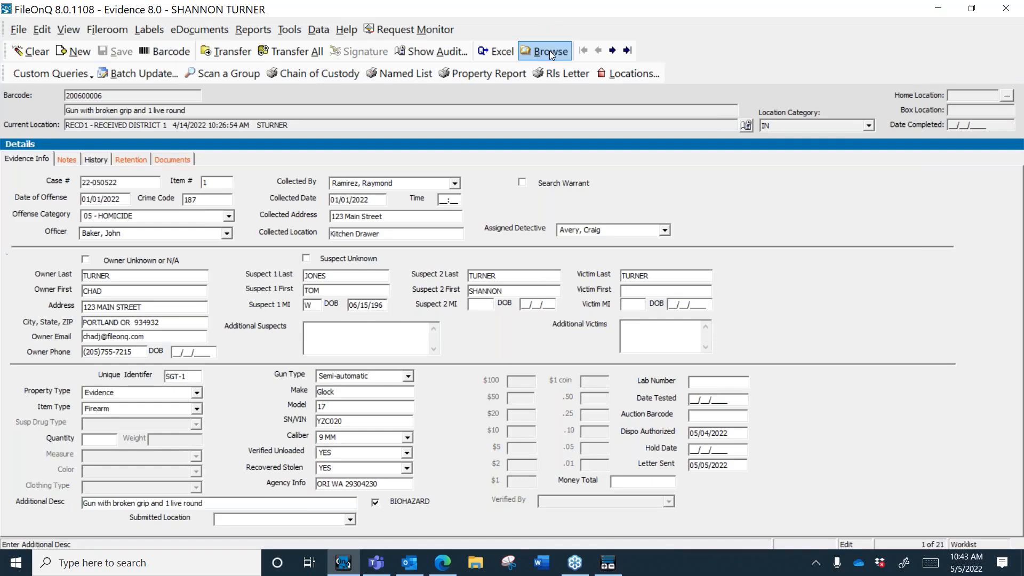
left_click(550, 50)
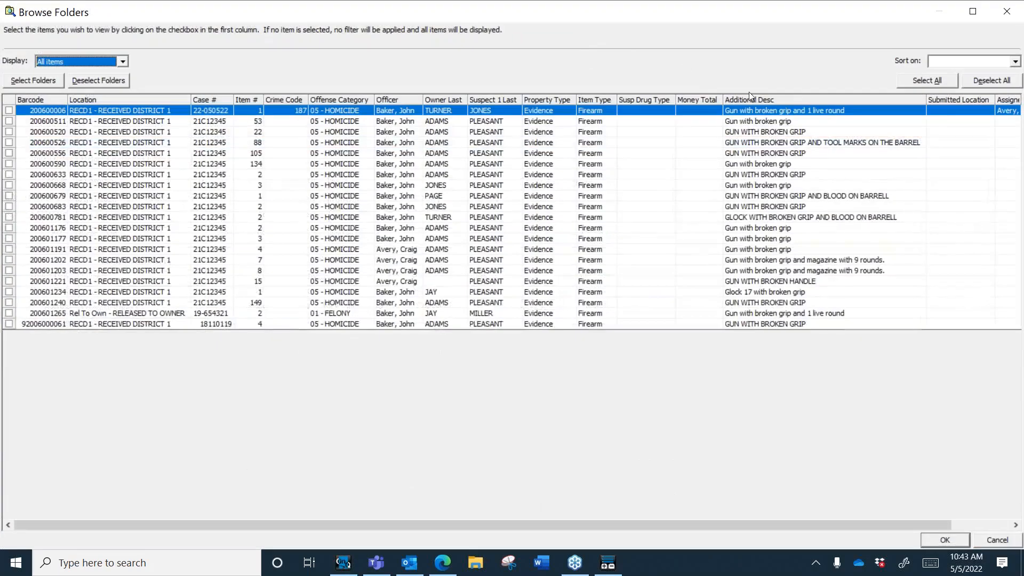
left_click(769, 99)
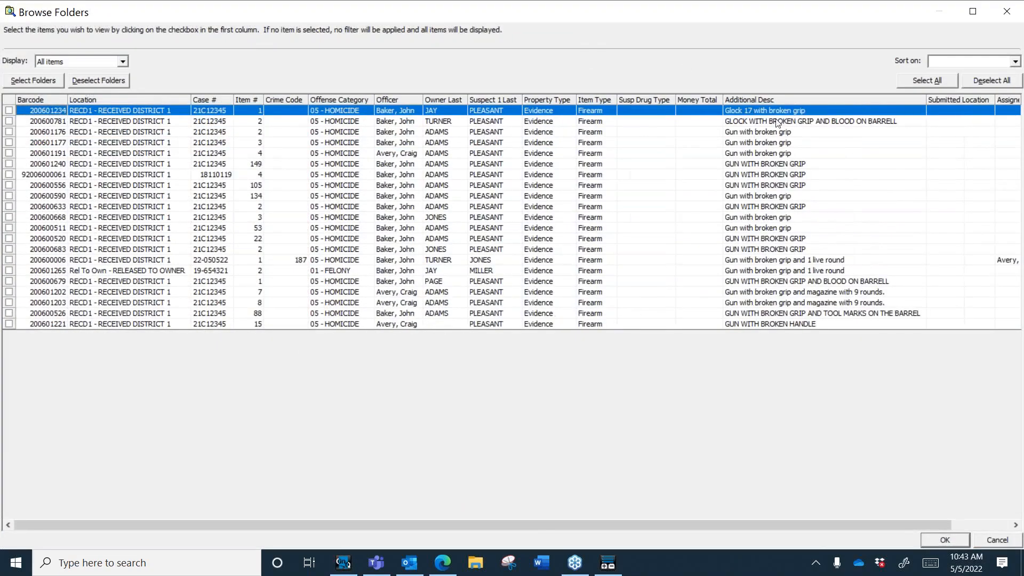
left_click(994, 541)
left_click(375, 341)
key("Escape")
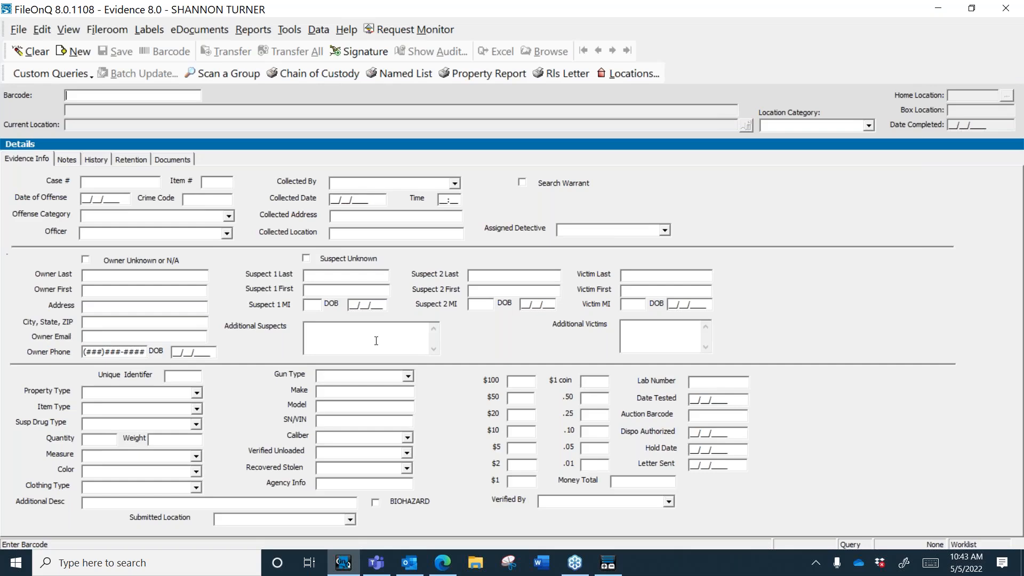
Step: Run a *-* wildcard search on Suspect 1 Last, clear the found record, and open the File menu
left_click(357, 275)
type("*-*")
key("Return")
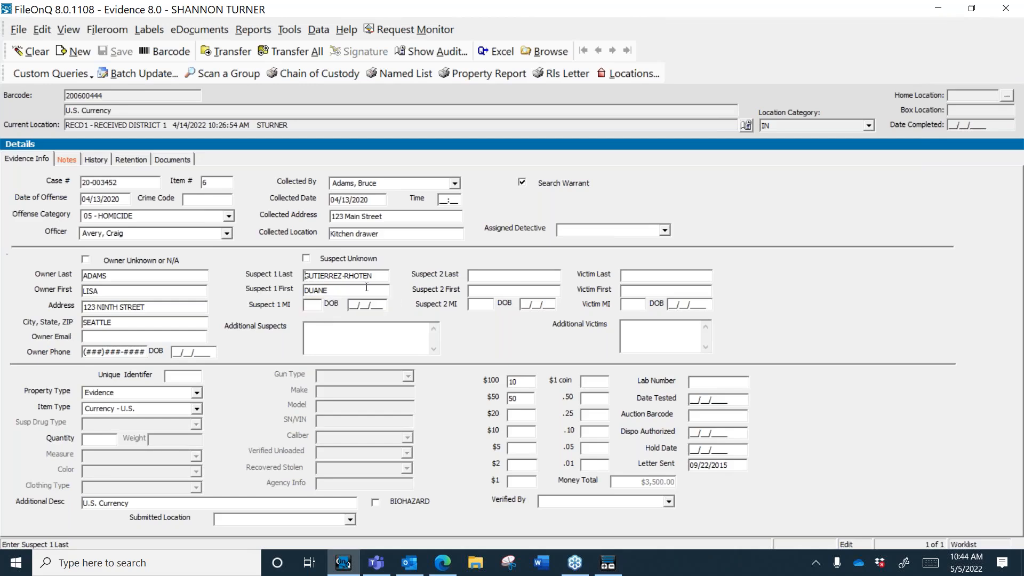
key("alt+c")
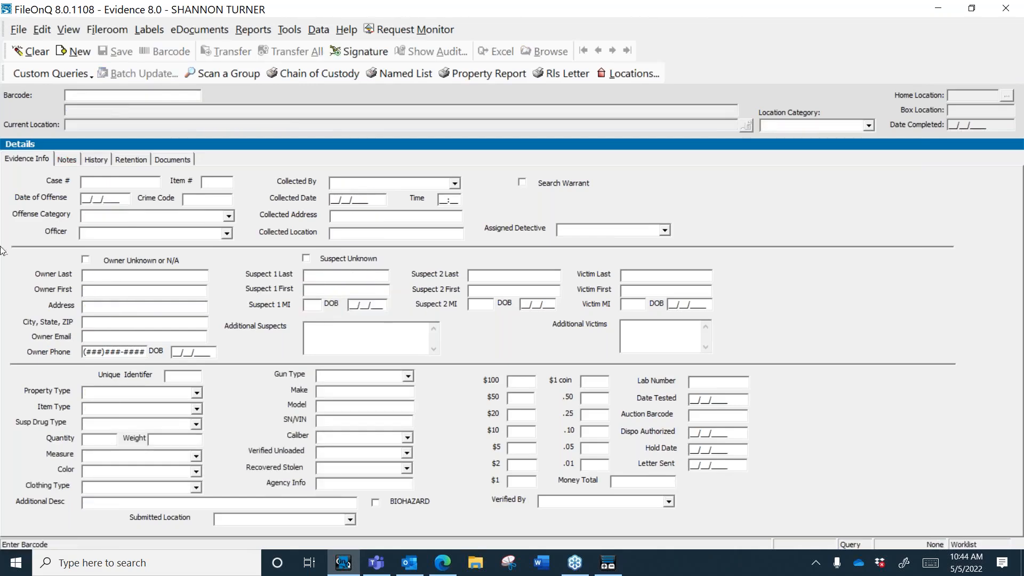
left_click(15, 32)
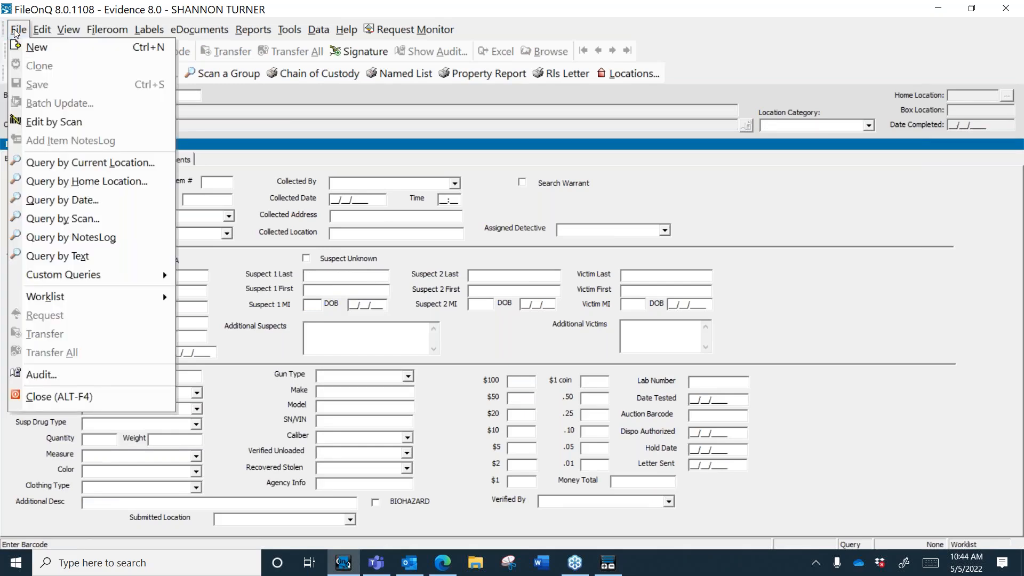
left_click(110, 169)
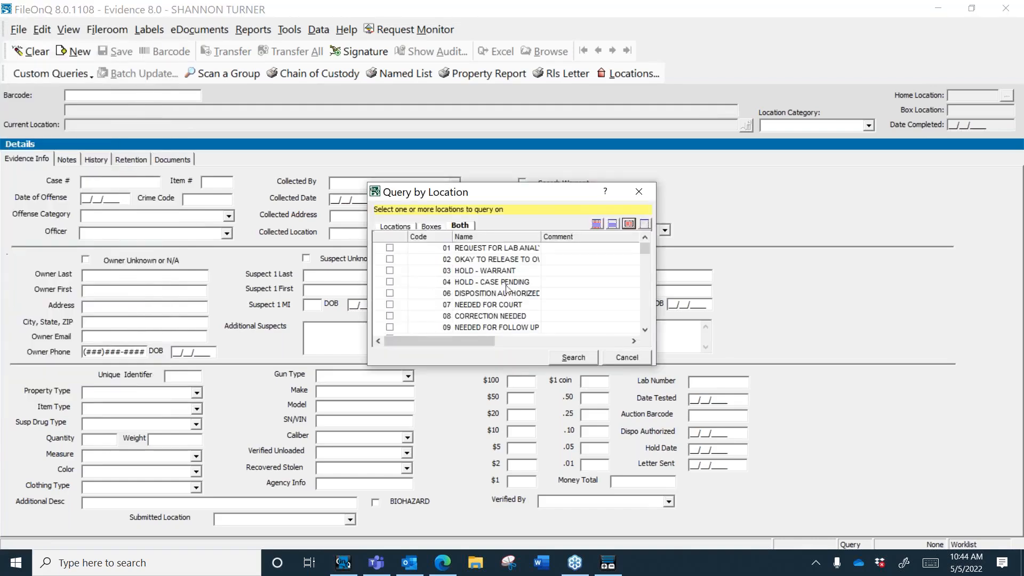
left_click(623, 360)
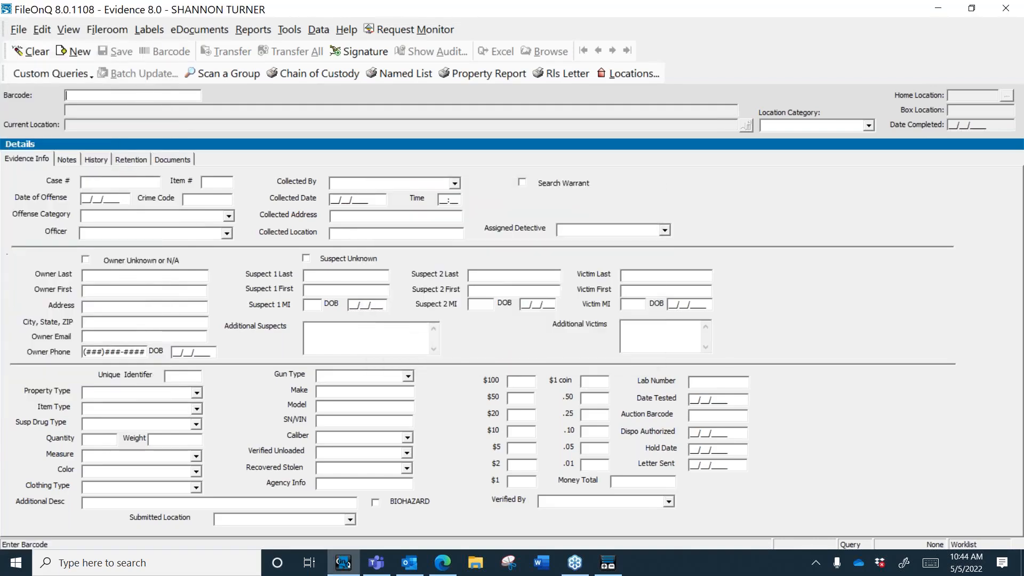
left_click(19, 31)
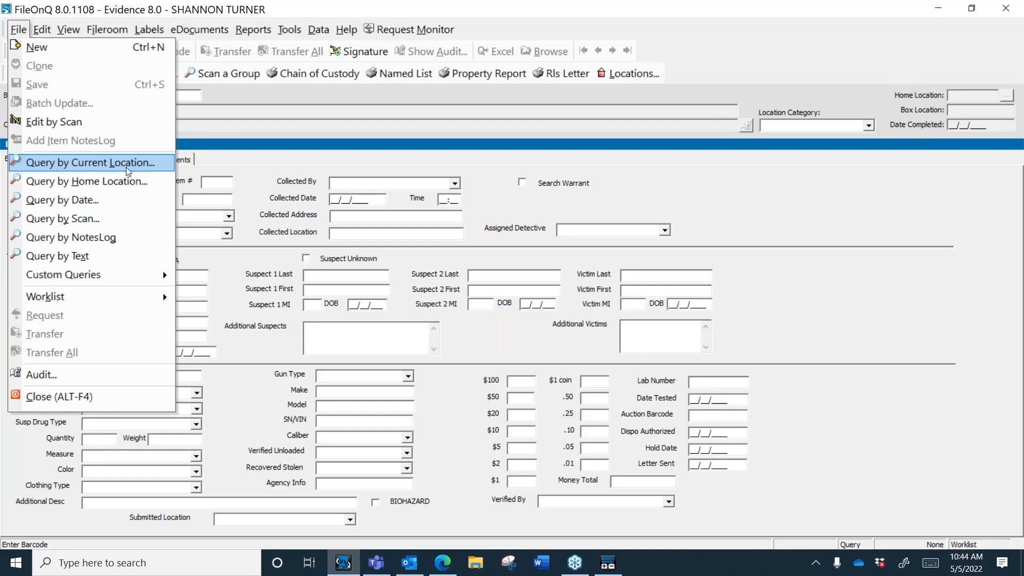
Step: Look through the date types in Query by Date, then close it without searching
left_click(150, 208)
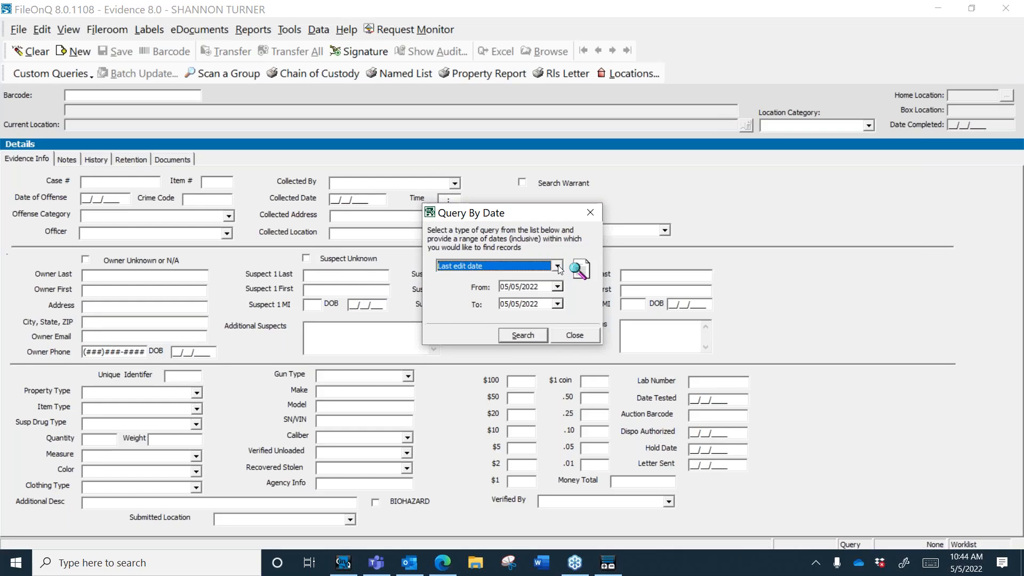
left_click(556, 266)
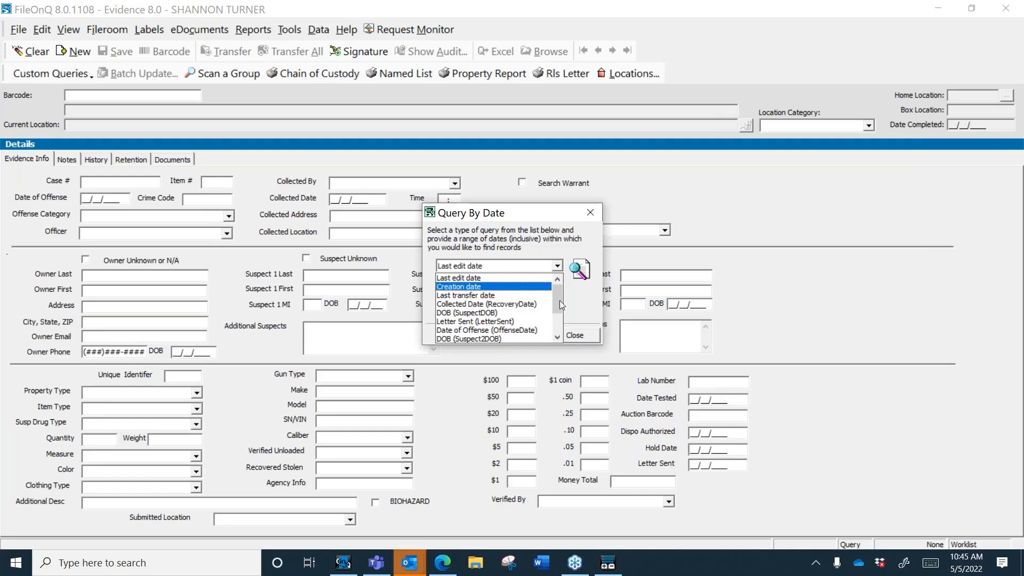
left_click_drag(559, 306, 563, 318)
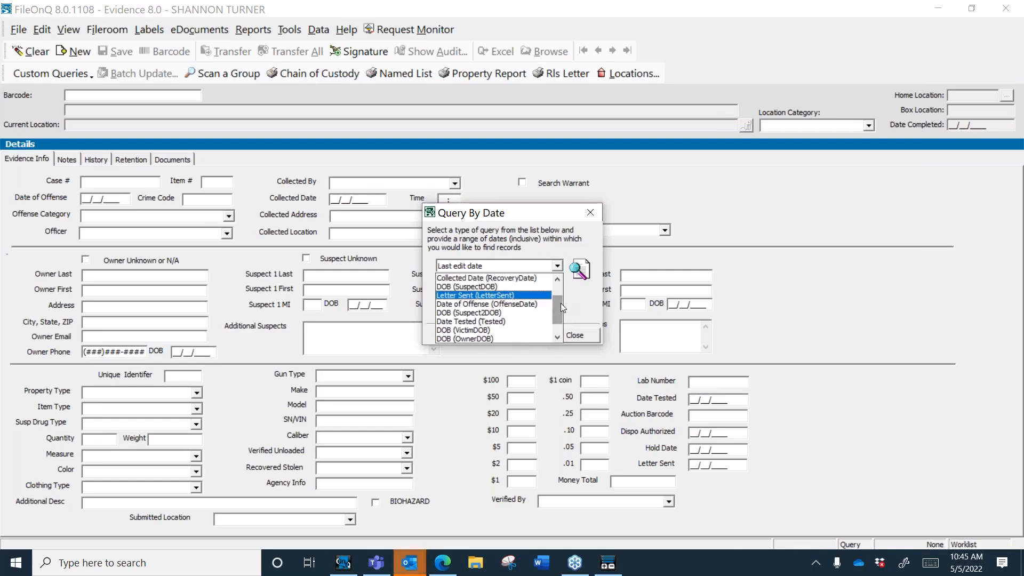
left_click_drag(559, 303, 560, 298)
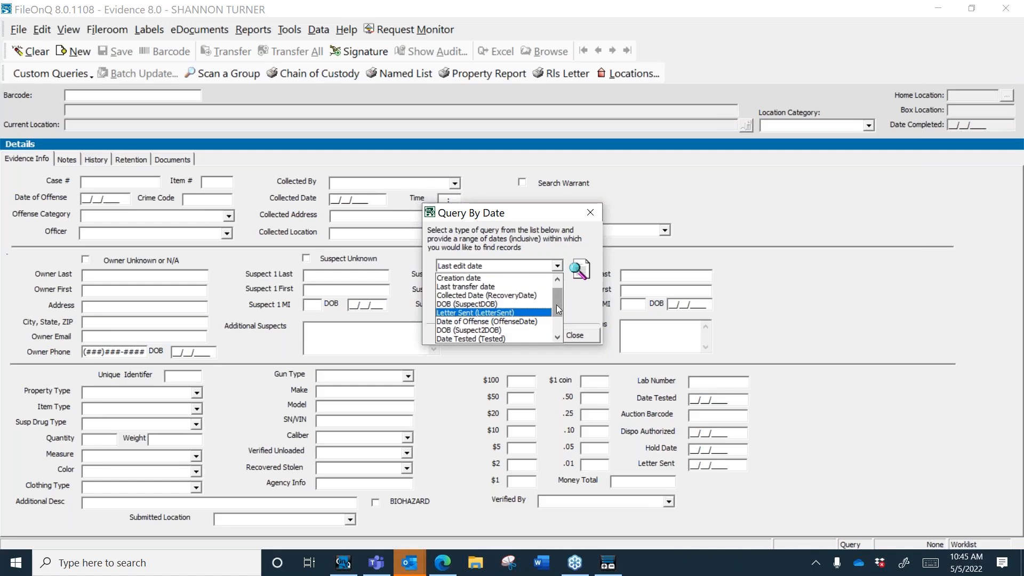
left_click_drag(558, 310, 556, 343)
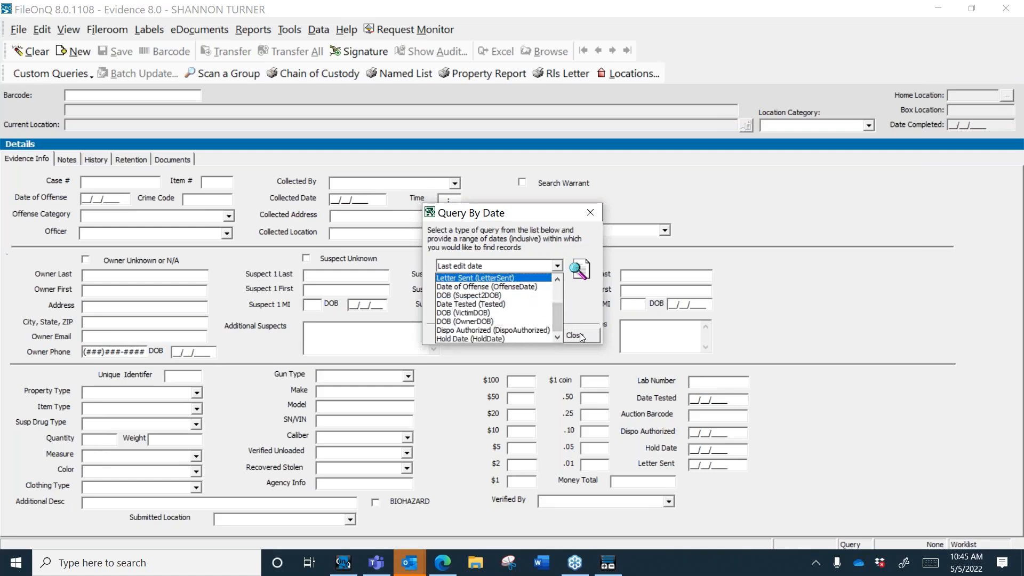
left_click(581, 337)
left_click(581, 337)
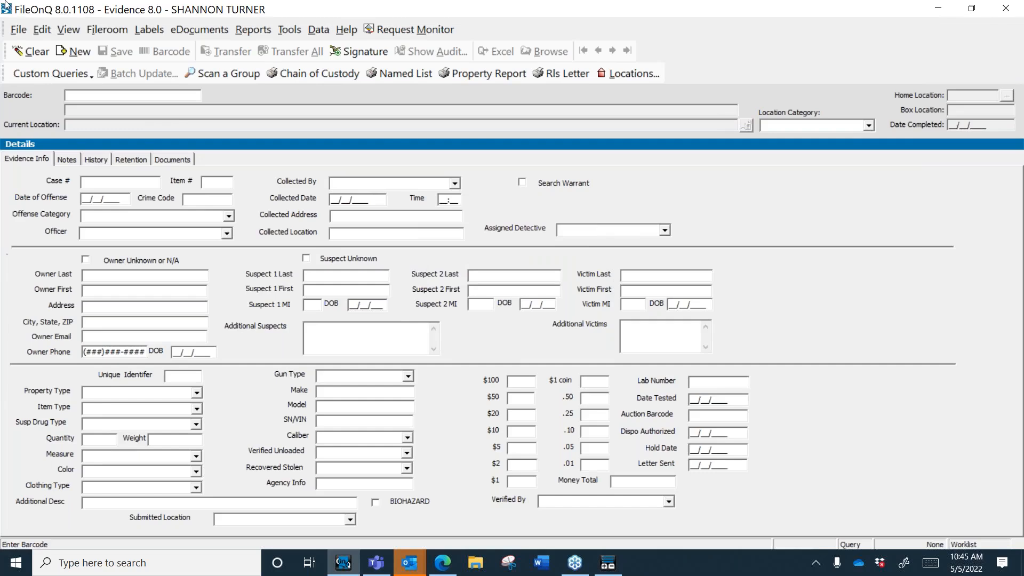
left_click(19, 32)
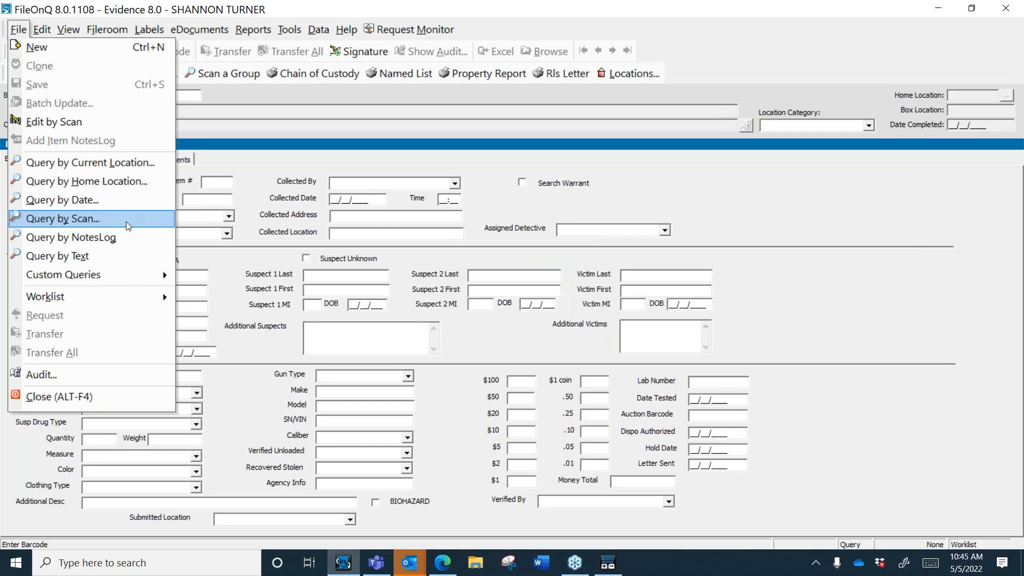
left_click(121, 243)
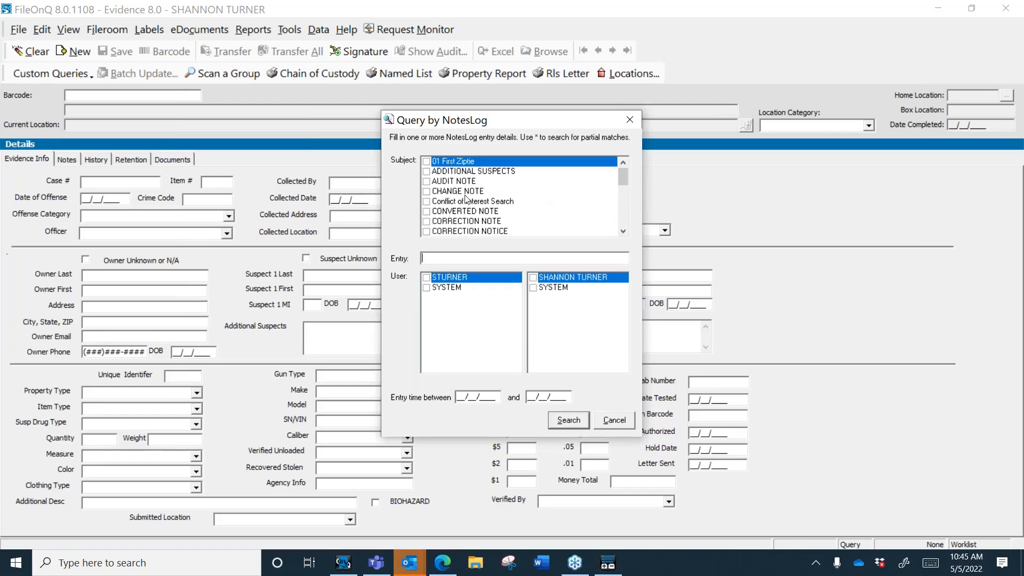
left_click(427, 192)
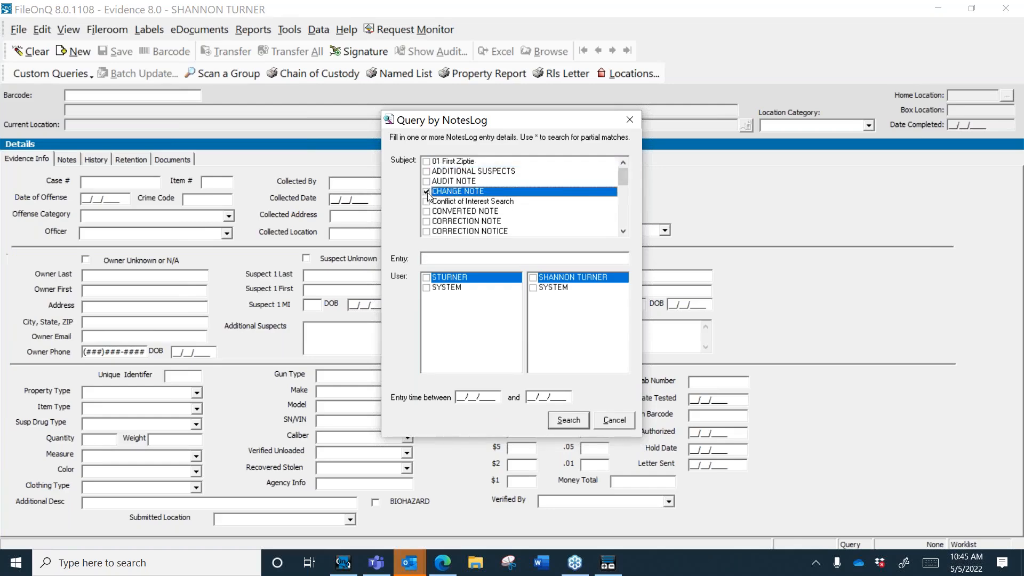
left_click(426, 212)
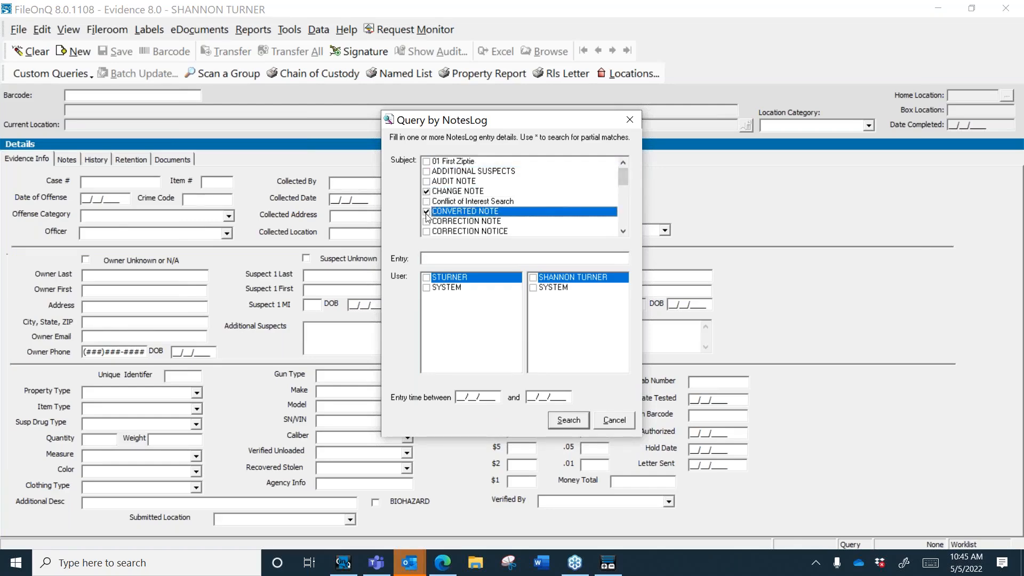
left_click(427, 278)
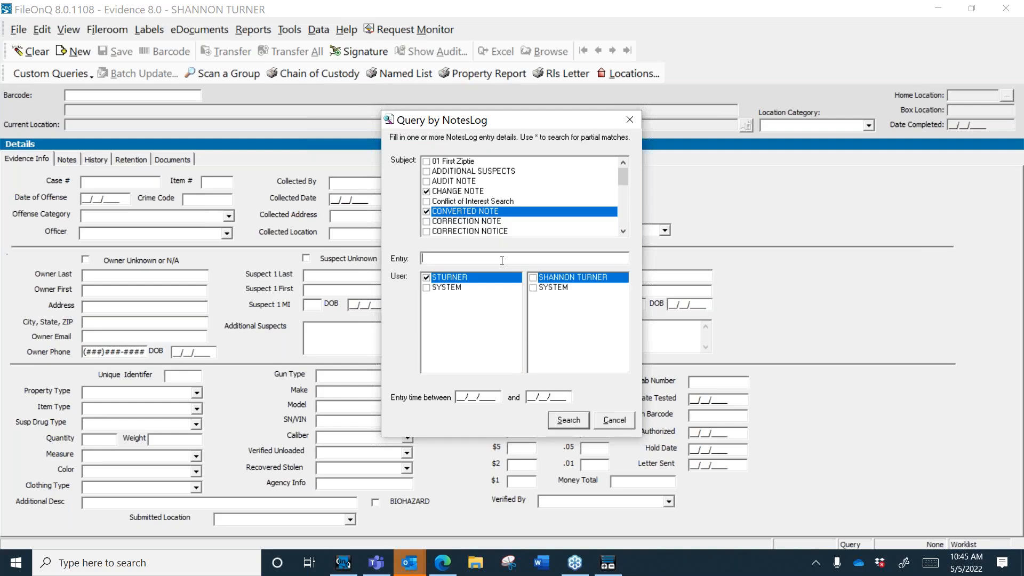
type("*change*")
left_click(618, 425)
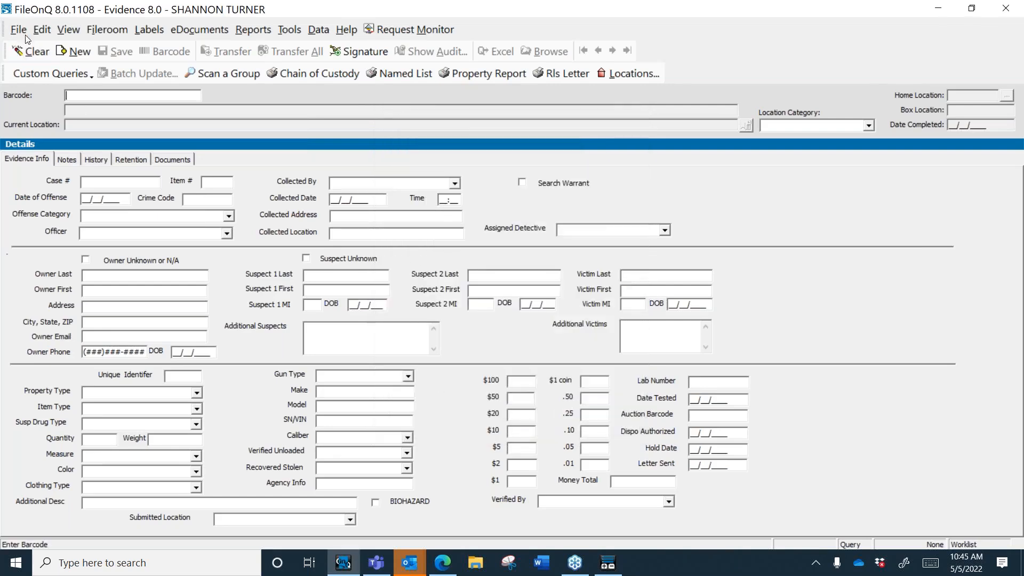
Step: Start a Query by Text that also searches comments, document keywords, and transfer/checkout names
left_click(20, 31)
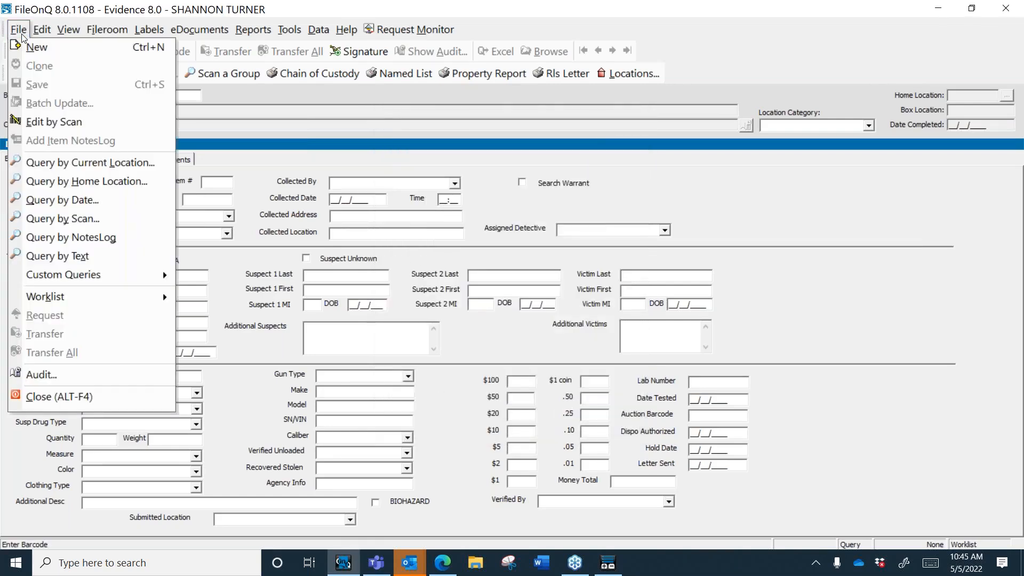
left_click(67, 259)
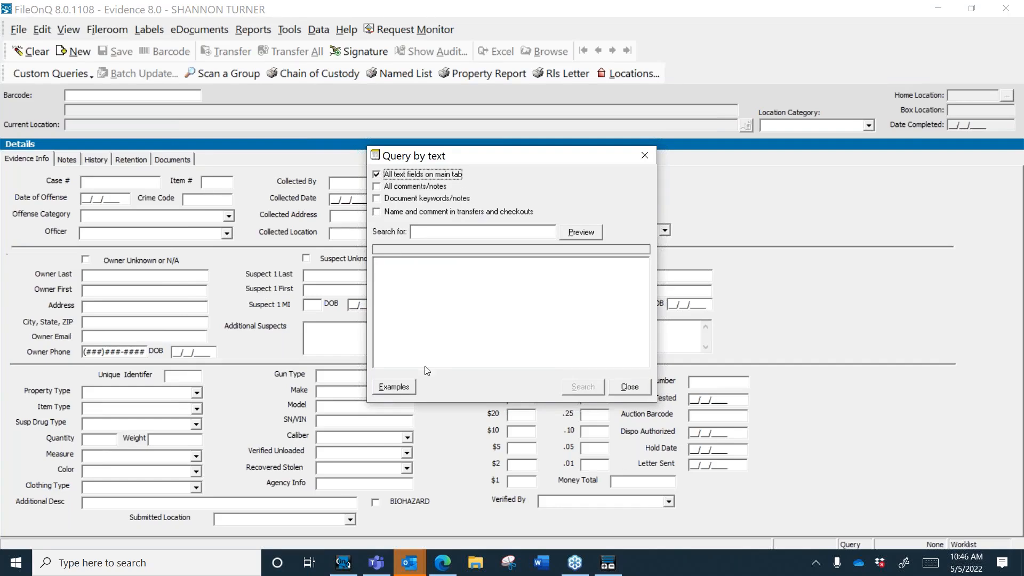
left_click(380, 186)
left_click(380, 199)
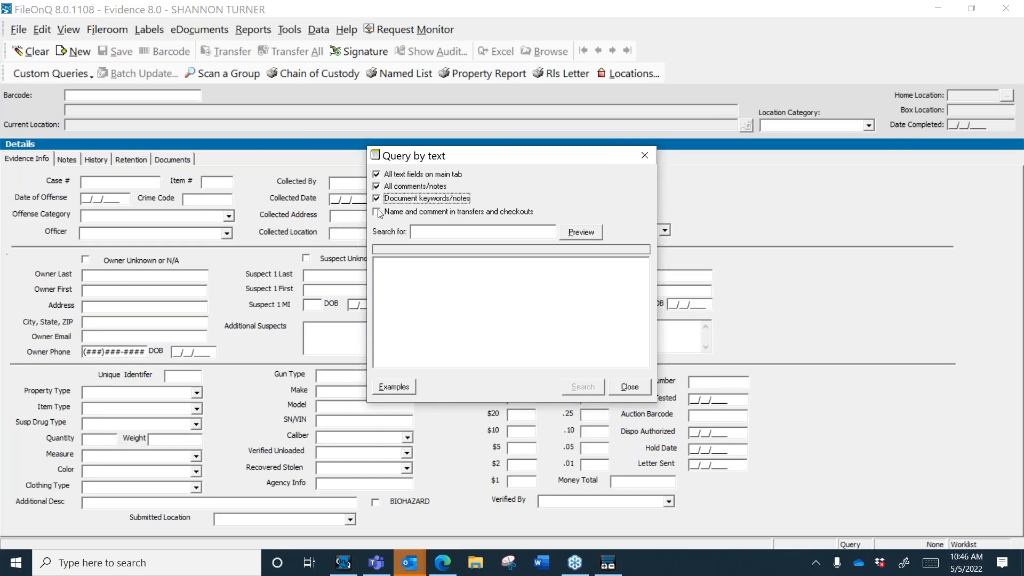
left_click(378, 213)
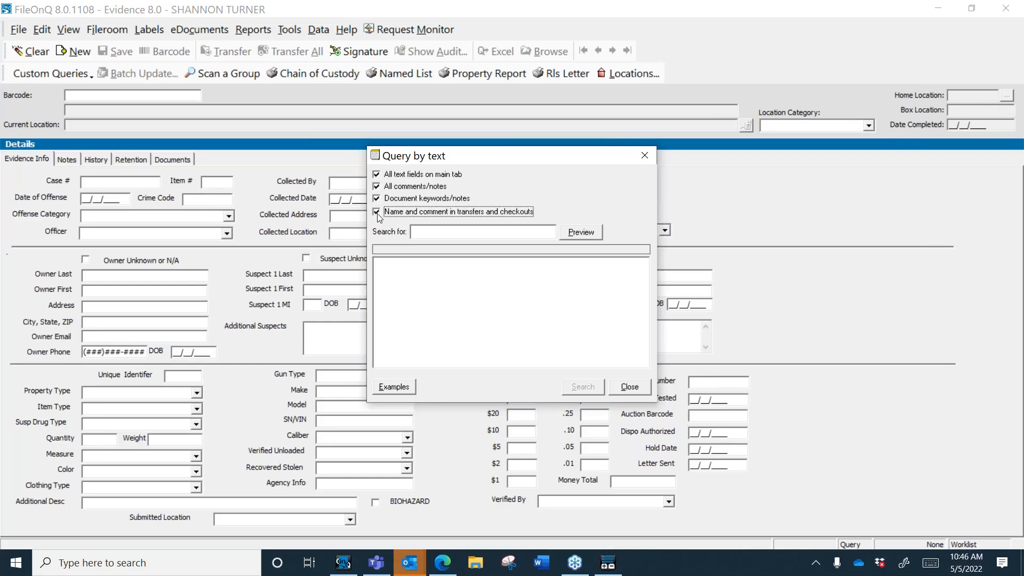
Step: Preview per-field hits for "turner", such as Owner Last: 125, then close the query
left_click(433, 233)
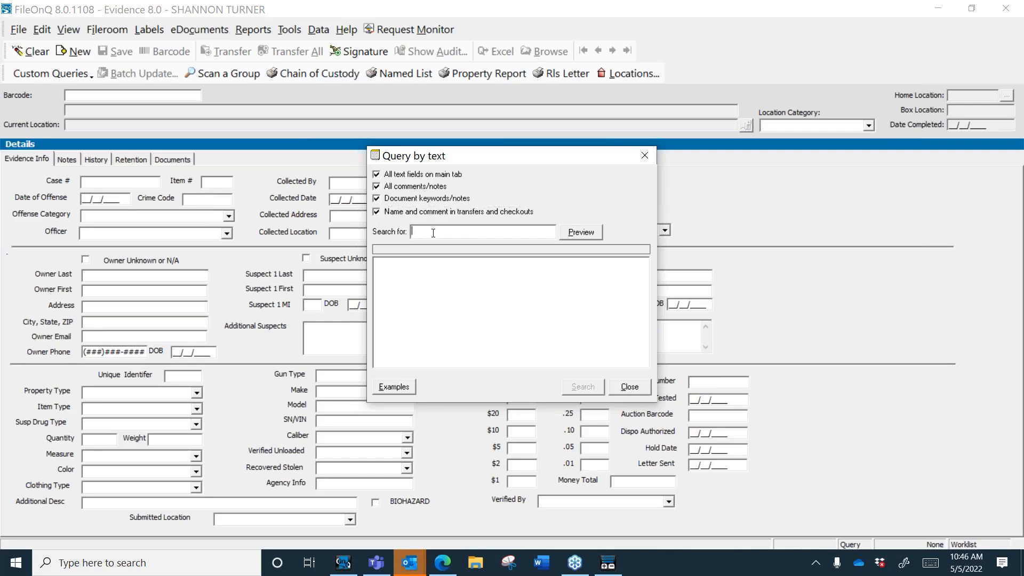
type("turner")
key("BackSpace")
key("BackSpace")
key("BackSpace")
key("BackSpace")
key("BackSpace")
type("\"turner\"")
left_click(587, 233)
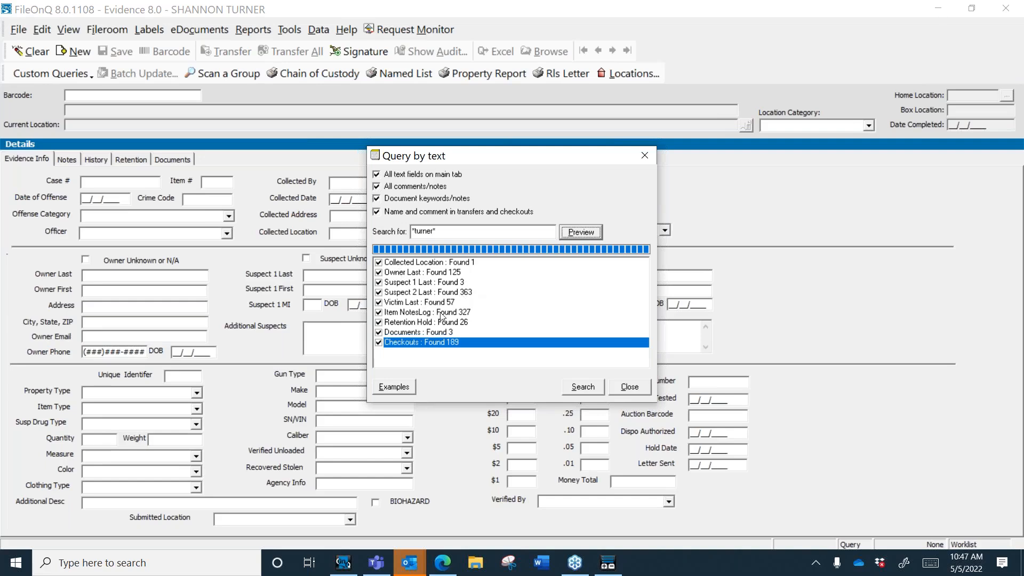
left_click(627, 388)
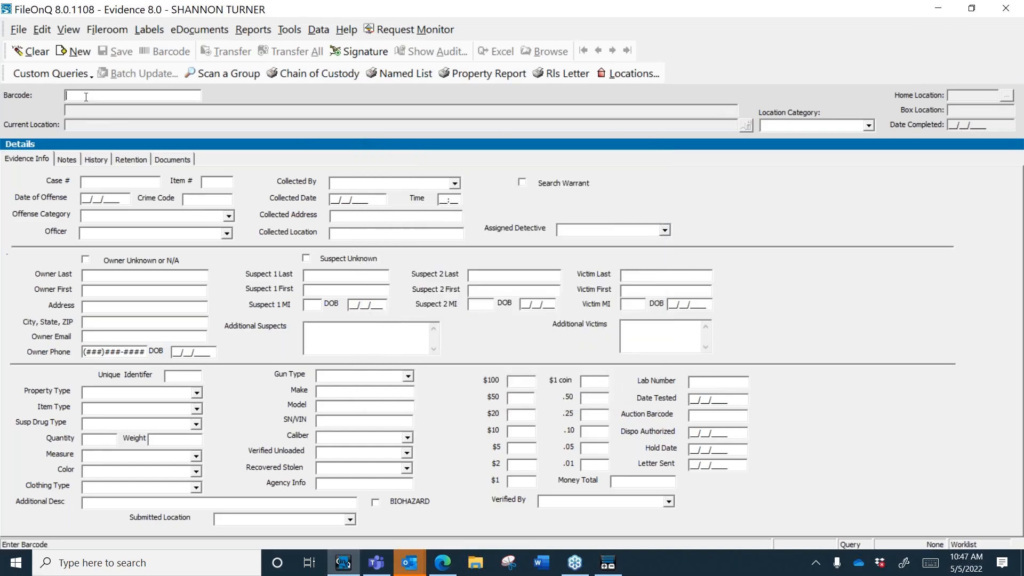
left_click(56, 74)
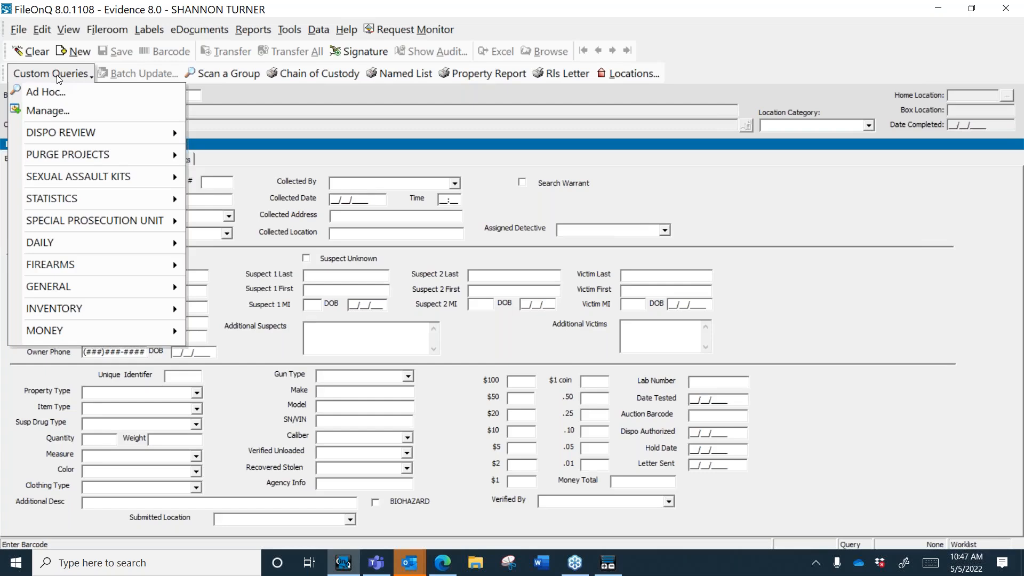
left_click(199, 107)
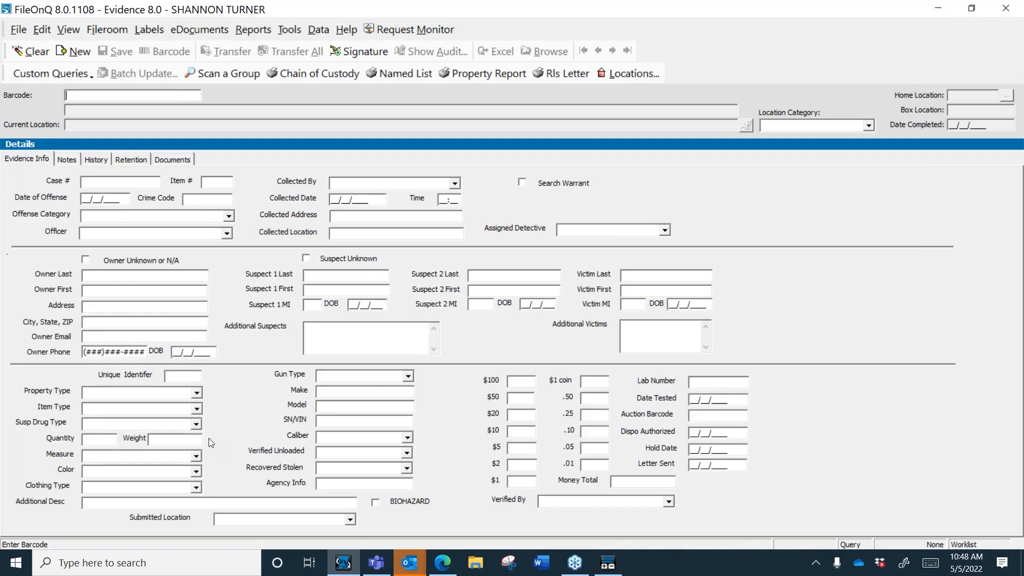
Step: Query Firearm items in location category IN, loading 150 records led by barcode 200600006
left_click(197, 409)
type("fire")
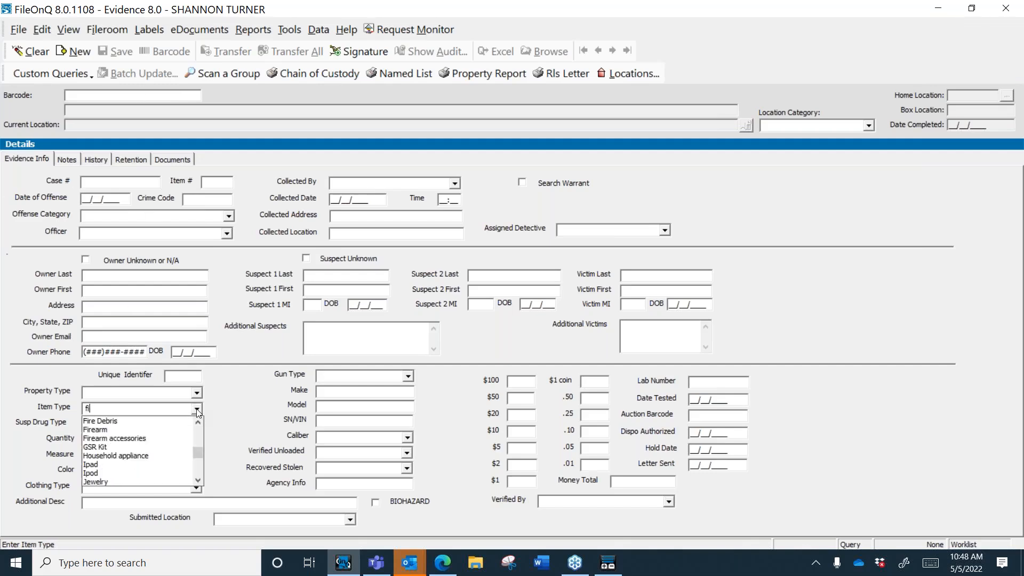
left_click(124, 430)
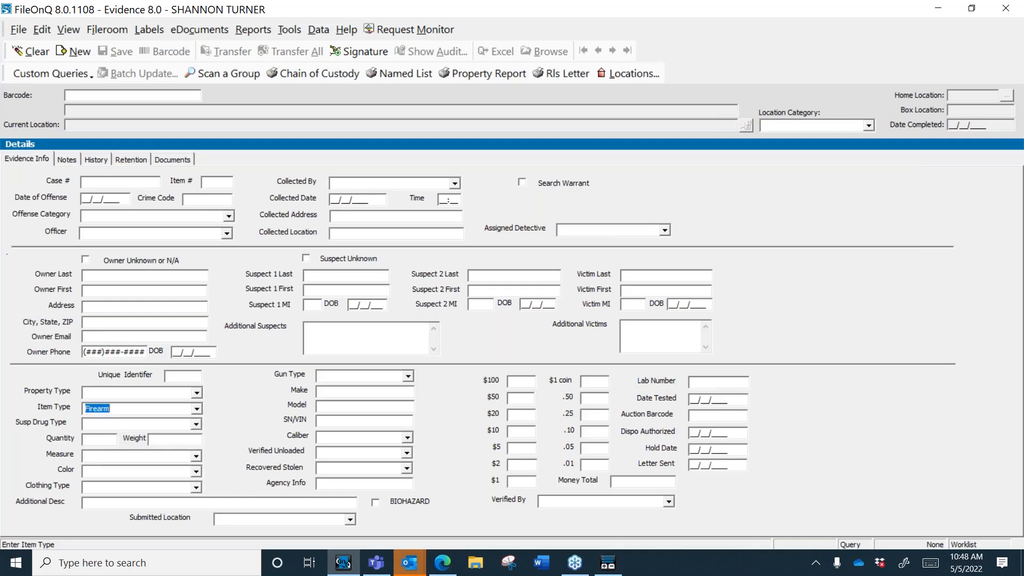
left_click(869, 125)
left_click(815, 155)
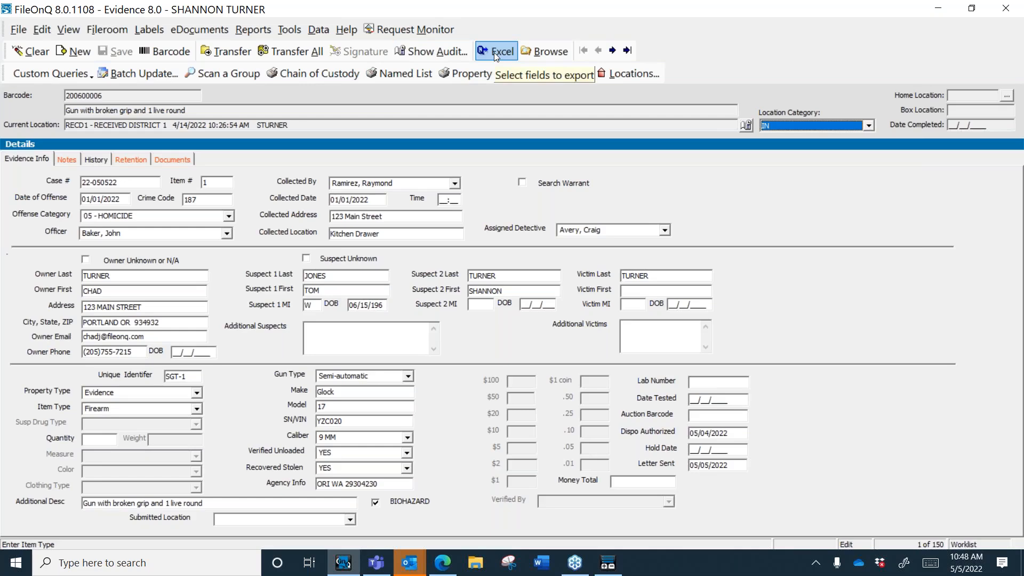
Step: Start a Quick Export and tick Barcode, CaseNumber, ItemNumber, CrimeCodeCA and CrimeCode
left_click(292, 34)
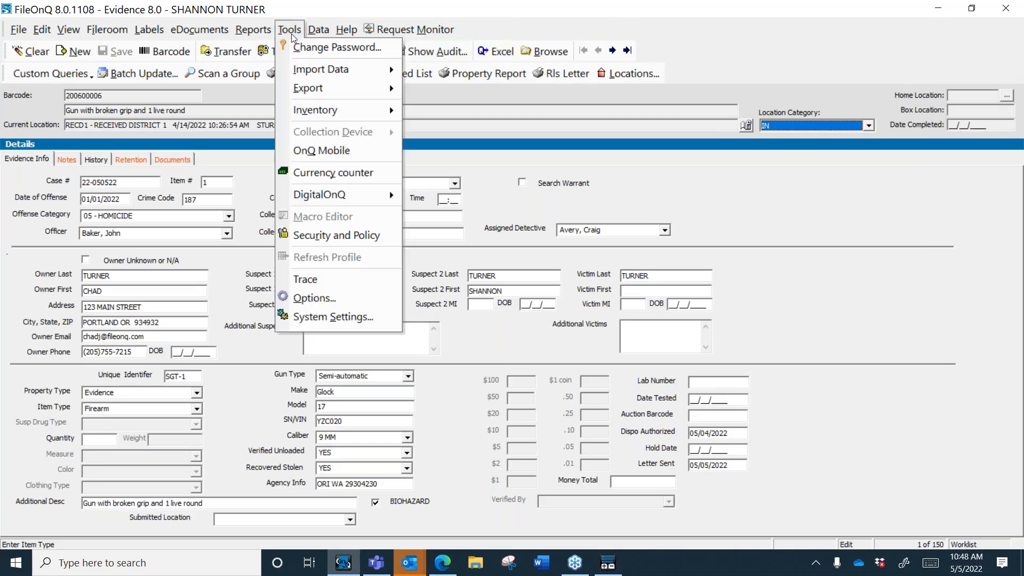
mouse_move(389, 91)
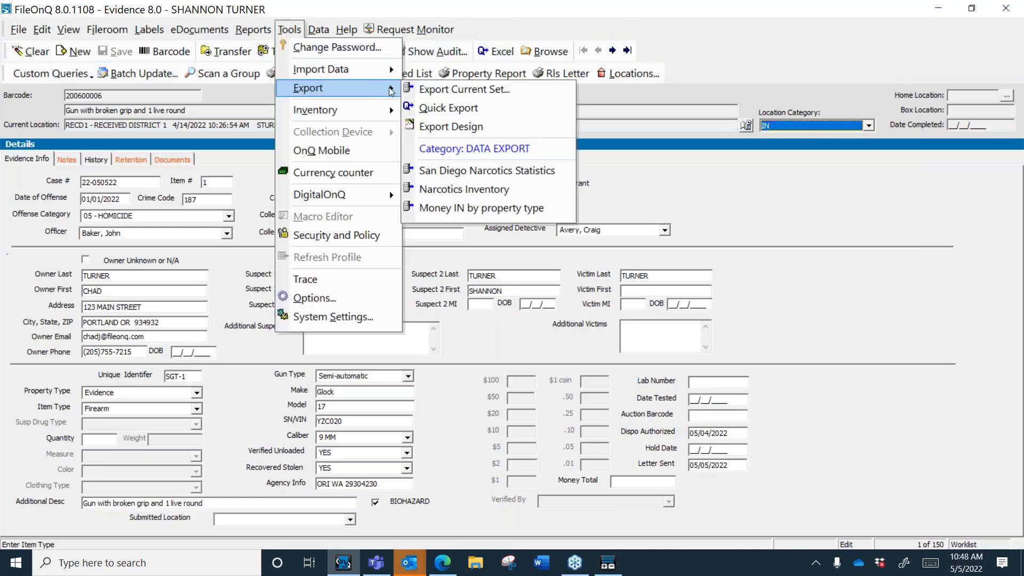
left_click(458, 109)
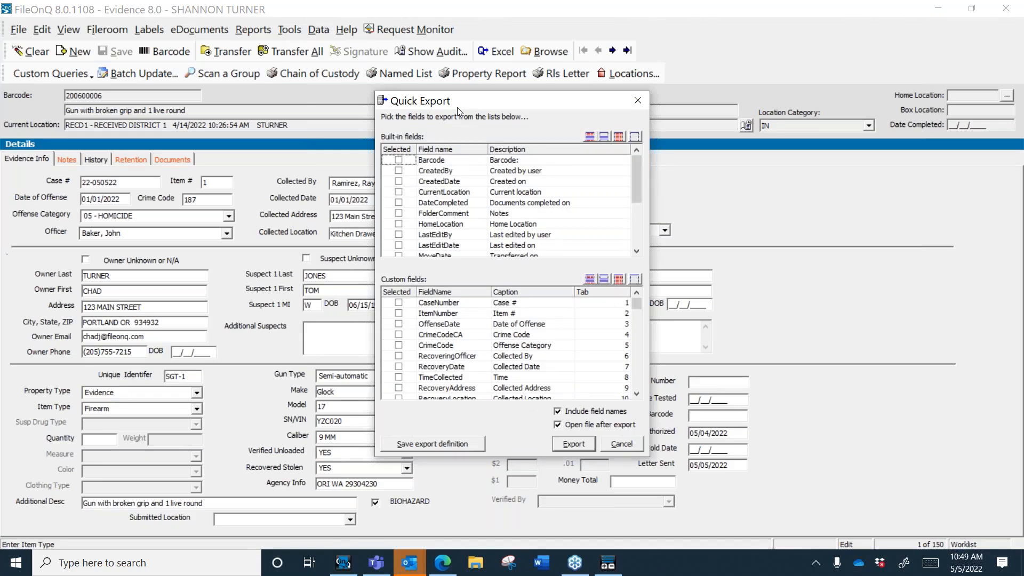
left_click(399, 161)
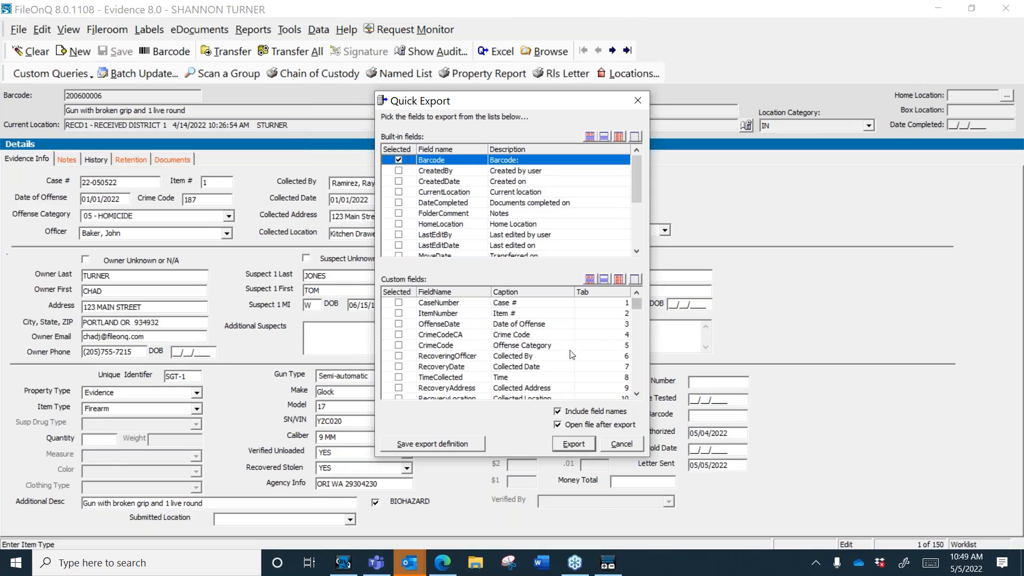
left_click(399, 302)
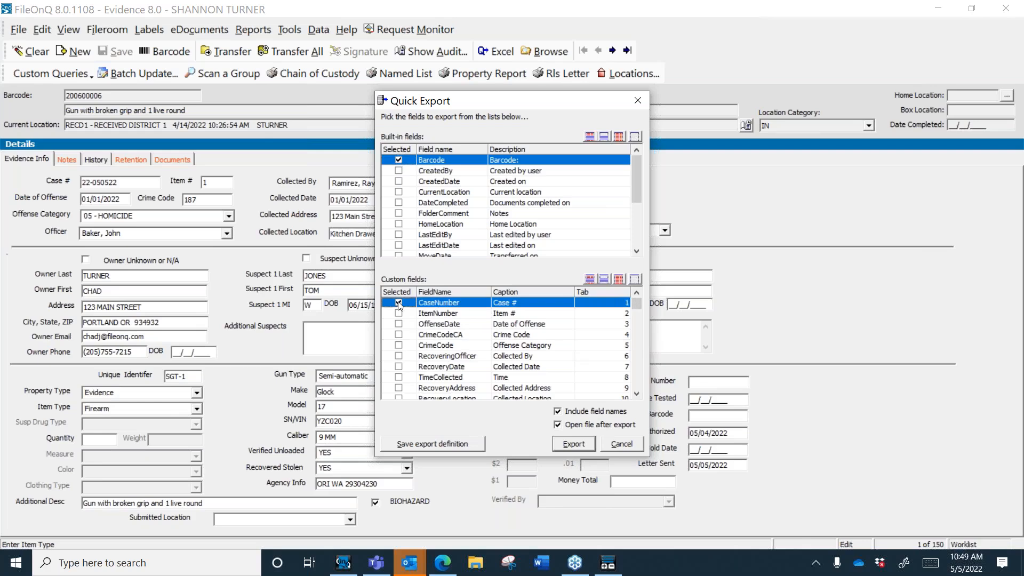
left_click(399, 313)
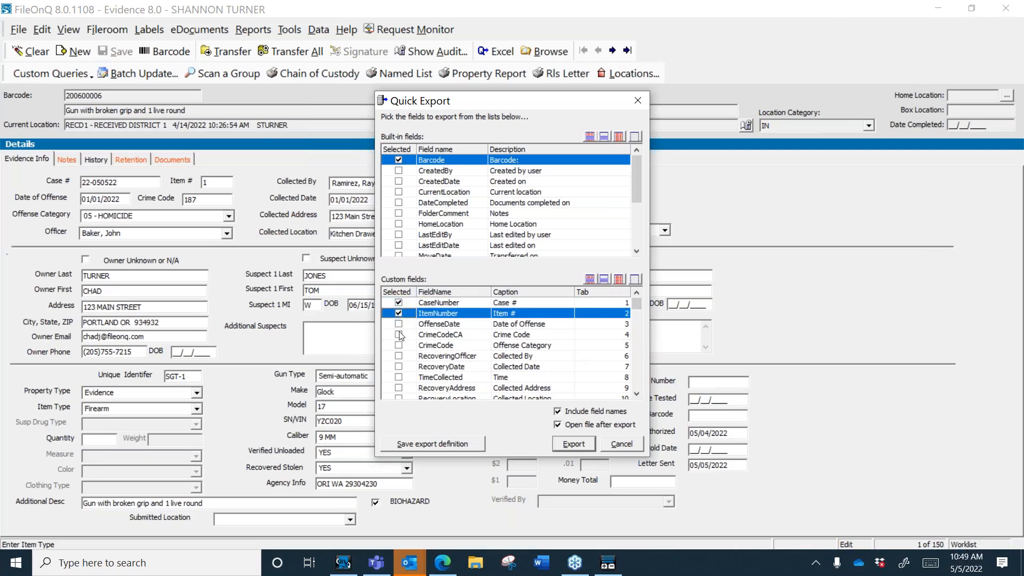
left_click(398, 334)
left_click(398, 345)
left_click(636, 394)
left_click(636, 394)
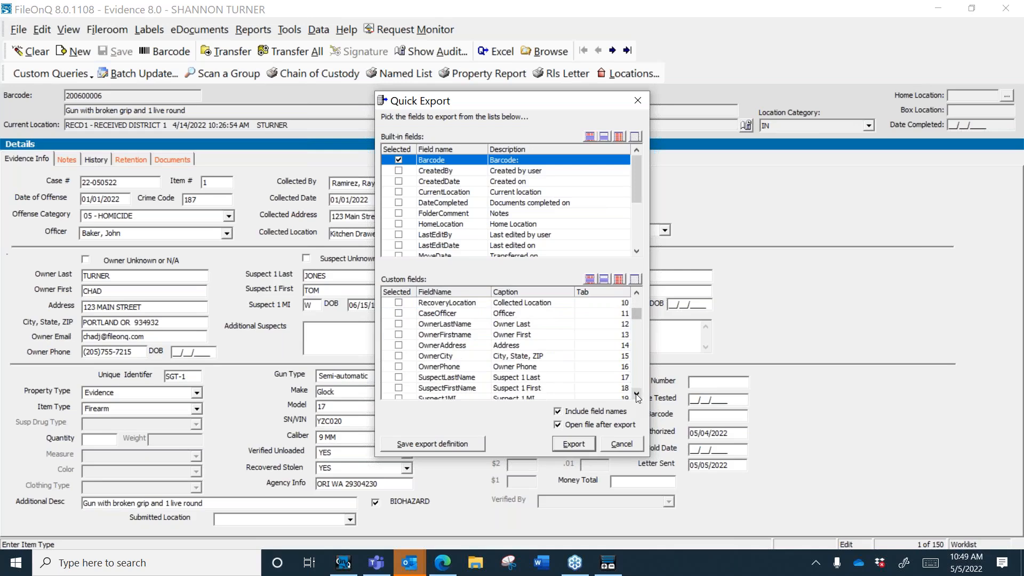
left_click_drag(637, 395, 637, 394)
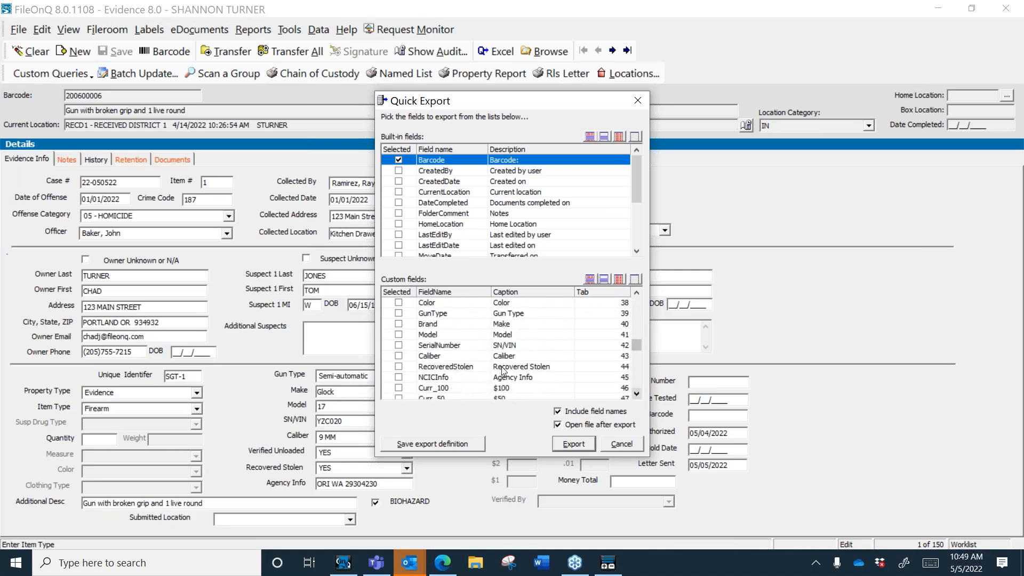
Step: Also tick GunType, Brand, Model, SerialNumber, Caliber, RecoveredStolen and AdditionalDescription
left_click(399, 313)
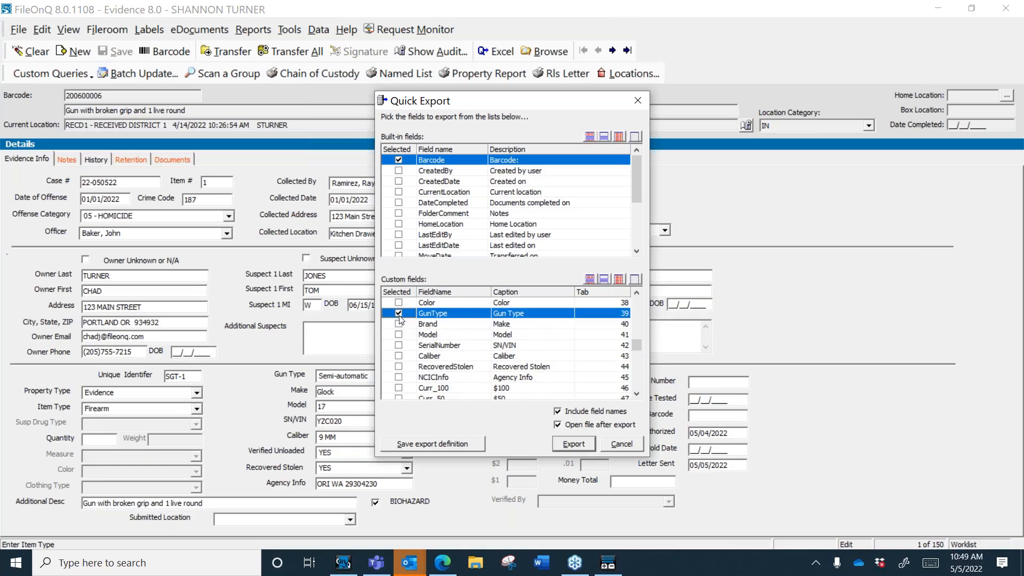
left_click(399, 324)
left_click(398, 334)
left_click(398, 345)
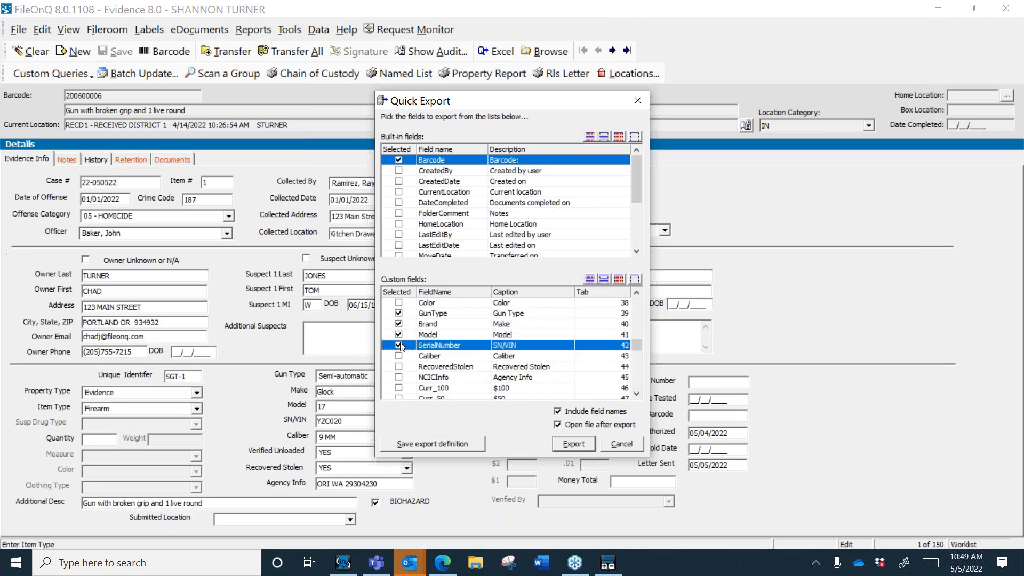
left_click(398, 355)
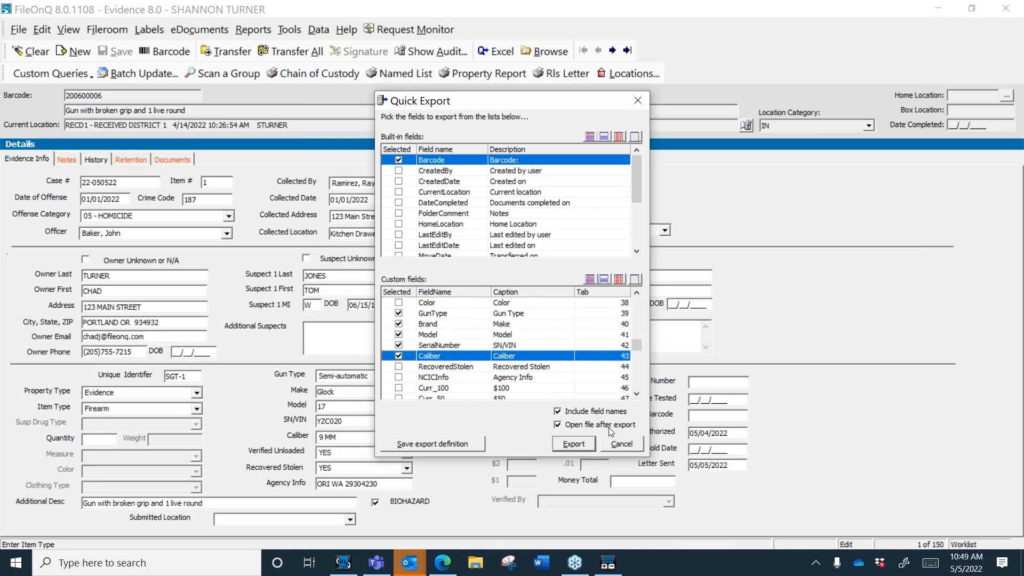
left_click(398, 366)
scroll(638, 394, "down", 6)
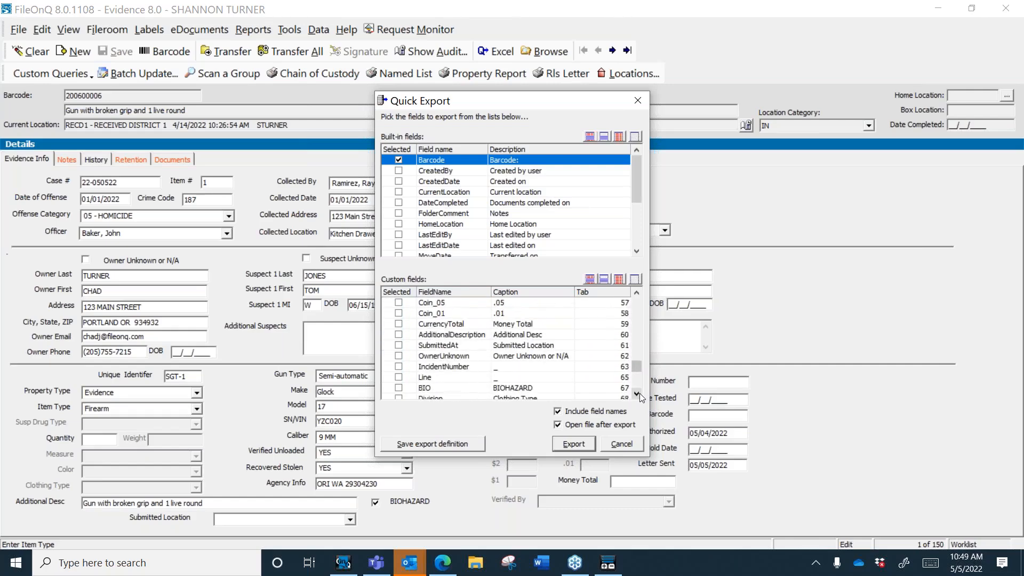
left_click(398, 334)
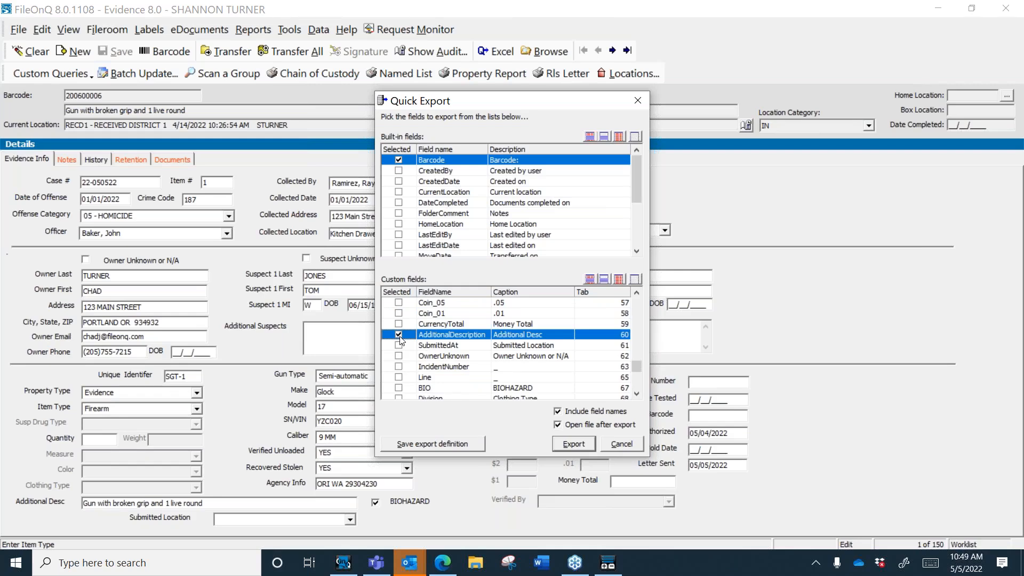
Step: Save the field selection as export definition 'List of guns' and close without exporting
left_click(444, 447)
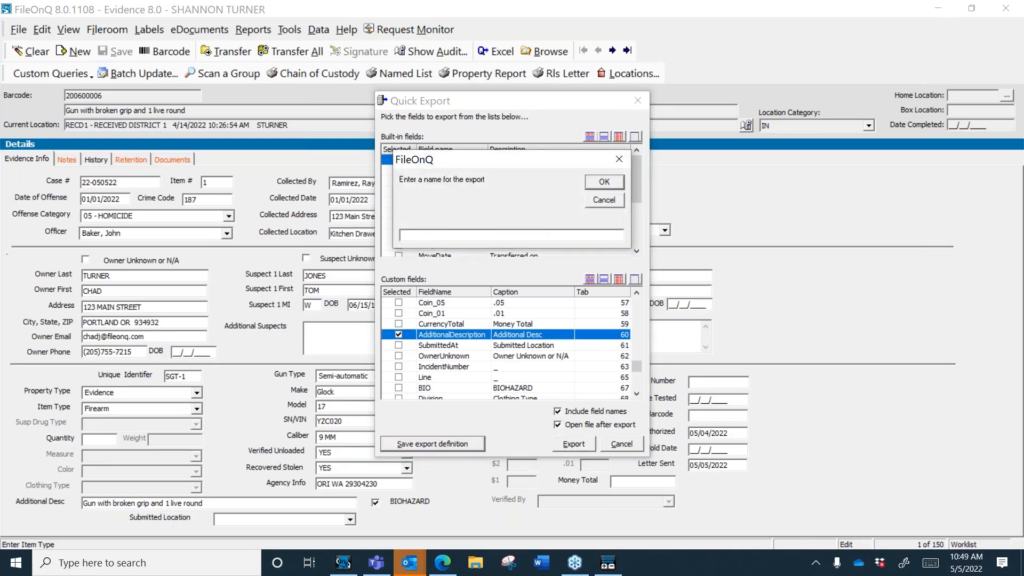
type("List of guns")
left_click(603, 183)
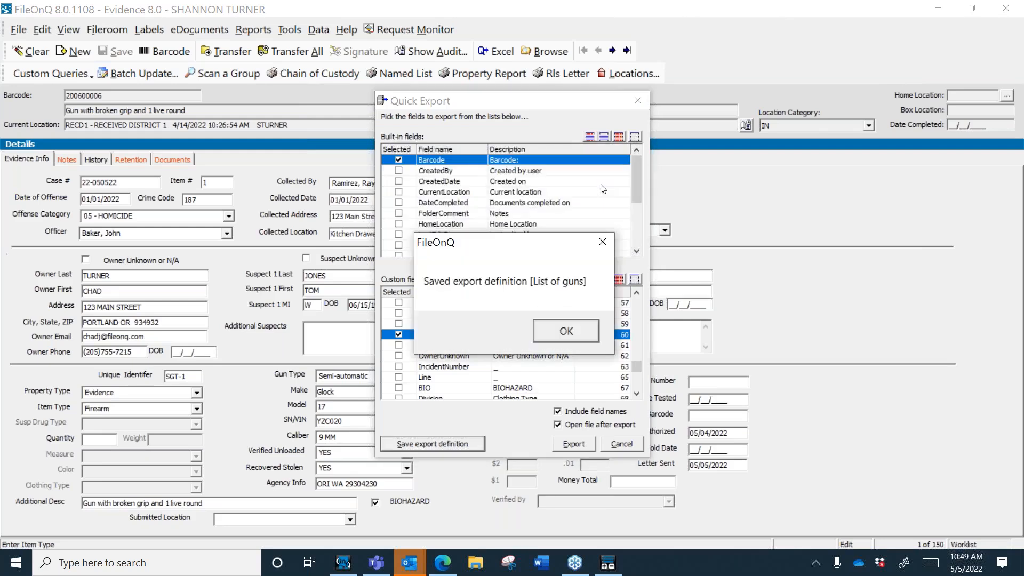
left_click(564, 341)
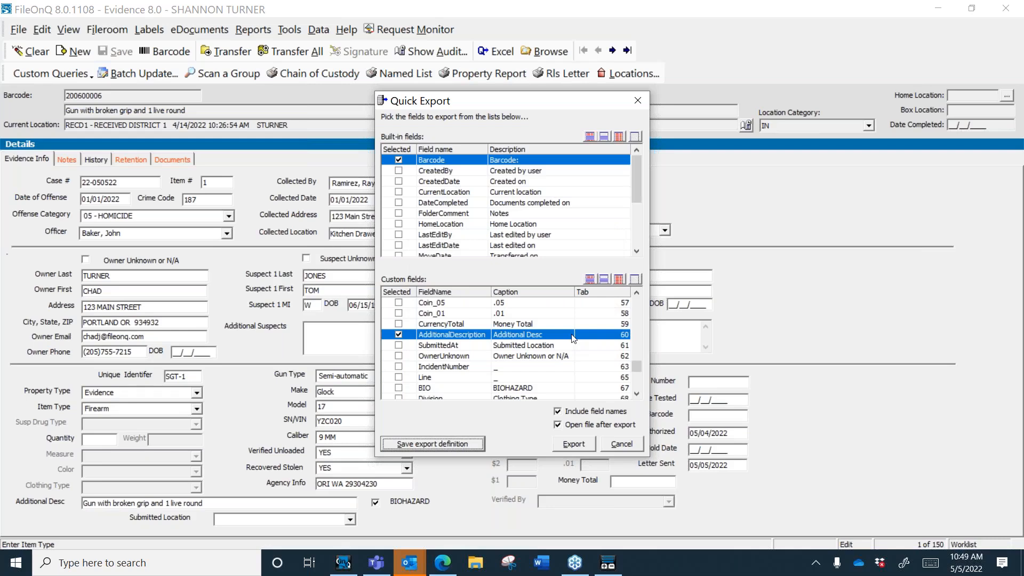
left_click(631, 449)
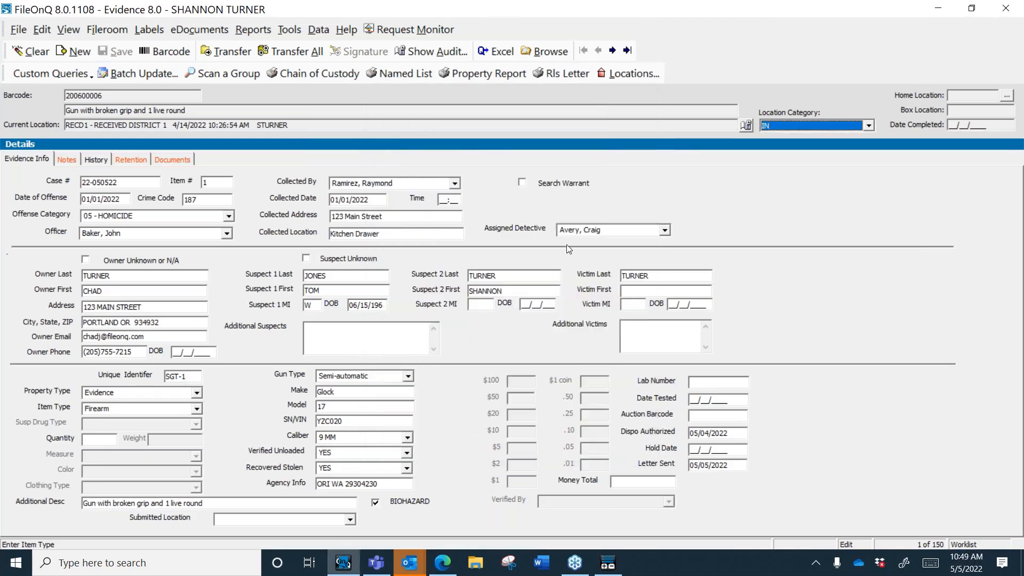
Step: Start exporting the current record set using the List of guns export definition
left_click(201, 219)
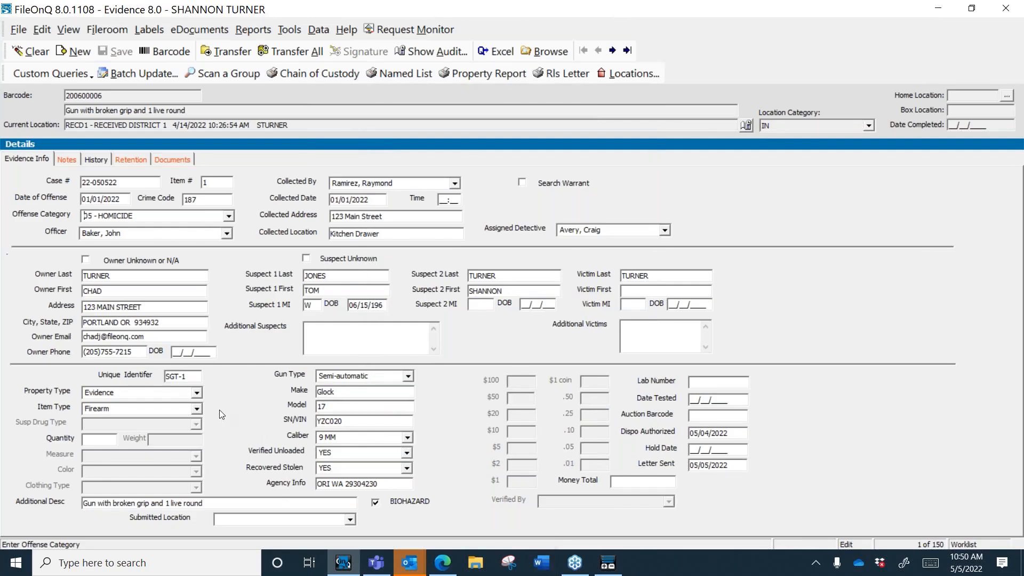
left_click(290, 29)
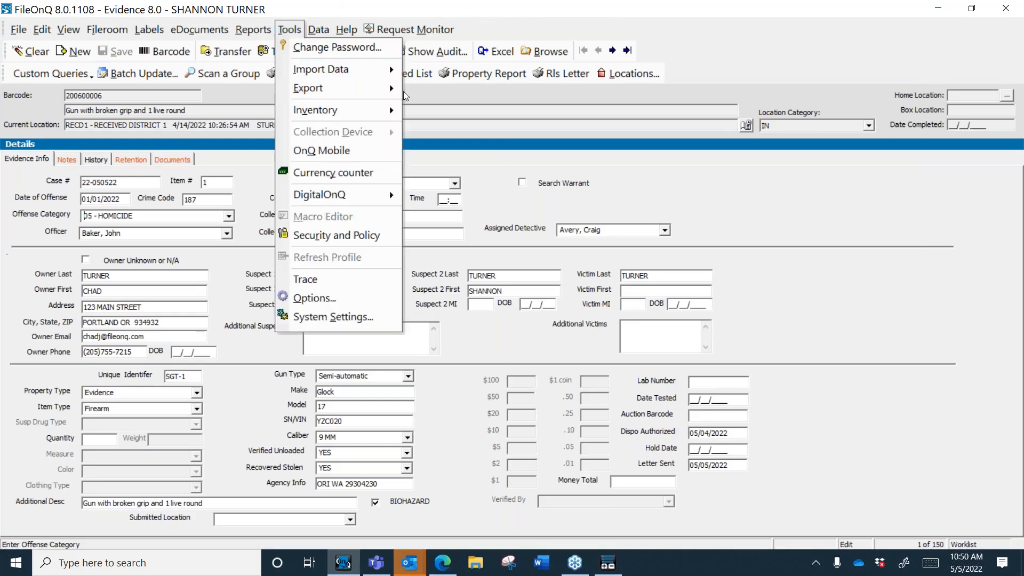
mouse_move(383, 90)
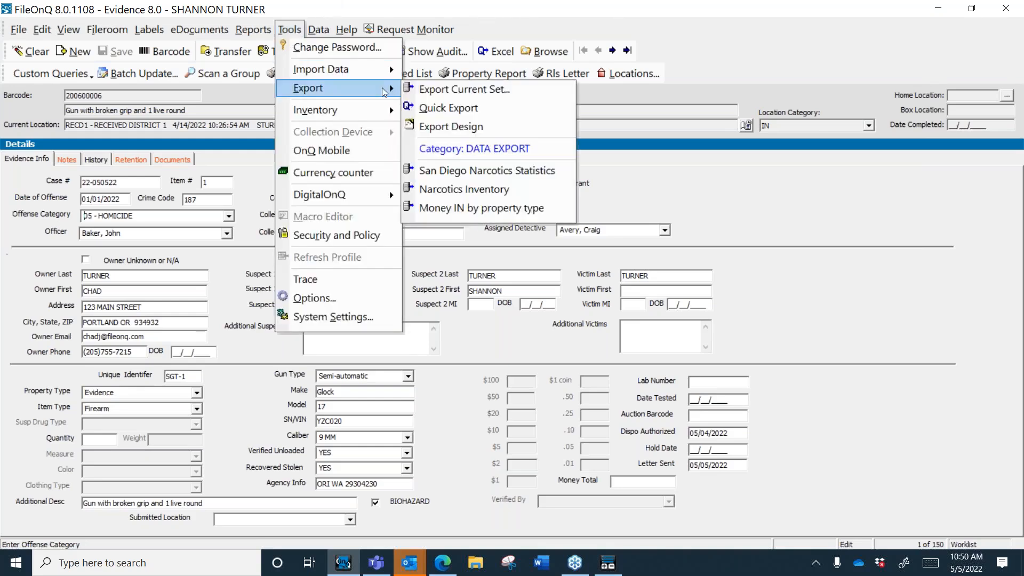
left_click(463, 91)
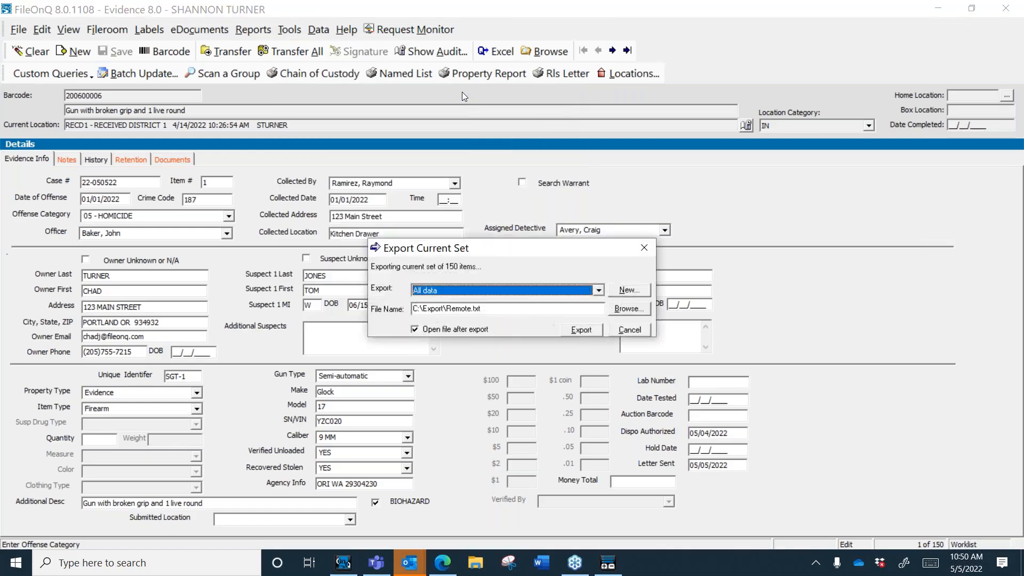
left_click(598, 292)
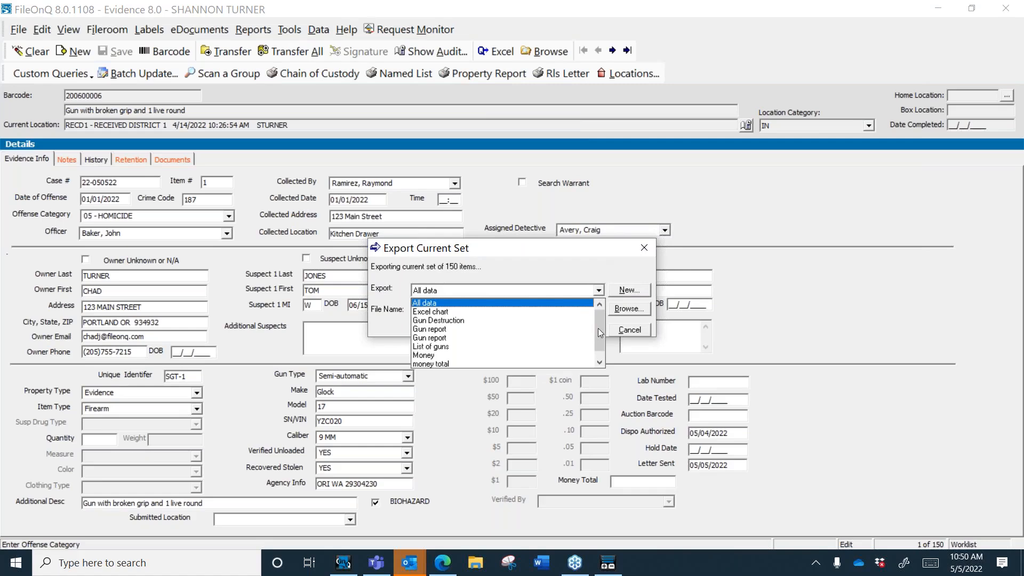
mouse_move(600, 334)
left_mouse_down()
mouse_move(601, 376)
mouse_move(602, 316)
left_mouse_up()
left_click(428, 350)
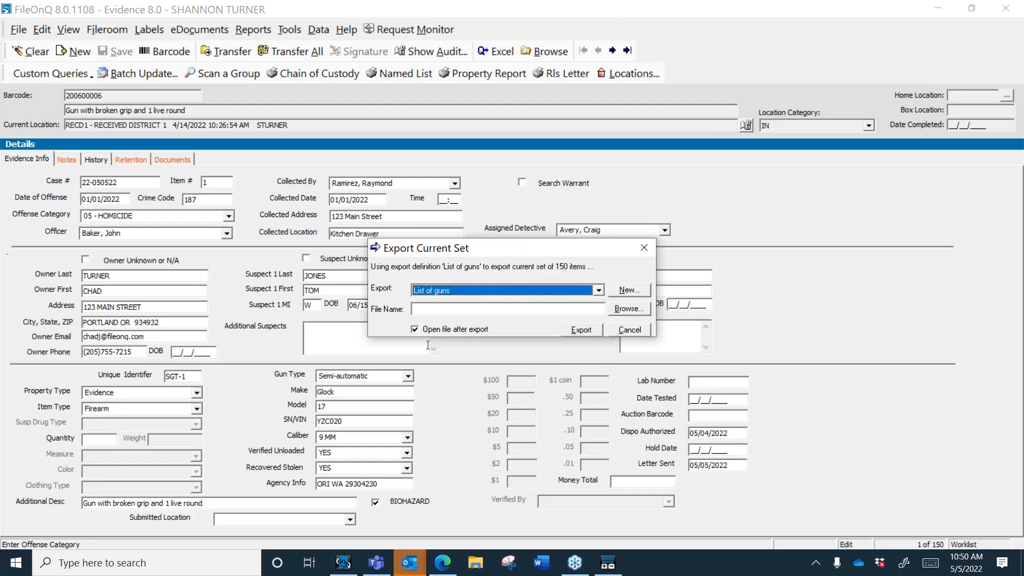
Step: Export the 150 records to Webinar.xlsx on the Desktop and acknowledge the success message
left_click(488, 309)
type("Webinar")
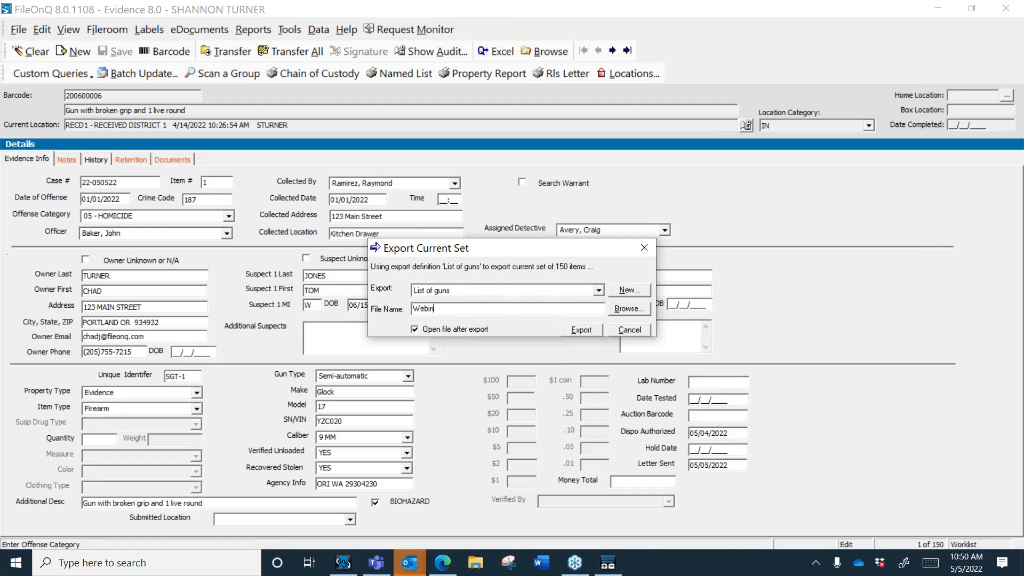
left_click(586, 330)
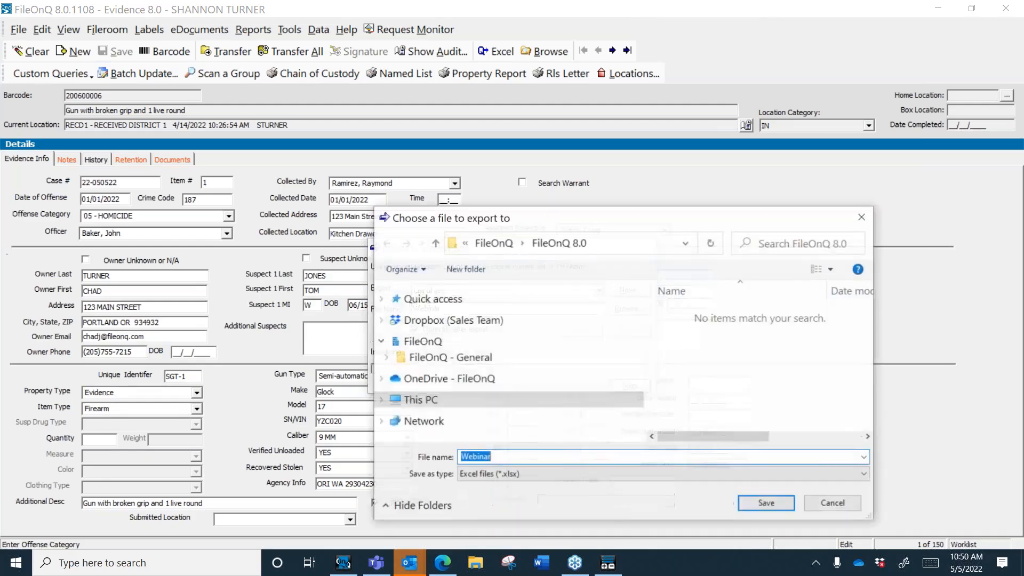
left_click(439, 325)
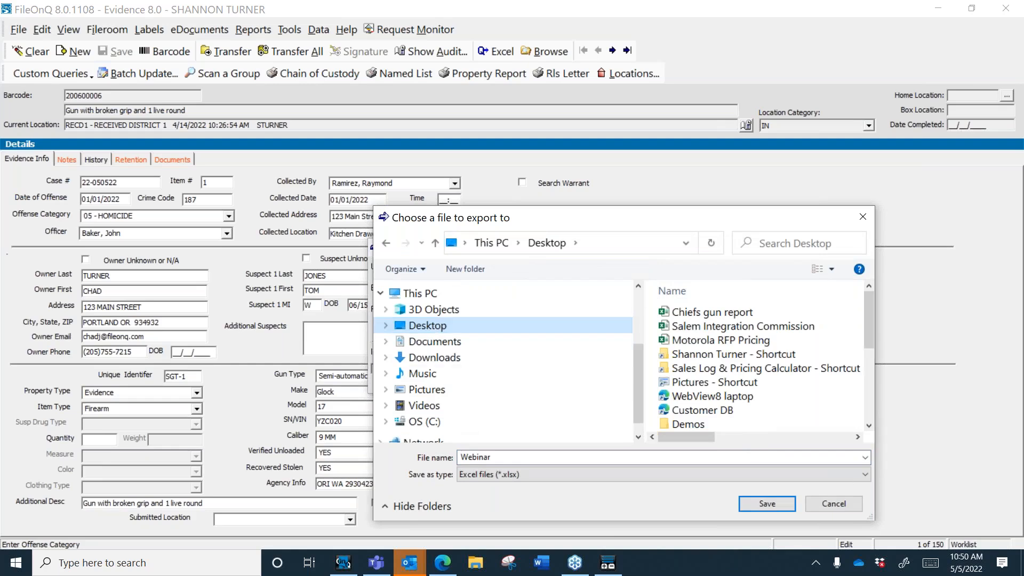
left_click(768, 504)
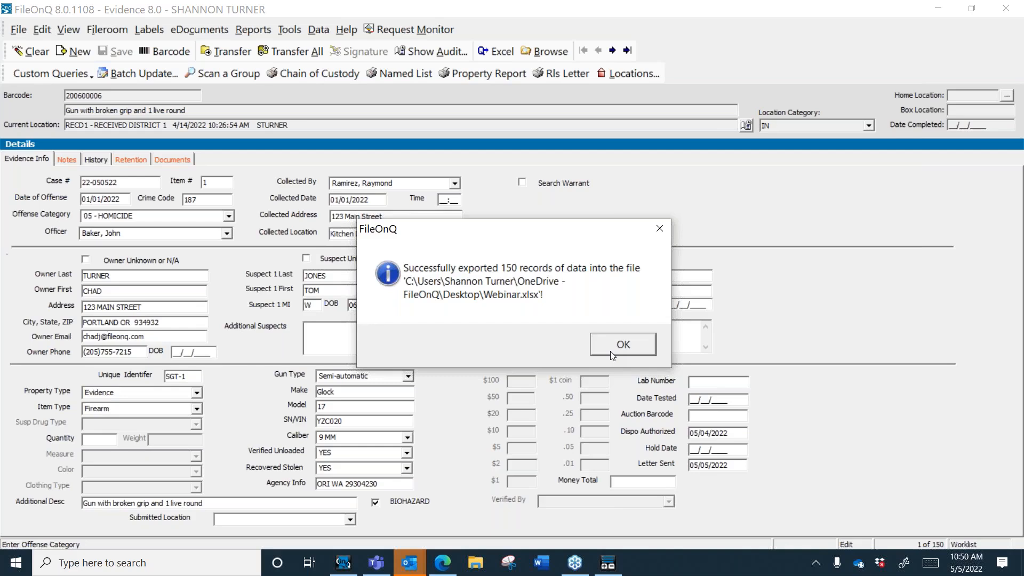
left_click(610, 351)
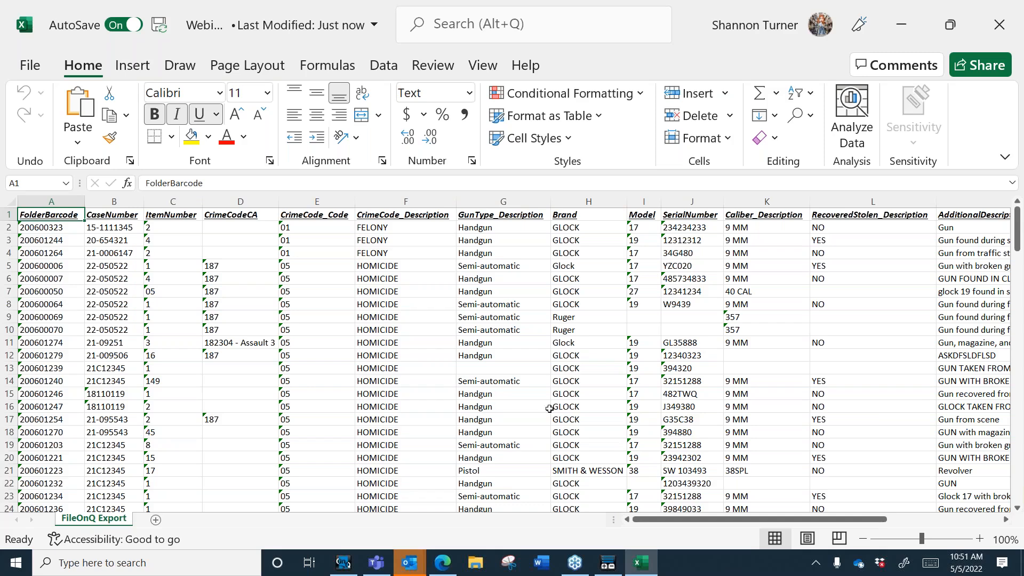
Step: Copy barcodes A3:A23 from the FileOnQ Export sheet, then hide Excel
left_click(1017, 509)
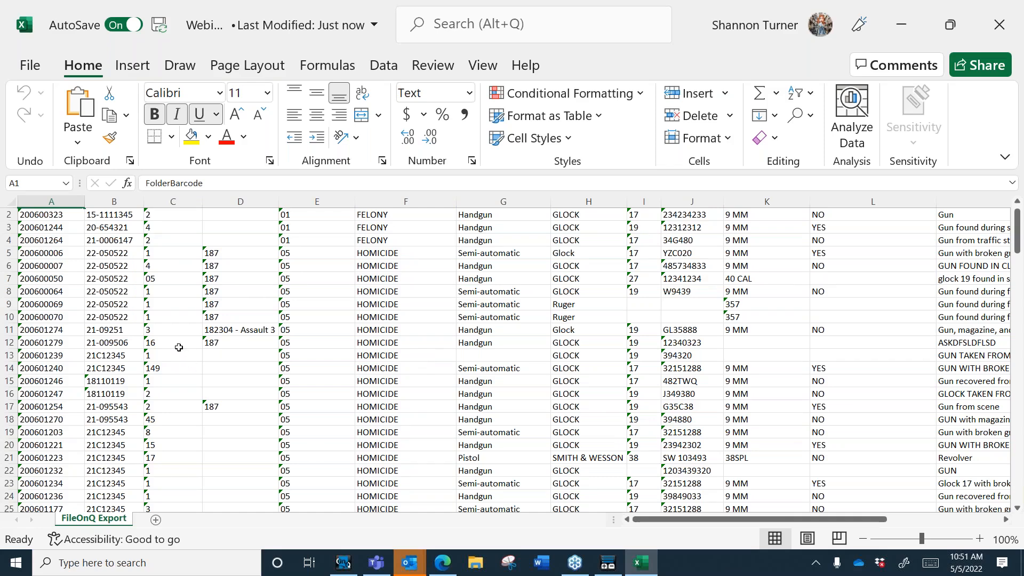
left_click(62, 229)
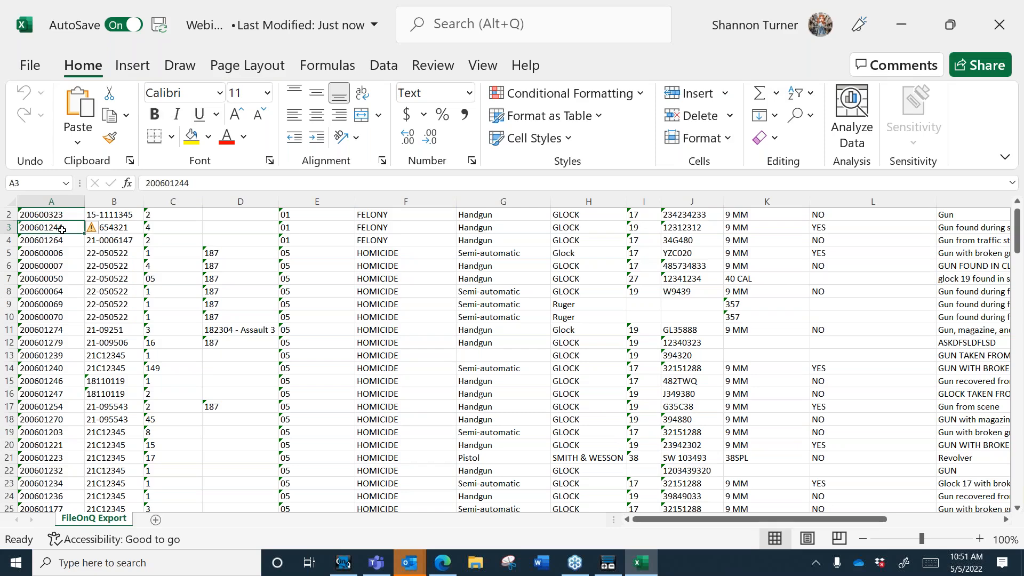
left_click_drag(60, 230, 53, 483)
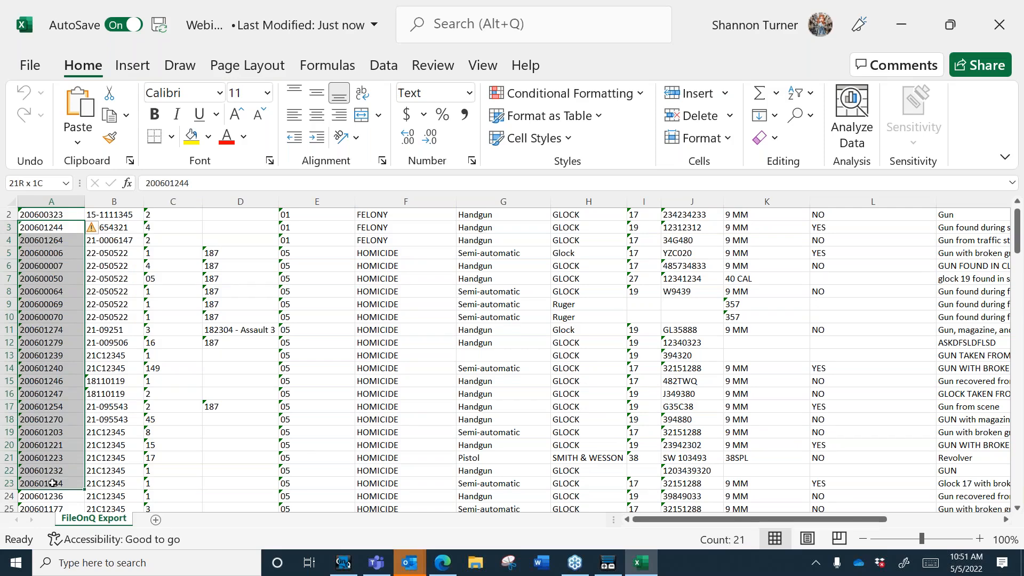
left_click_drag(52, 483, 52, 483)
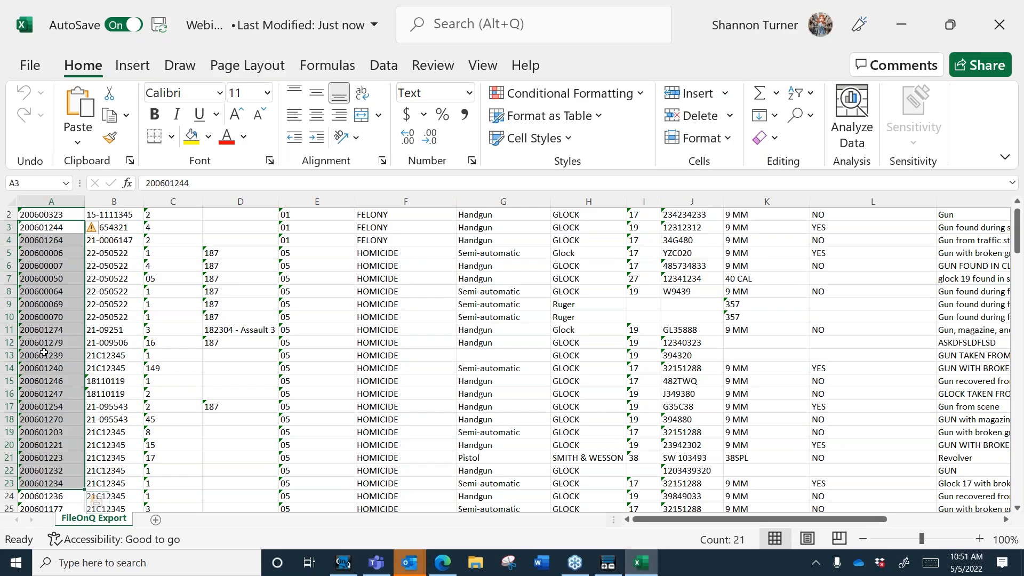
right_click(43, 352)
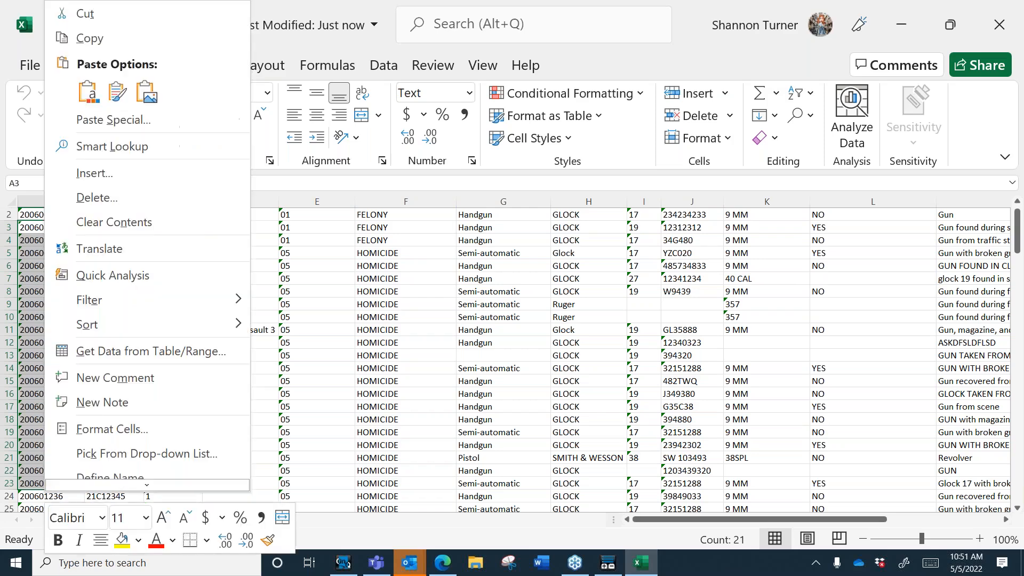
left_click(108, 41)
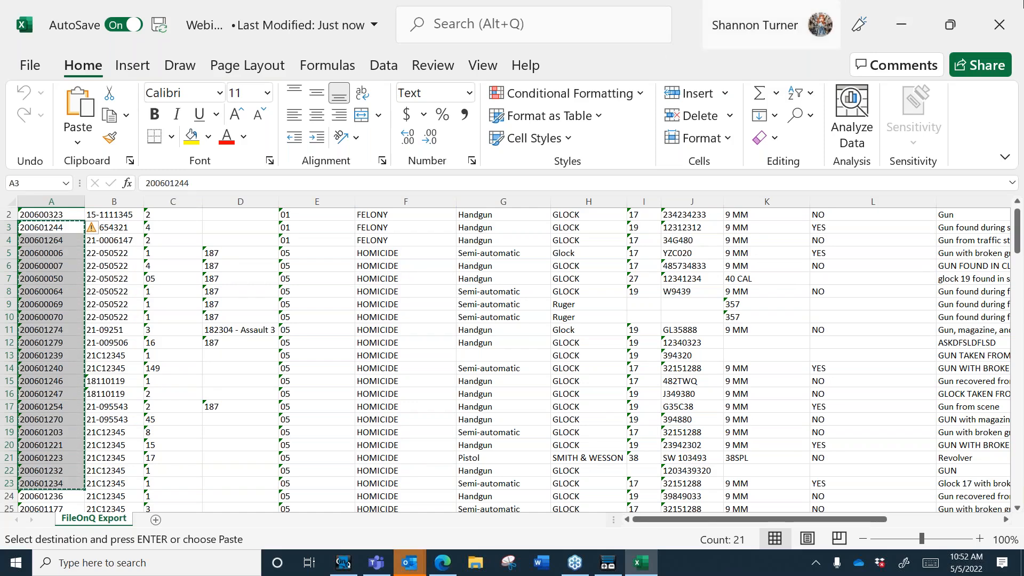
left_click(901, 28)
Step: Paste the 21 barcodes into a Scan a Group query, run it, review a record, then clear the form
key("Escape")
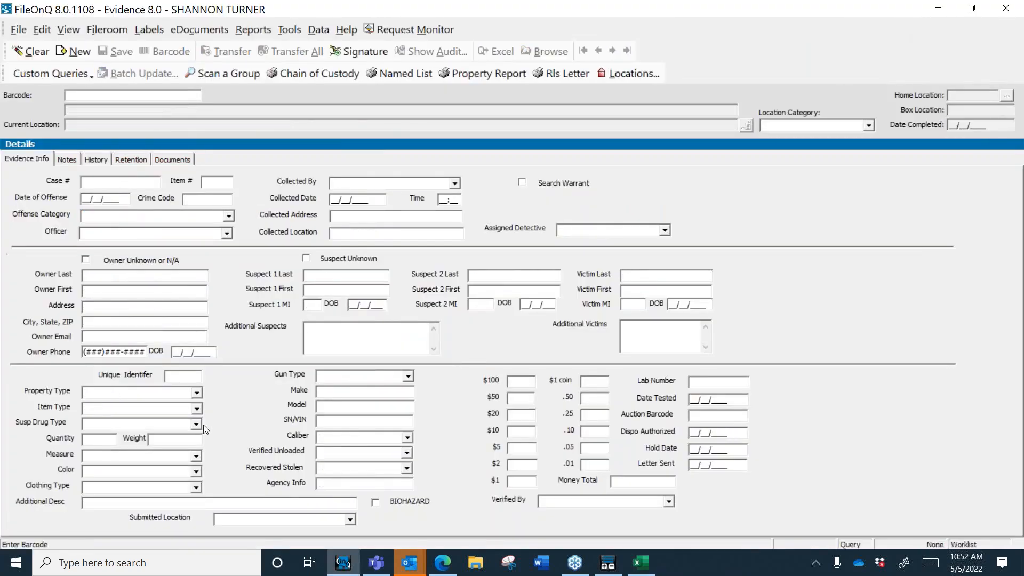
left_click(19, 29)
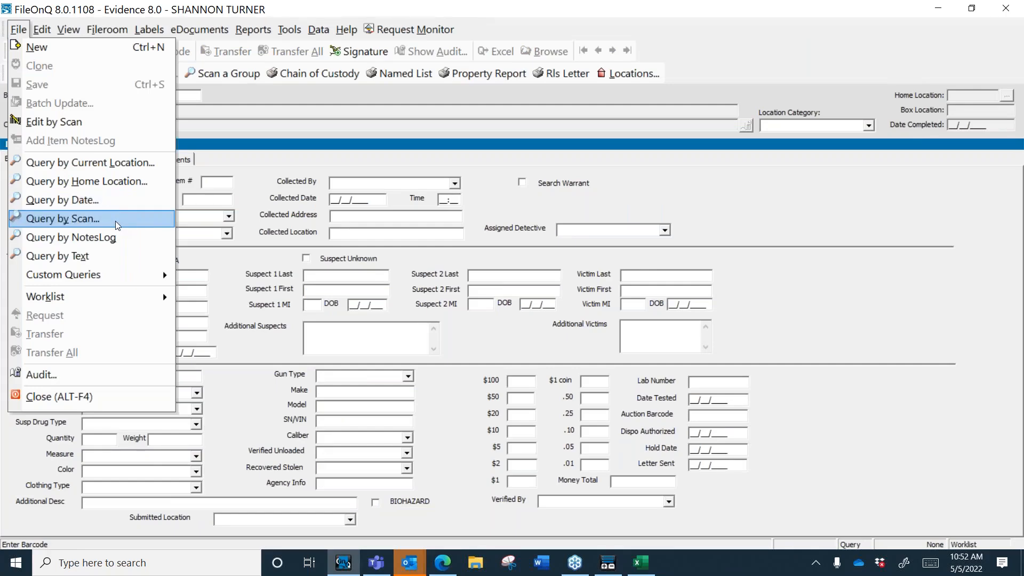
left_click(220, 72)
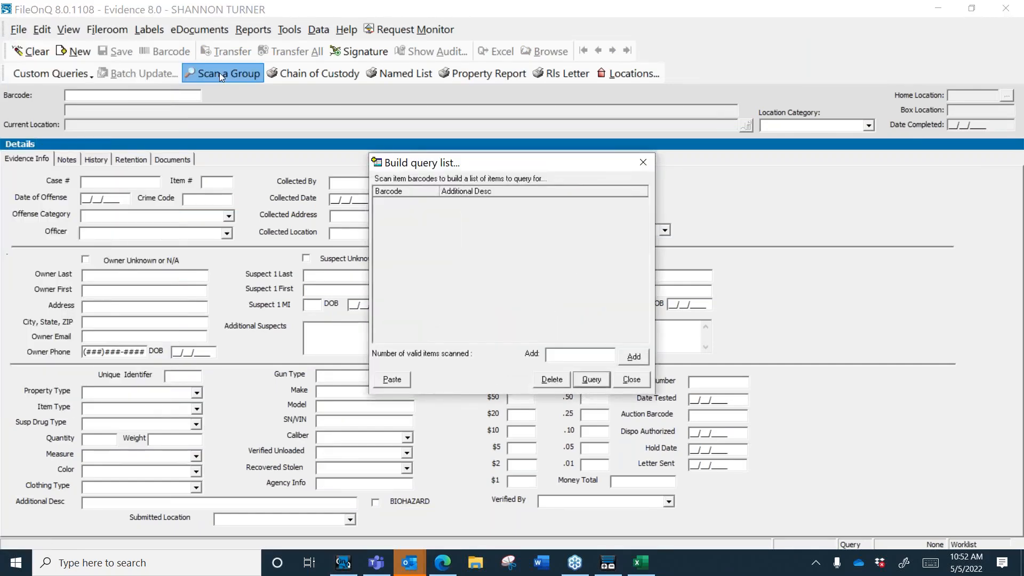
left_click(396, 379)
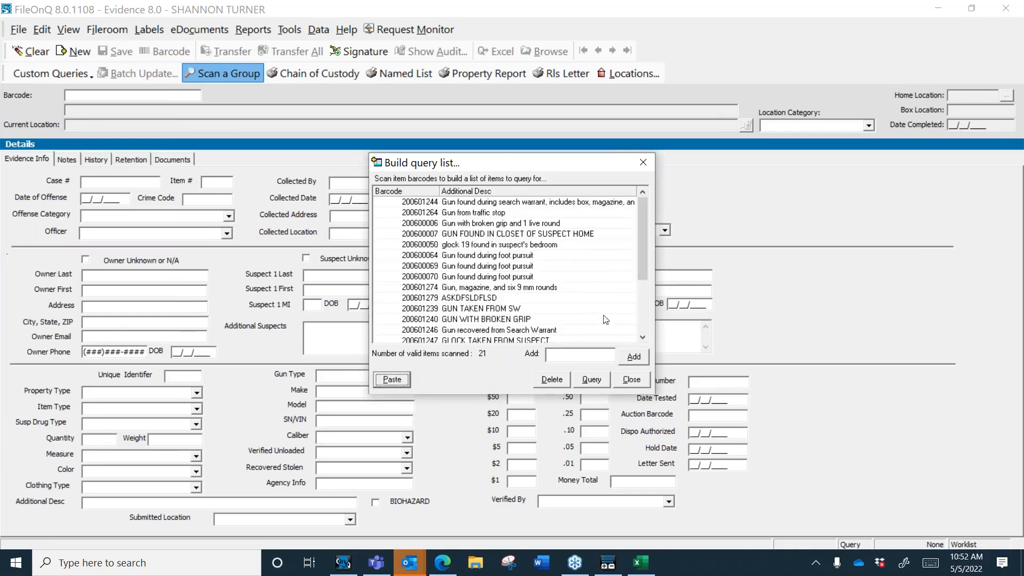
left_click(589, 381)
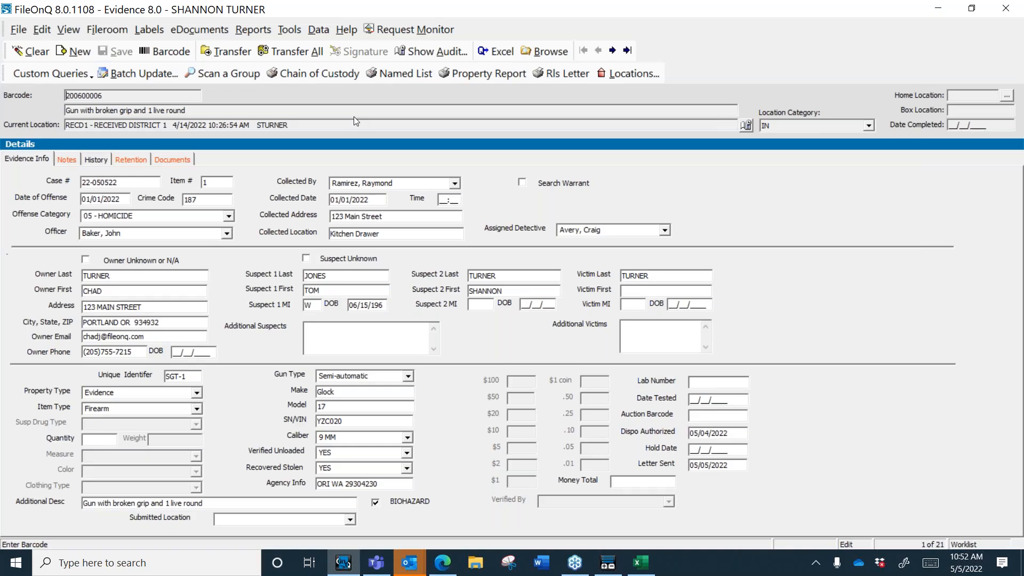
left_click(181, 277)
key("Escape")
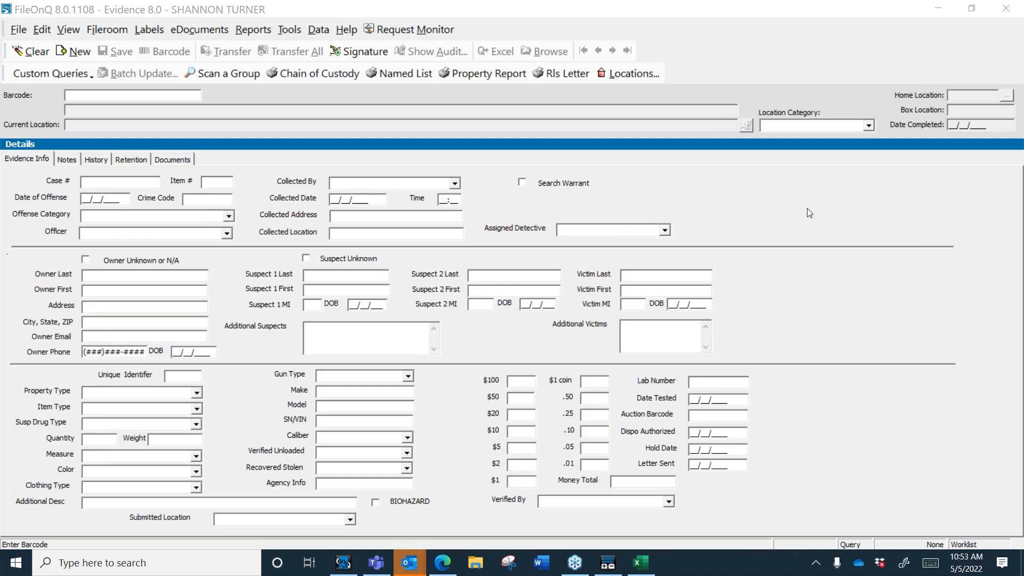
Step: Add the Transfer with signature command to the toolbar after Barcode
left_click(786, 310)
right_click(238, 61)
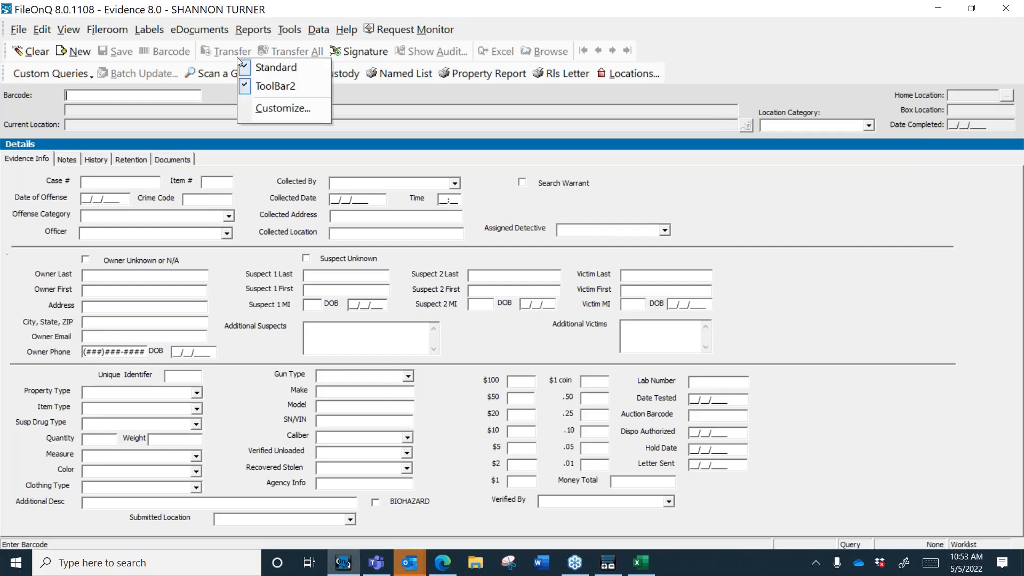
left_click(274, 112)
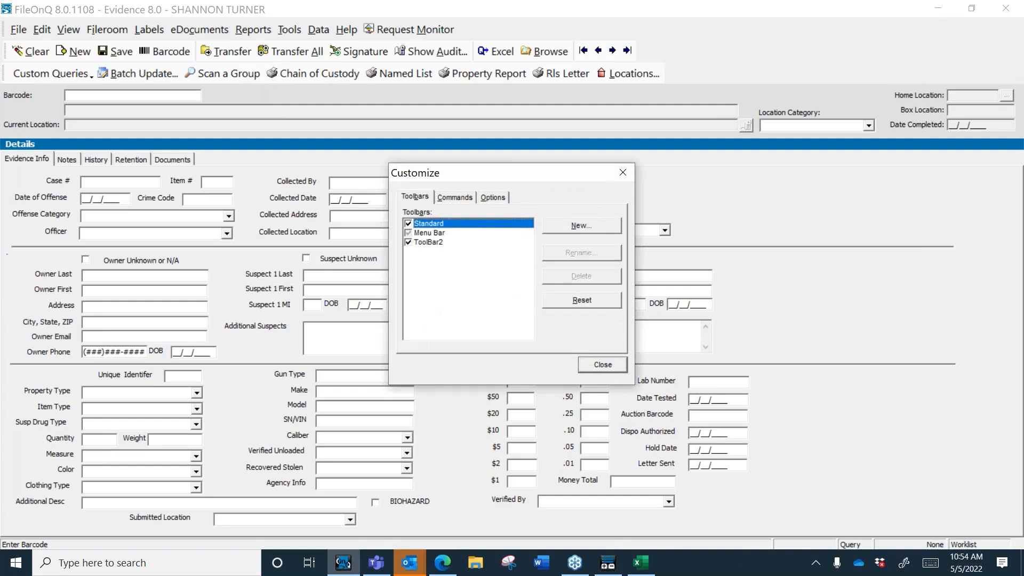
left_click(455, 201)
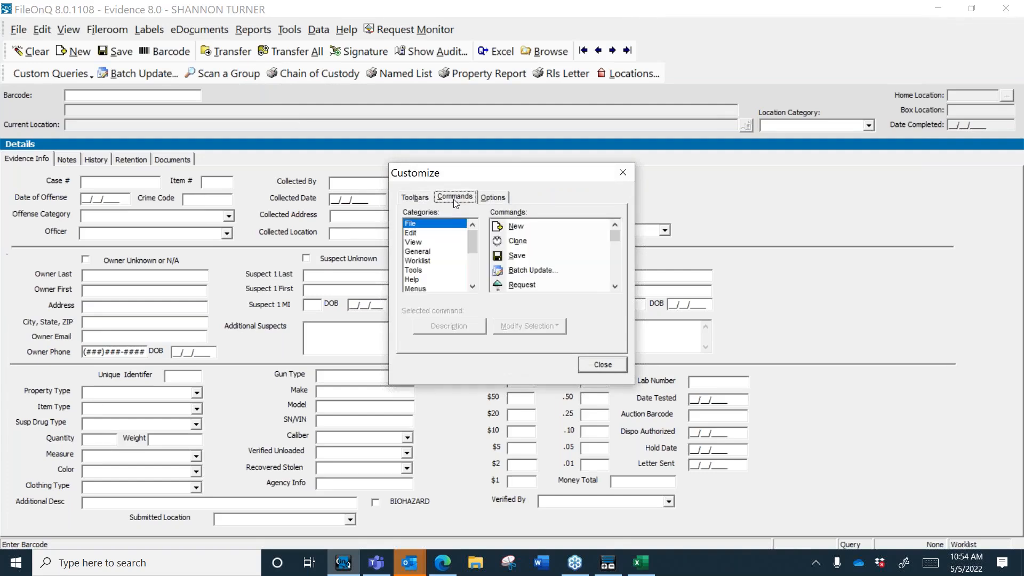
left_click(614, 286)
left_click(615, 286)
left_click(615, 286)
left_click(615, 286)
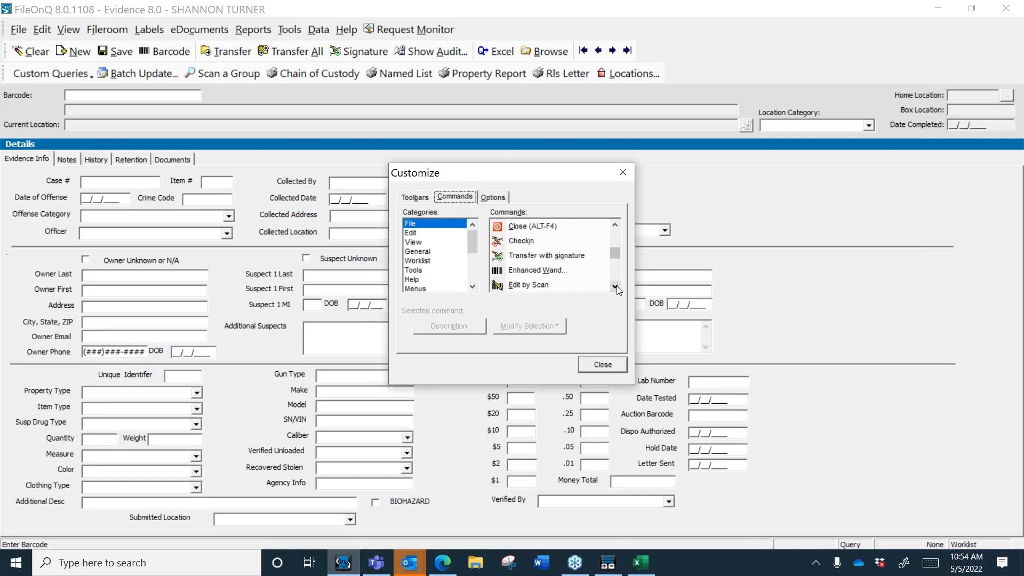
left_click(518, 258)
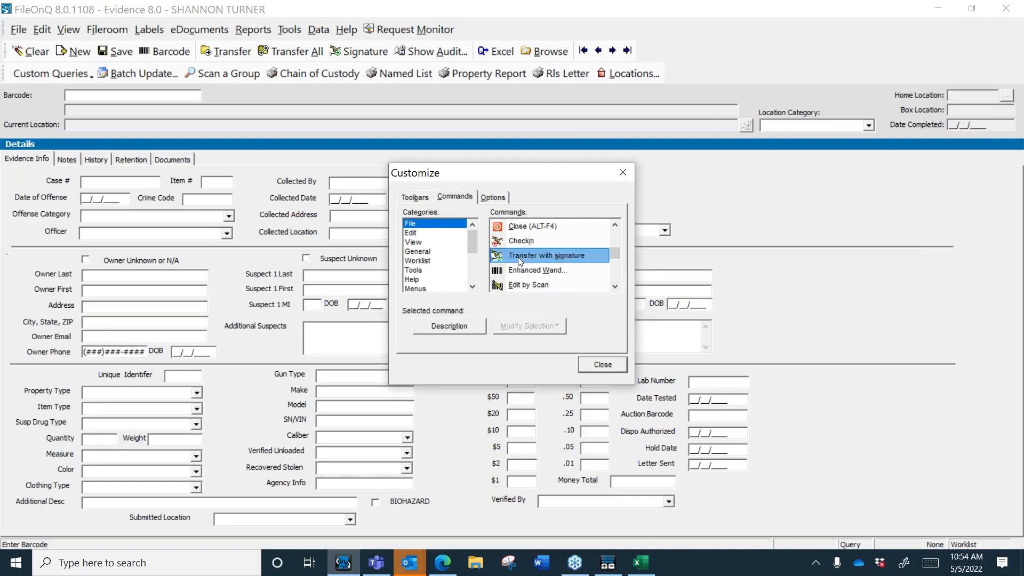
mouse_move(519, 260)
left_mouse_down()
mouse_move(359, 191)
mouse_move(195, 51)
left_mouse_up()
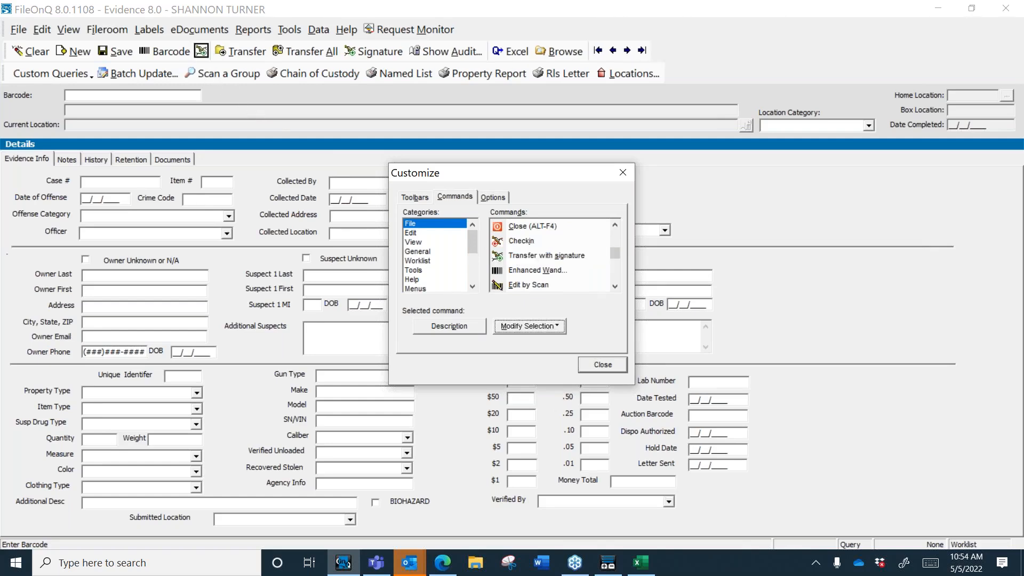
Step: Show the new button with image and text, rename it Signature, and finish customizing
right_click(201, 54)
left_click(246, 191)
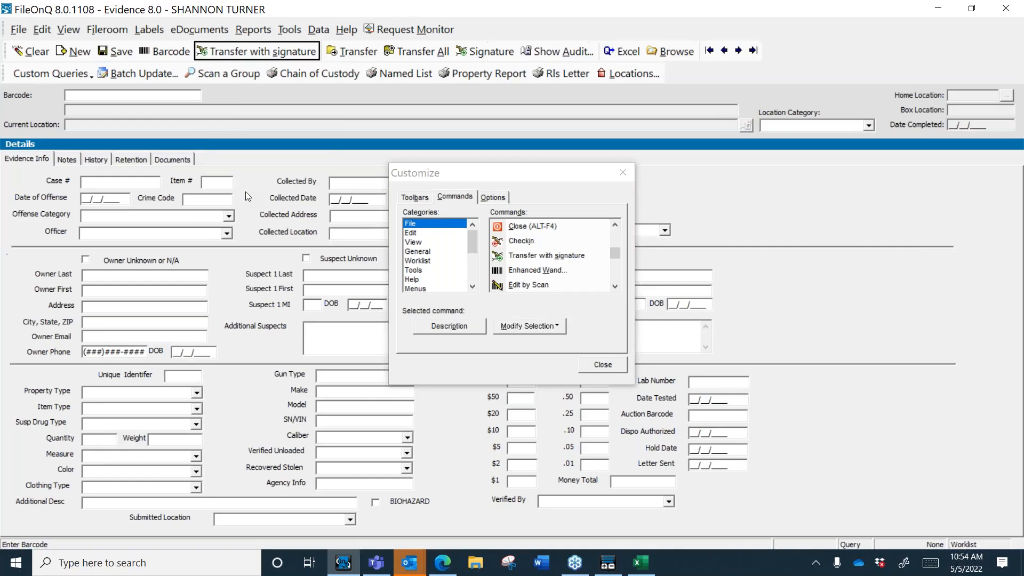
right_click(229, 54)
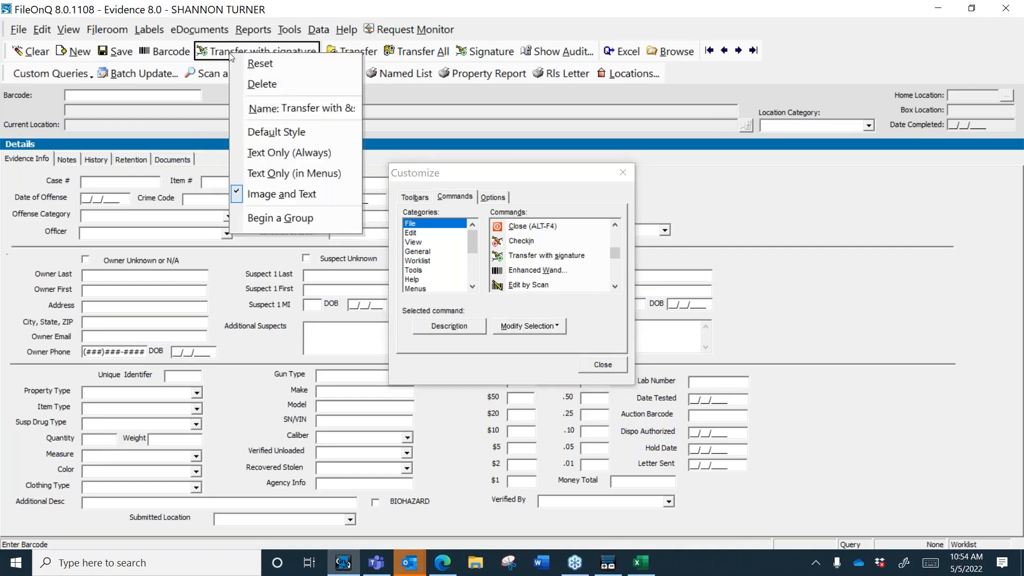
left_click(302, 109)
key("BackSpace")
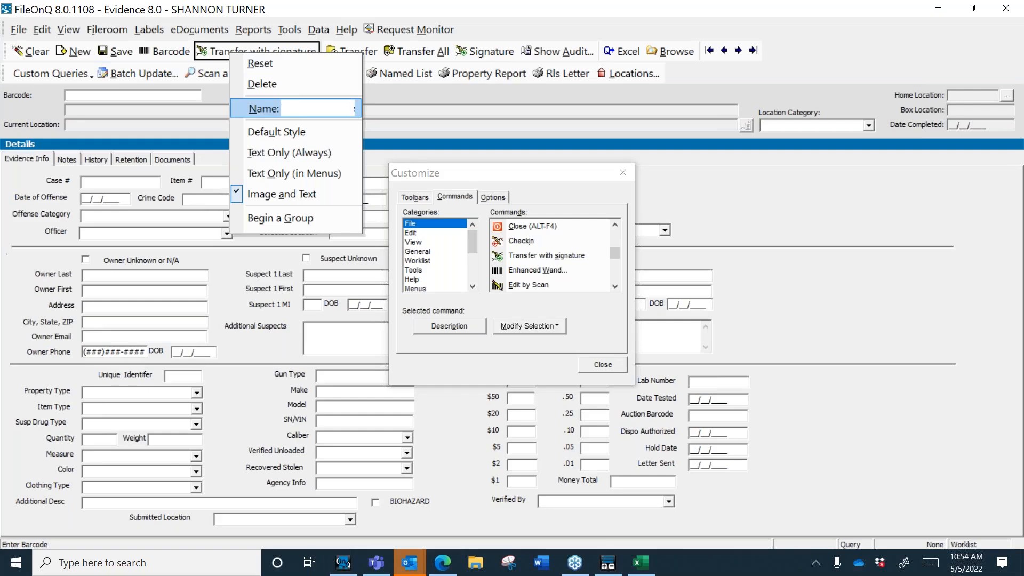
type("Signature")
left_click(305, 195)
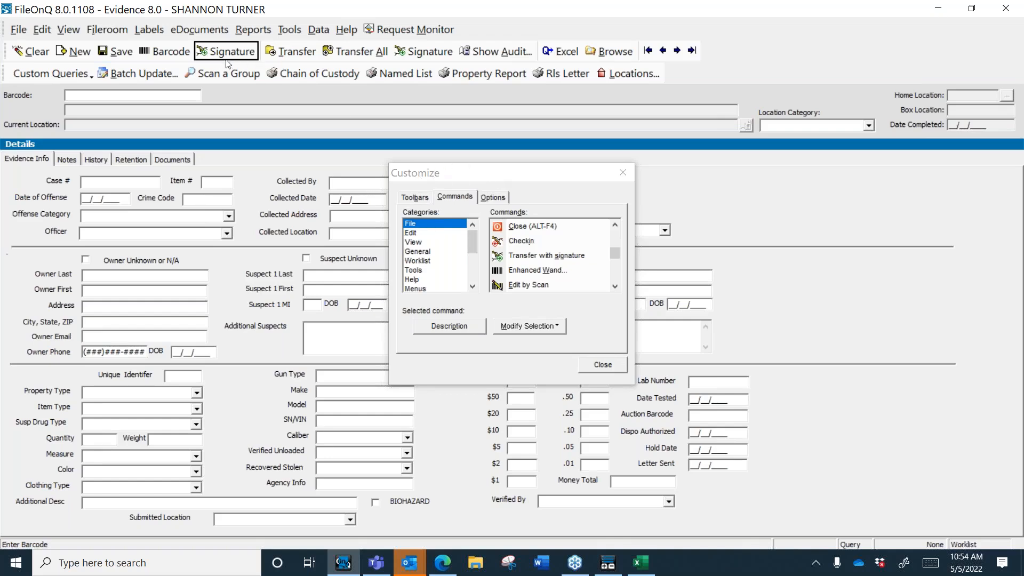
left_click_drag(220, 51, 291, 99)
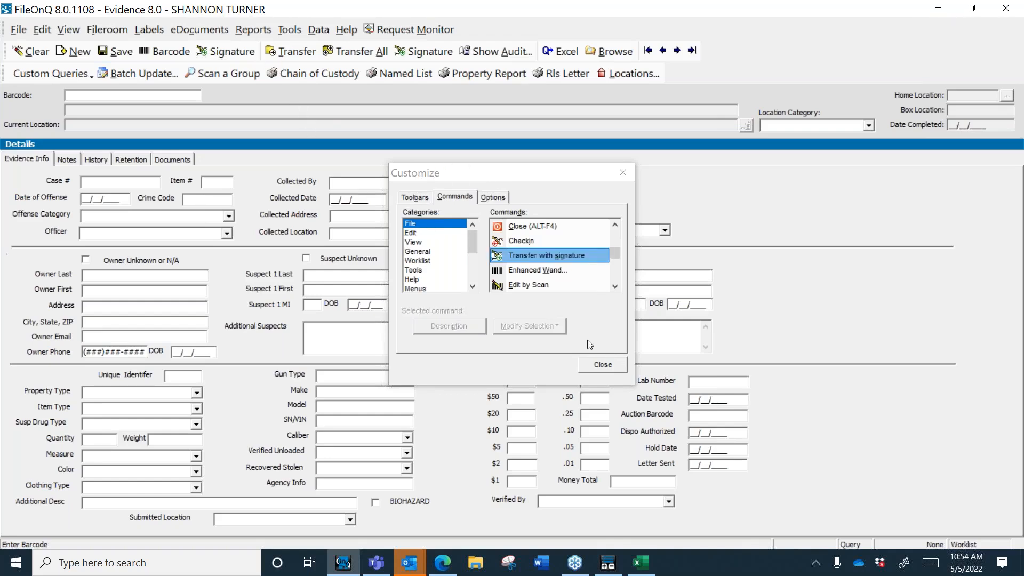
left_click(601, 364)
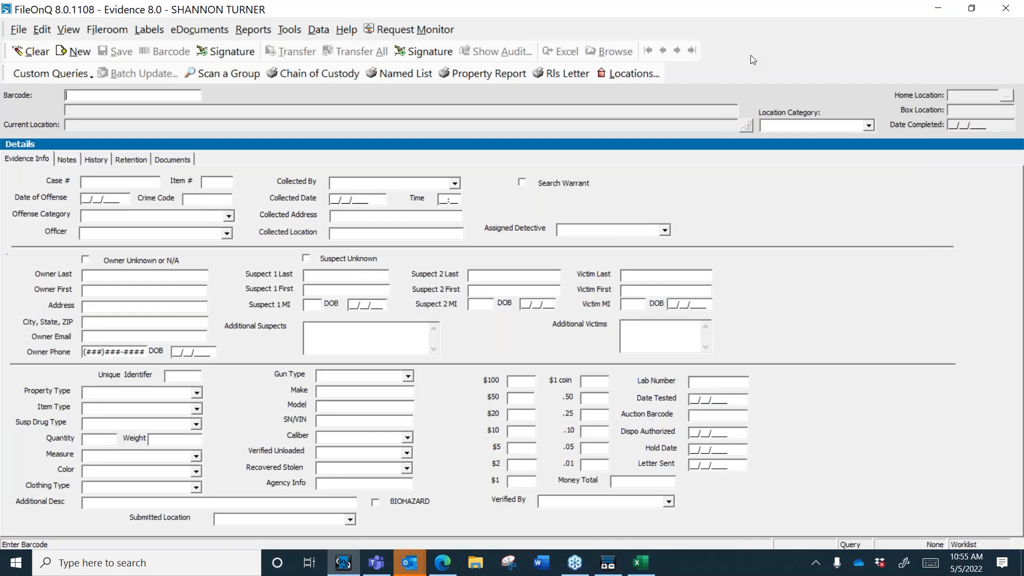
left_click(289, 29)
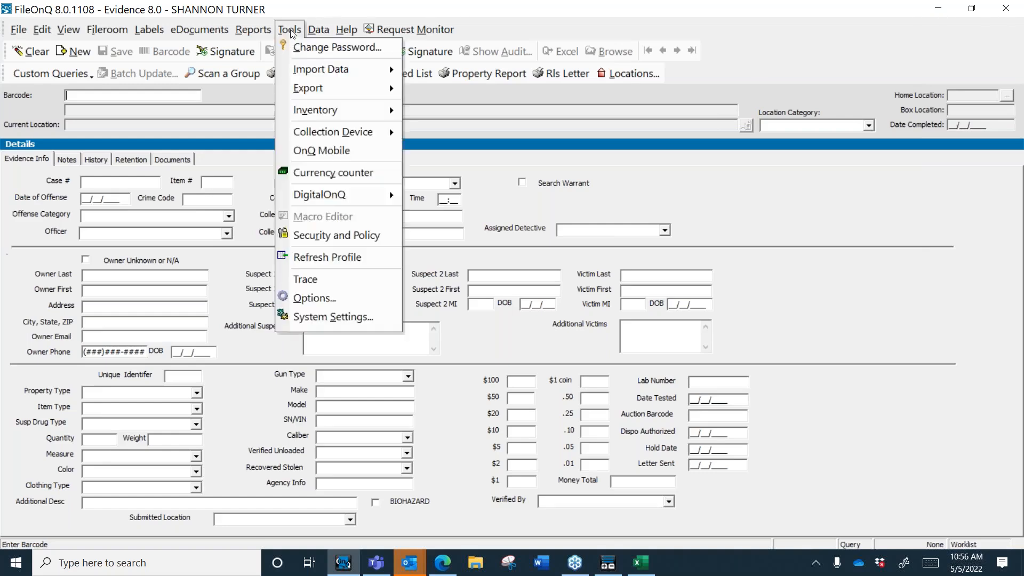
left_click(372, 302)
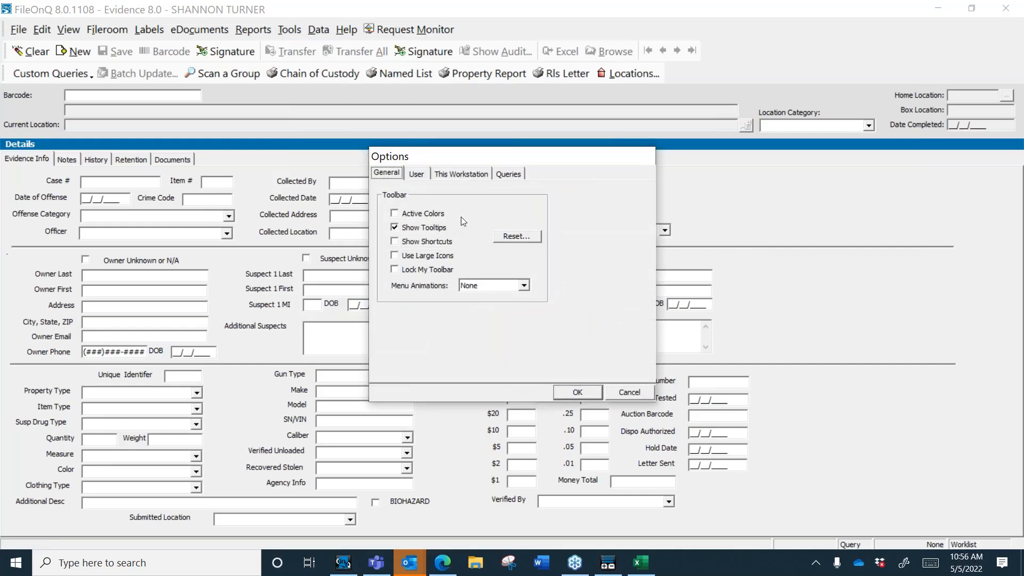
left_click(420, 176)
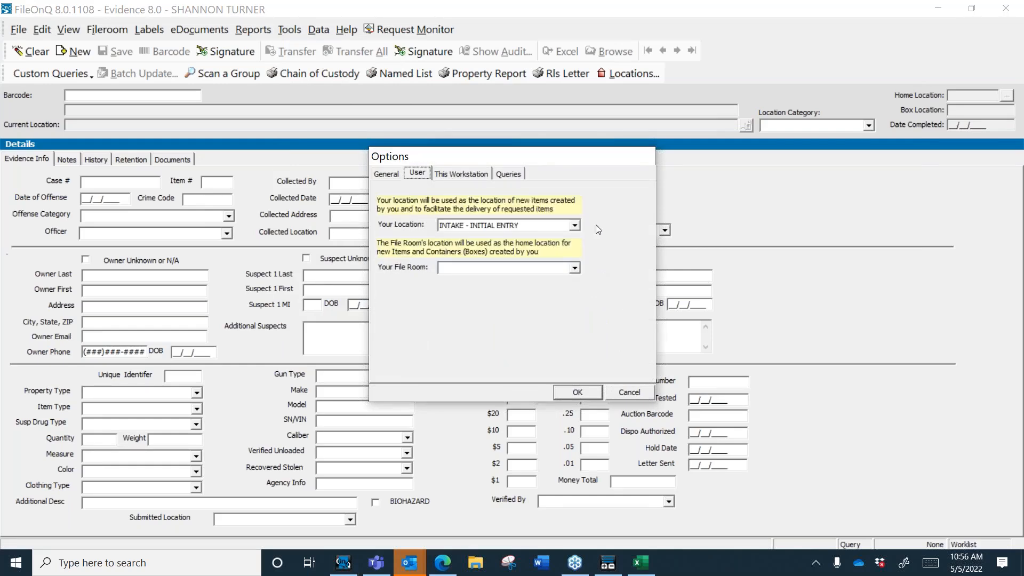
left_click(576, 226)
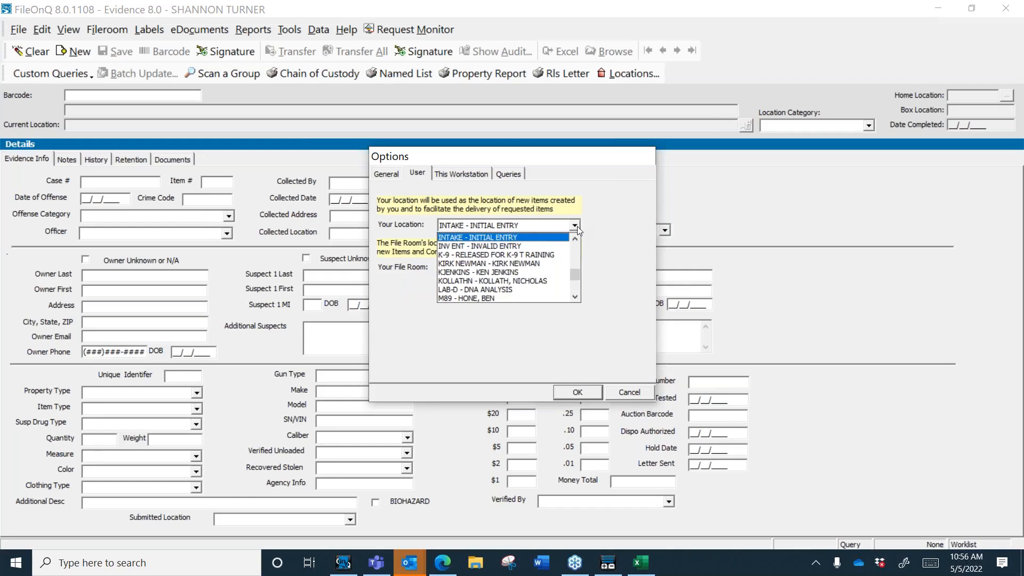
left_click(603, 274)
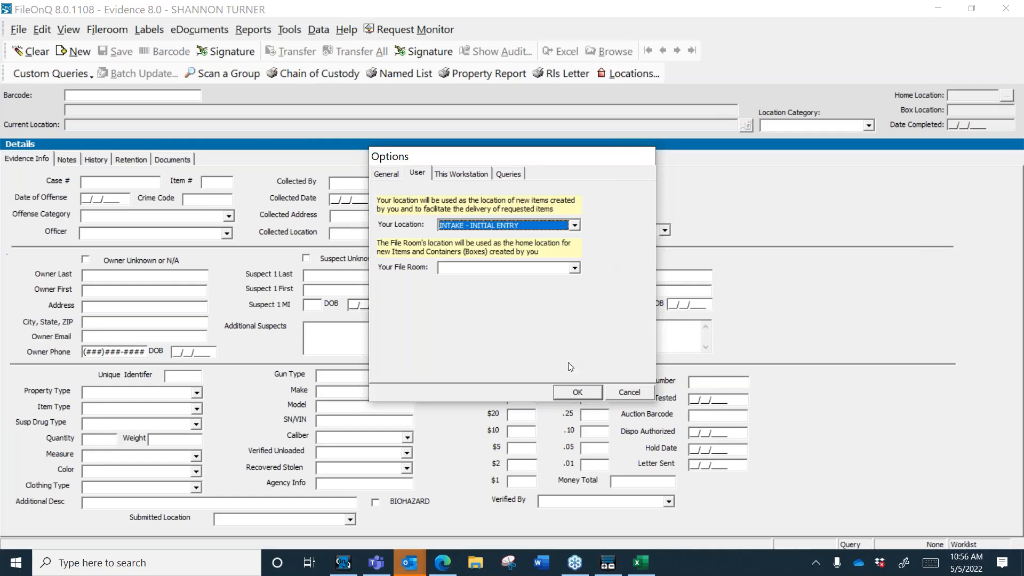
left_click(578, 392)
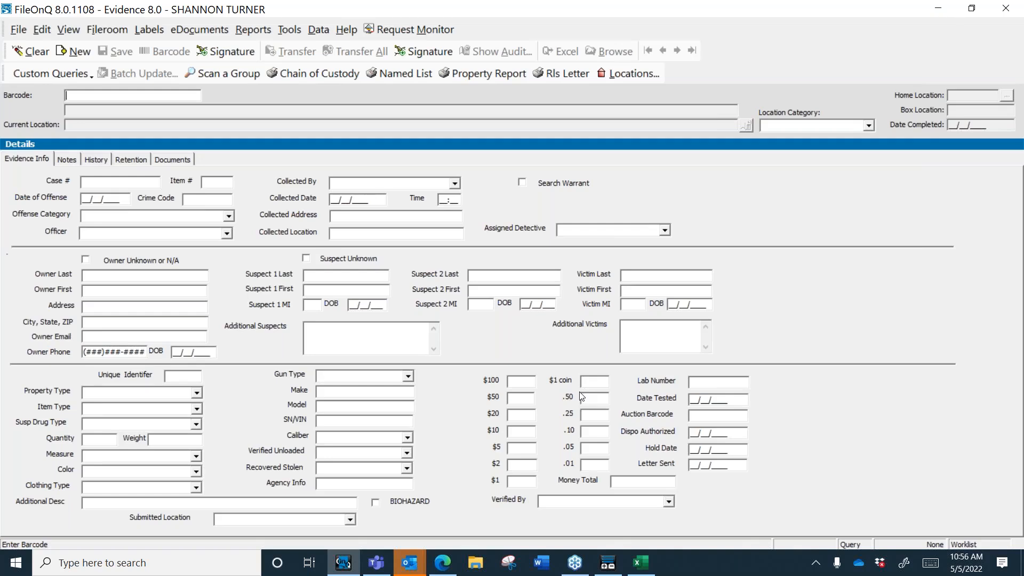
left_click(938, 11)
left_click(928, 8)
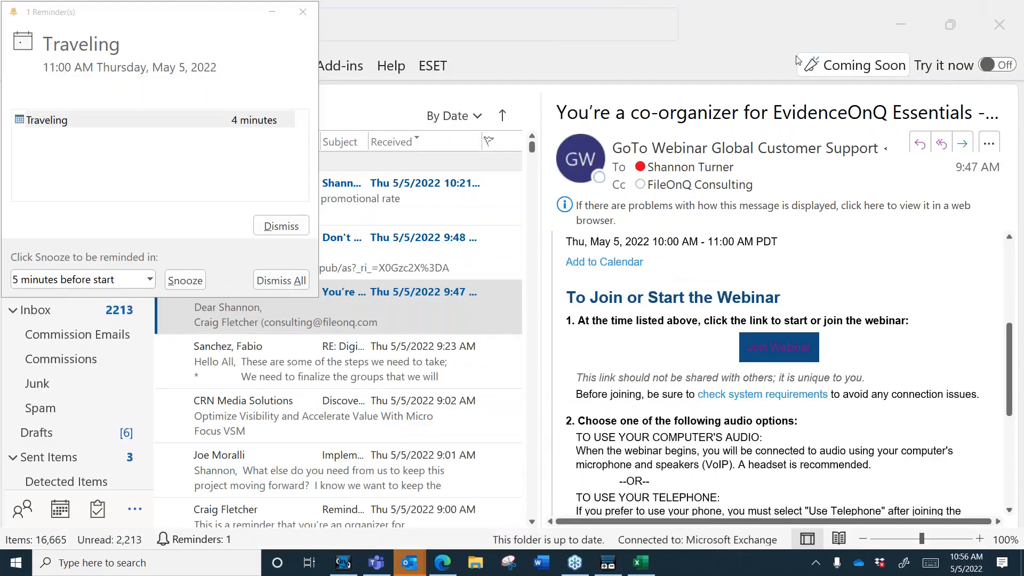
left_click(342, 562)
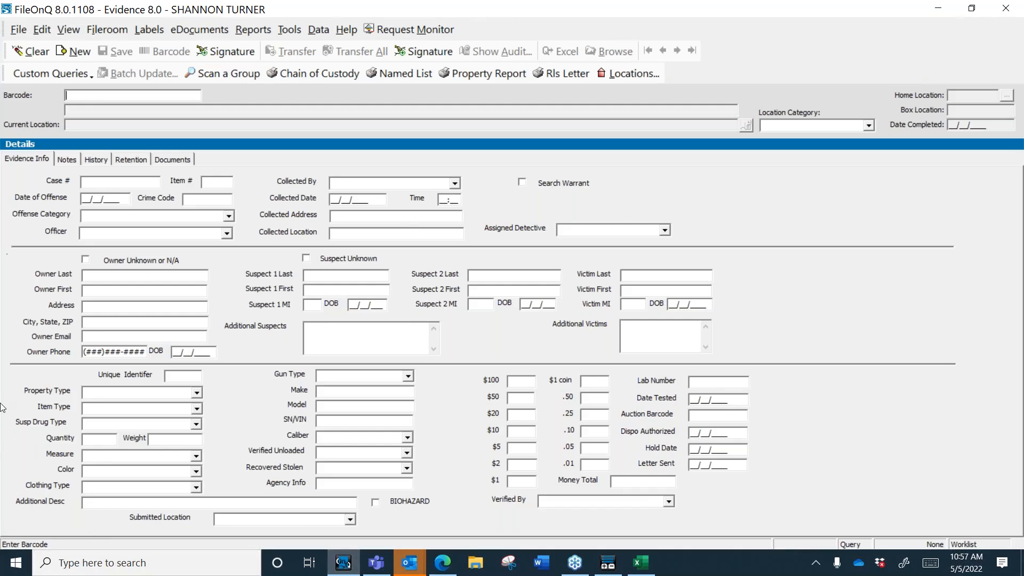
Step: Launch Profiler 8.0, select the Item # field, and minimize ProFiler
left_click(222, 566)
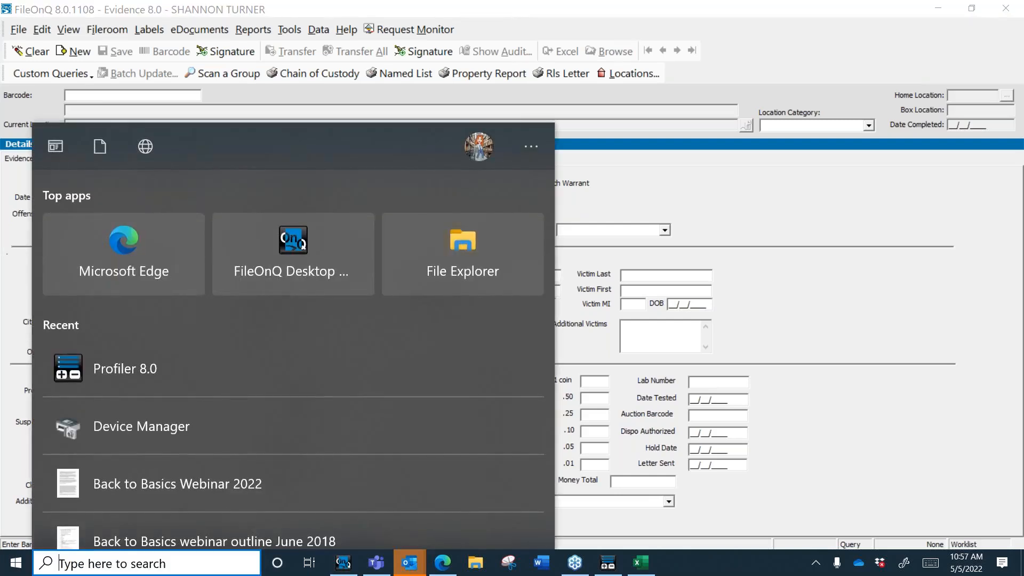
type("pr")
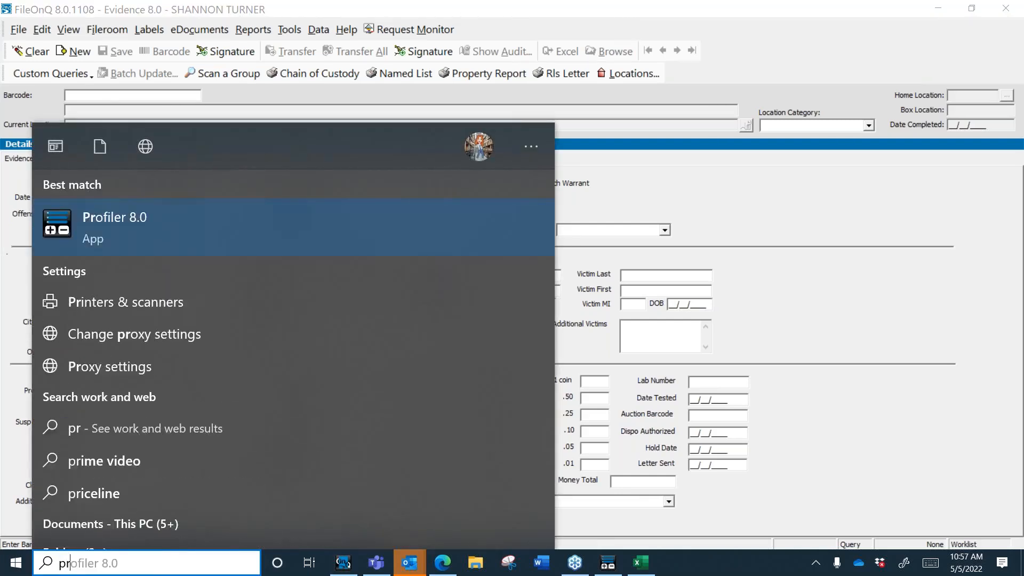
type("ofiler")
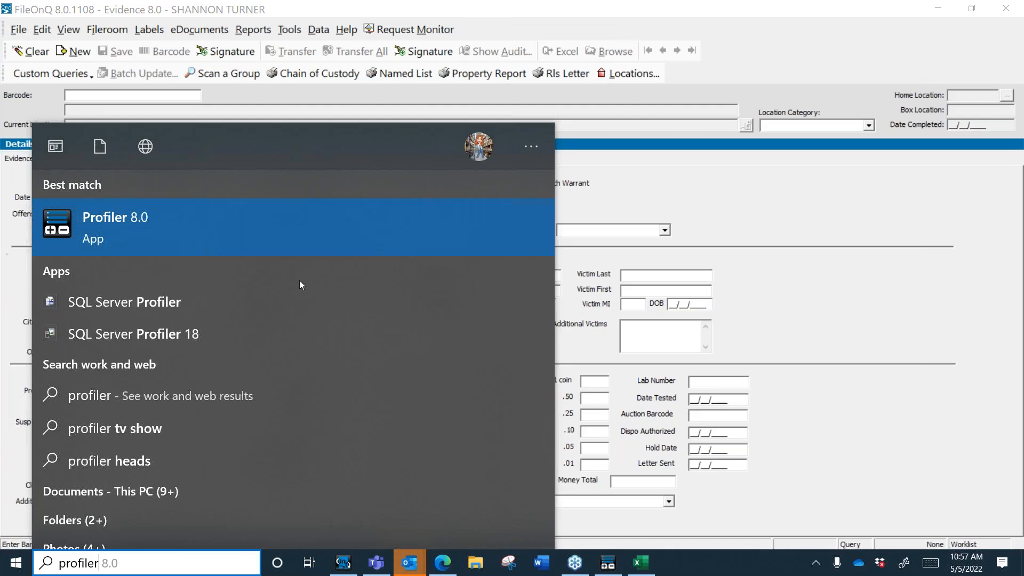
left_click(608, 564)
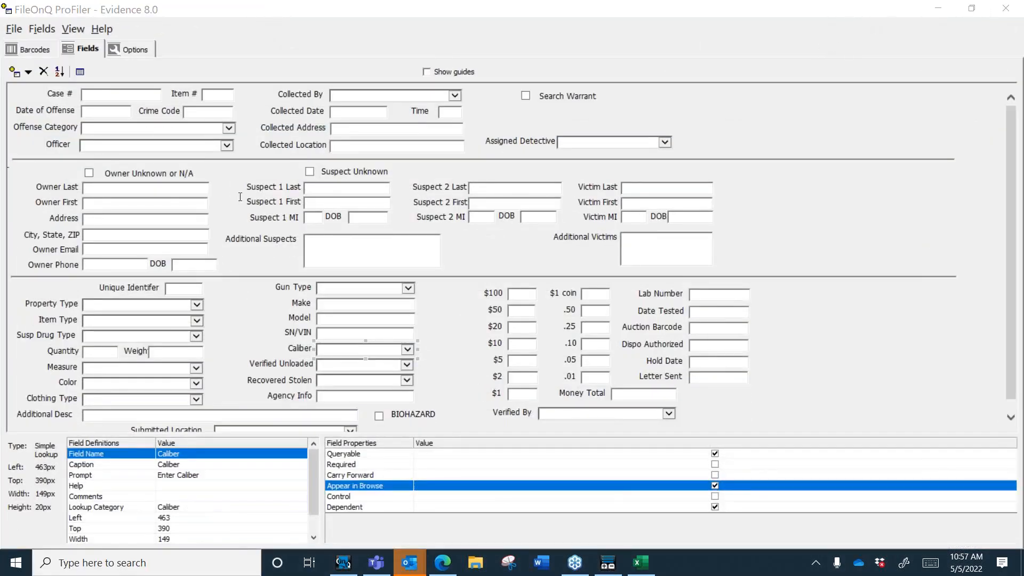
left_click(28, 72)
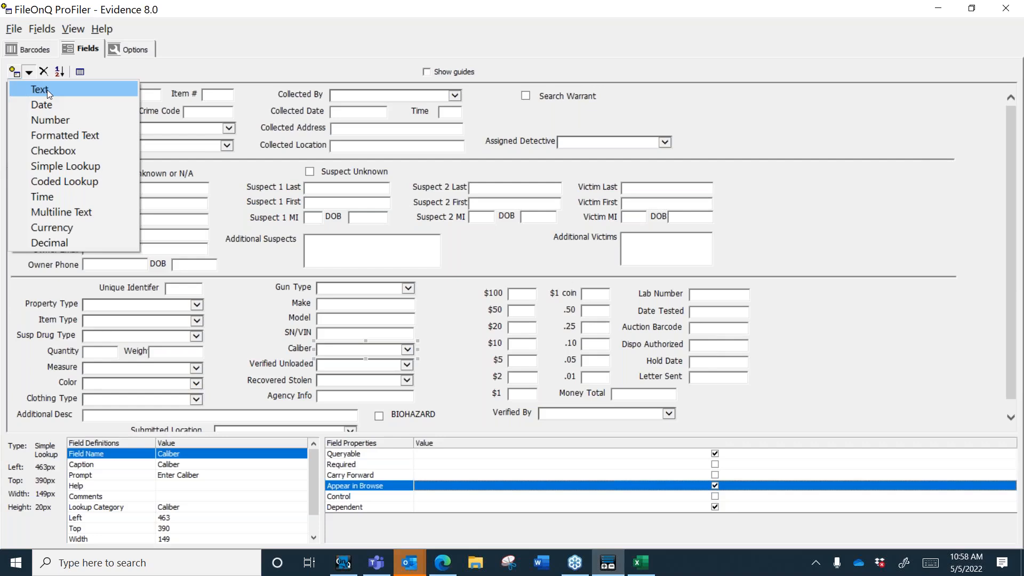
left_click(213, 96)
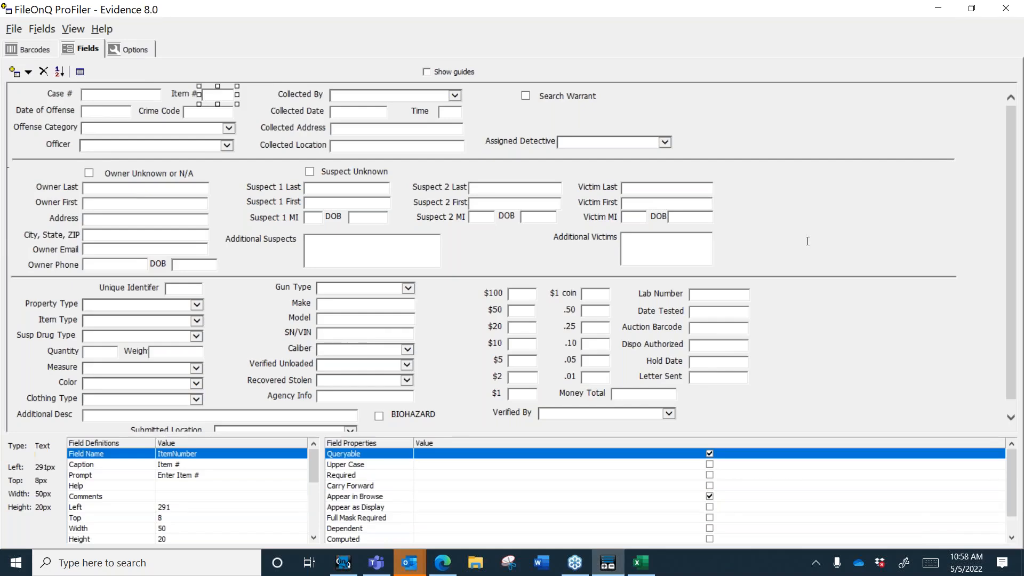
left_click(936, 11)
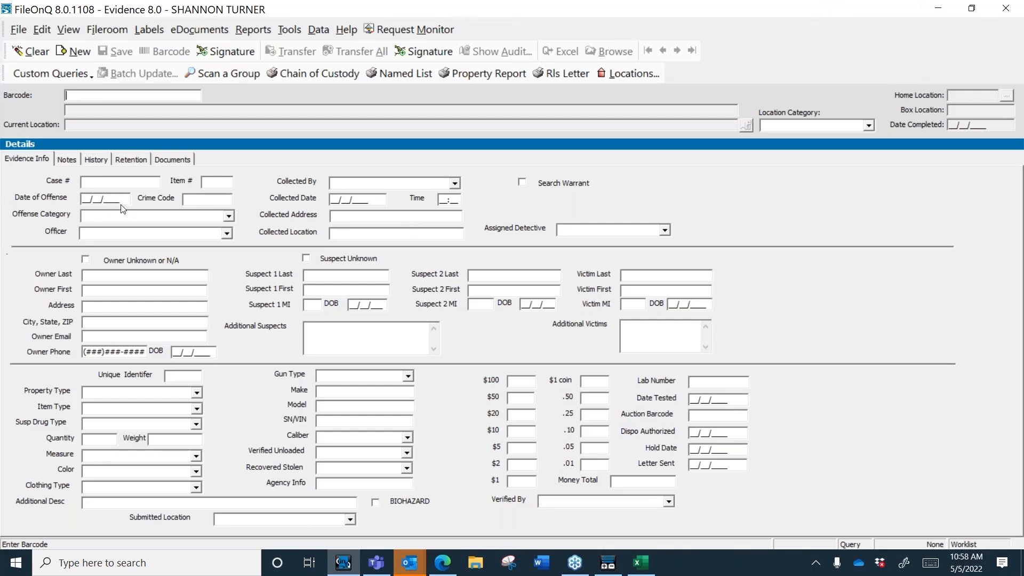
left_click(140, 180)
left_click(296, 32)
left_click(389, 245)
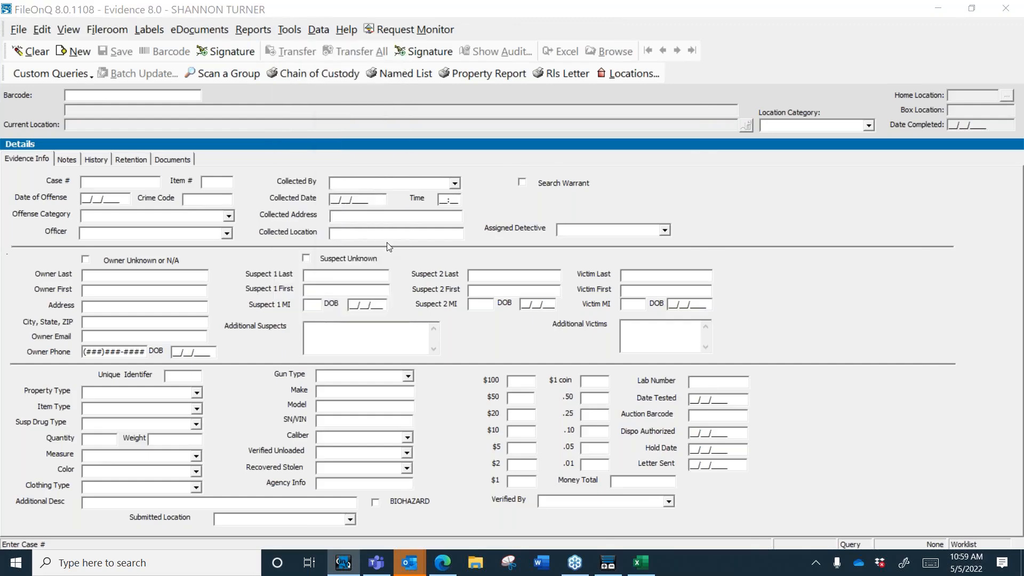
left_click(365, 136)
double_click(402, 179)
left_click(391, 139)
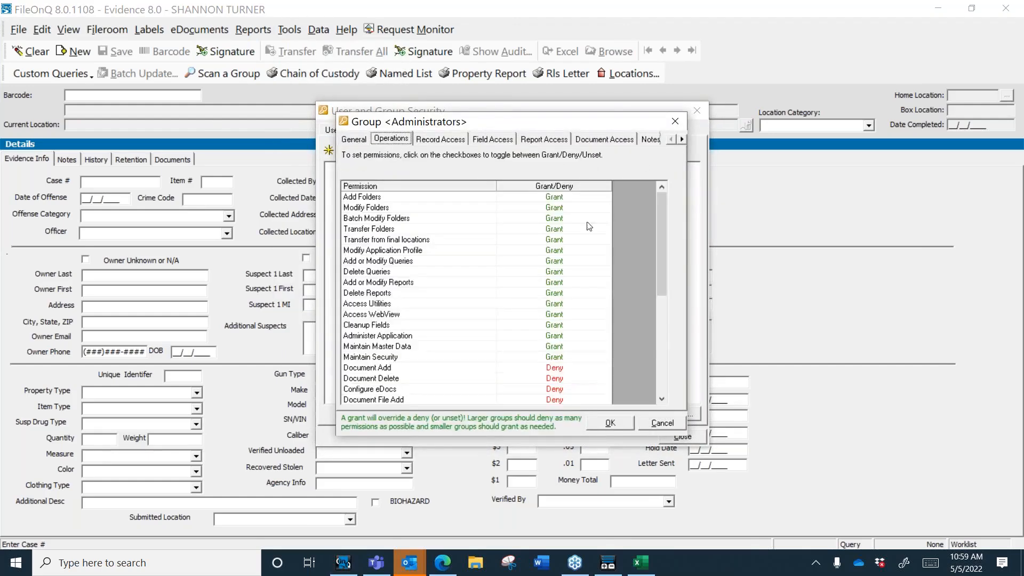
mouse_move(664, 251)
left_mouse_down()
mouse_move(664, 300)
mouse_move(665, 267)
left_mouse_up()
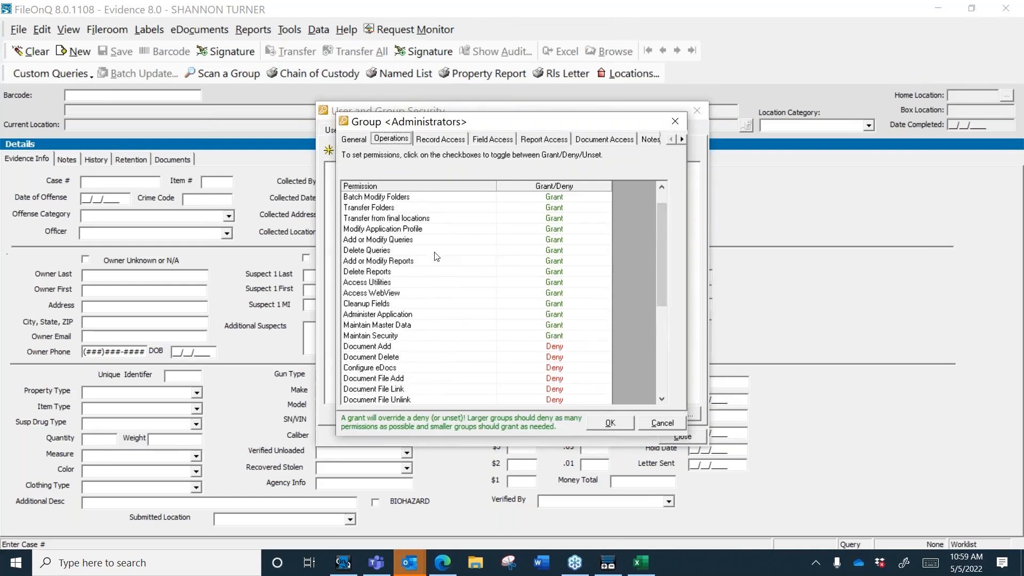
left_click(433, 230)
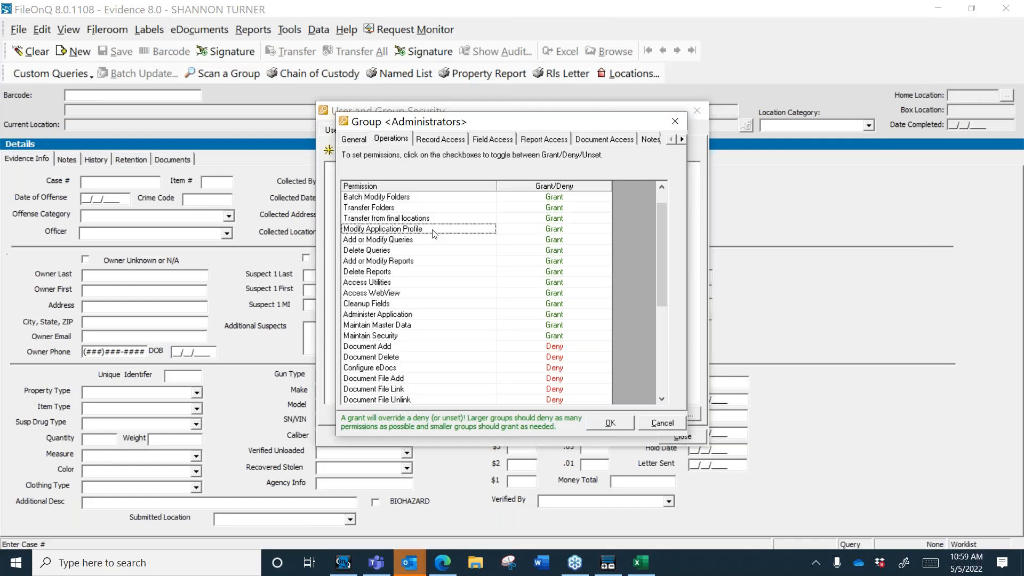
left_click(674, 425)
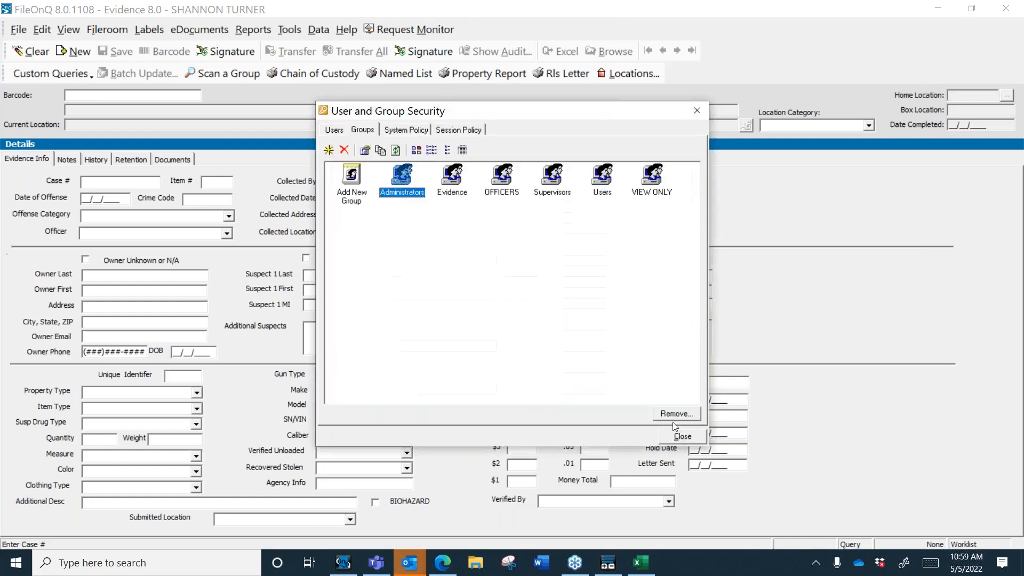
left_click(685, 440)
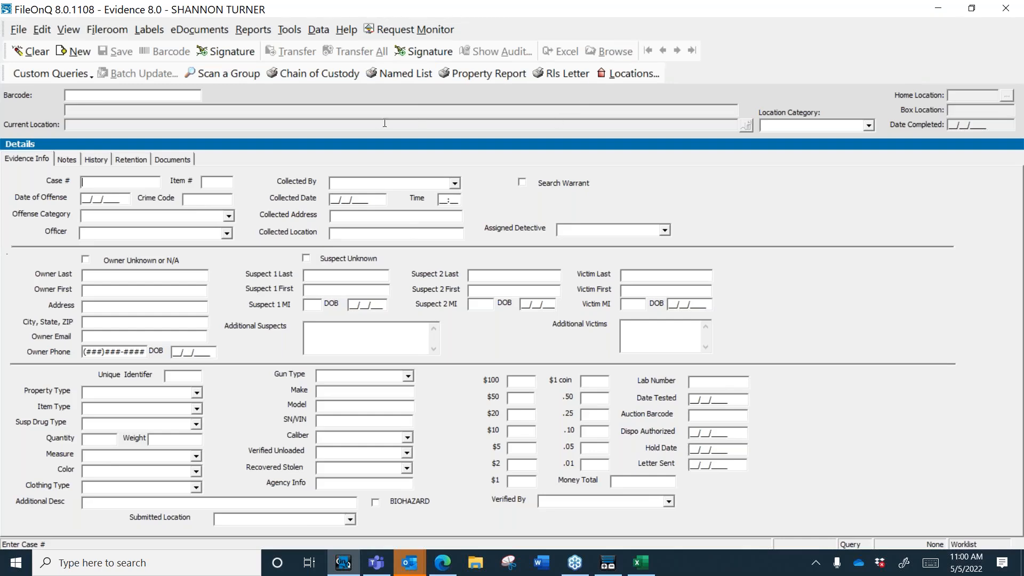
Step: Preview the Detailed inventory report for Kern County Sheriff Shelf 3, sorting closed jobs newest first
left_click(188, 95)
left_click(289, 31)
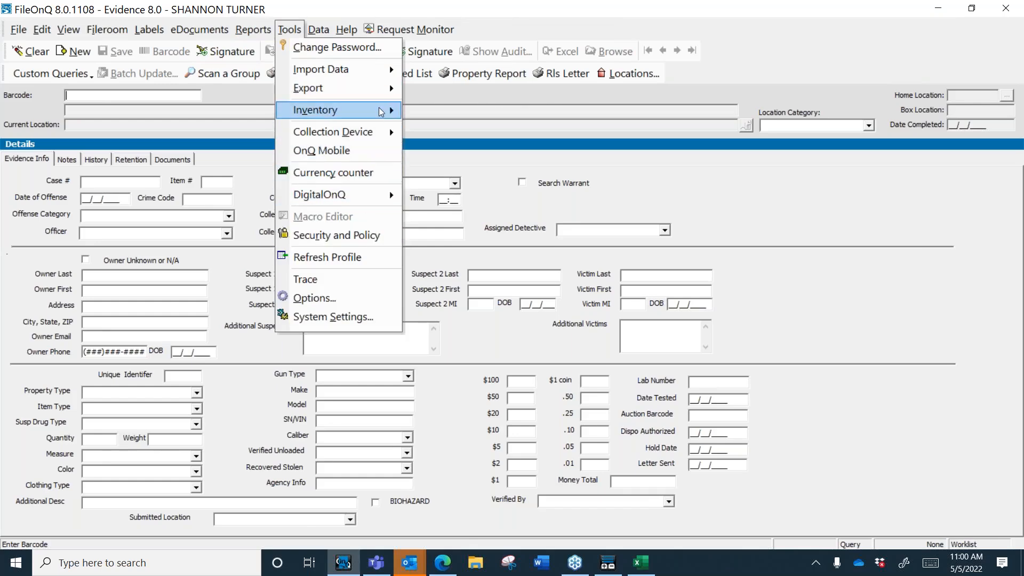
mouse_move(382, 110)
left_click(437, 131)
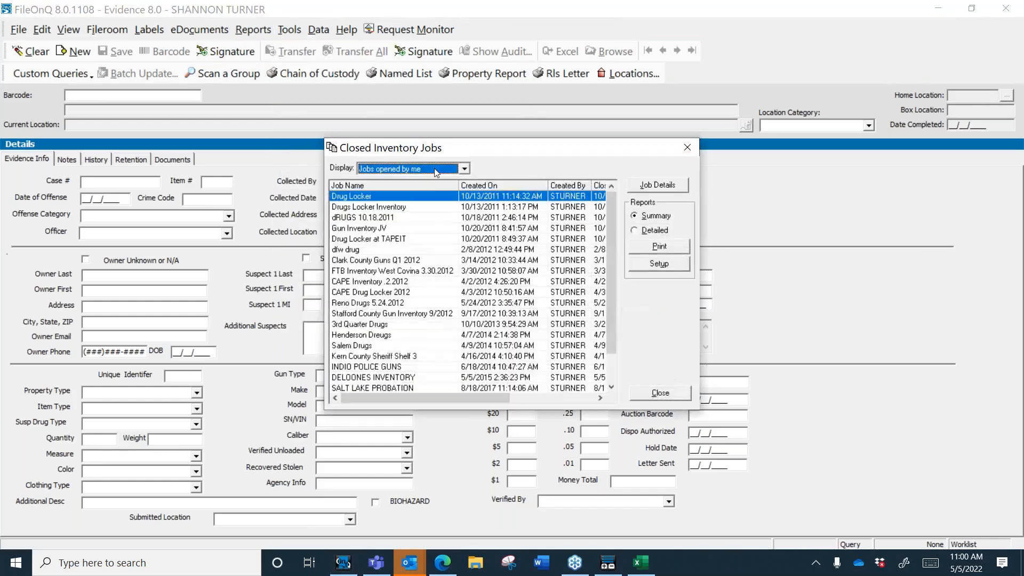
left_click(477, 187)
left_click(477, 188)
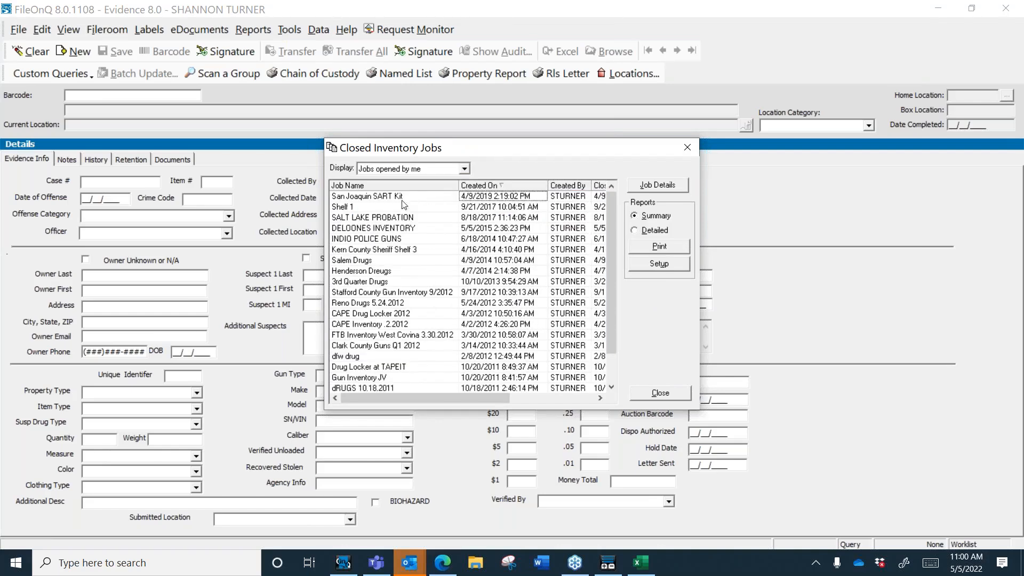
left_click(411, 249)
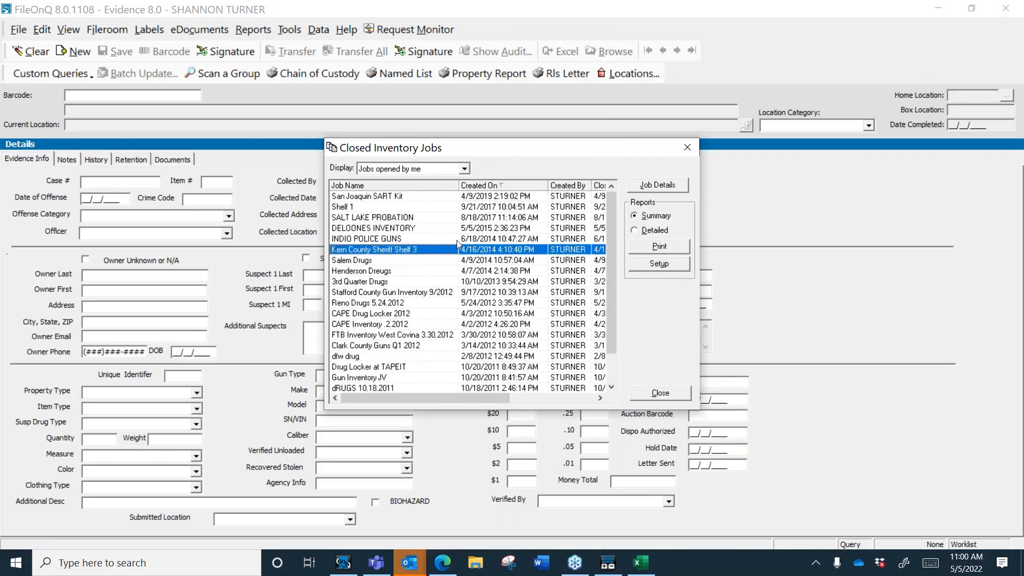
left_click(635, 231)
left_click(649, 249)
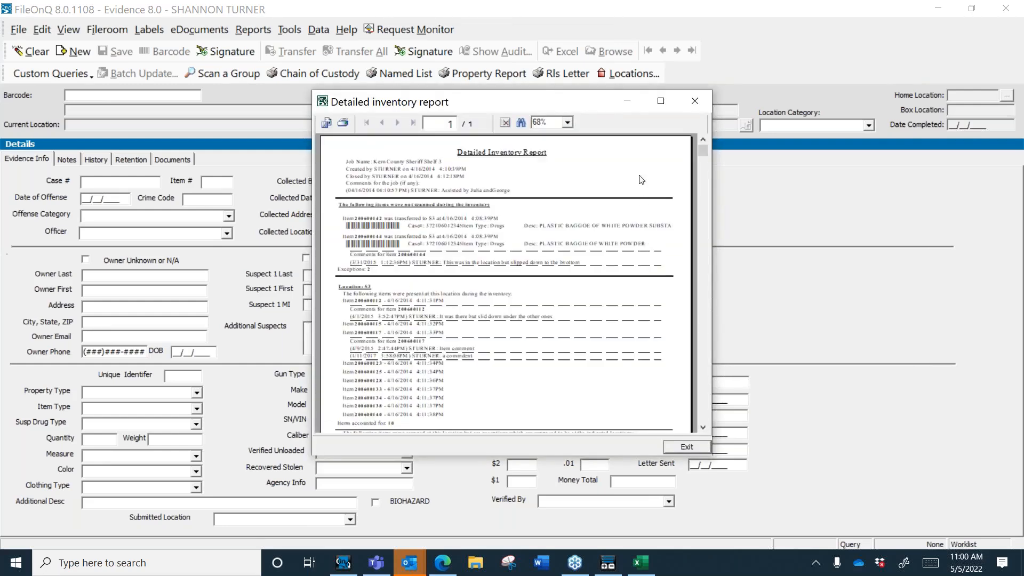
Step: Maximize the report, review the first exception, then close the preview and Closed Inventory Jobs list
left_click(660, 101)
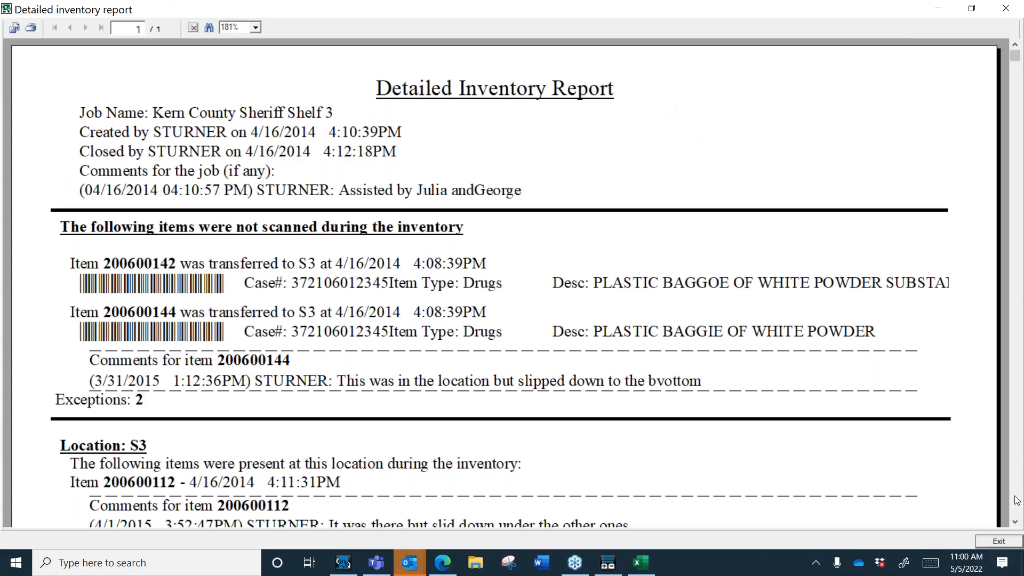
scroll(1014, 525, "down", 10)
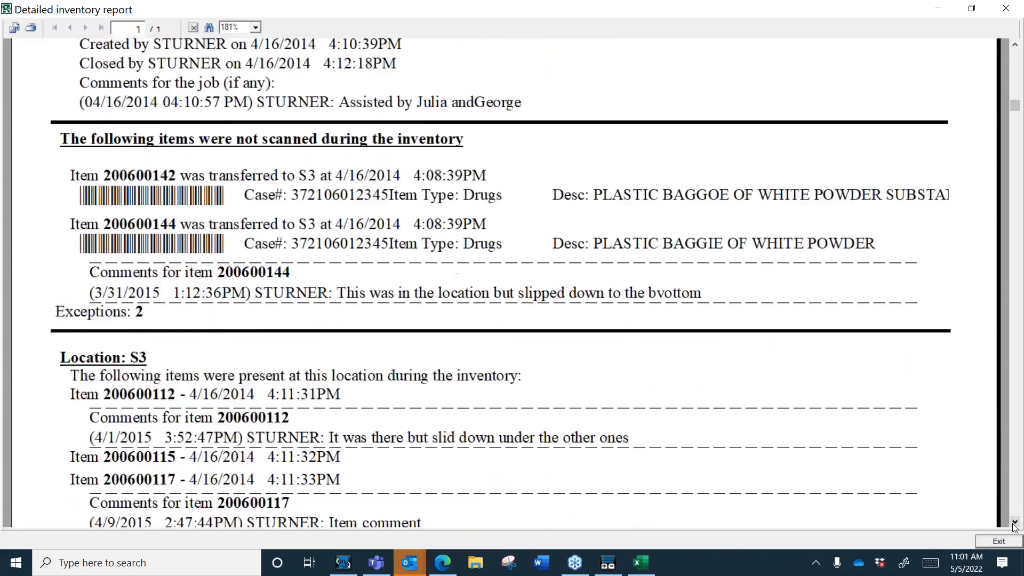
scroll(1014, 526, "down", 7)
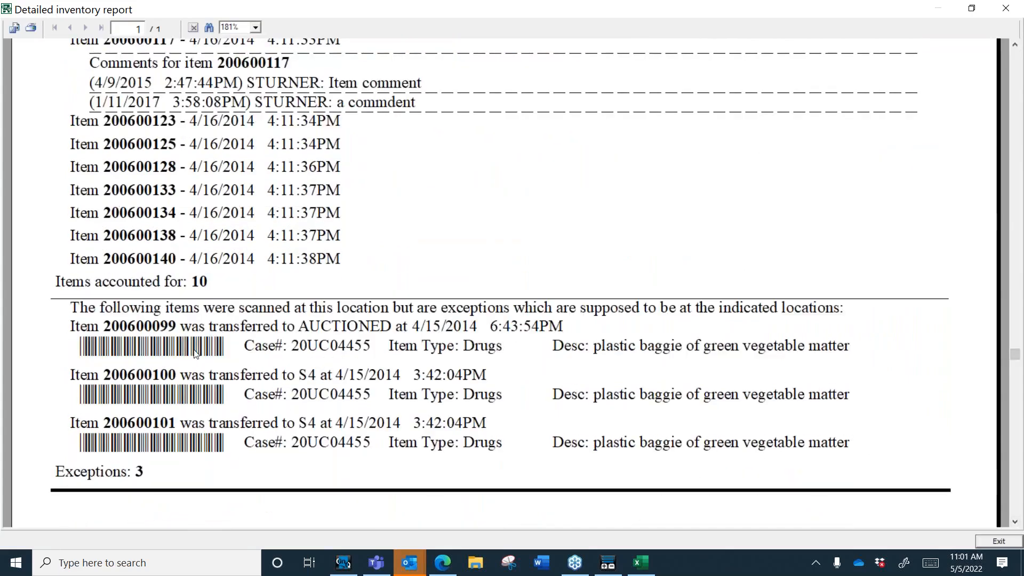
left_click(317, 355)
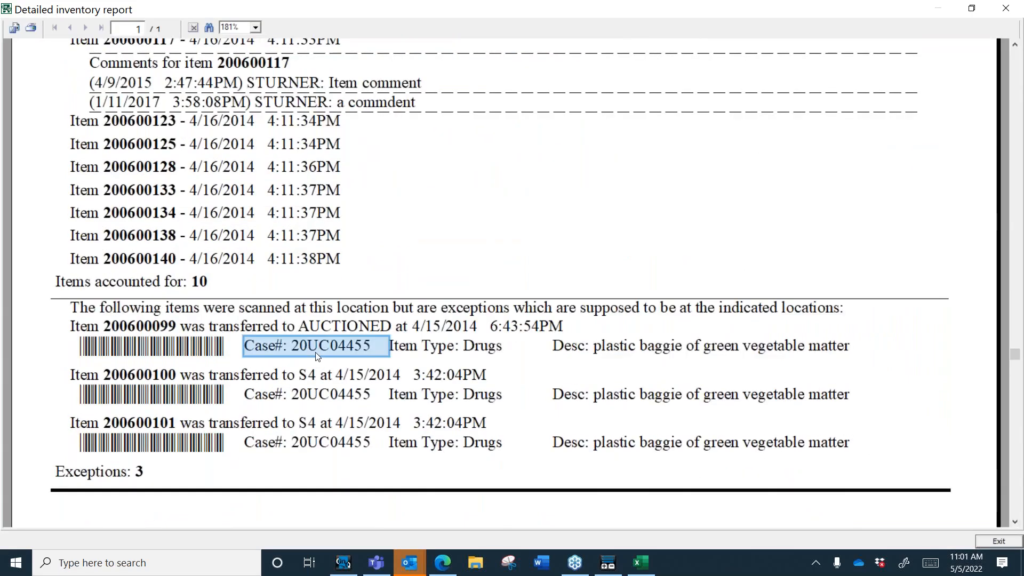
left_click(489, 344)
left_click(641, 346)
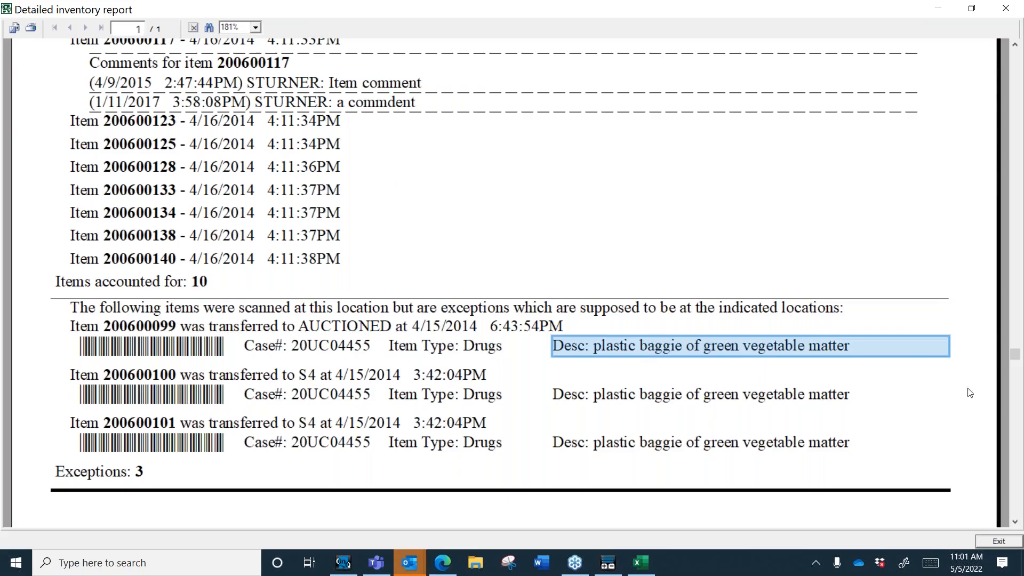
left_click_drag(1017, 356, 995, 66)
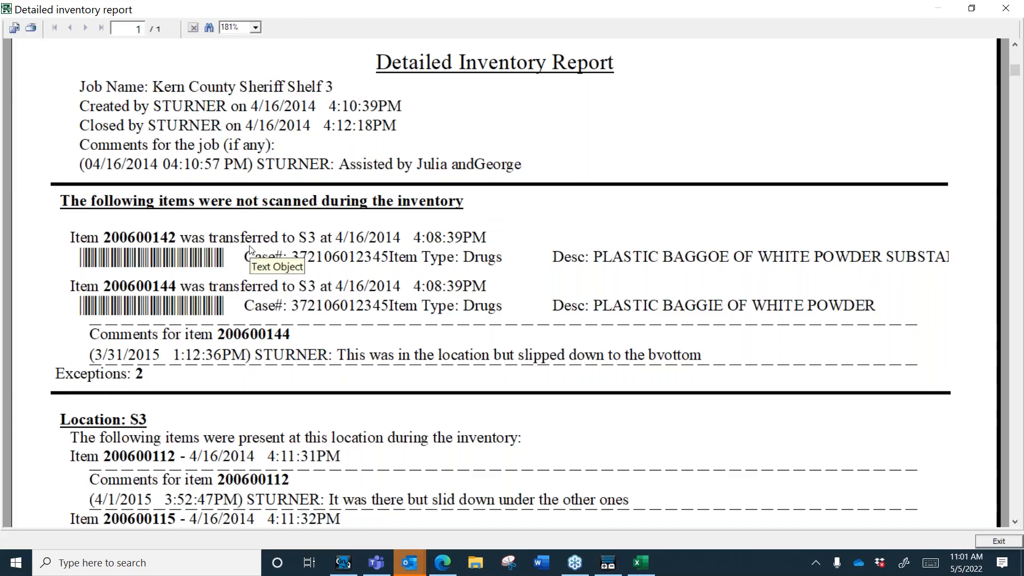
left_click(1005, 9)
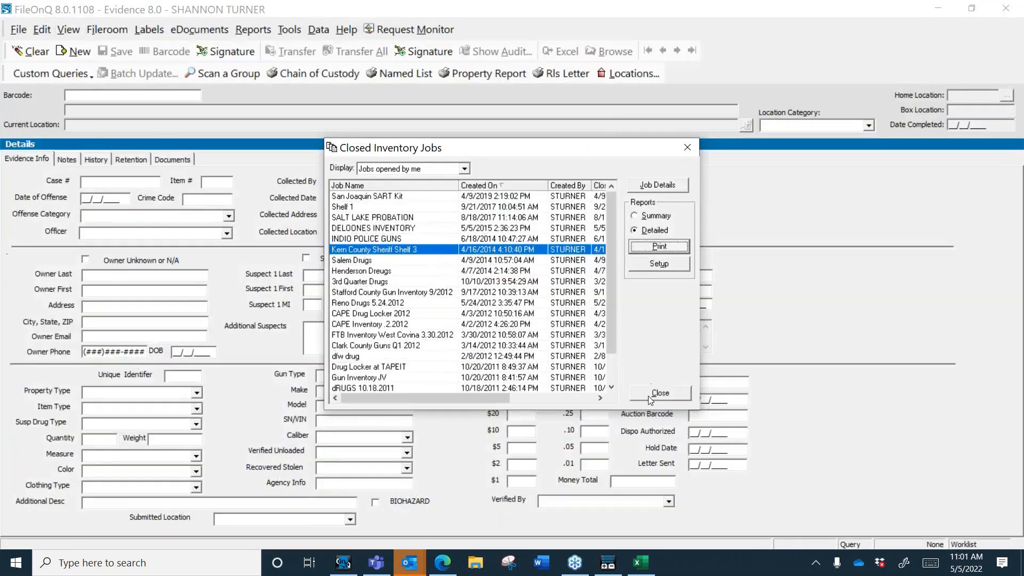
left_click(648, 395)
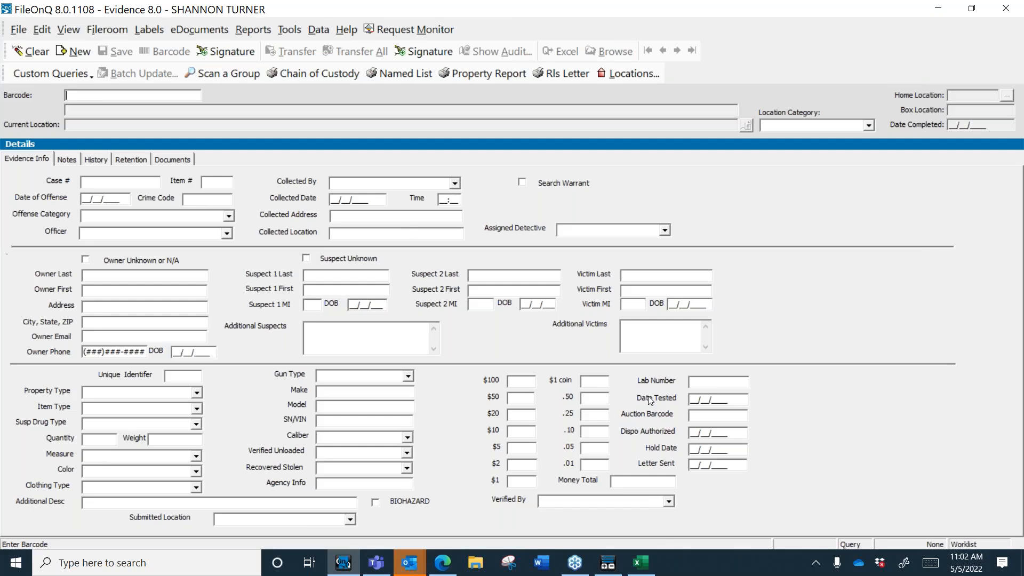
Step: Browse Tools > Export, try Quick Export and cancel it, then reopen the export options
left_click(289, 29)
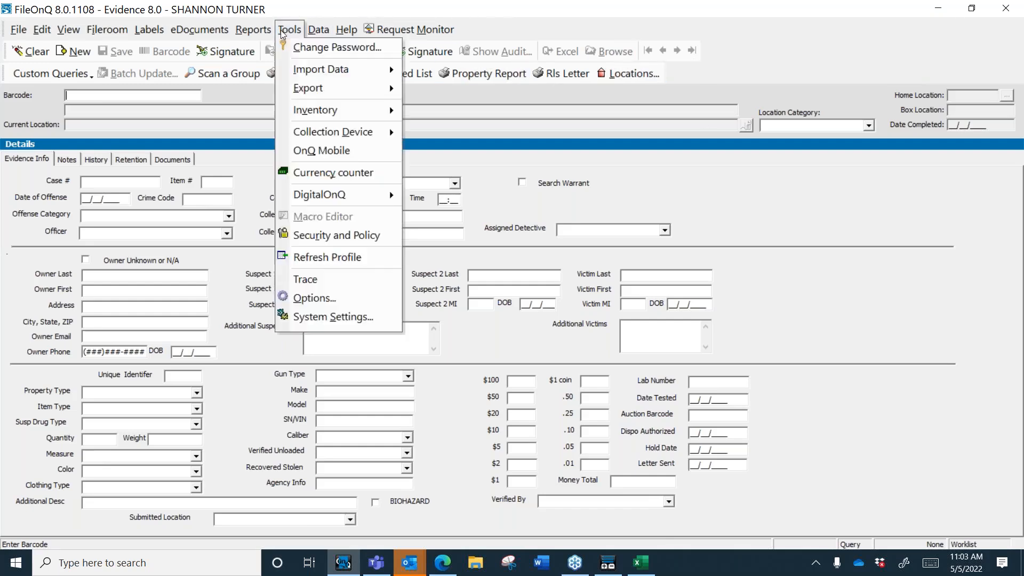
mouse_move(358, 93)
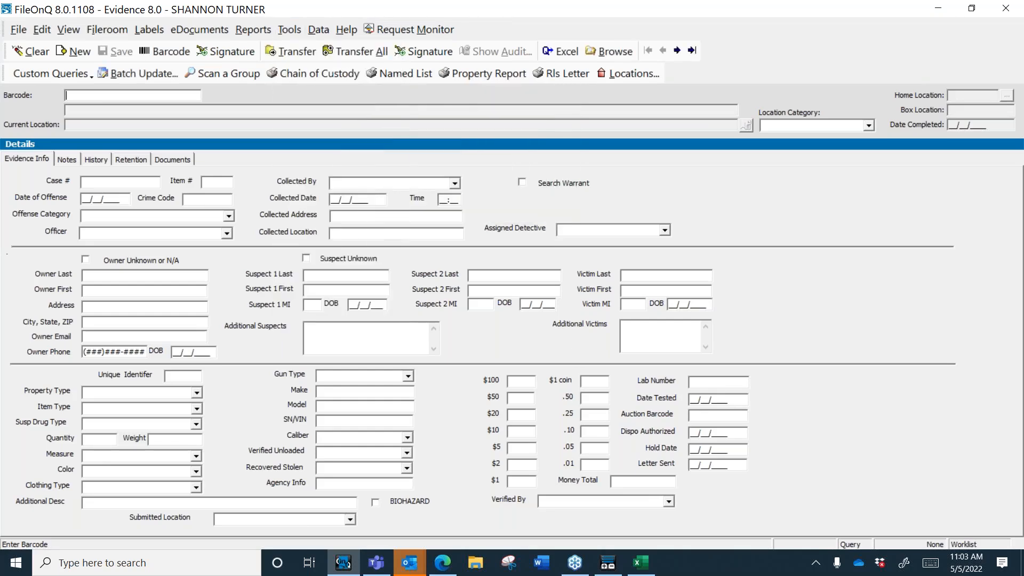
left_click(288, 32)
mouse_move(358, 92)
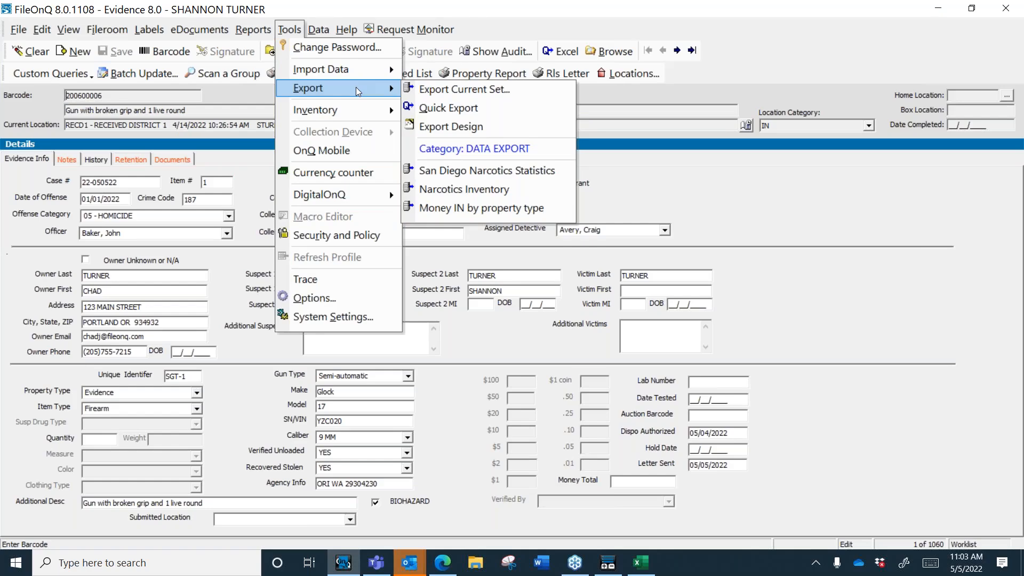
left_click(449, 109)
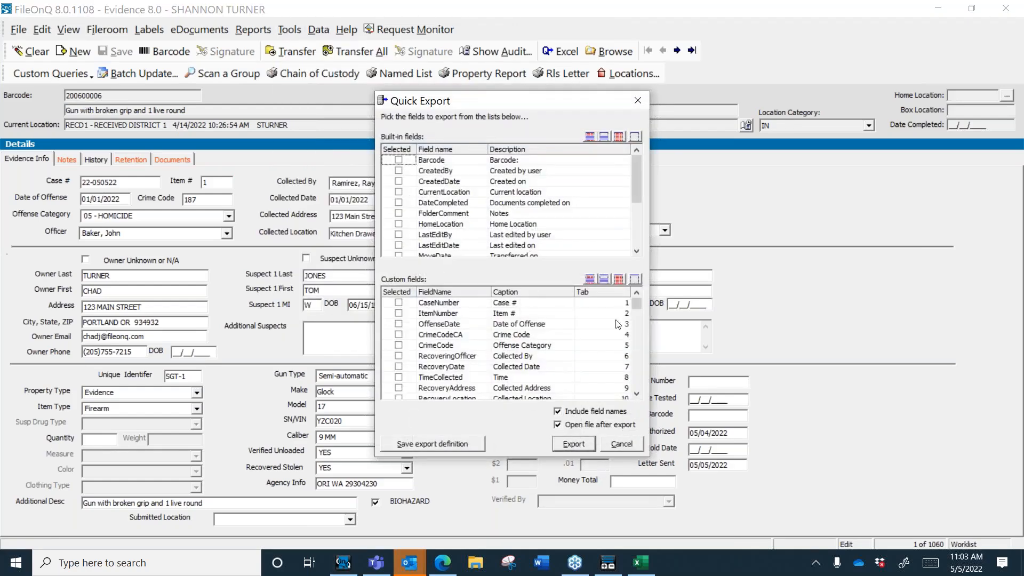
left_click(638, 101)
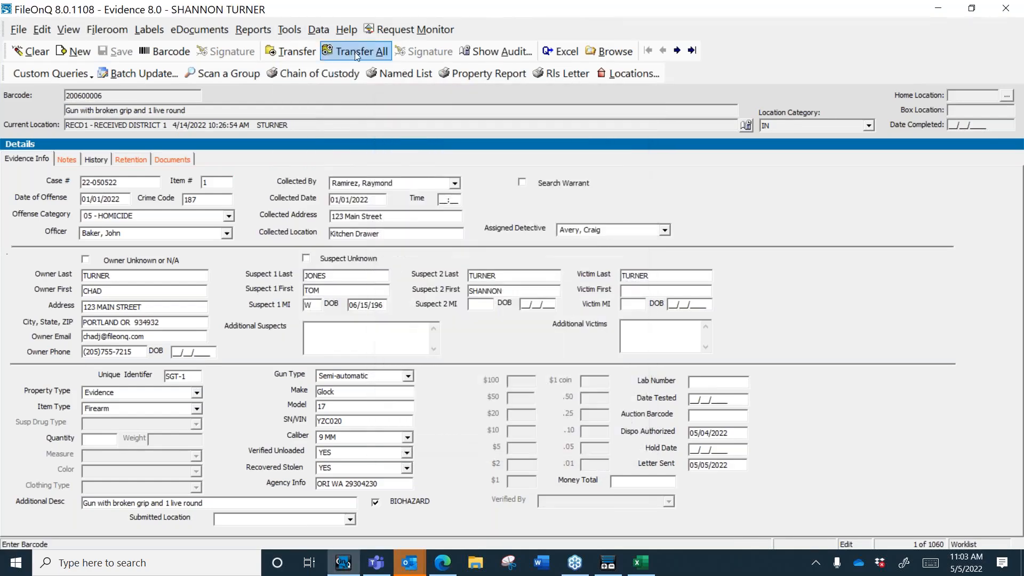
left_click(289, 29)
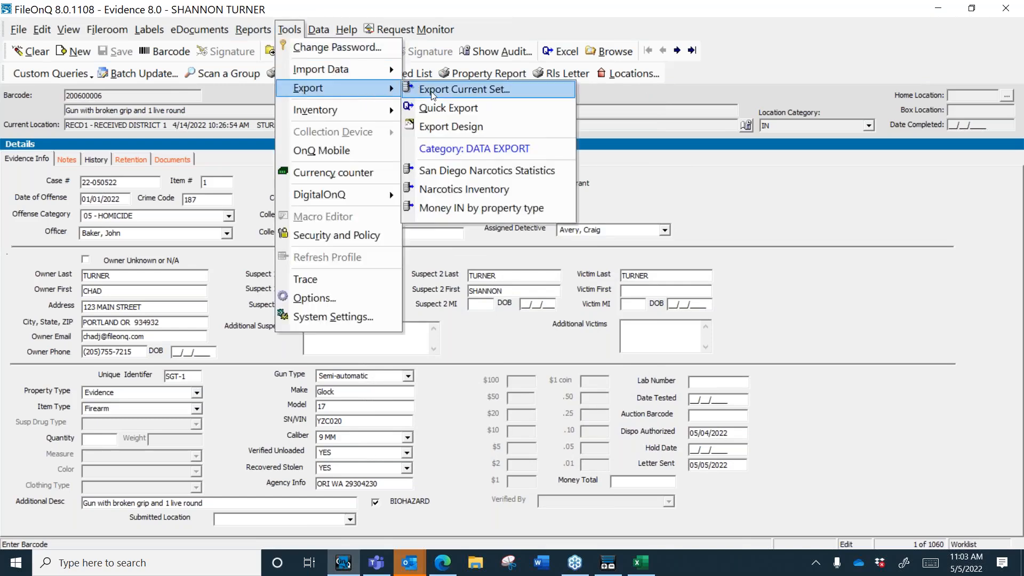
left_click(433, 91)
left_click(600, 292)
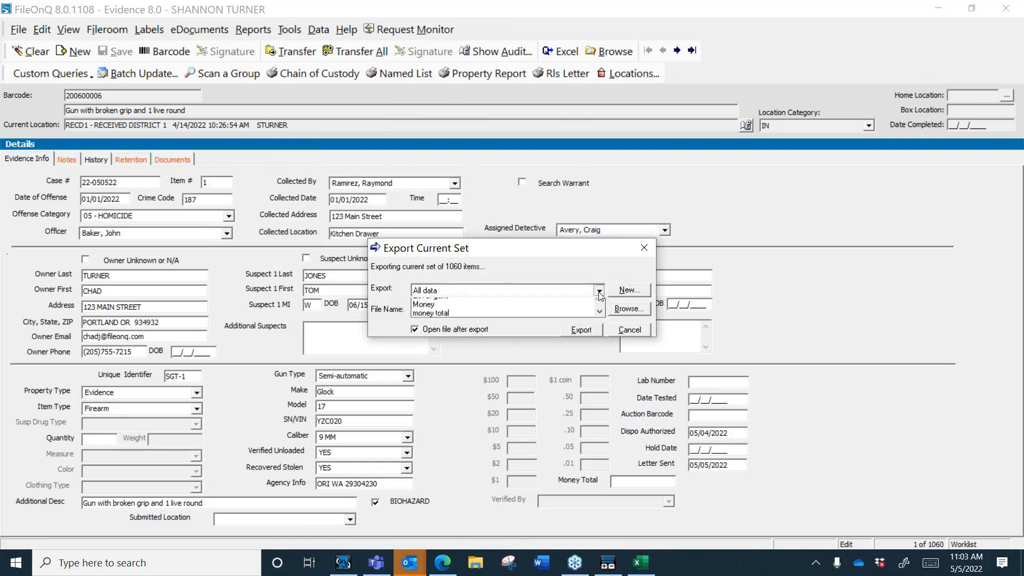
left_click_drag(600, 310, 600, 310)
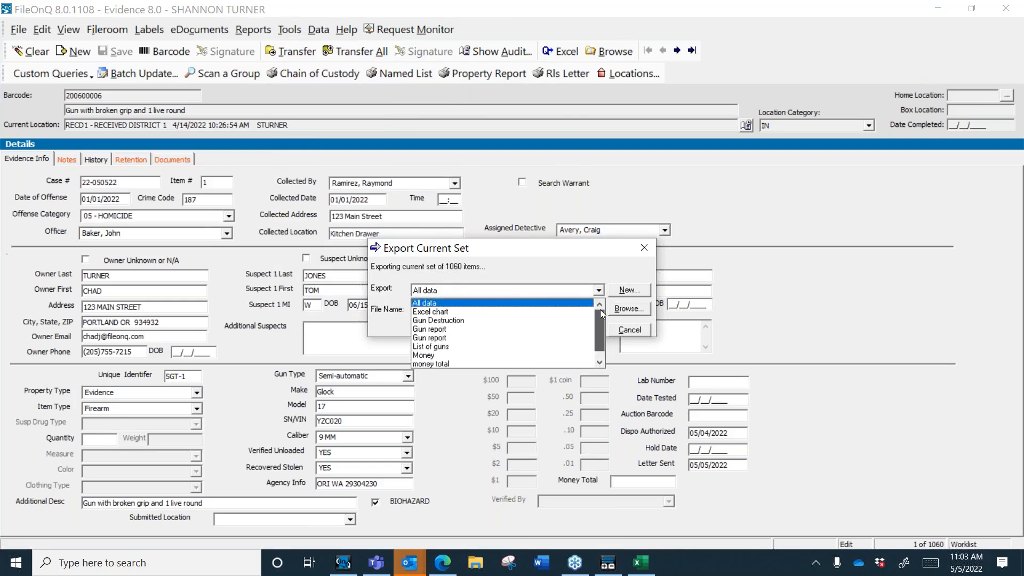
left_click(643, 330)
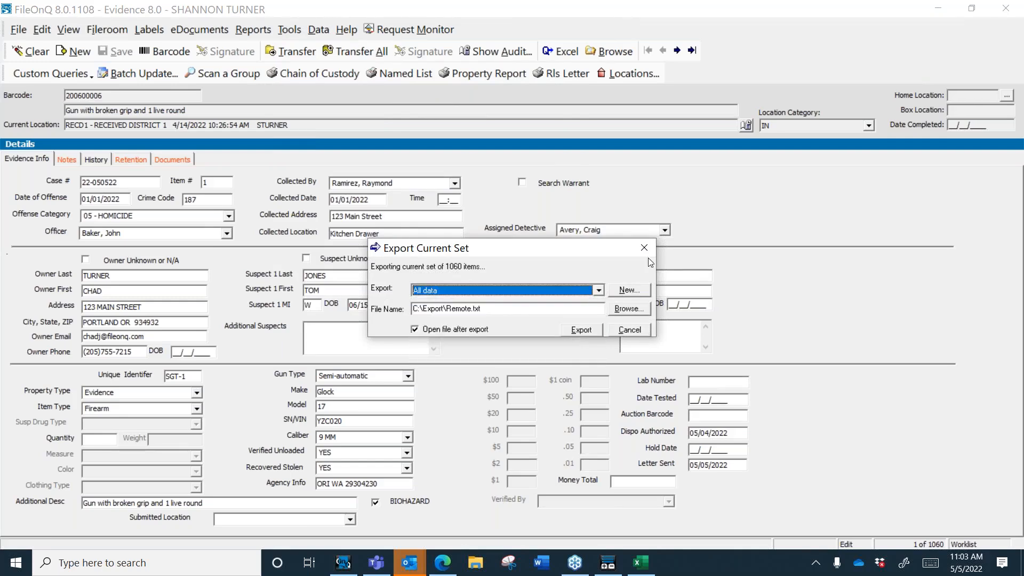
left_click(644, 247)
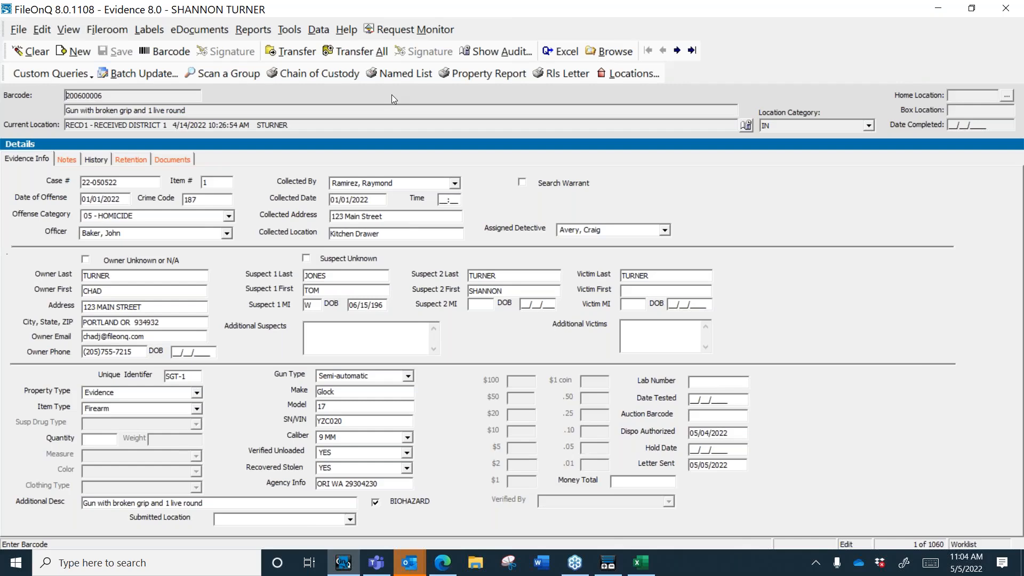
Step: Restore the window down, close Outlook, shift the window right, and check the Documents tab
left_click(972, 10)
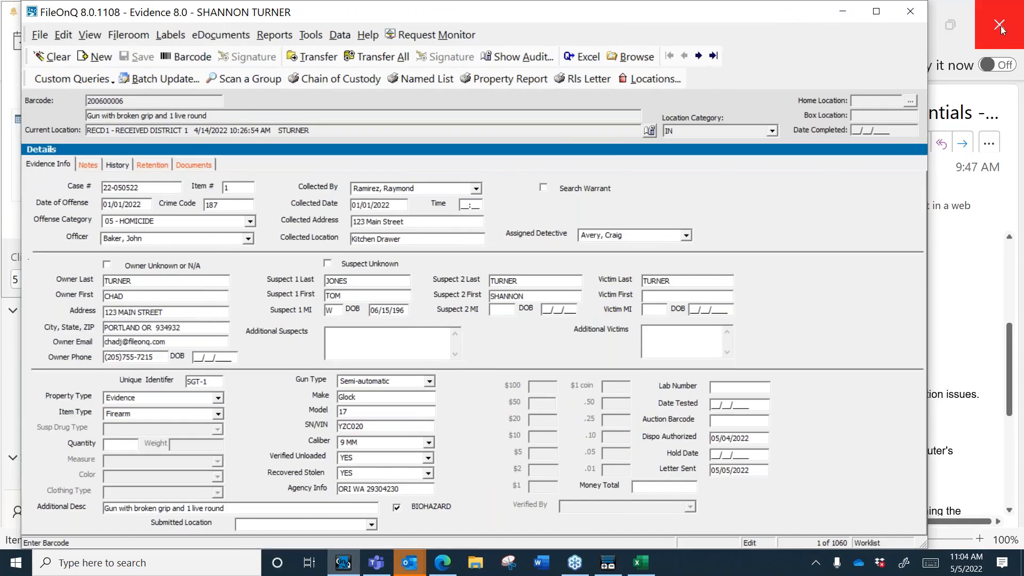
left_click(1000, 28)
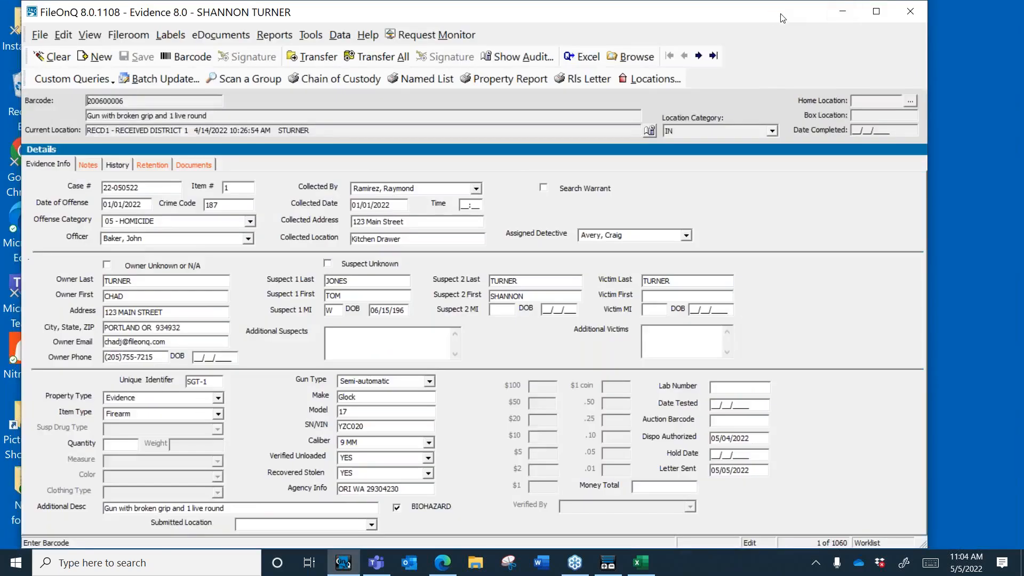
left_click_drag(790, 17, 851, 17)
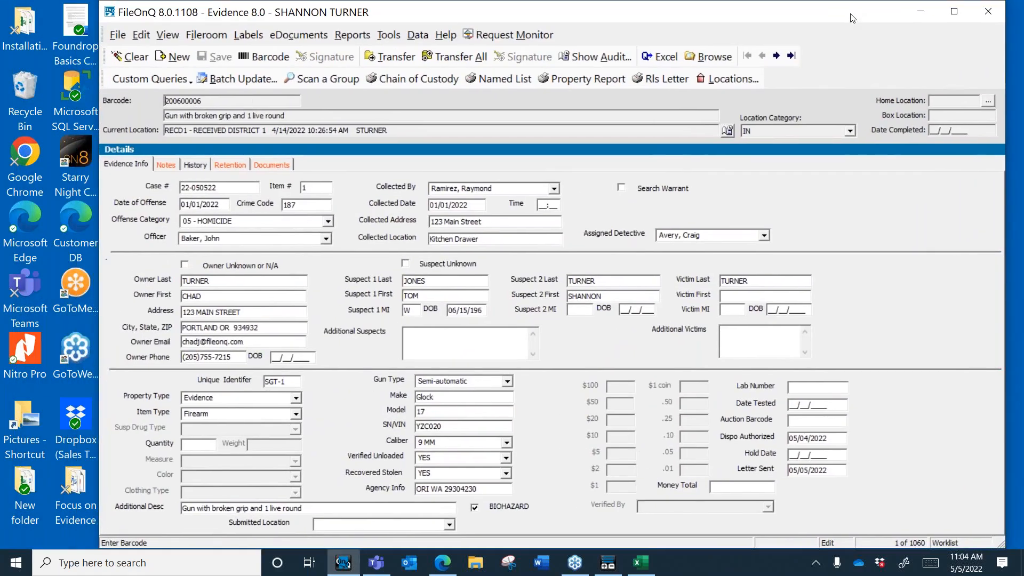
left_click(271, 165)
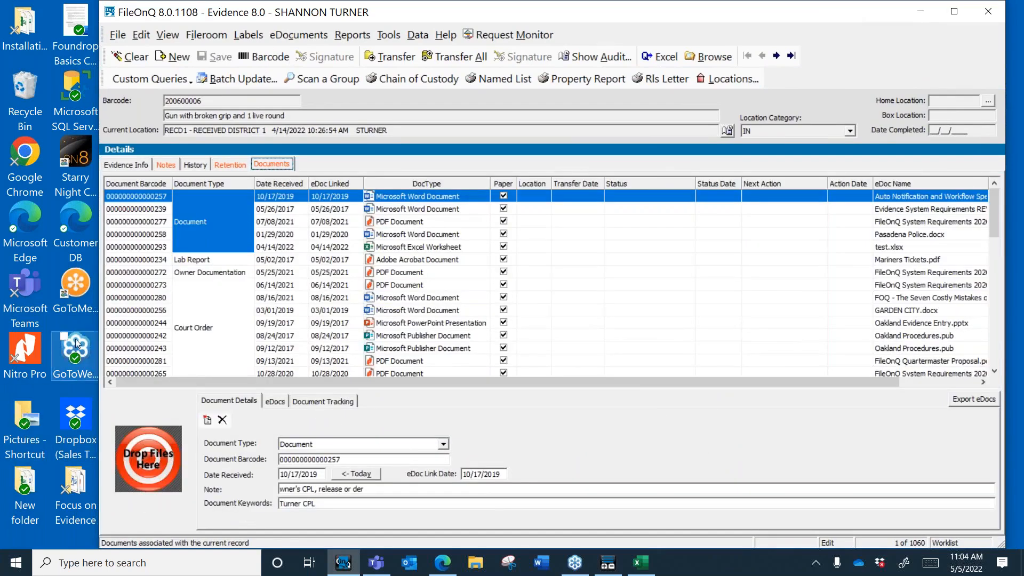
left_click(140, 166)
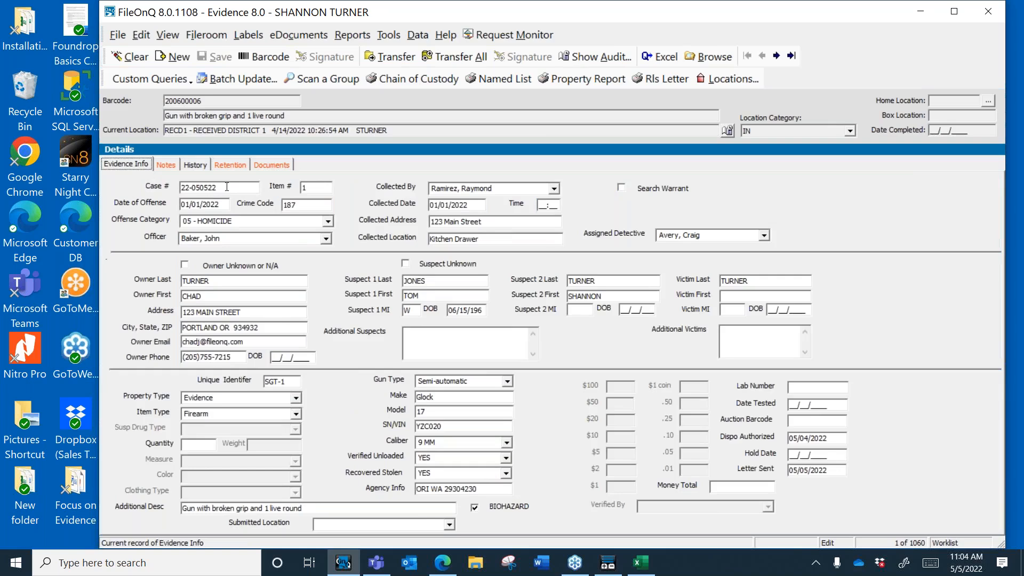
Step: Query case 22-050522, review its documents, then clear the form to a blank search
left_click(227, 188)
key("ctrl+c")
key("Escape")
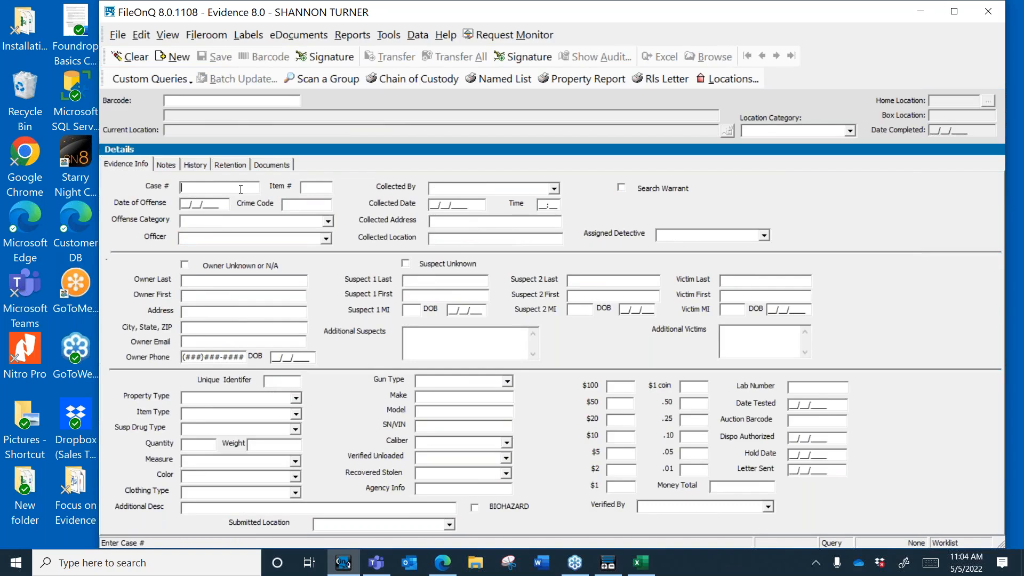
key("ctrl+v")
key("Return")
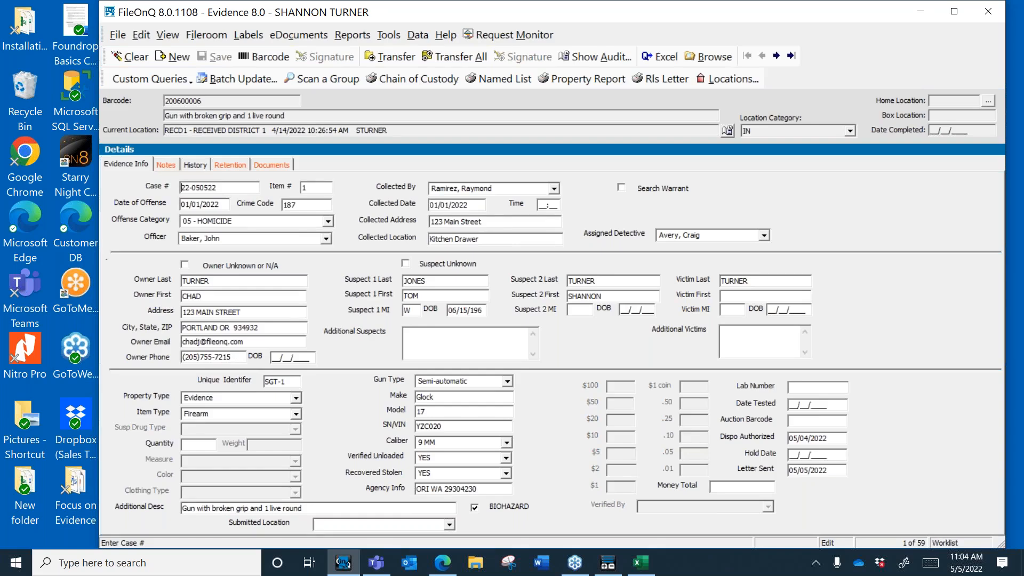
key("Tab")
left_click(229, 188)
left_click(281, 165)
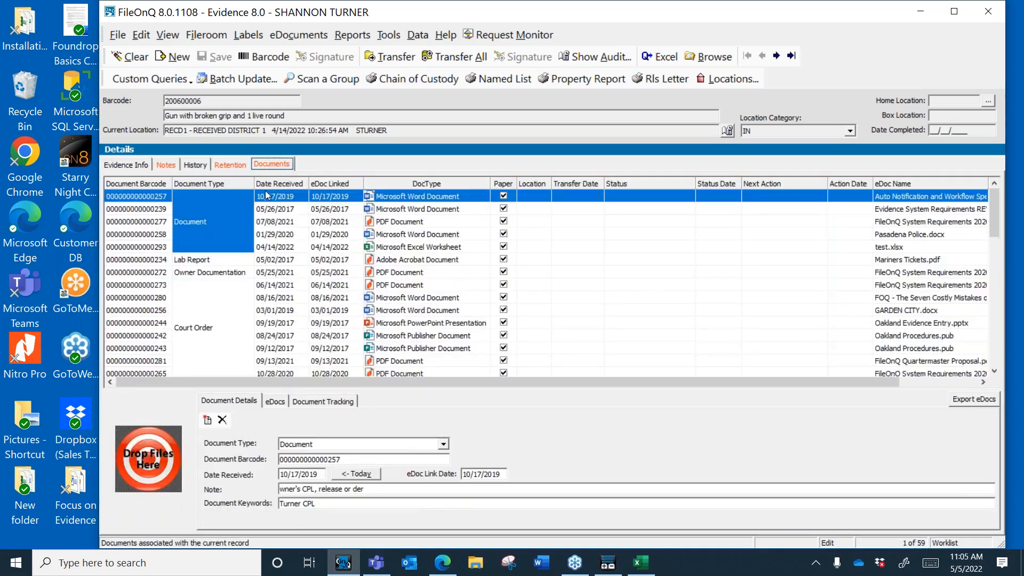
left_click(138, 165)
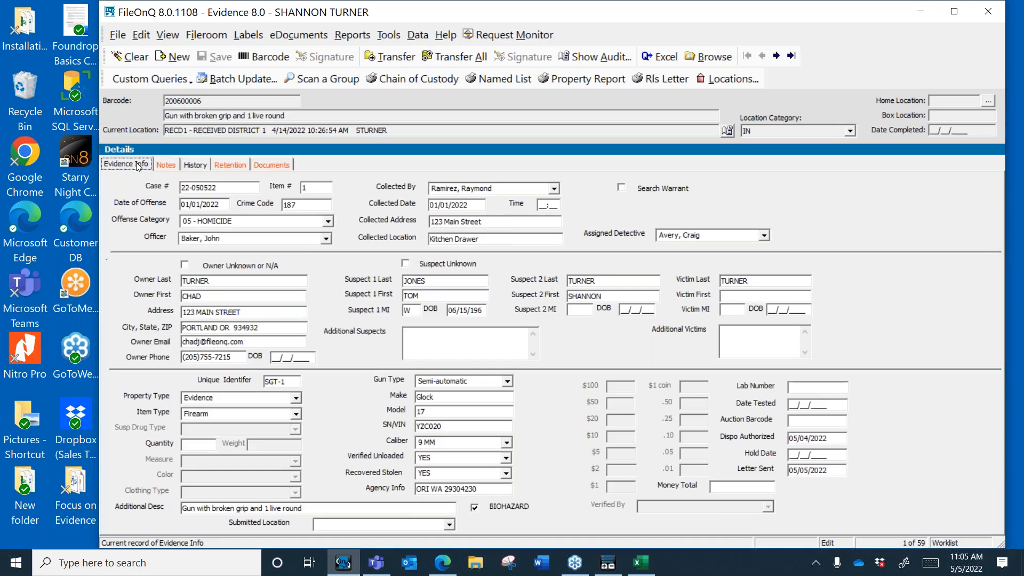
left_click(130, 56)
left_click(467, 343)
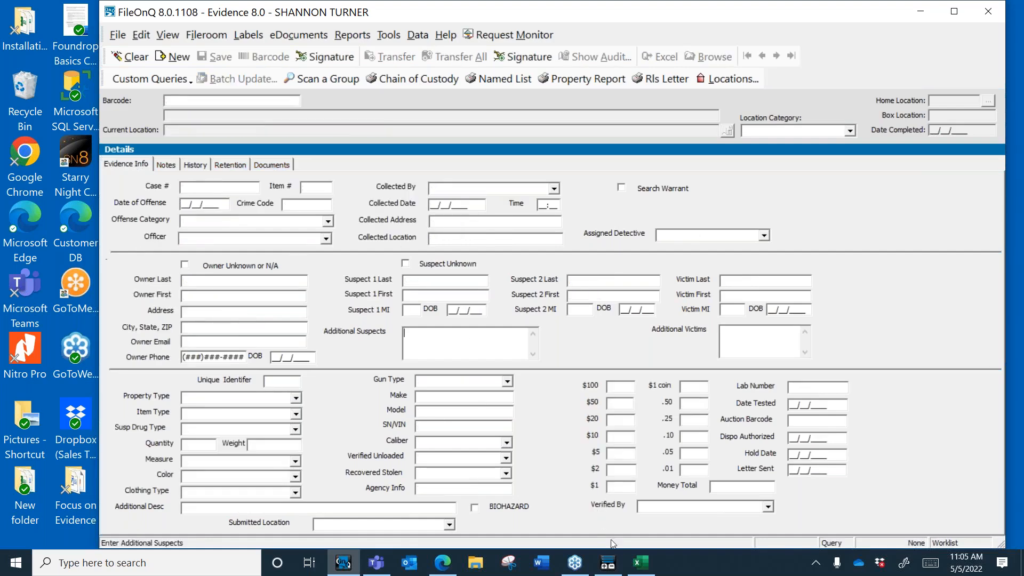
Step: In ProFiler's Fields tab, add a new Multiline Text field to the Evidence form
left_click(608, 564)
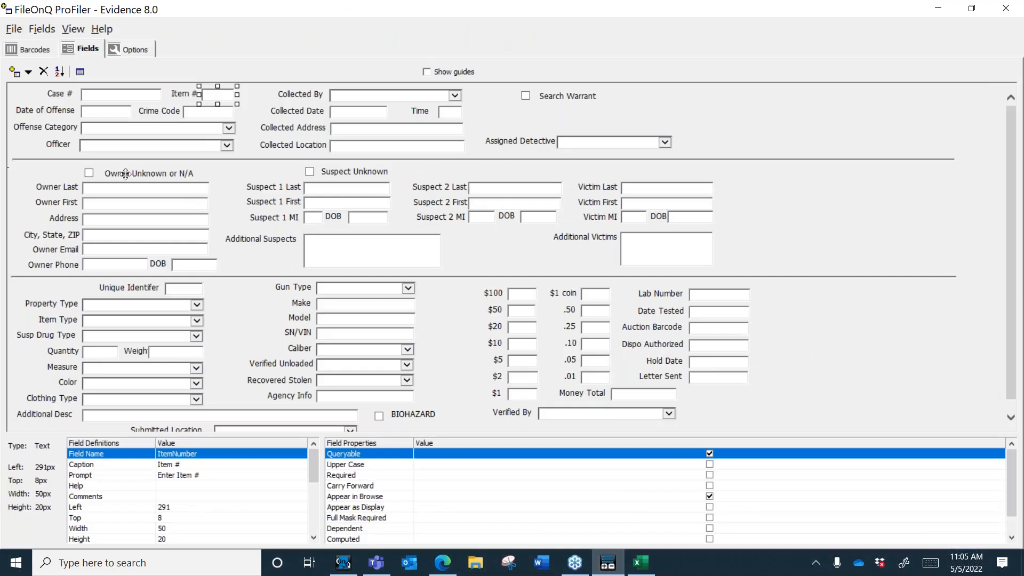
left_click(191, 189)
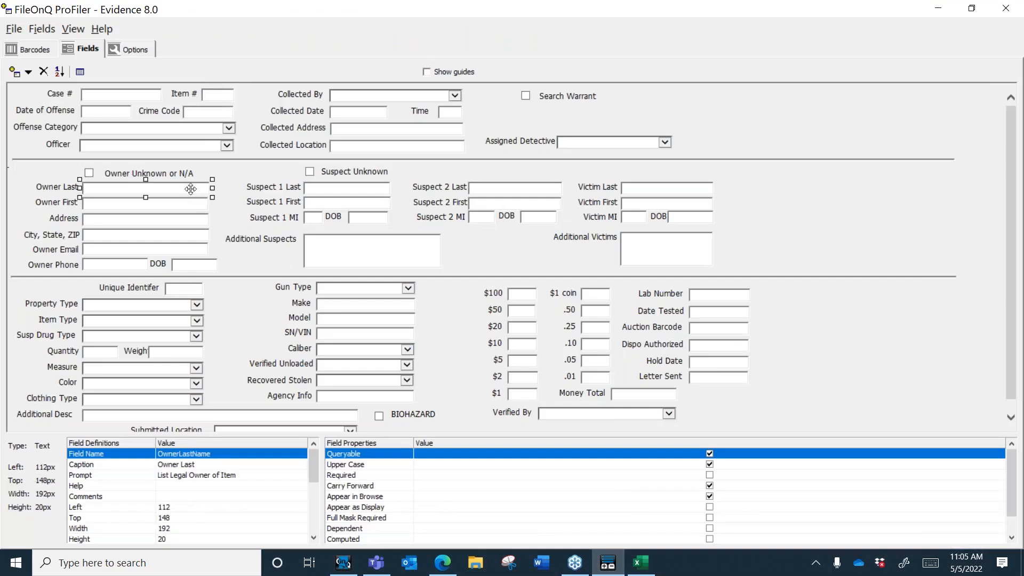
left_click(29, 73)
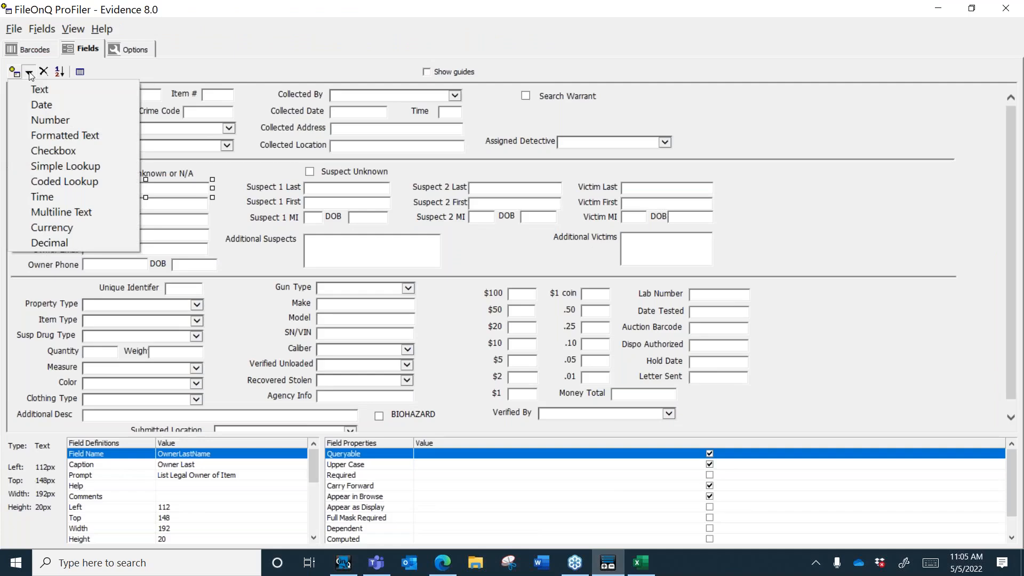
left_click(78, 213)
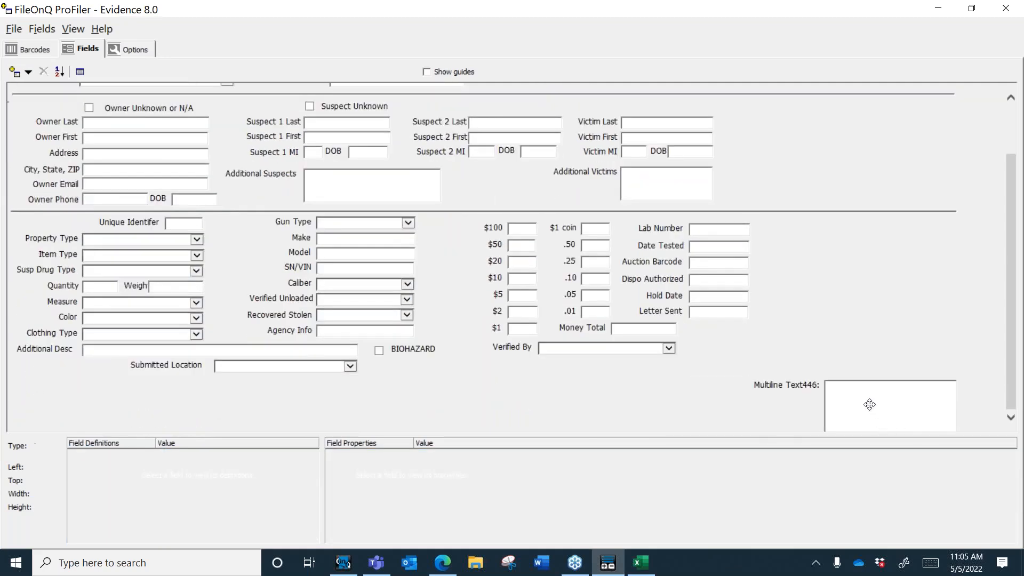
Step: Move Multiline Text446 to the top right beside Search Warrant and widen it
left_click(869, 404)
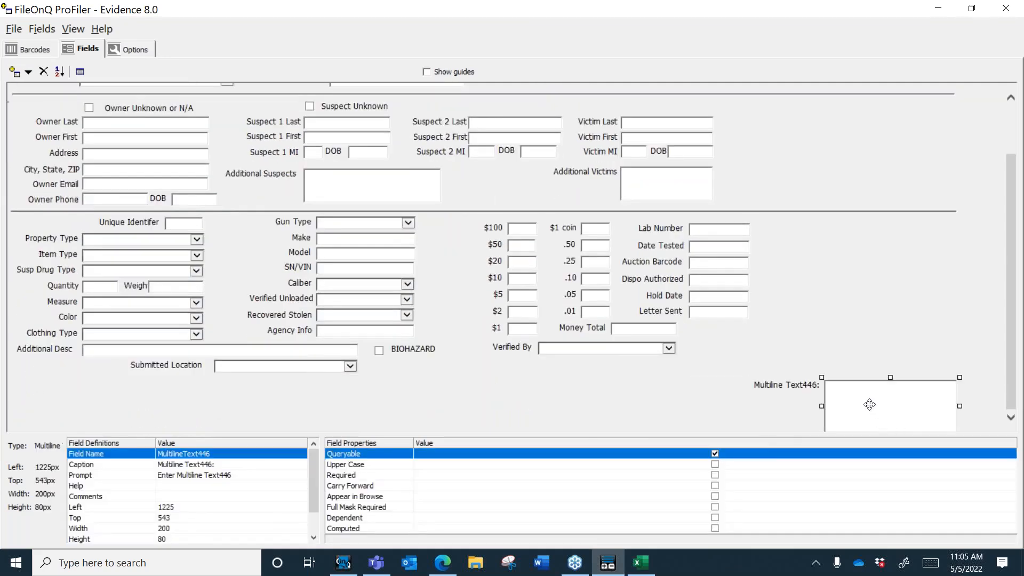
left_click_drag(869, 404, 824, 155)
scroll(1015, 269, "up", 2)
scroll(1015, 269, "up", 1)
left_click_drag(845, 219, 827, 145)
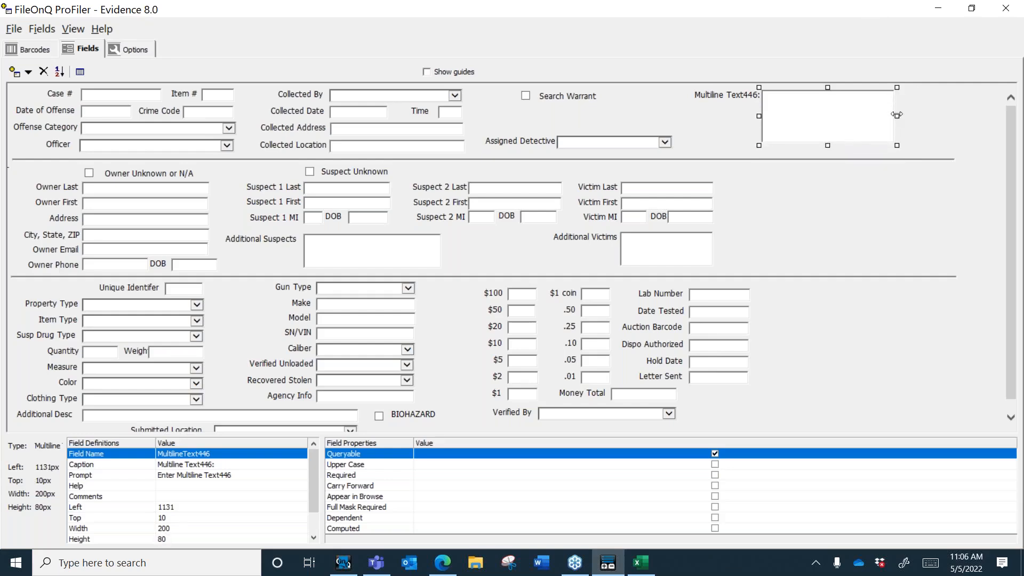
mouse_move(895, 115)
left_mouse_down()
mouse_move(827, 114)
mouse_move(905, 102)
left_mouse_up()
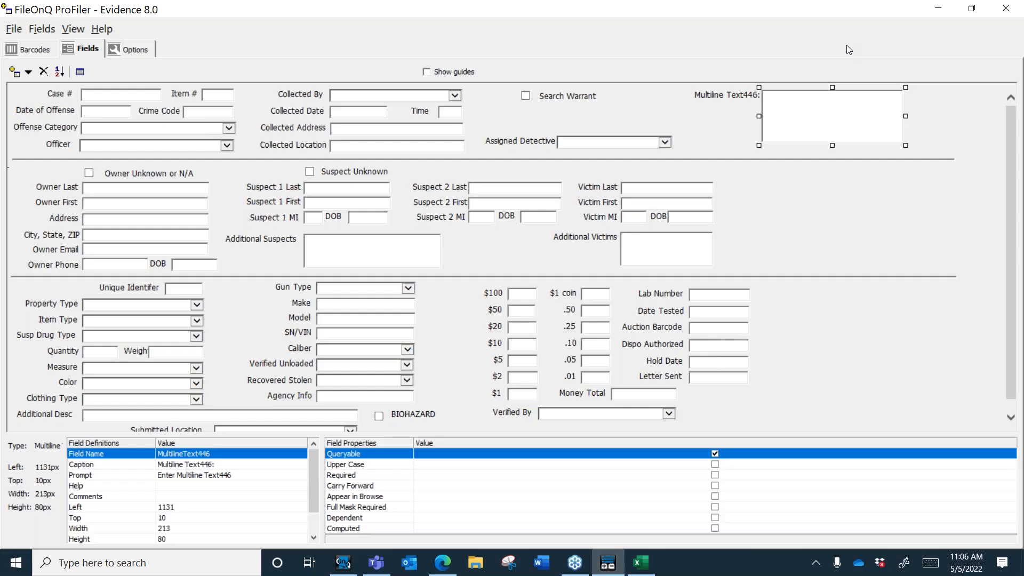
Step: Close the ProFiler designer and open the Tools > Data maintenance menu in Evidence
left_click(1006, 9)
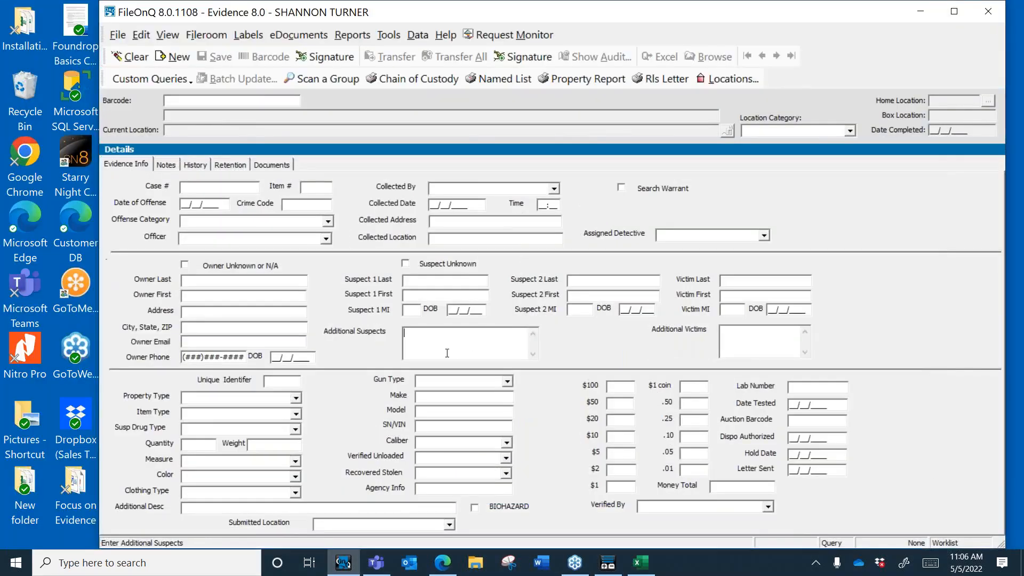
left_click(745, 339)
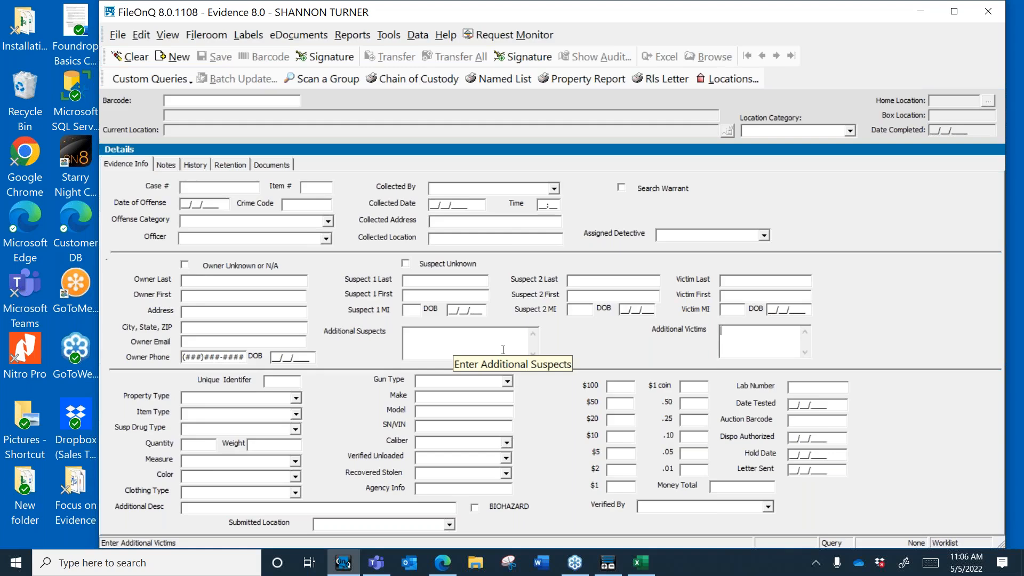
left_click(1011, 49)
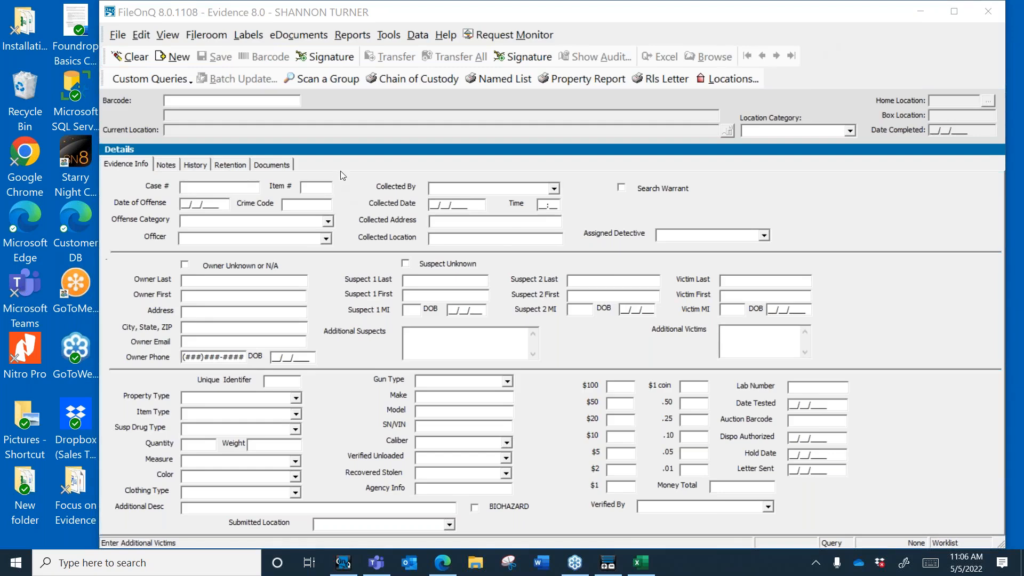
left_click(395, 35)
mouse_move(414, 38)
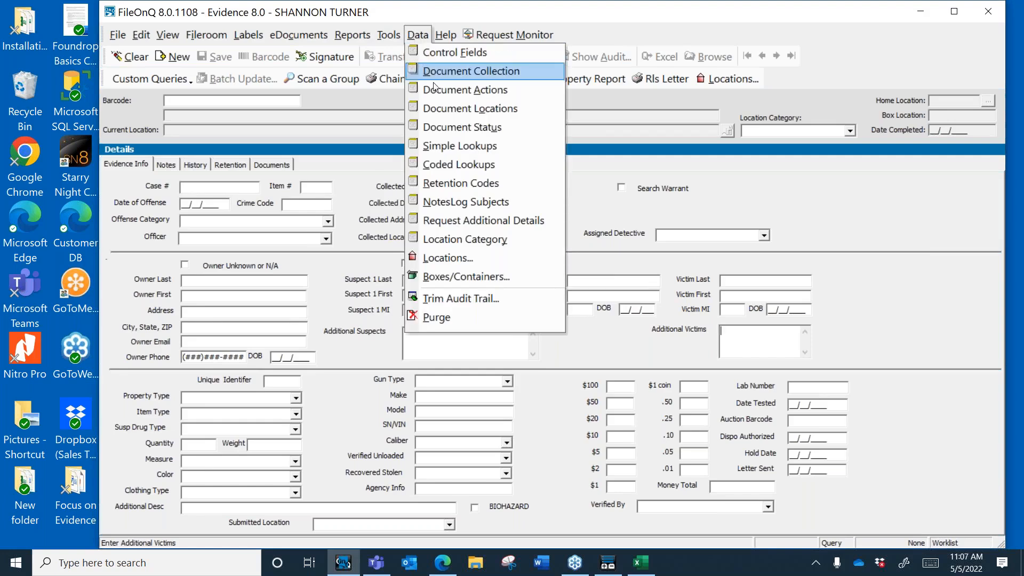
Step: In Coded Lookups, retype Crime Code 05 as HOMICIDE and save the lookup values
left_click(462, 164)
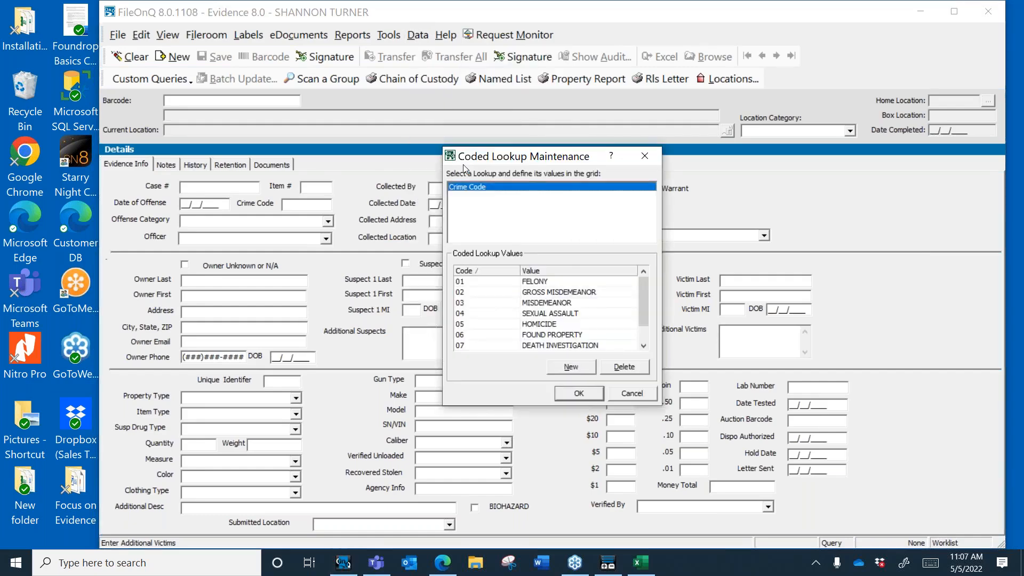
double_click(564, 325)
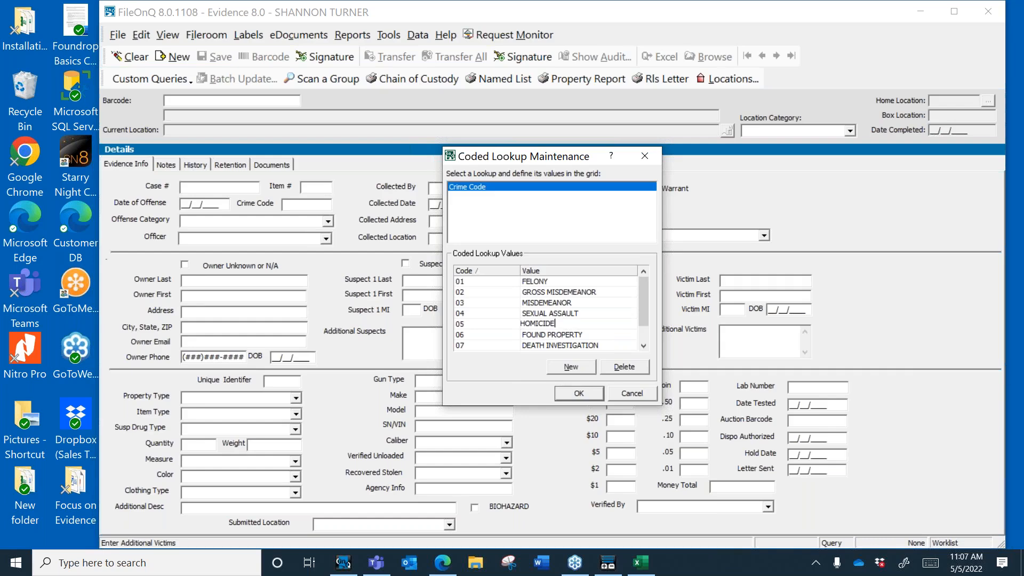
key("BackSpace")
key("BackSpace")
key("BackSpace")
key("BackSpace")
key("BackSpace")
key("BackSpace")
key("BackSpace")
key("BackSpace")
type("homi")
key("BackSpace")
key("BackSpace")
key("BackSpace")
key("BackSpace")
type("HOMOCIDE")
key("BackSpace")
key("BackSpace")
key("BackSpace")
key("BackSpace")
key("BackSpace")
key("BackSpace")
key("BackSpace")
key("BackSpace")
type("HOMICIDE")
left_click(579, 393)
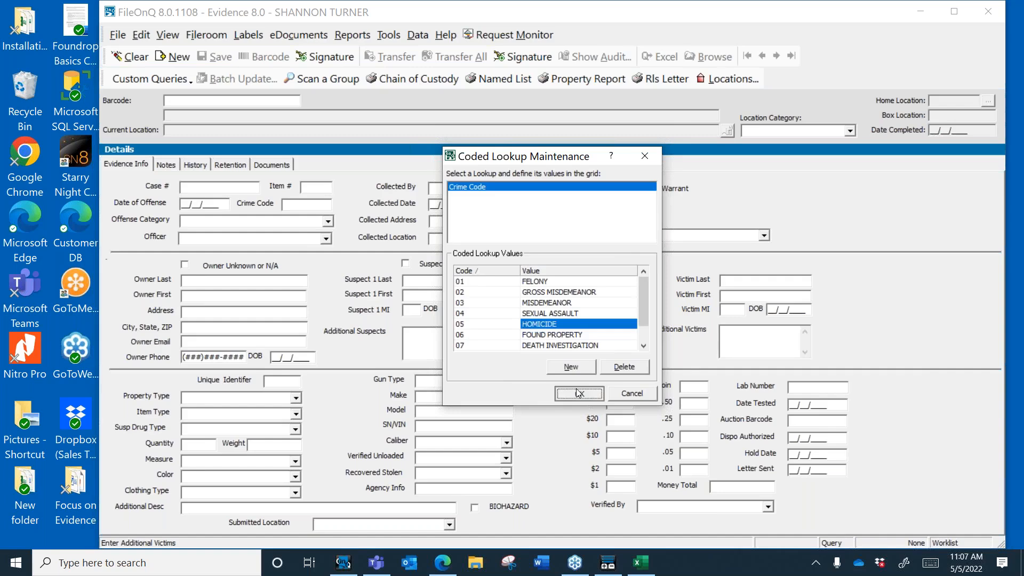
Step: Change the control field value Bicycle to Bike and save both control field dialogs
left_click(429, 36)
left_click(433, 57)
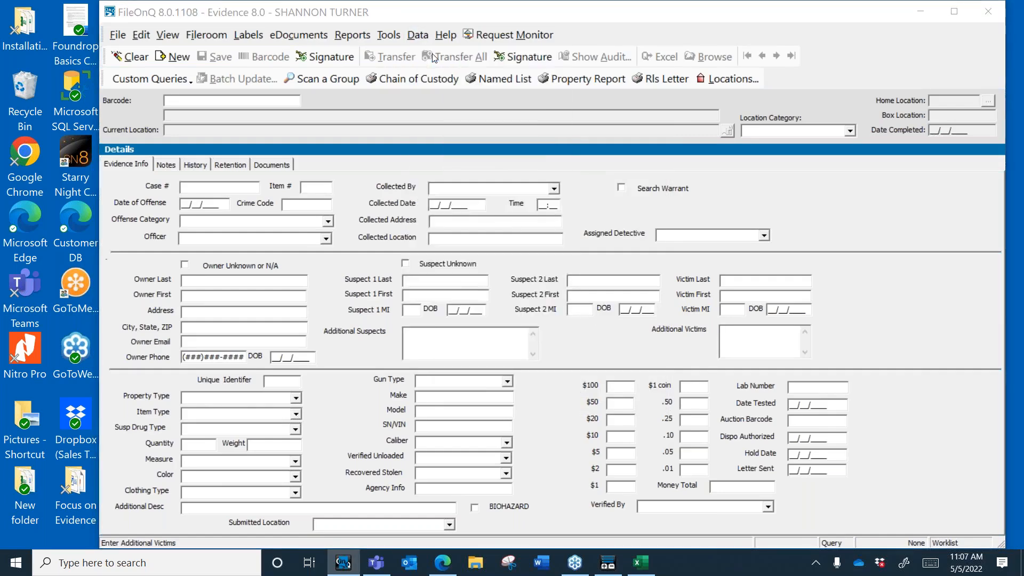
left_click(659, 256)
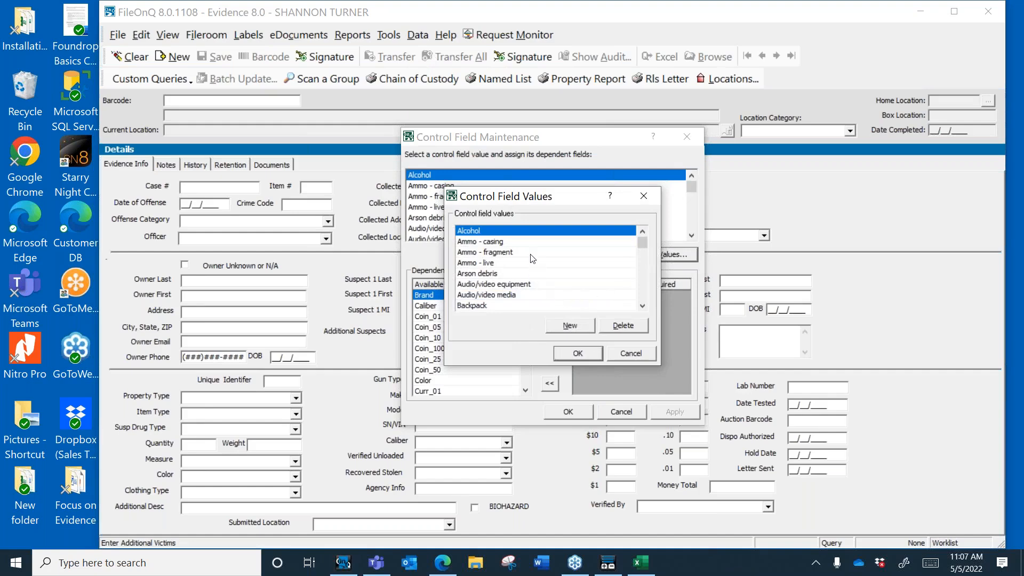
left_click(642, 305)
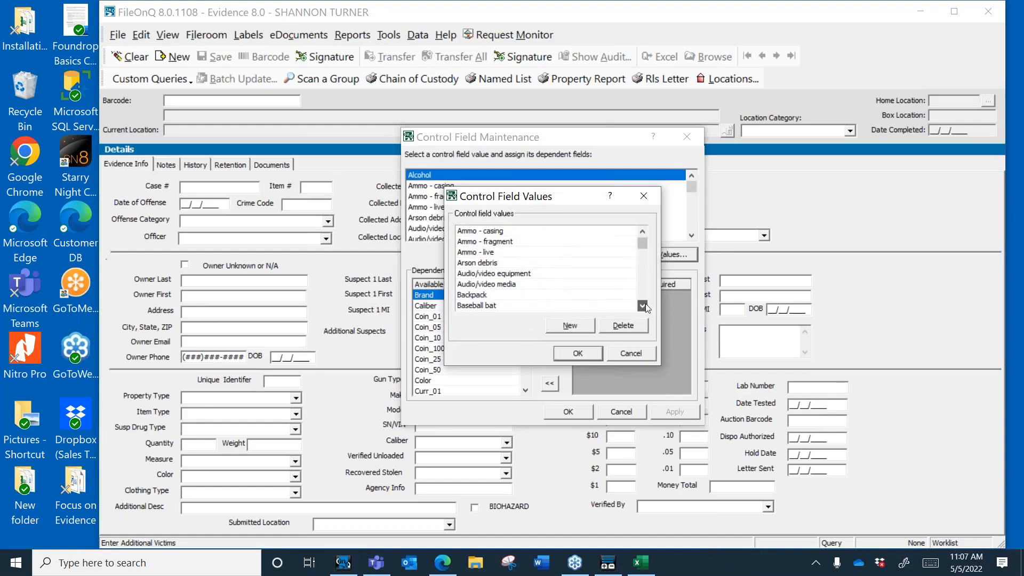
left_click(522, 294)
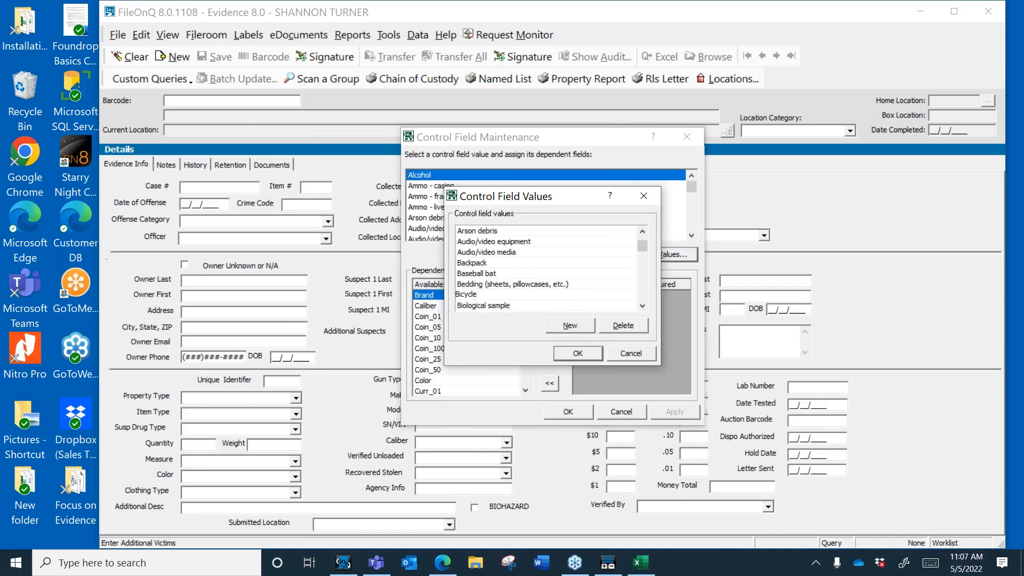
key("BackSpace")
key("BackSpace")
key("BackSpace")
key("BackSpace")
key("BackSpace")
type("KE")
key("BackSpace")
key("BackSpace")
type("ke")
left_click(579, 353)
left_click(570, 411)
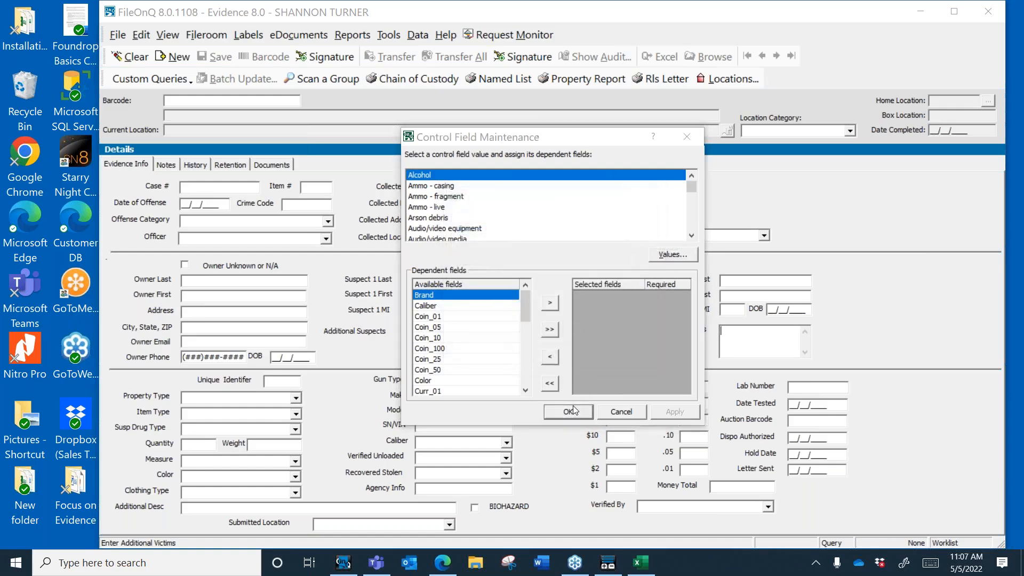
left_click(388, 34)
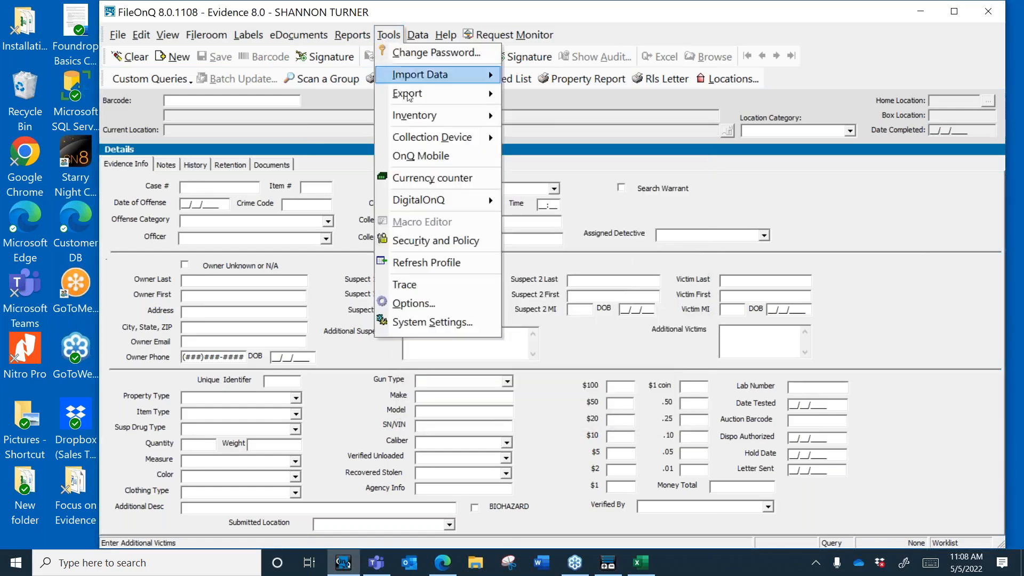
Step: Refresh the profile and confirm Bike now appears among the Item Type choices
left_click(462, 262)
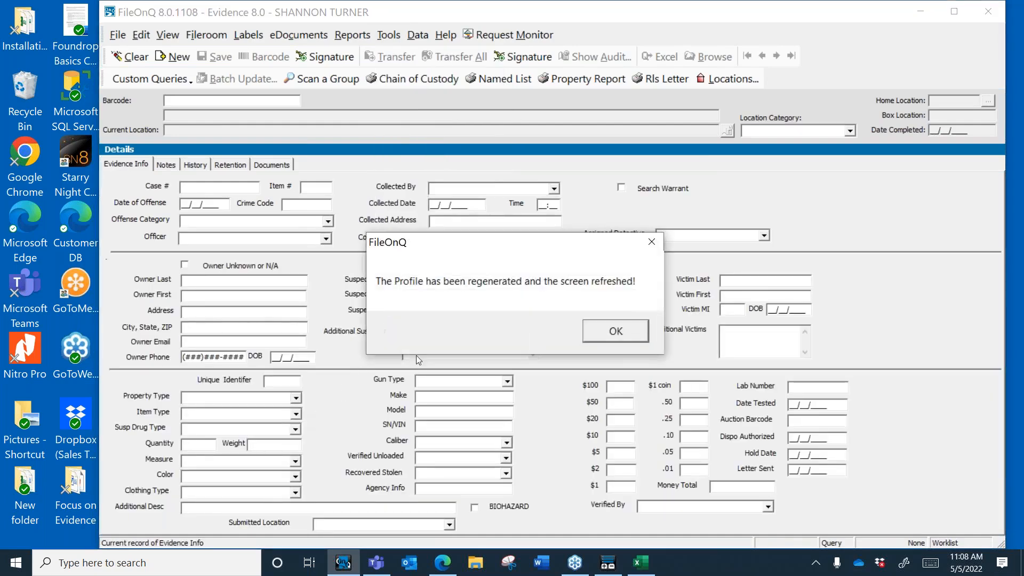
left_click(614, 332)
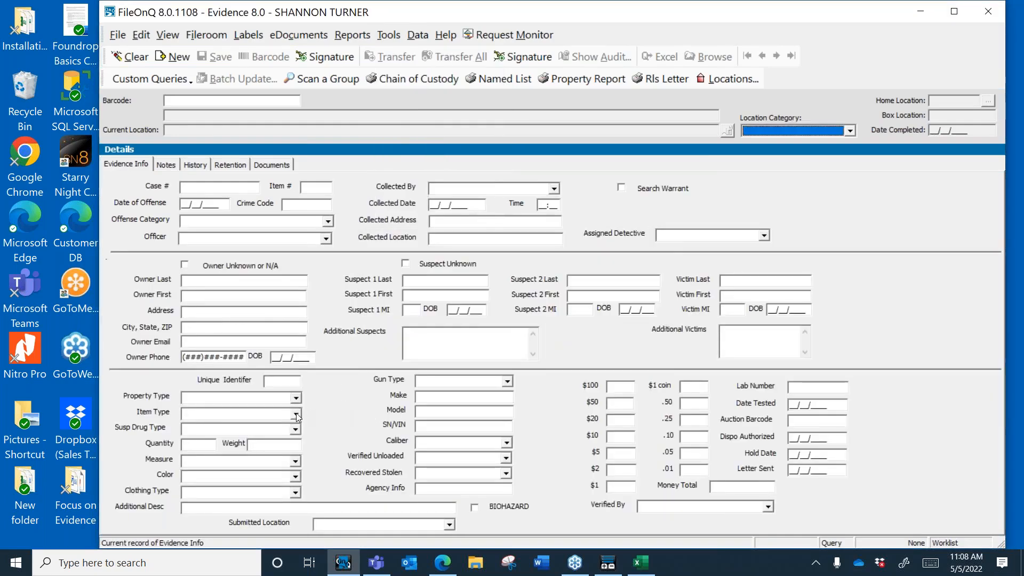
left_click(295, 413)
left_click(298, 486)
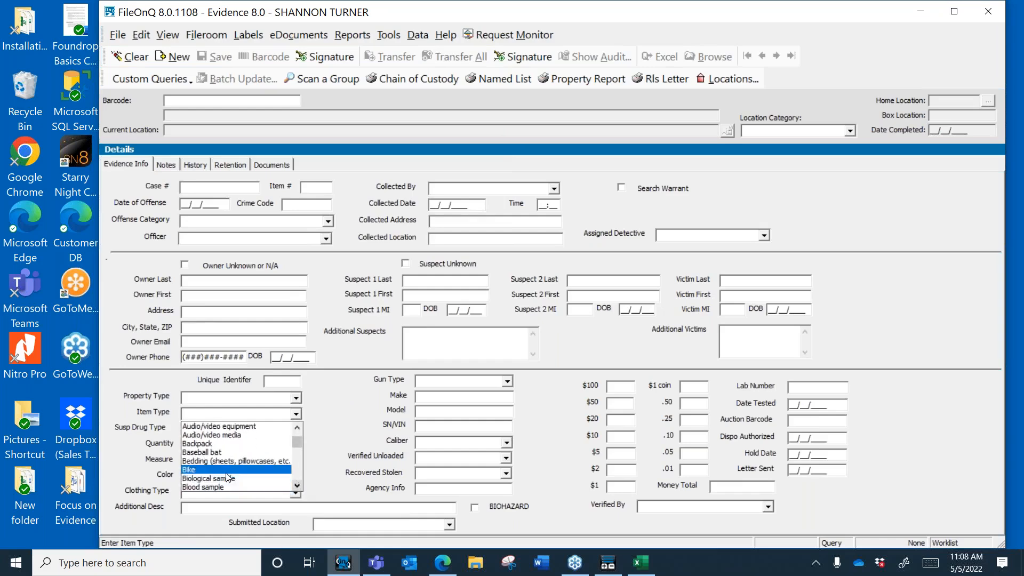
left_click(344, 430)
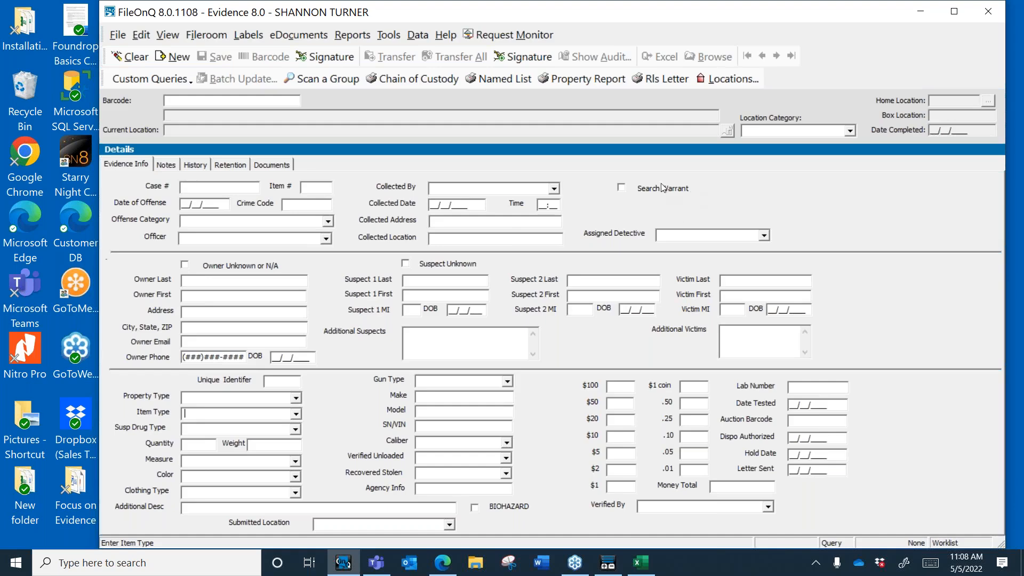
Step: Maximize the FileOnQ Evidence window showing evidence item 200601275
left_click(954, 11)
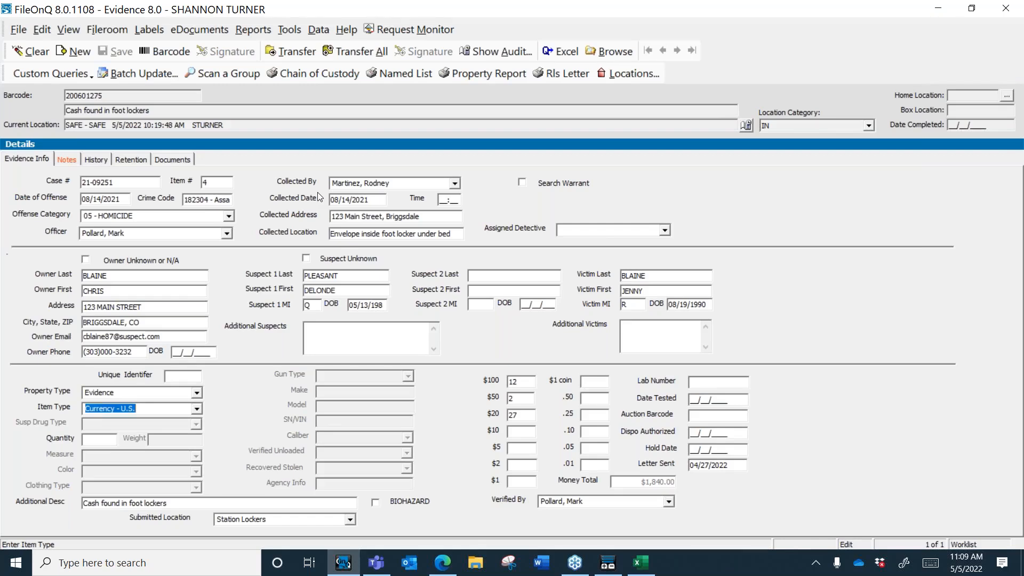
Step: Transfer item 200601275 to location INV ENT - INVALID ENTRY
left_click(303, 54)
left_click(450, 326)
type("in")
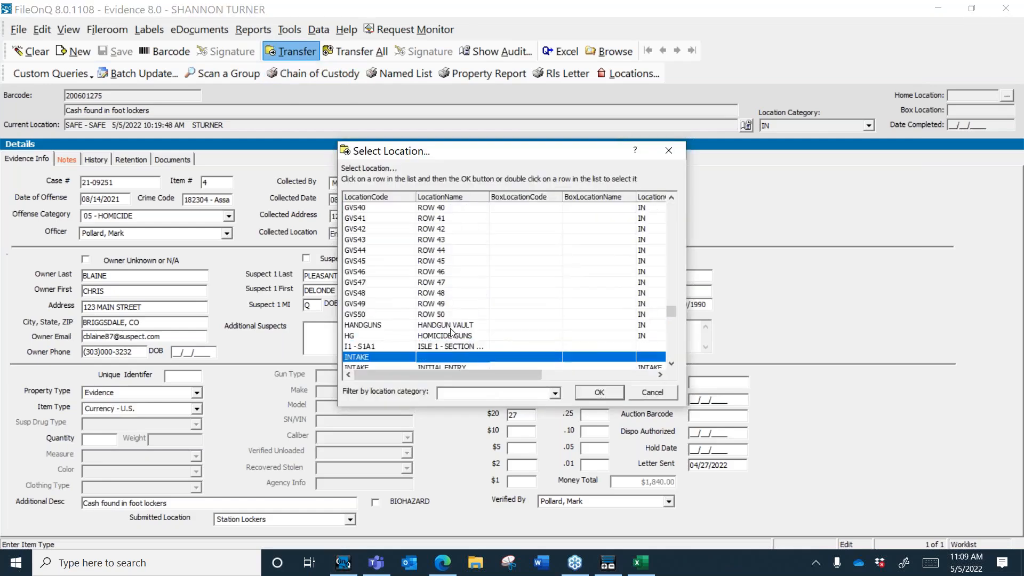
scroll(673, 359, "down", 1)
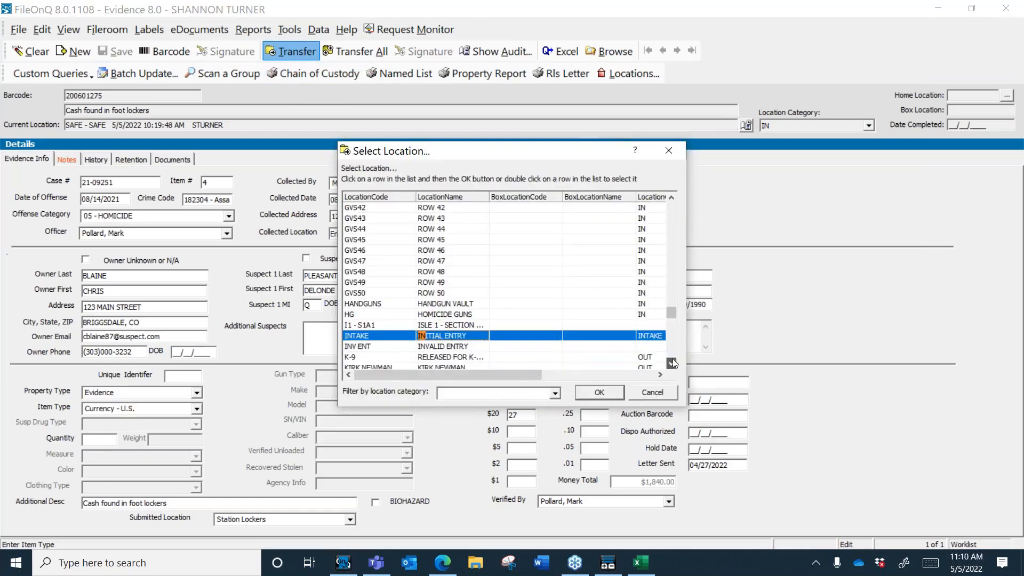
left_click(478, 336)
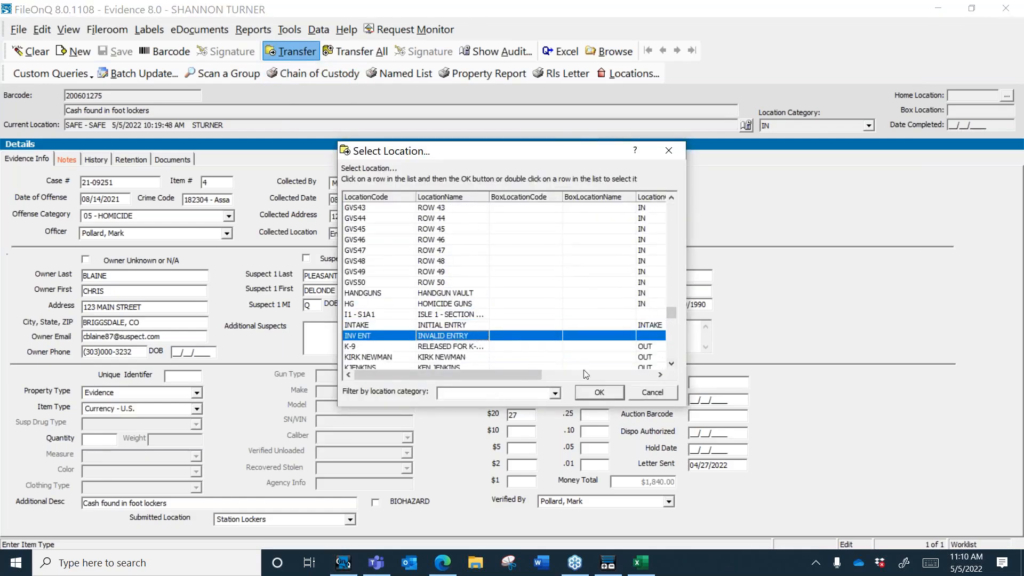
left_click(596, 394)
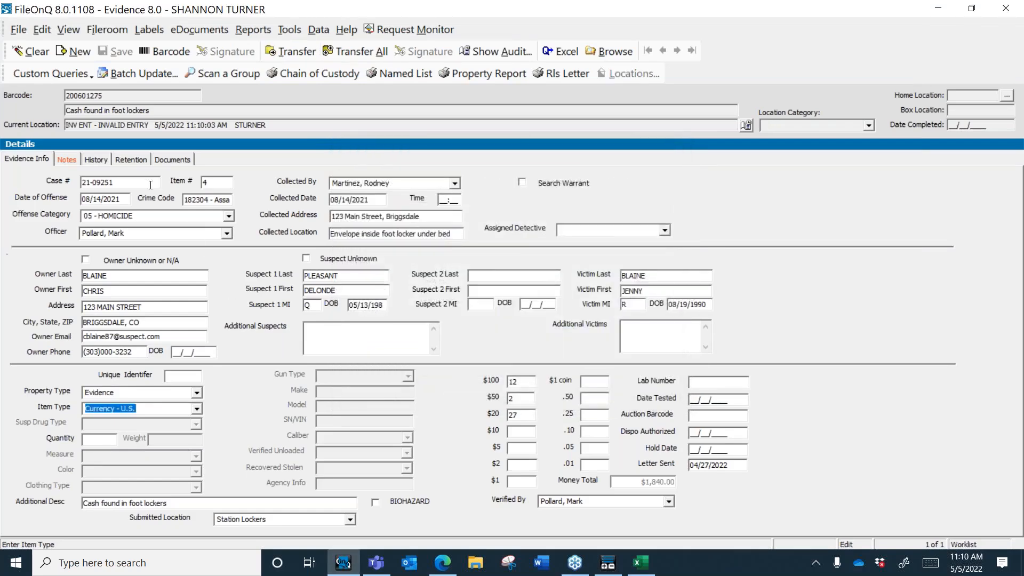
Step: Replace the Additional Desc with 'Duplicate of item 4' and save the record
left_click(141, 183)
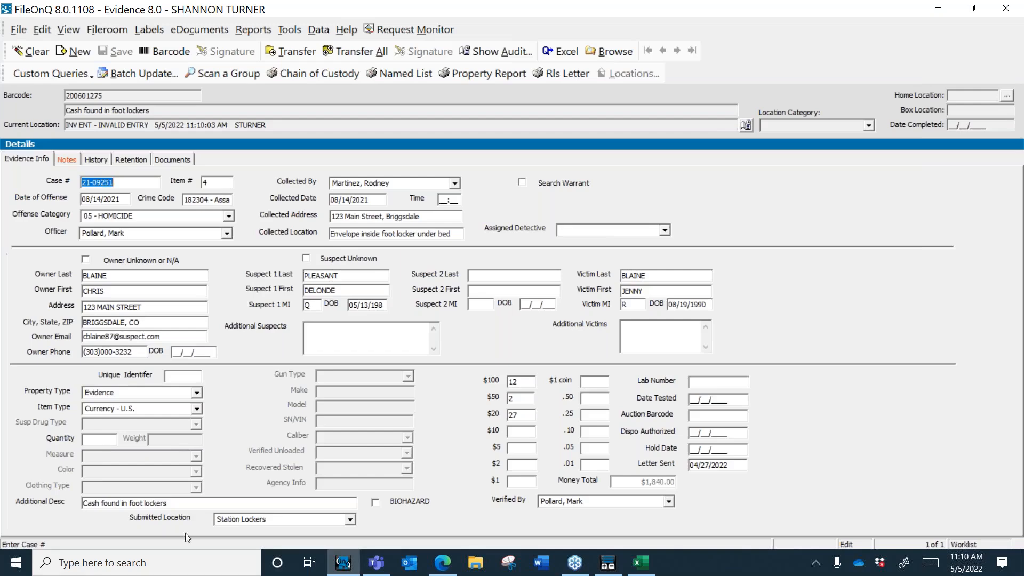
left_click(174, 504)
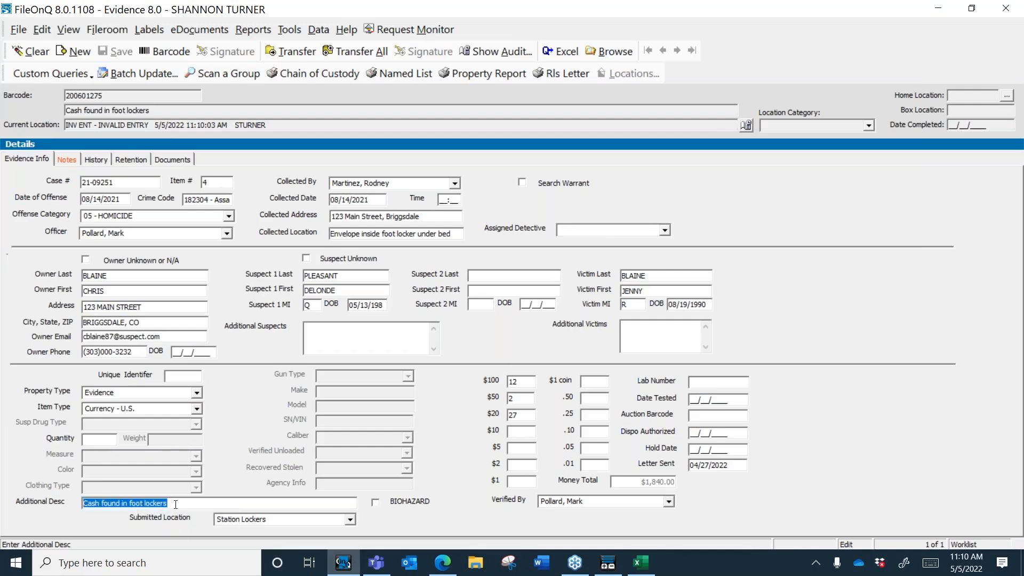
type("Duplicate of item 4")
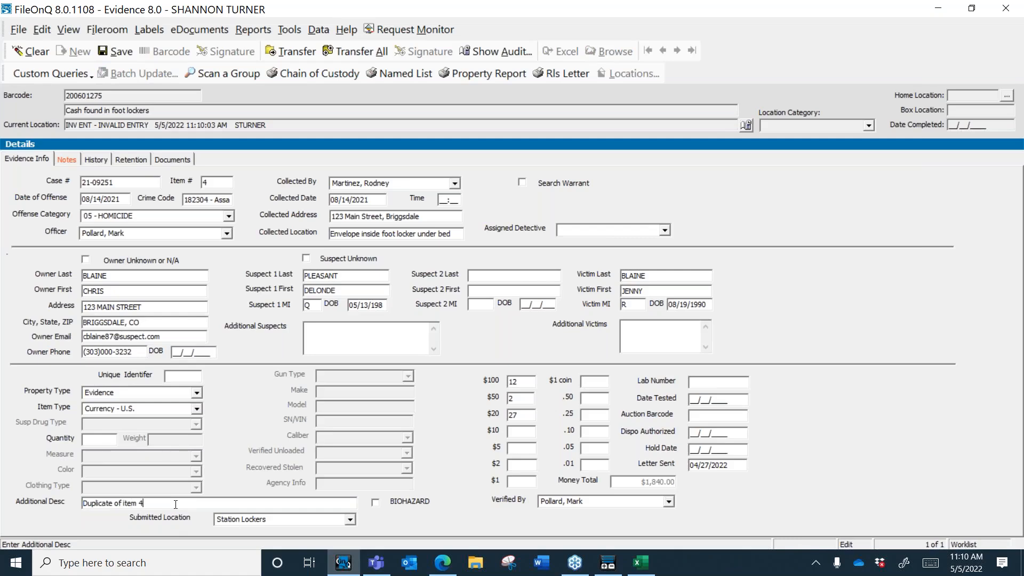
left_click(122, 52)
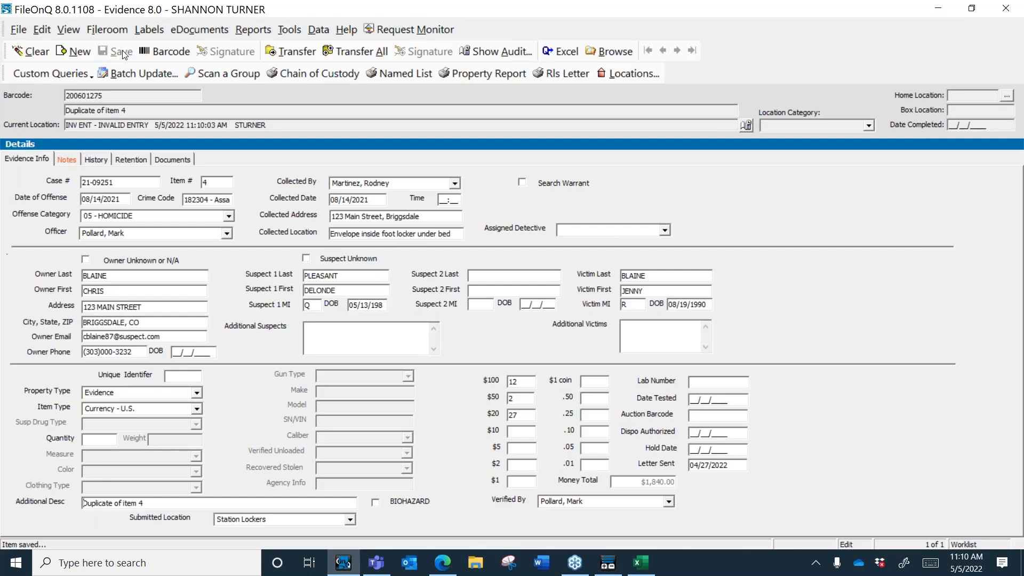
Step: Clear the form, then remove the Locations and Signature commands from the toolbars
key("Escape")
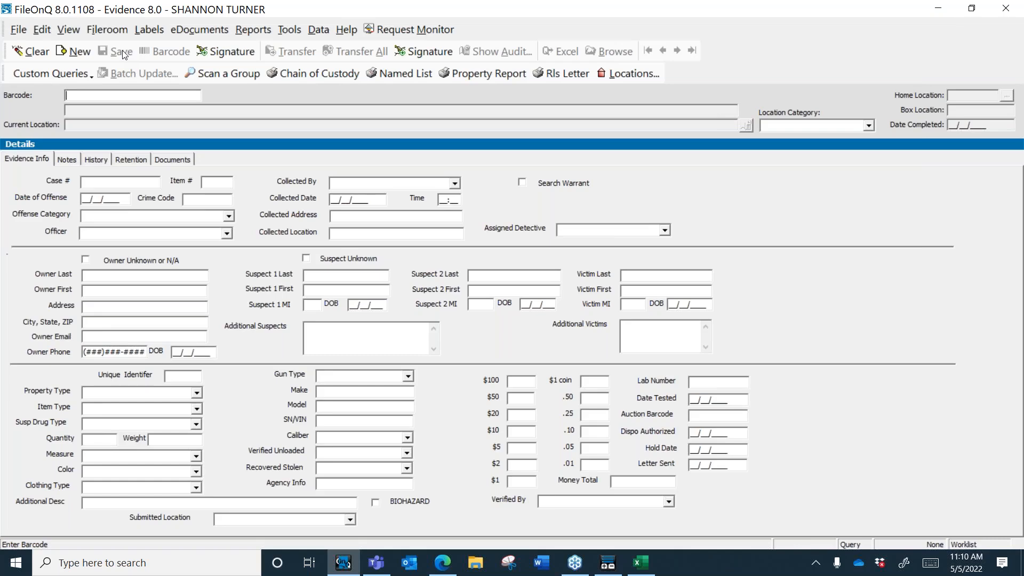
right_click(304, 62)
left_click(352, 109)
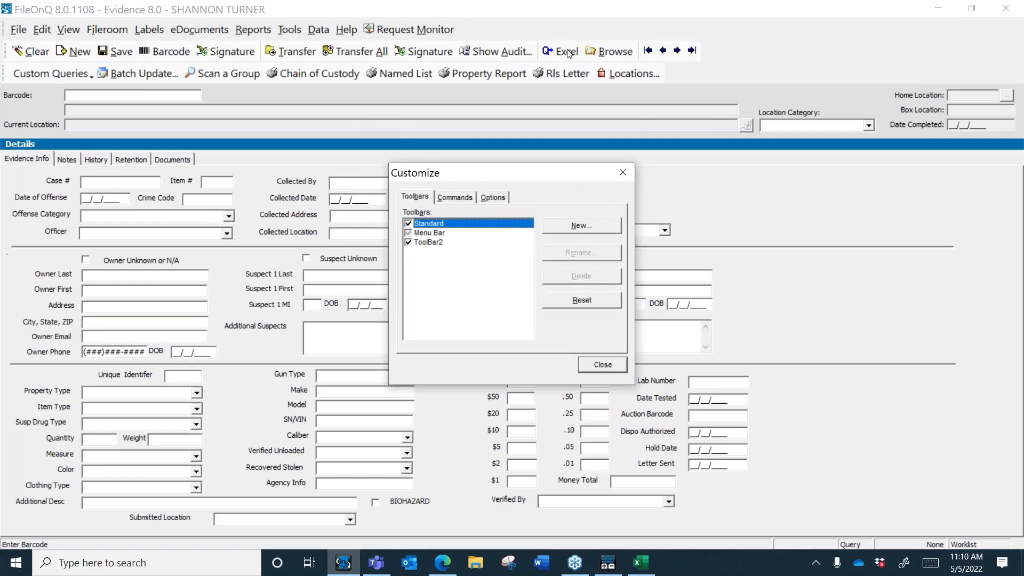
left_click_drag(618, 76, 639, 112)
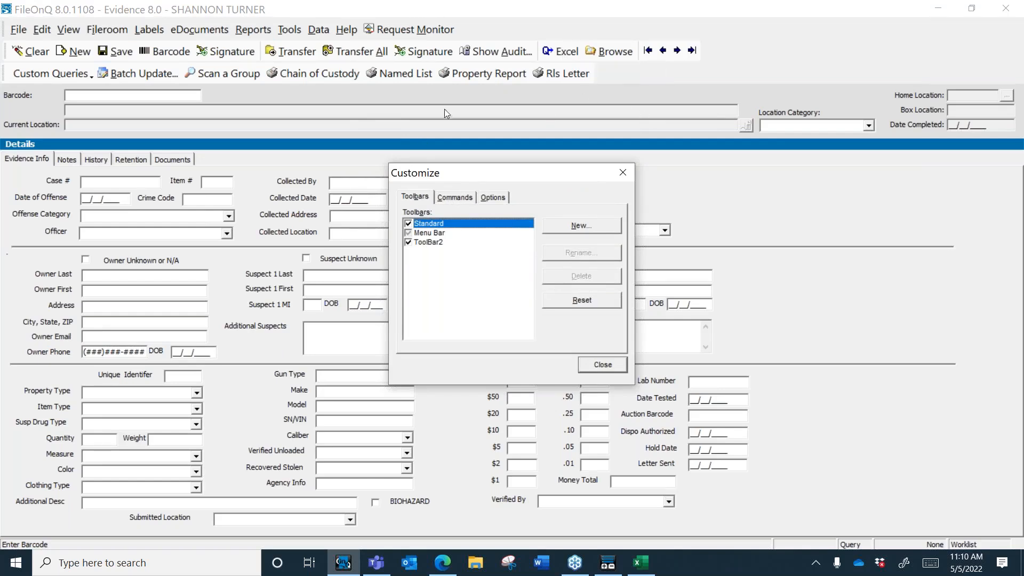
left_click_drag(233, 53, 294, 110)
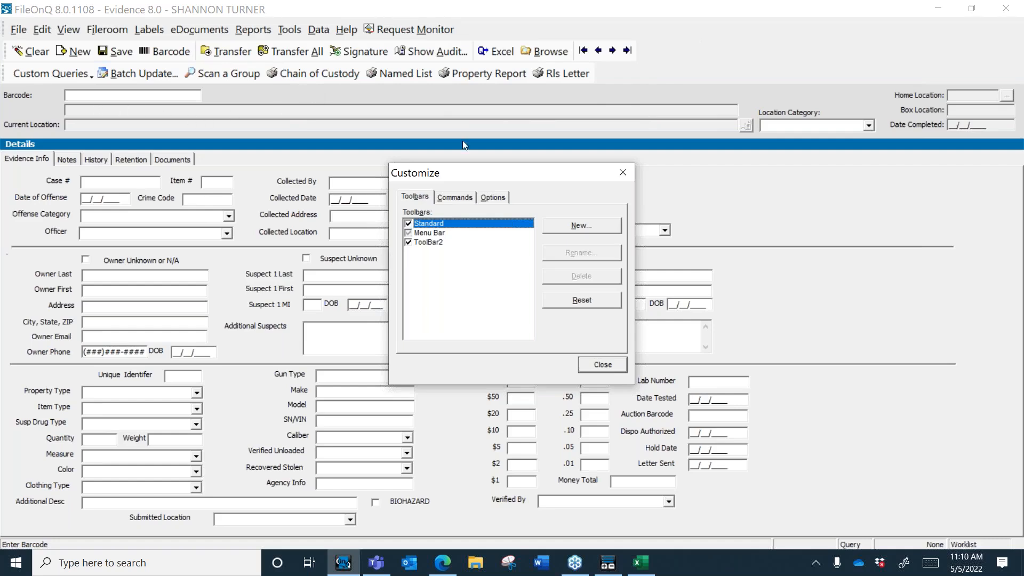
Step: Add the External Reports 'Items by Year' button to the toolbar with Image and Text
left_click(454, 199)
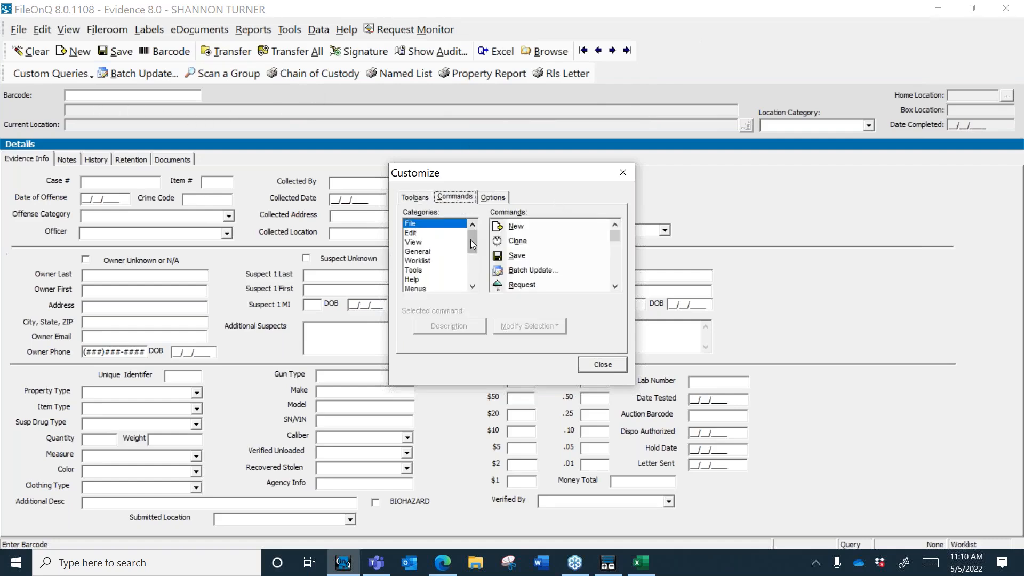
left_click_drag(472, 244, 467, 296)
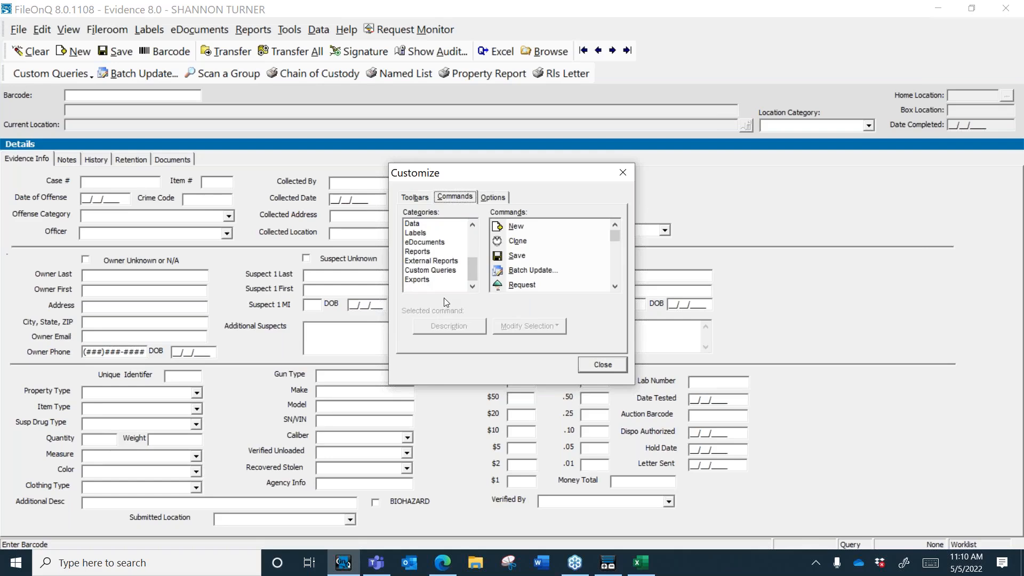
left_click(430, 264)
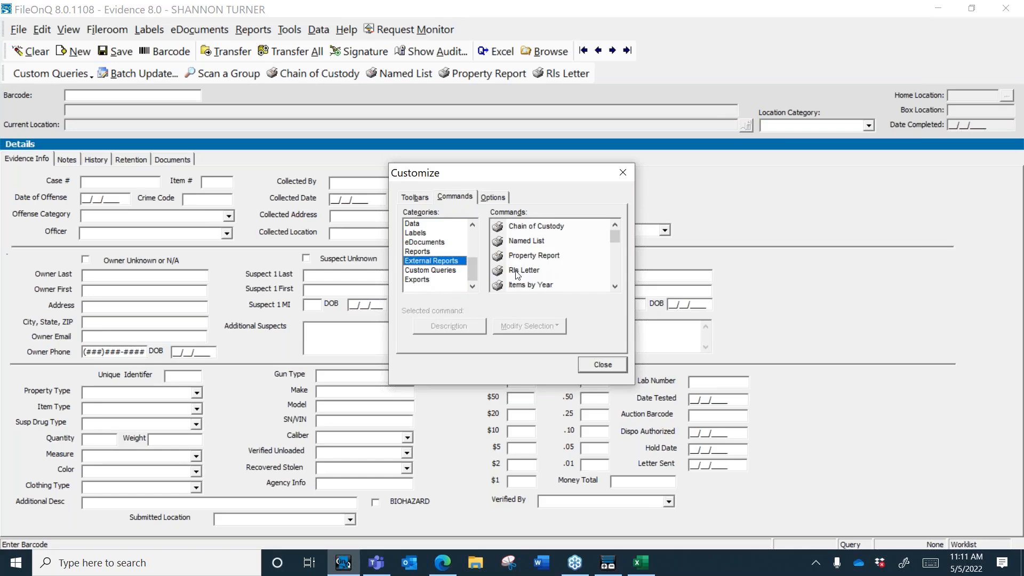
left_click_drag(521, 288, 540, 75)
right_click(539, 74)
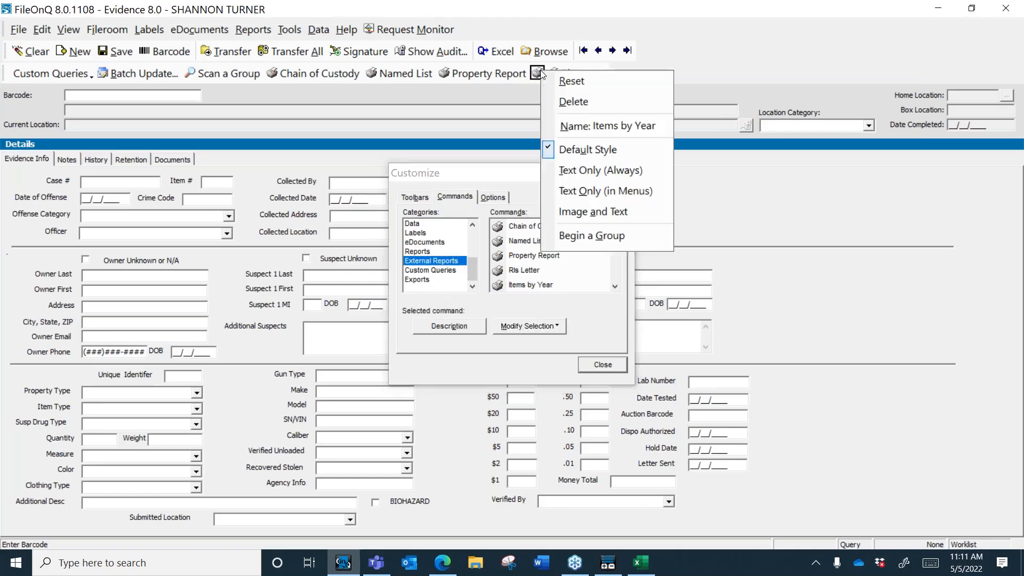
left_click(596, 211)
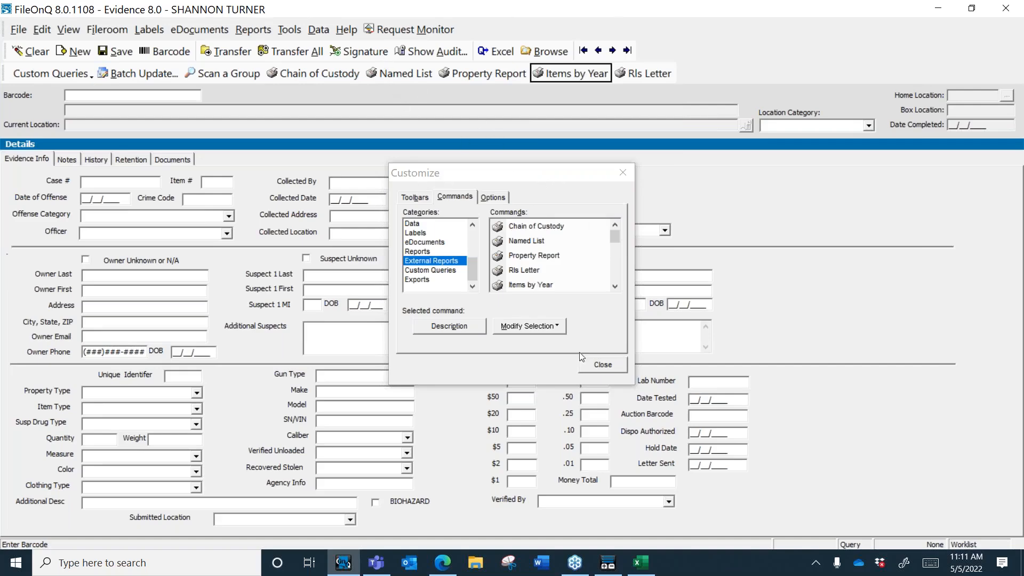
left_click(599, 366)
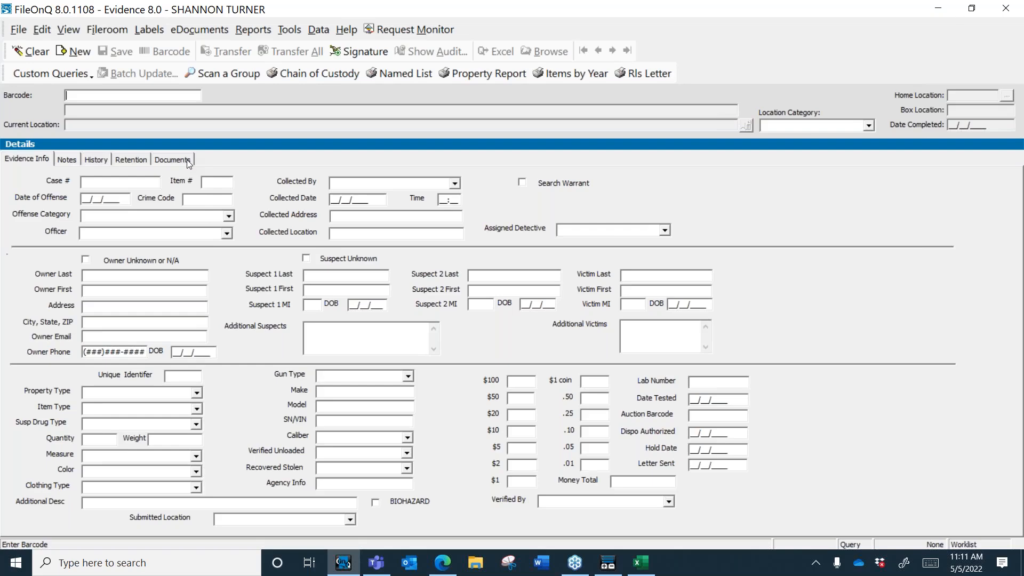
Step: Restore the window from maximized, check the Documents tab, then return to Evidence Info
left_click(971, 9)
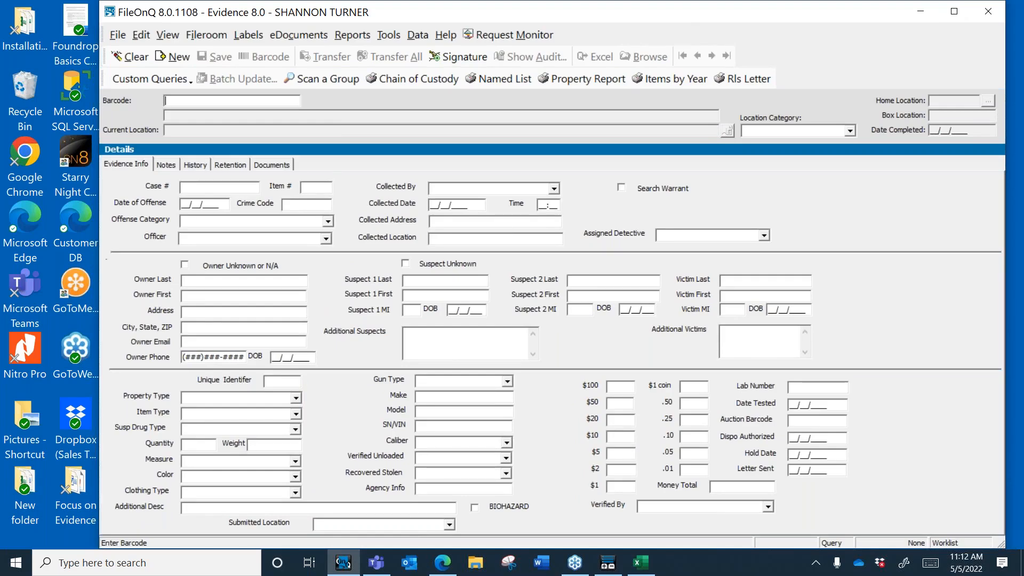
left_click(280, 165)
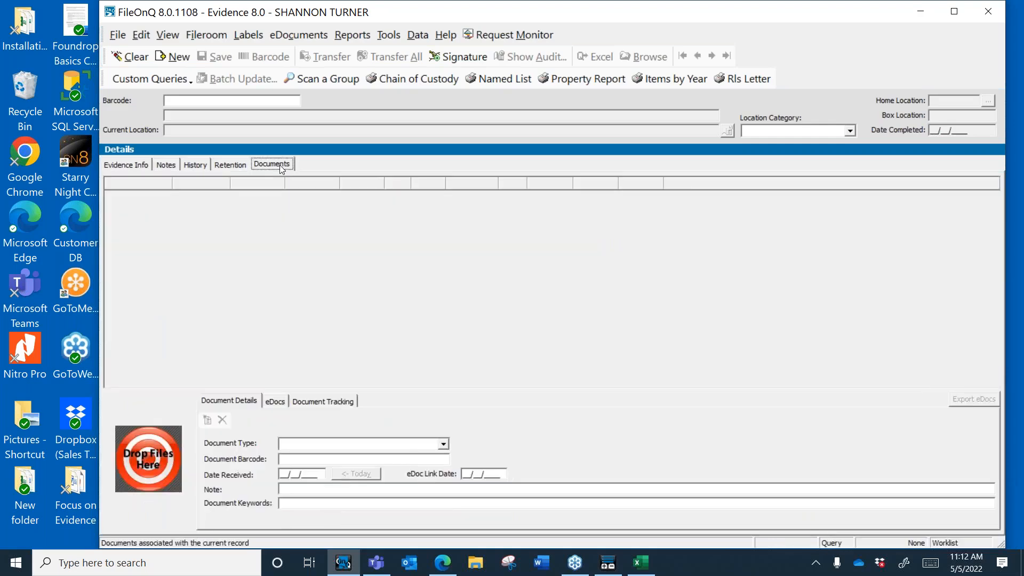
left_click(134, 164)
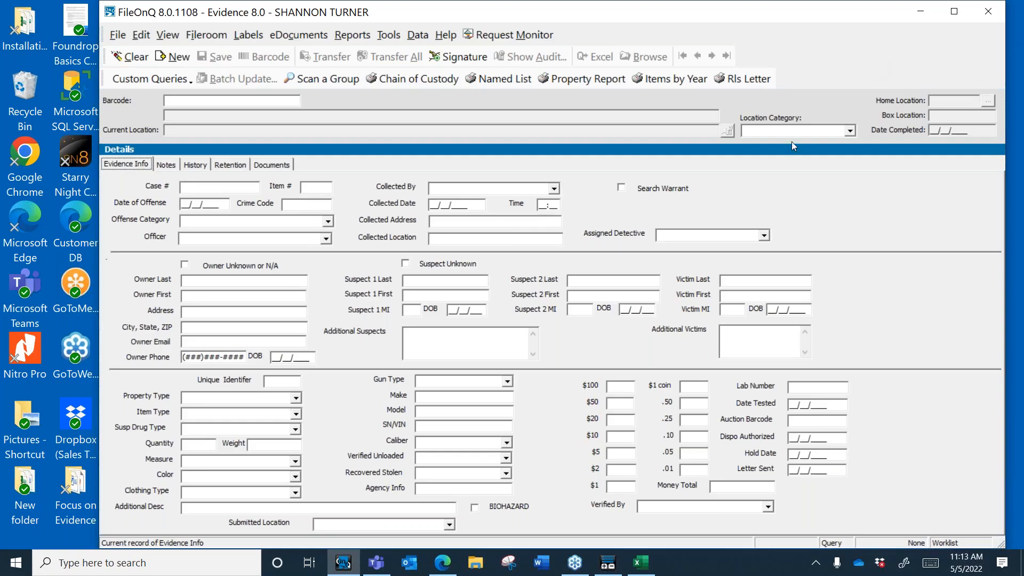
Step: Start a signature transfer to Rel To Own with items 200601260 and 200601259
left_click(461, 58)
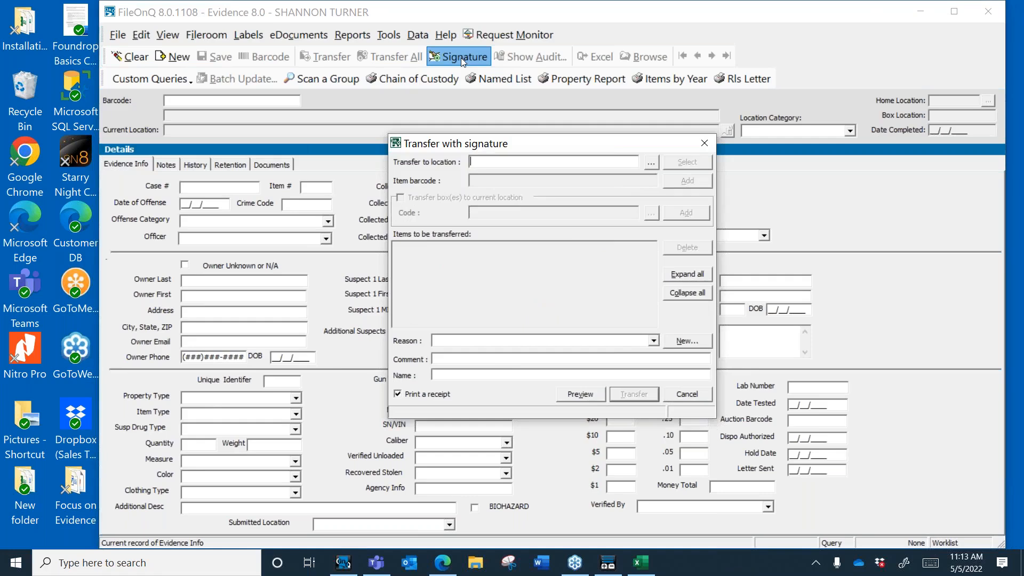
type("Rel To Own")
key("Return")
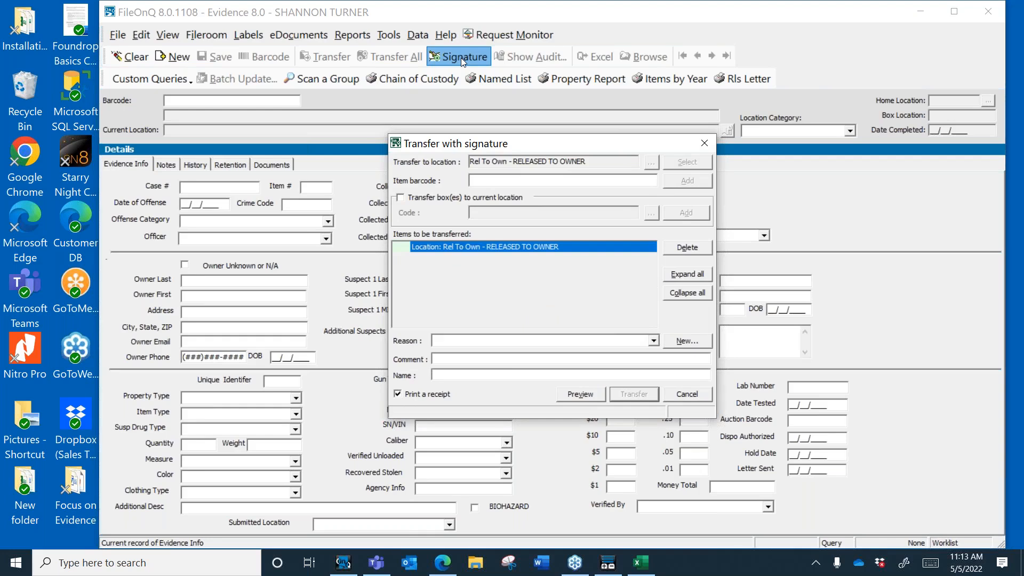
type("200601260")
key("Return")
type("200601259")
key("Return")
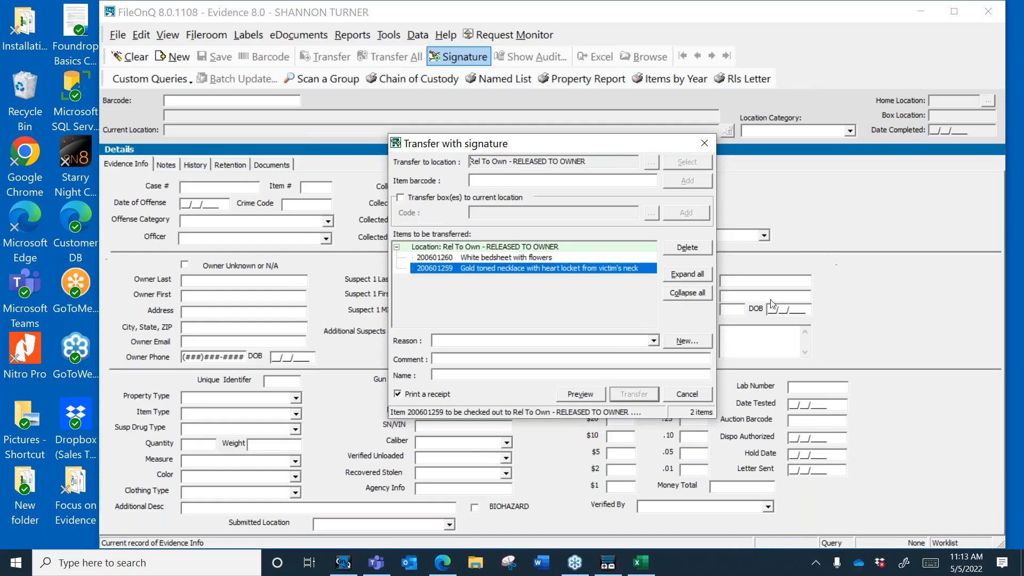
Step: Set the reason to For Court, transfer, accept the signature, and confirm the page setup
left_click(654, 342)
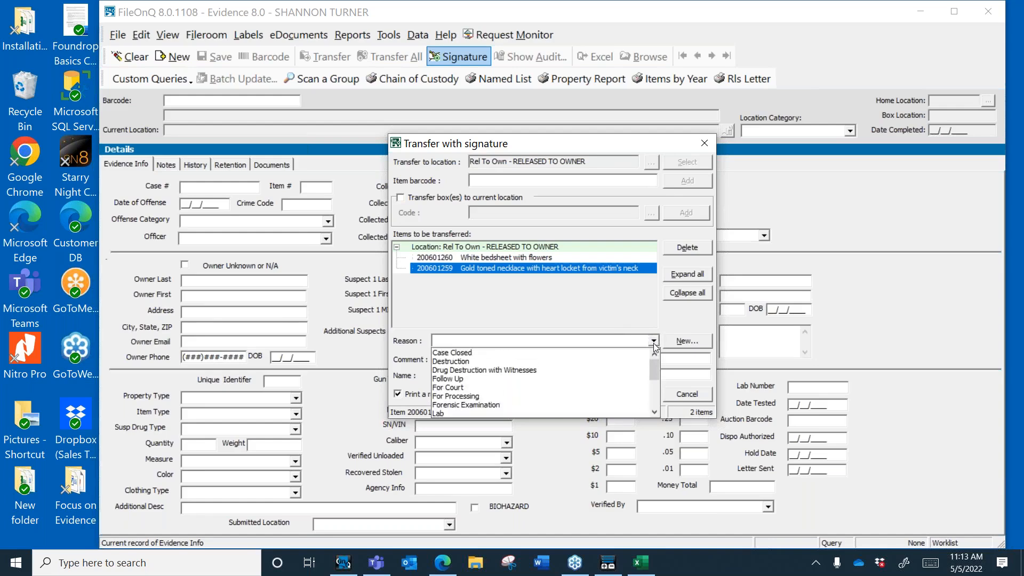
left_click(459, 388)
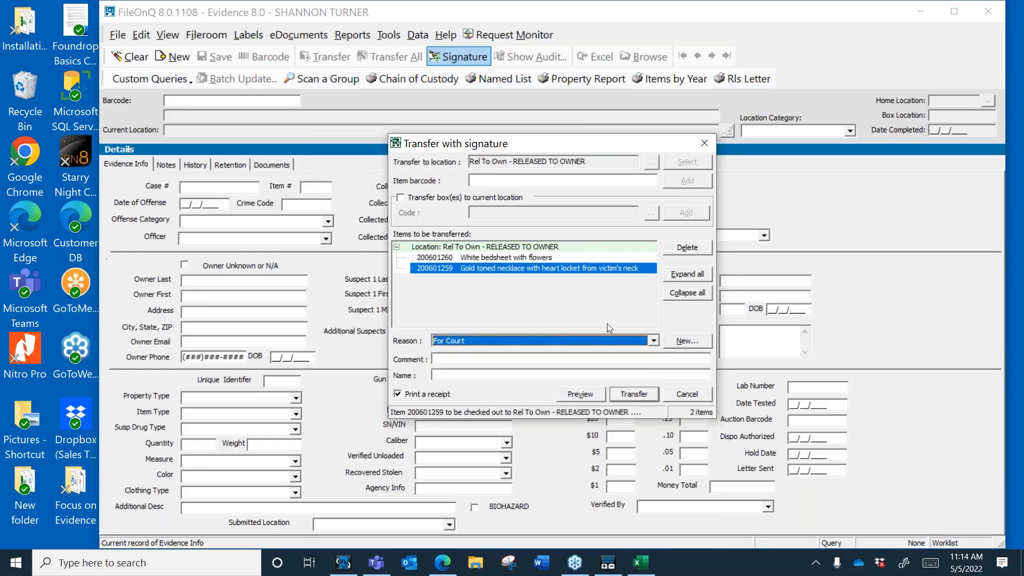
left_click(623, 359)
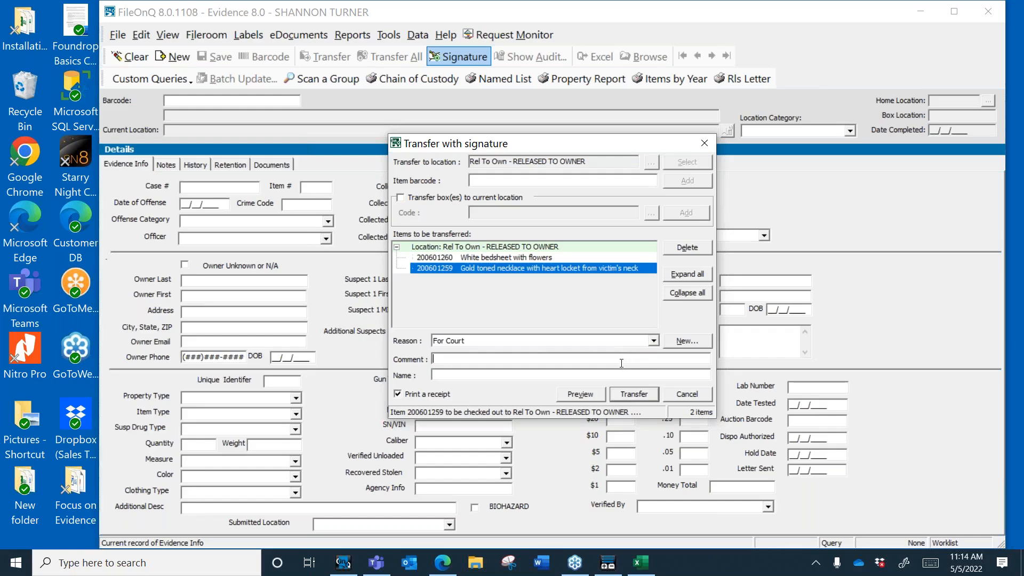
left_click(624, 395)
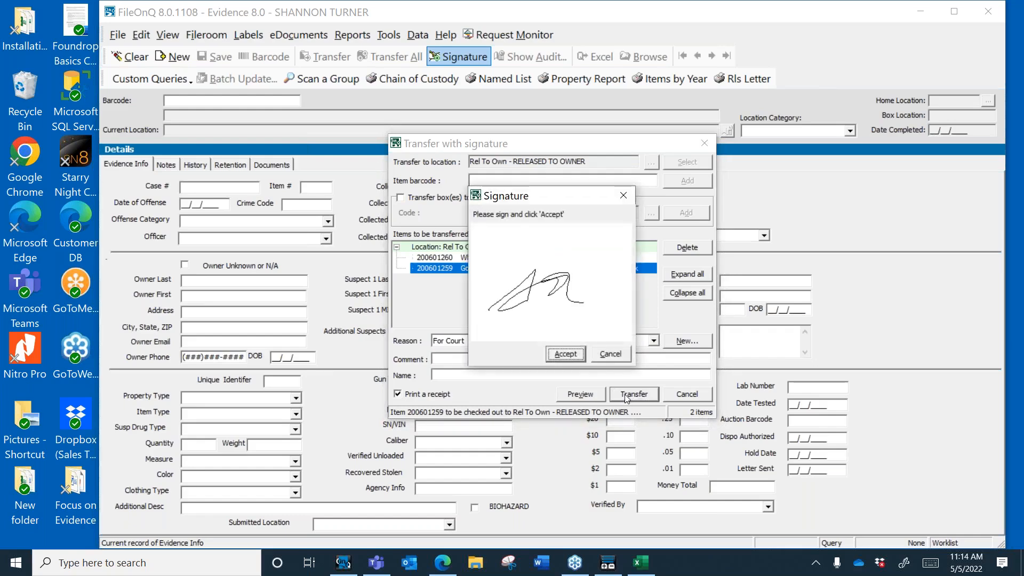
left_click(565, 355)
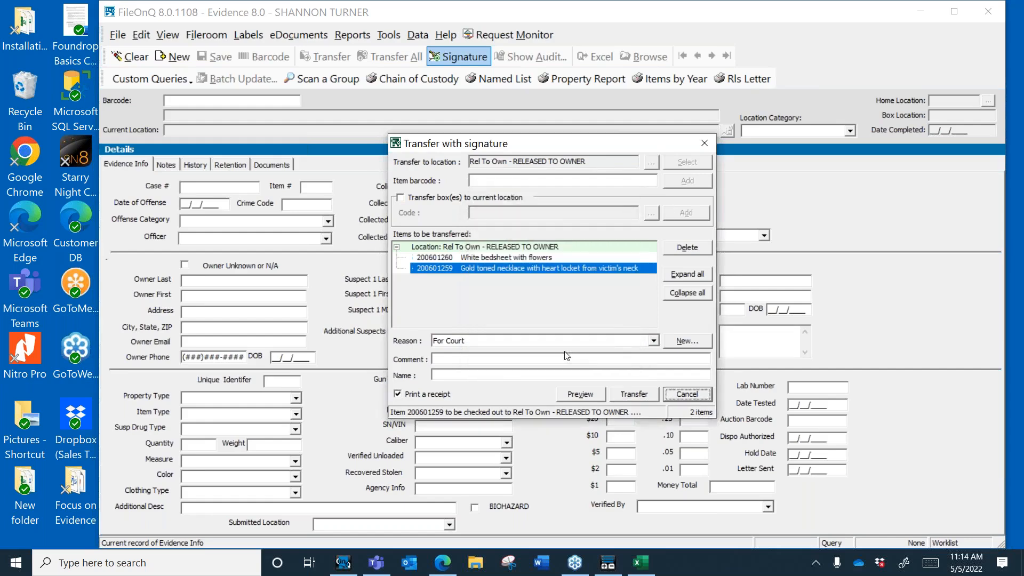
left_click(548, 425)
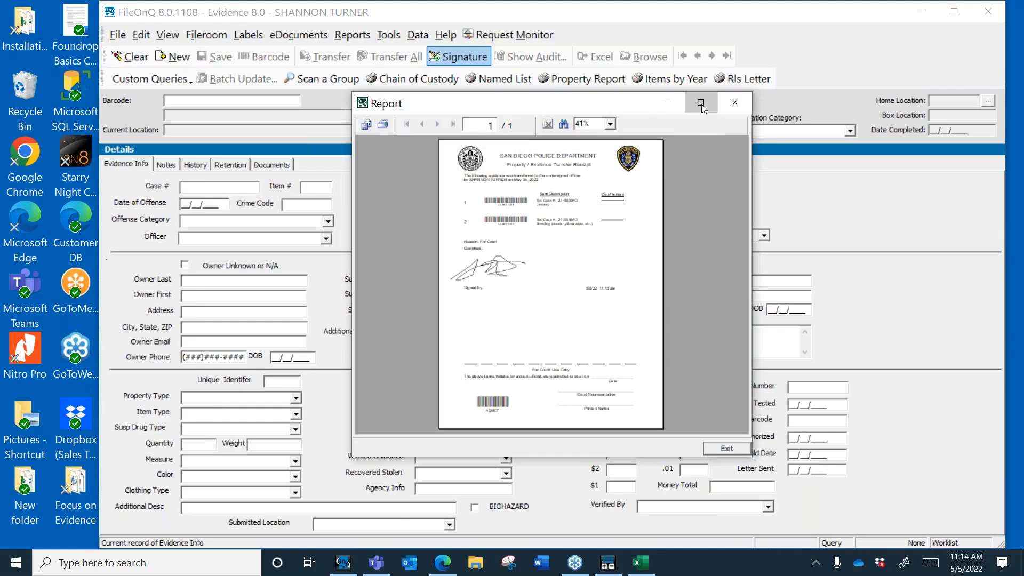
Step: Review the signed transfer receipt full-screen, then close the preview
left_click(700, 103)
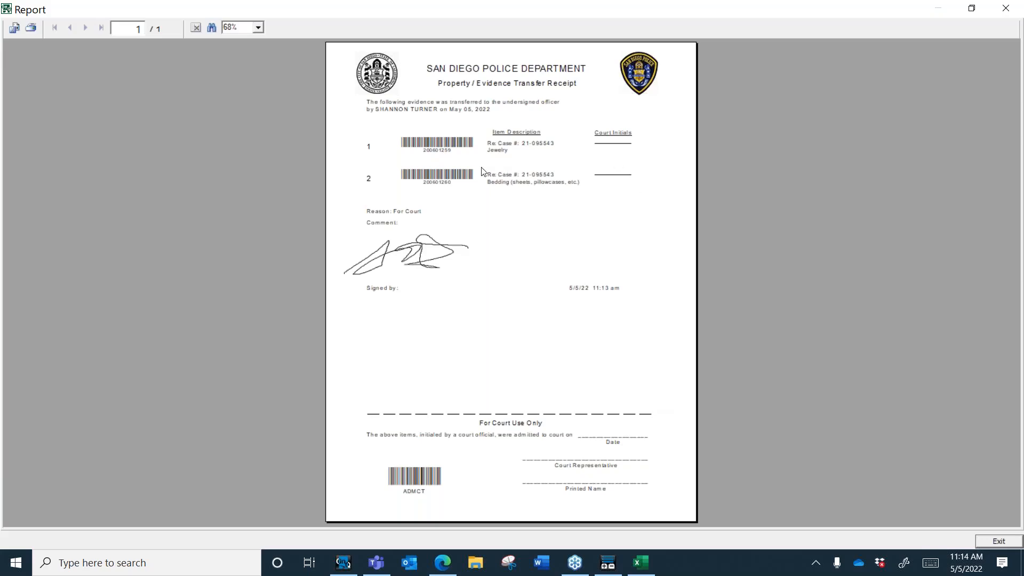
left_click(1005, 9)
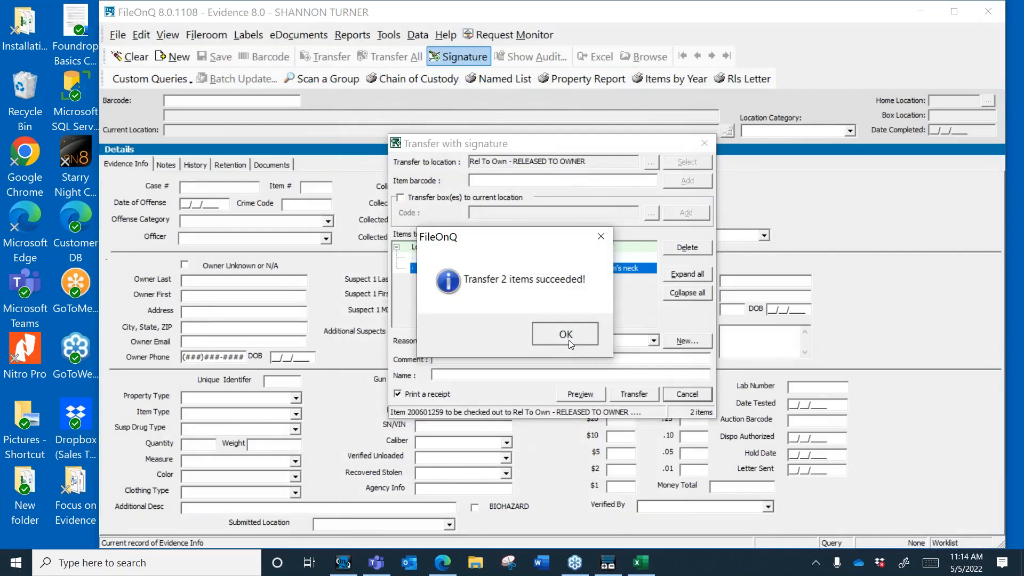
Step: Acknowledge the 2-item transfer success message and expand the Item Type list
left_click(569, 340)
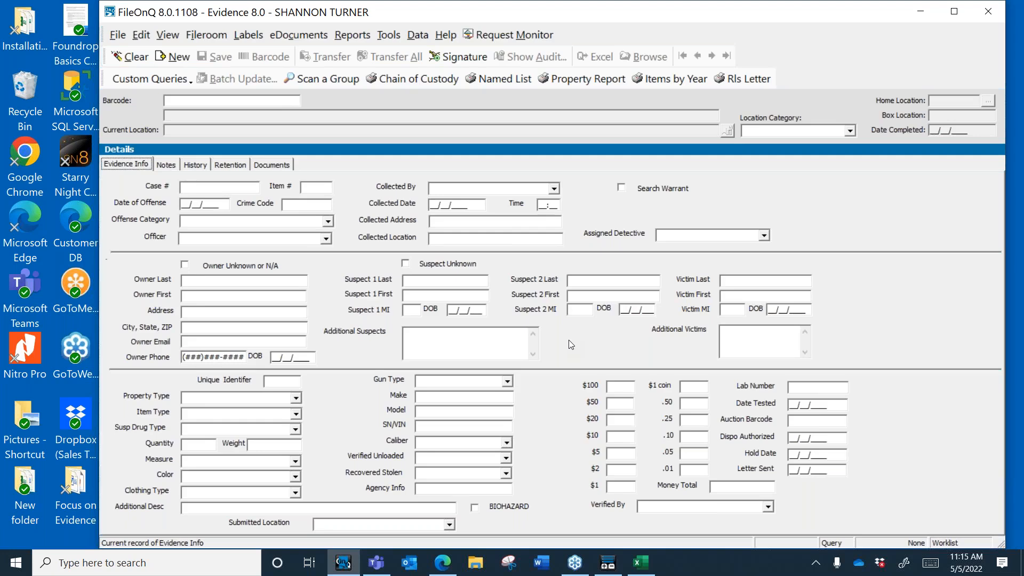
left_click(1015, 44)
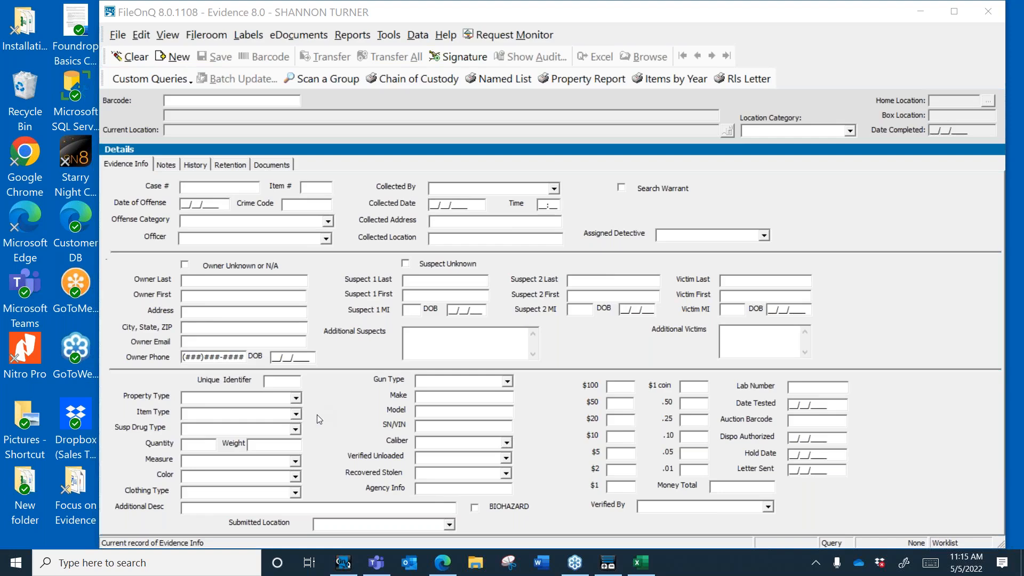
left_click(297, 414)
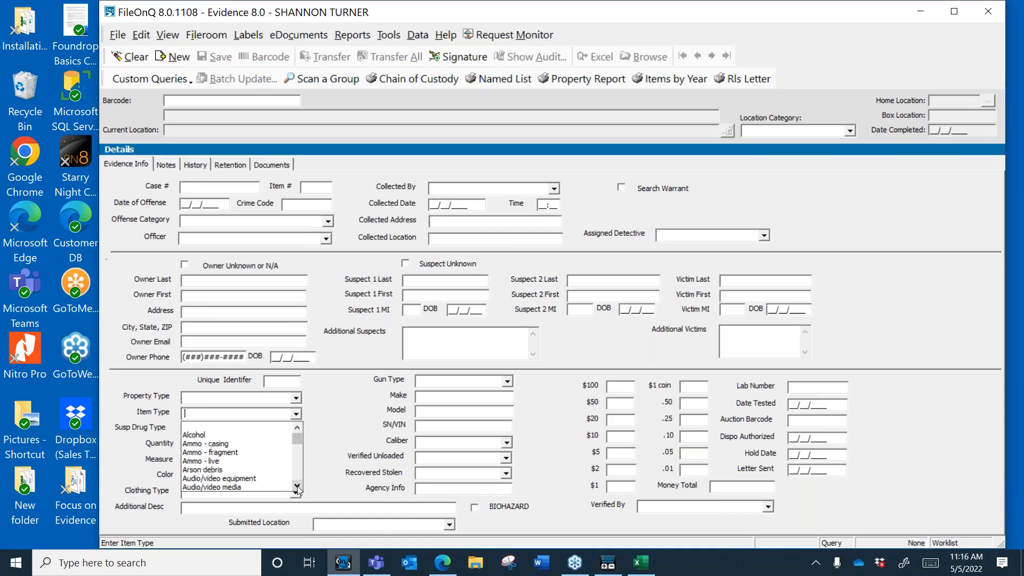
Step: Set the query's Item Type to Currency - Counterfeit by typing 'cu', then deactivate the window
left_click(297, 487)
left_click(297, 486)
left_click(297, 486)
left_click(297, 487)
left_click(297, 487)
left_click(297, 487)
left_click(297, 486)
left_click(297, 486)
left_click(297, 486)
left_click(297, 486)
left_click(297, 486)
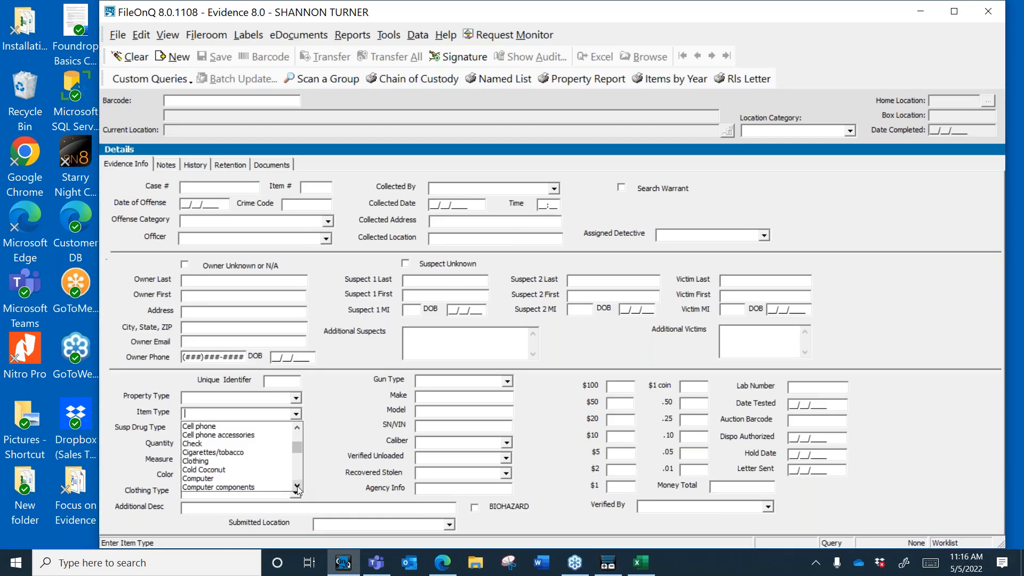
type("cu")
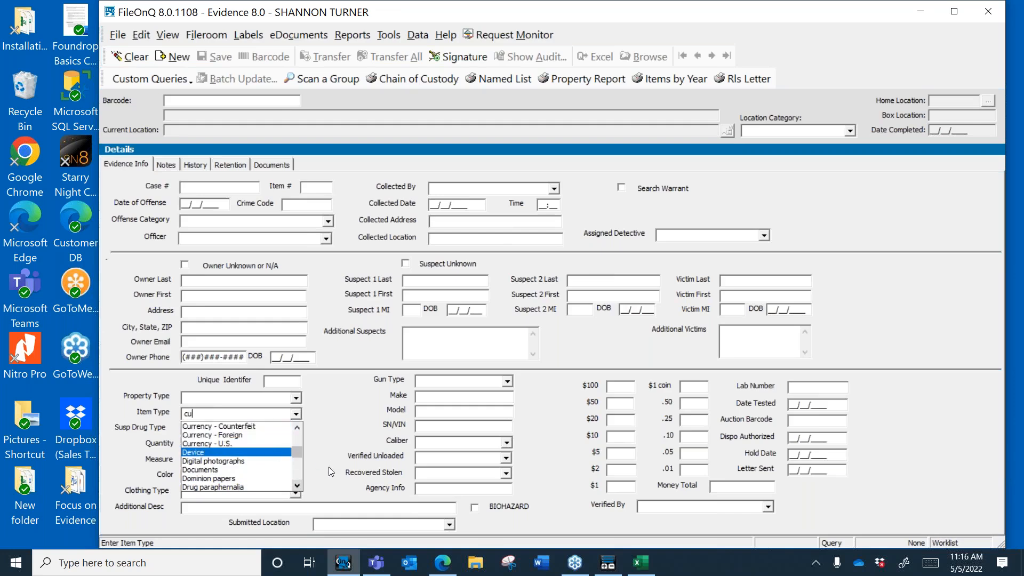
left_click(295, 486)
left_click(295, 486)
left_click(295, 486)
left_click(295, 487)
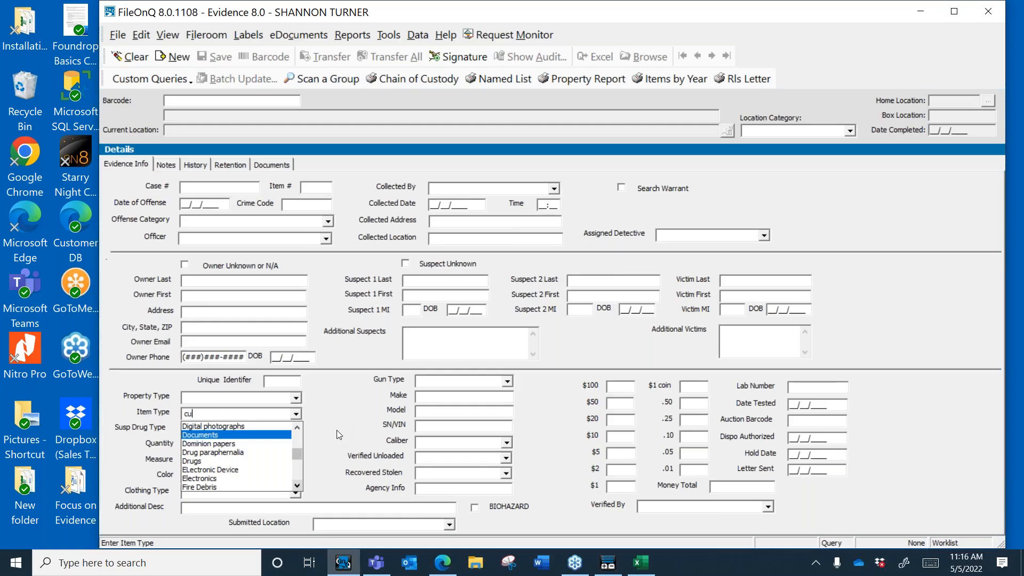
key("Return")
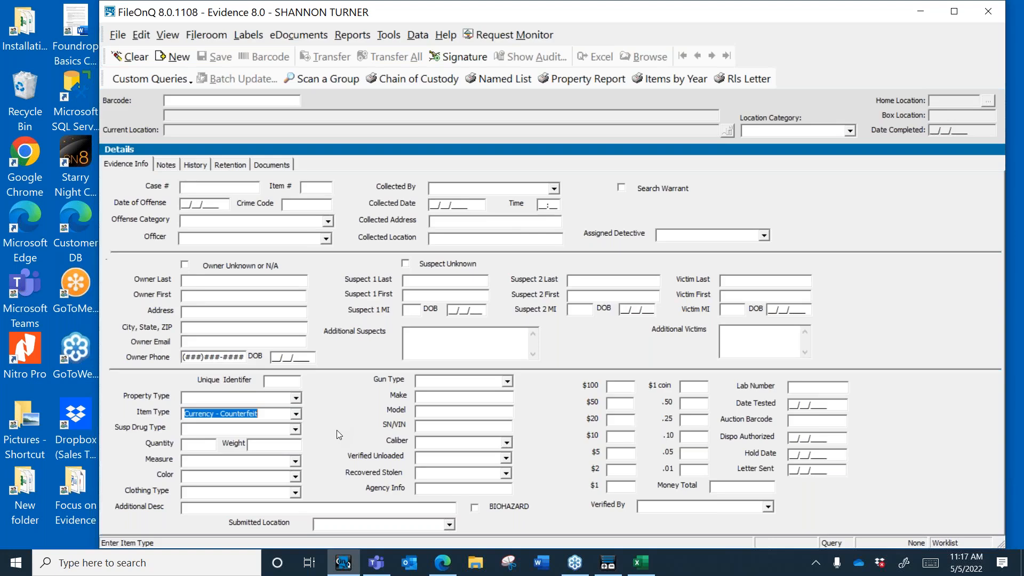
left_click(1010, 42)
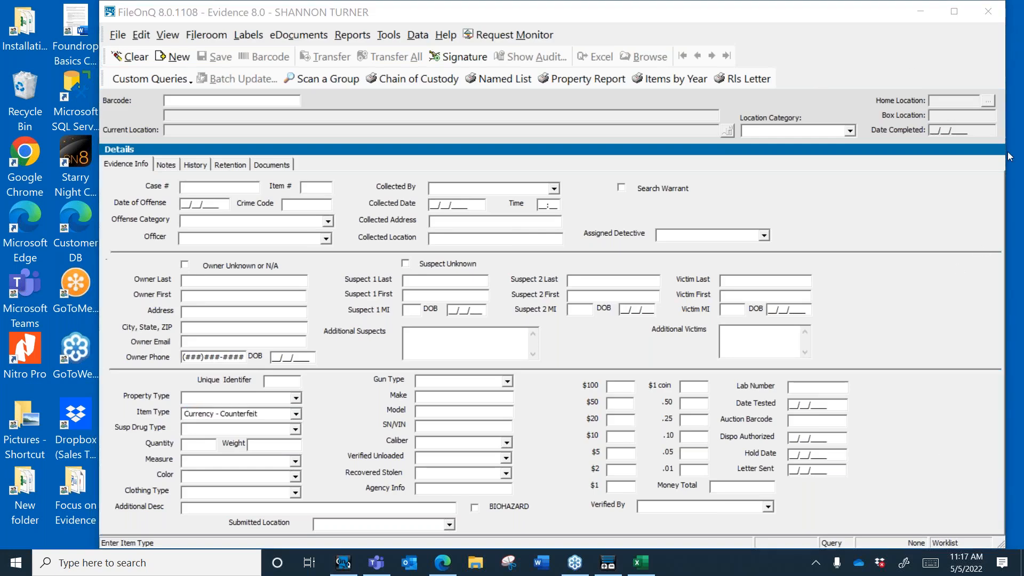